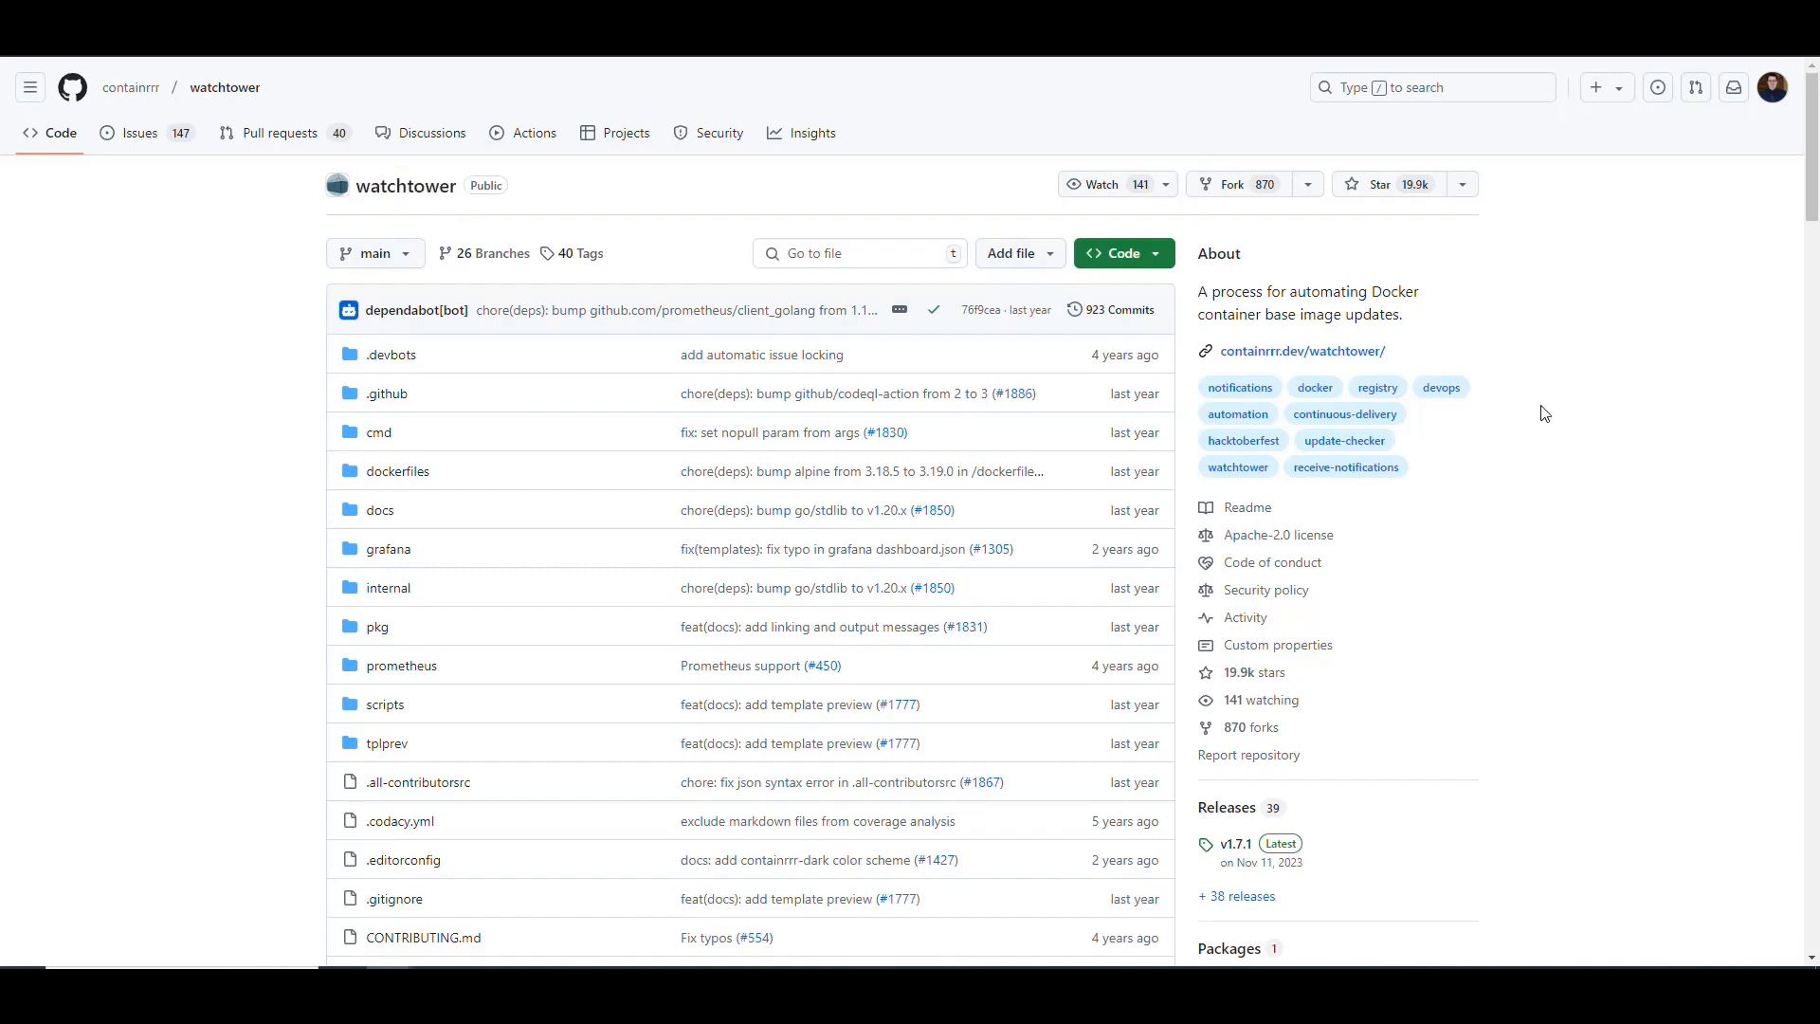
Step: Review the Watchtower repository's About description and open its linked documentation site
left_click_drag(1196, 248, 1336, 294)
left_click(1373, 300)
left_click(1555, 330)
mouse_move(160, 105)
scroll(1553, 408, "down", 1)
scroll(1555, 410, "up", 1)
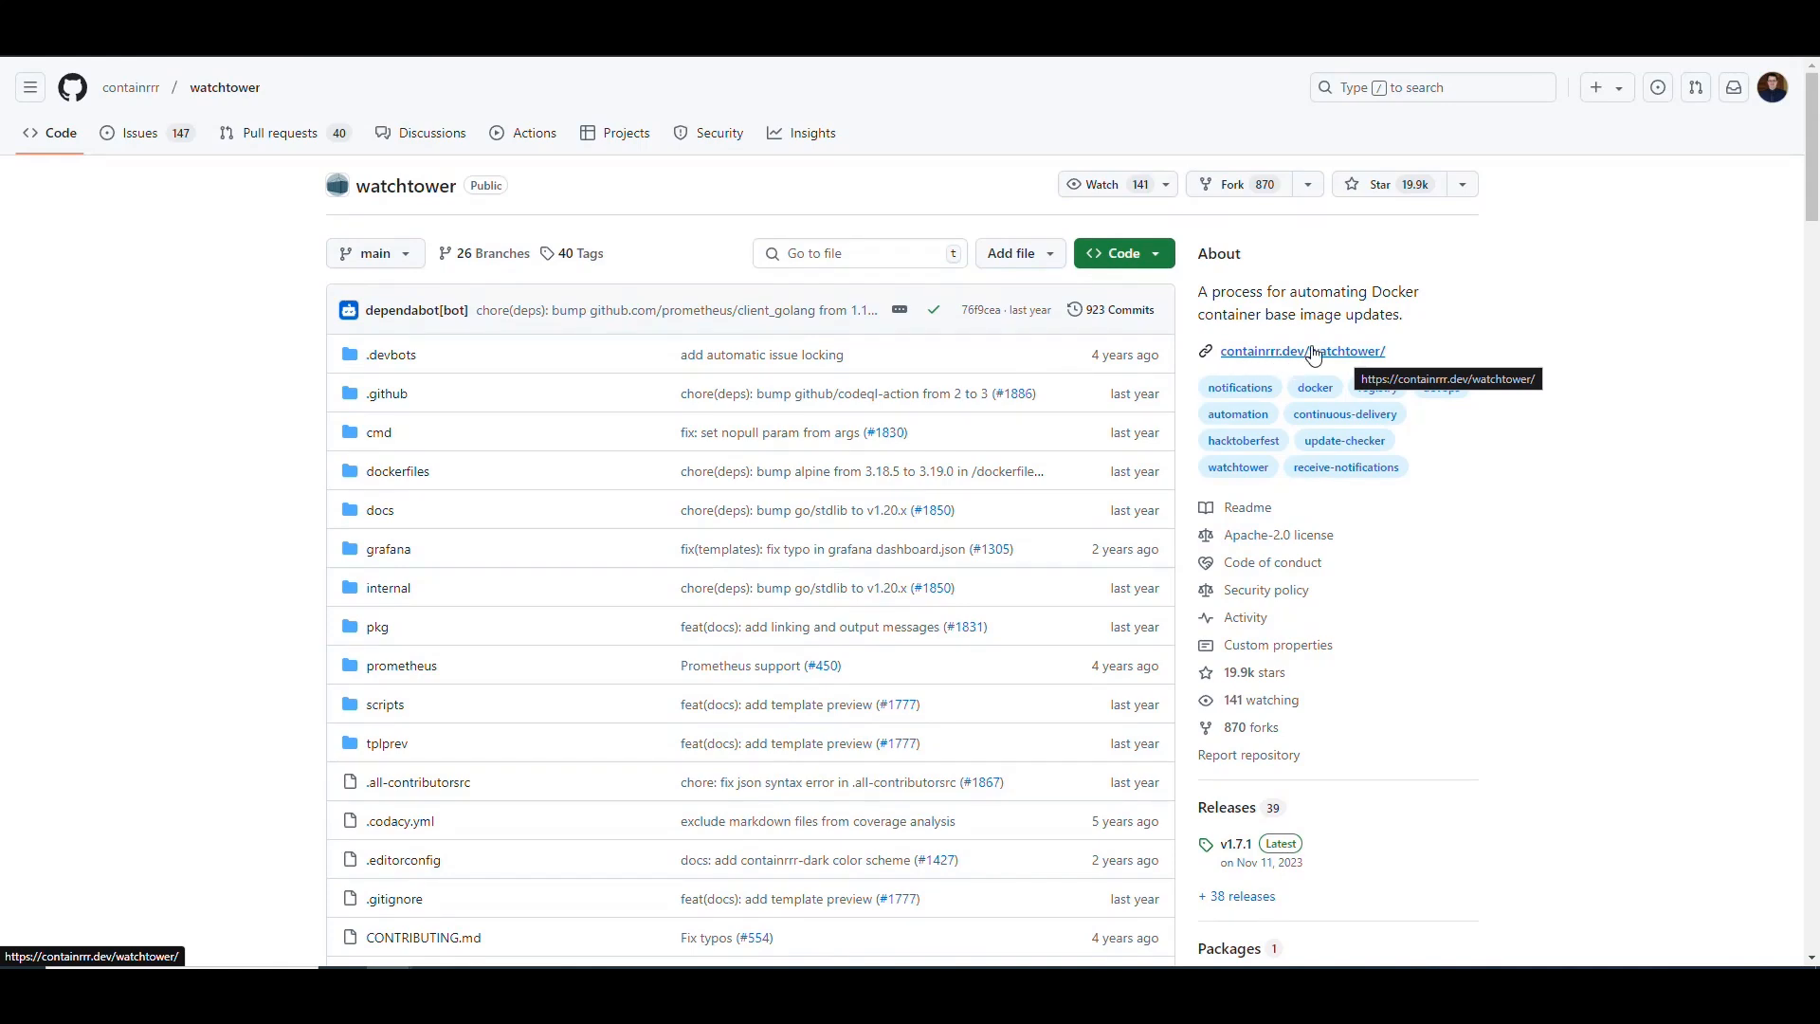
left_click(1368, 363)
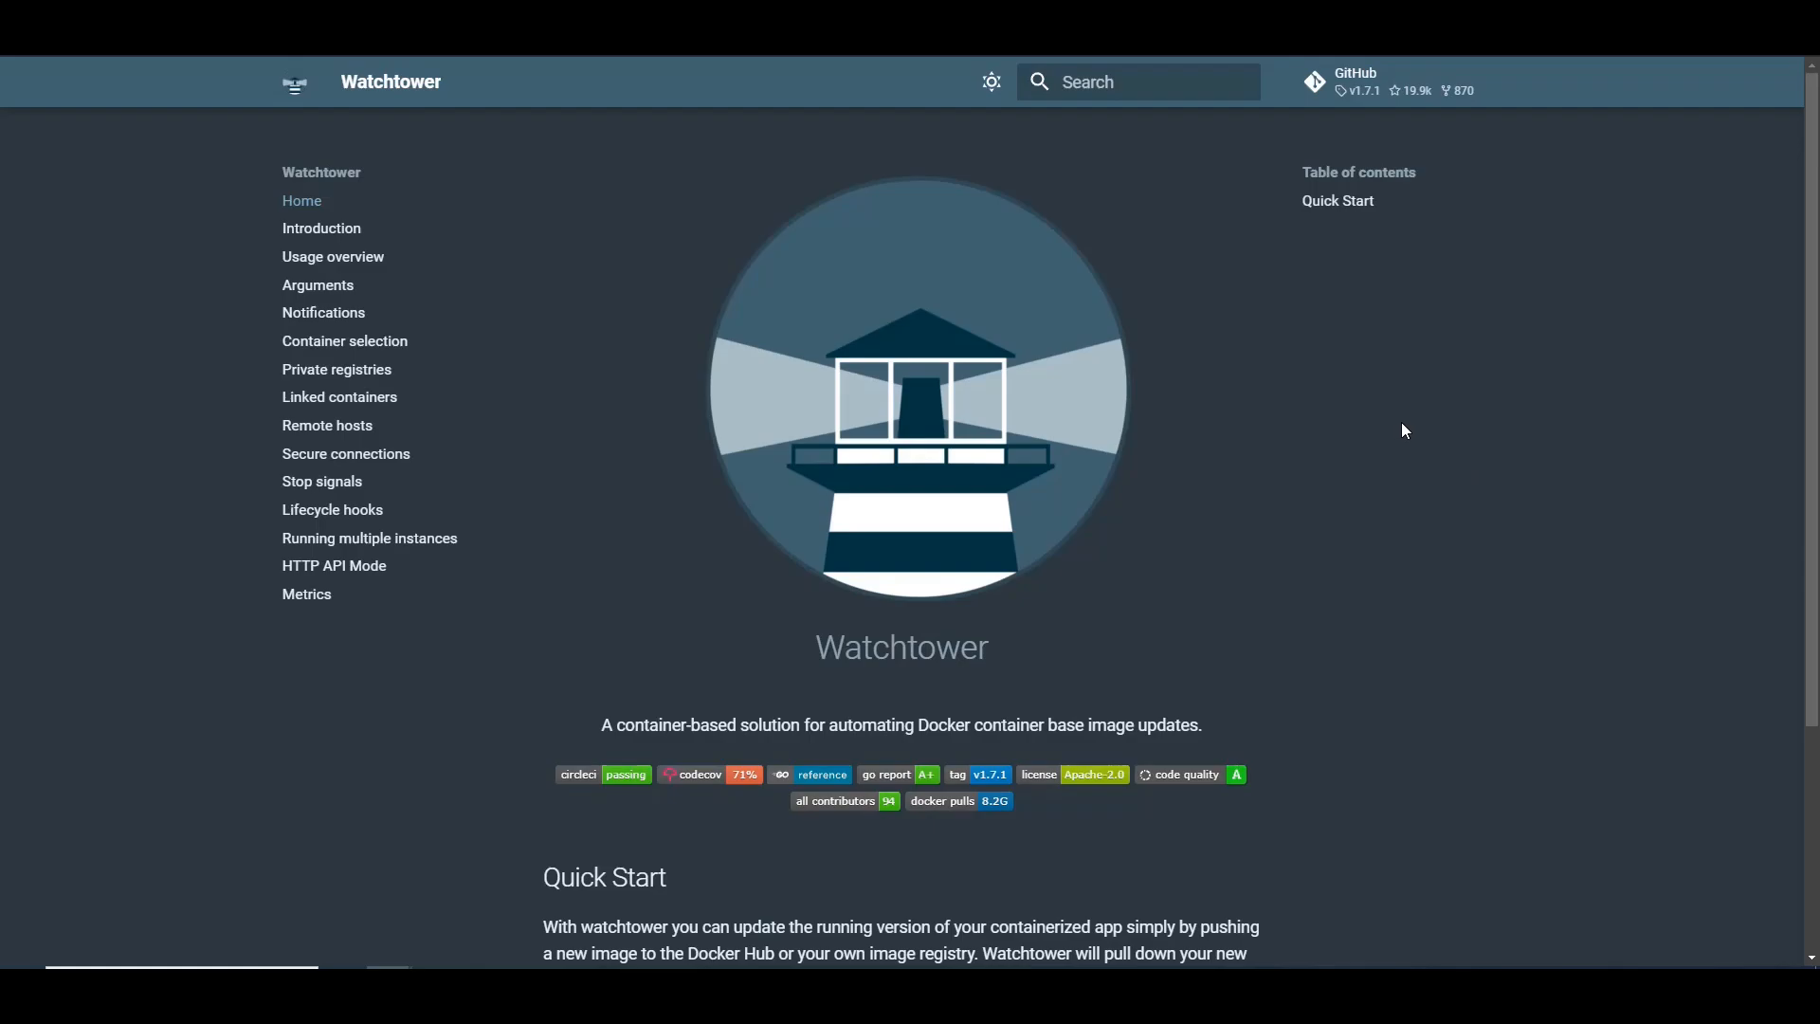
scroll(1585, 409, "down", 2)
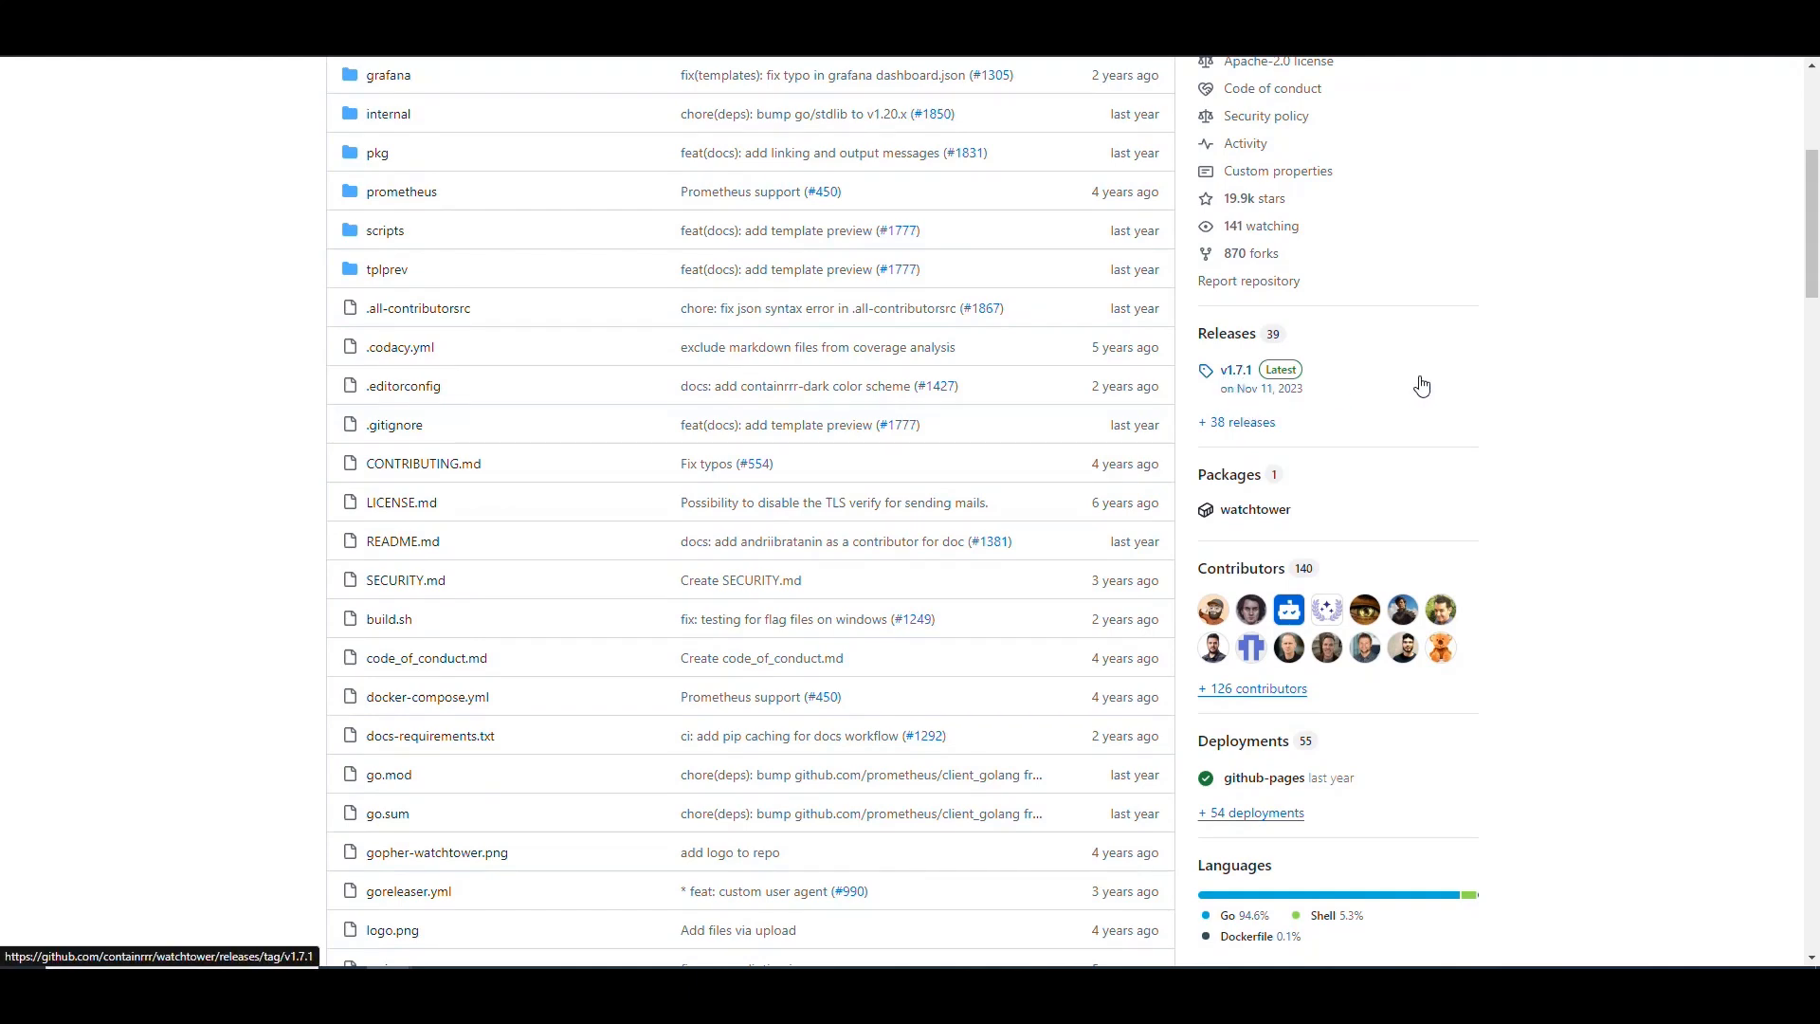
Step: Look through the GitHub repository's releases, contributors, languages and file list down to the README's Quick Start section
scroll(1574, 364, "down", 1)
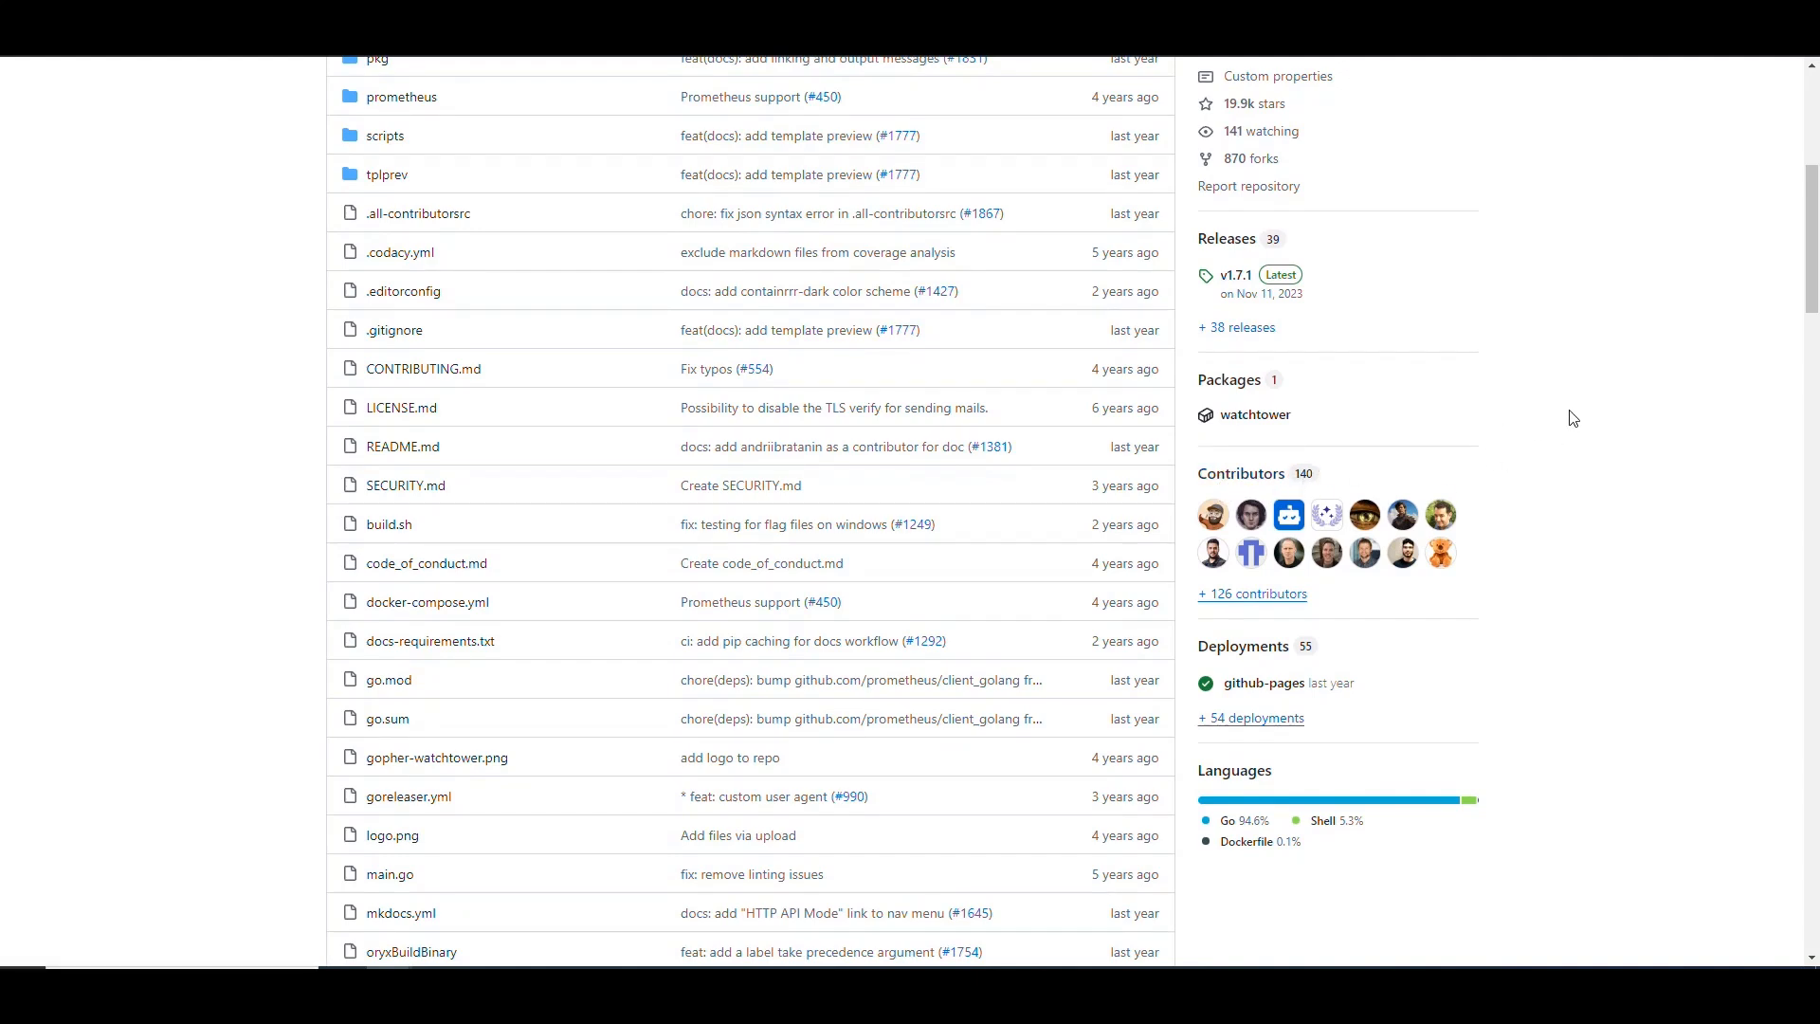
scroll(1581, 408, "down", 4)
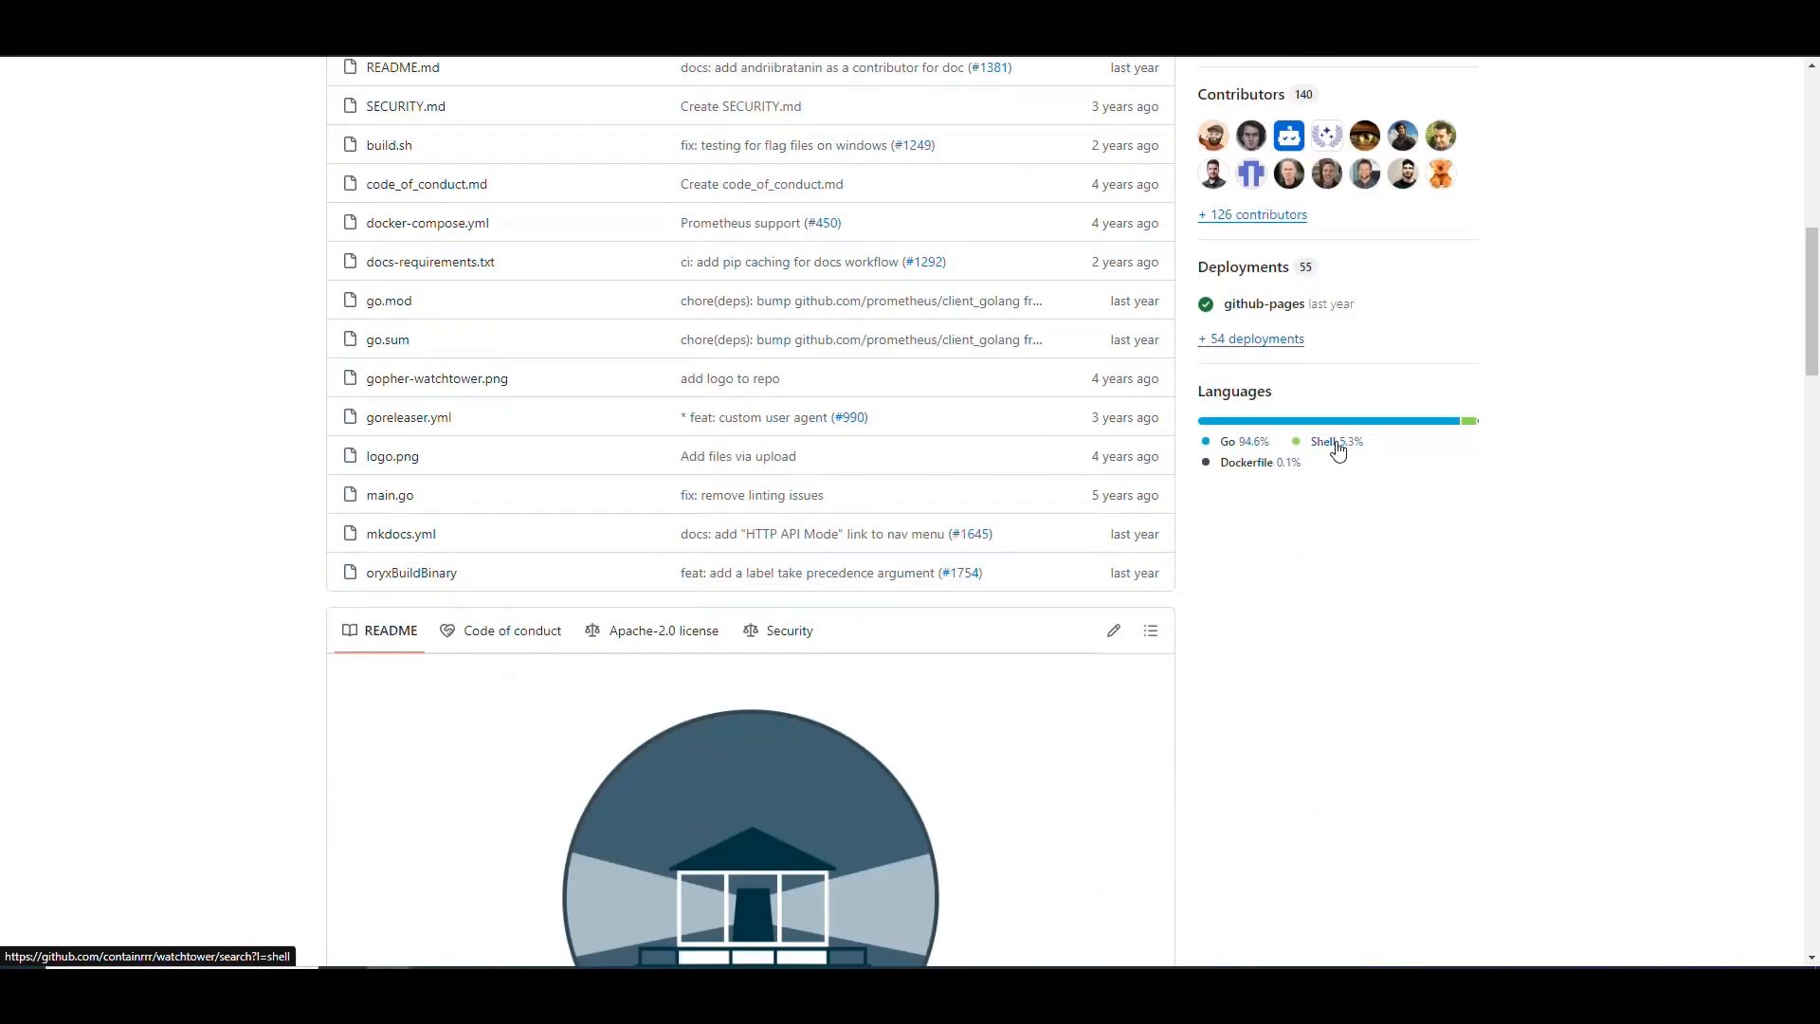
scroll(190, 374, "down", 5)
scroll(193, 378, "up", 1)
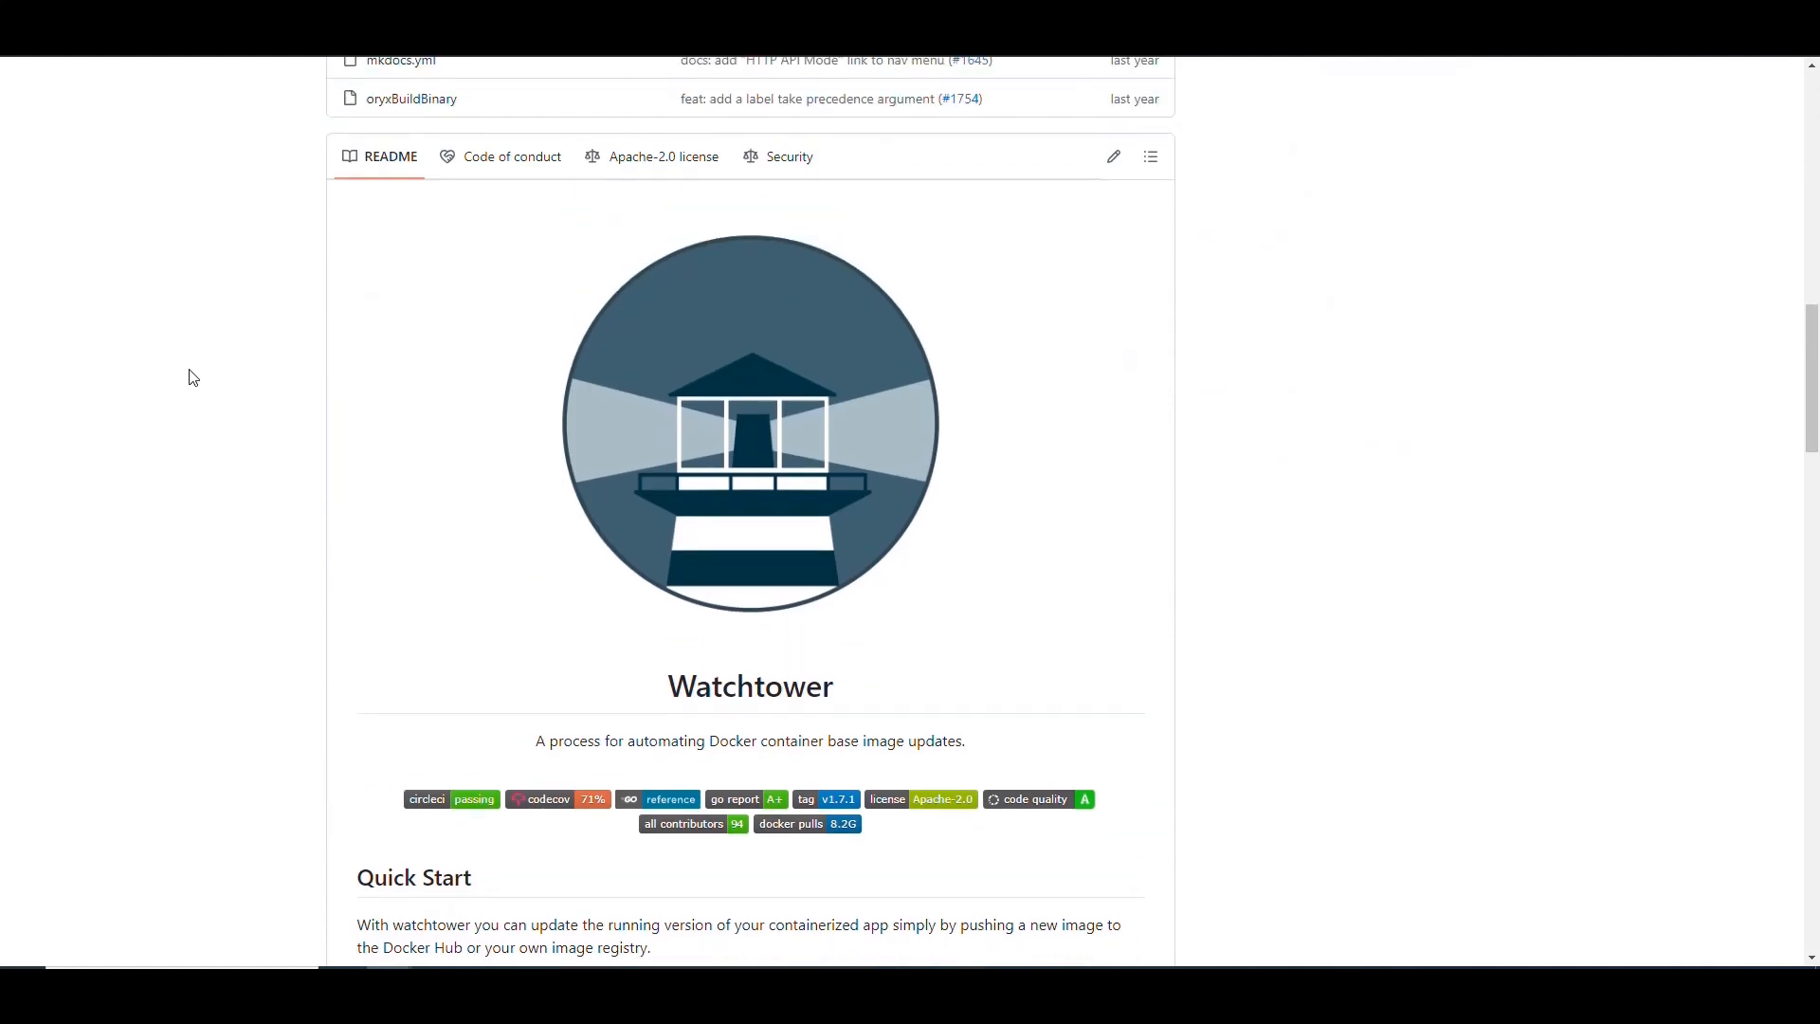
scroll(194, 378, "down", 7)
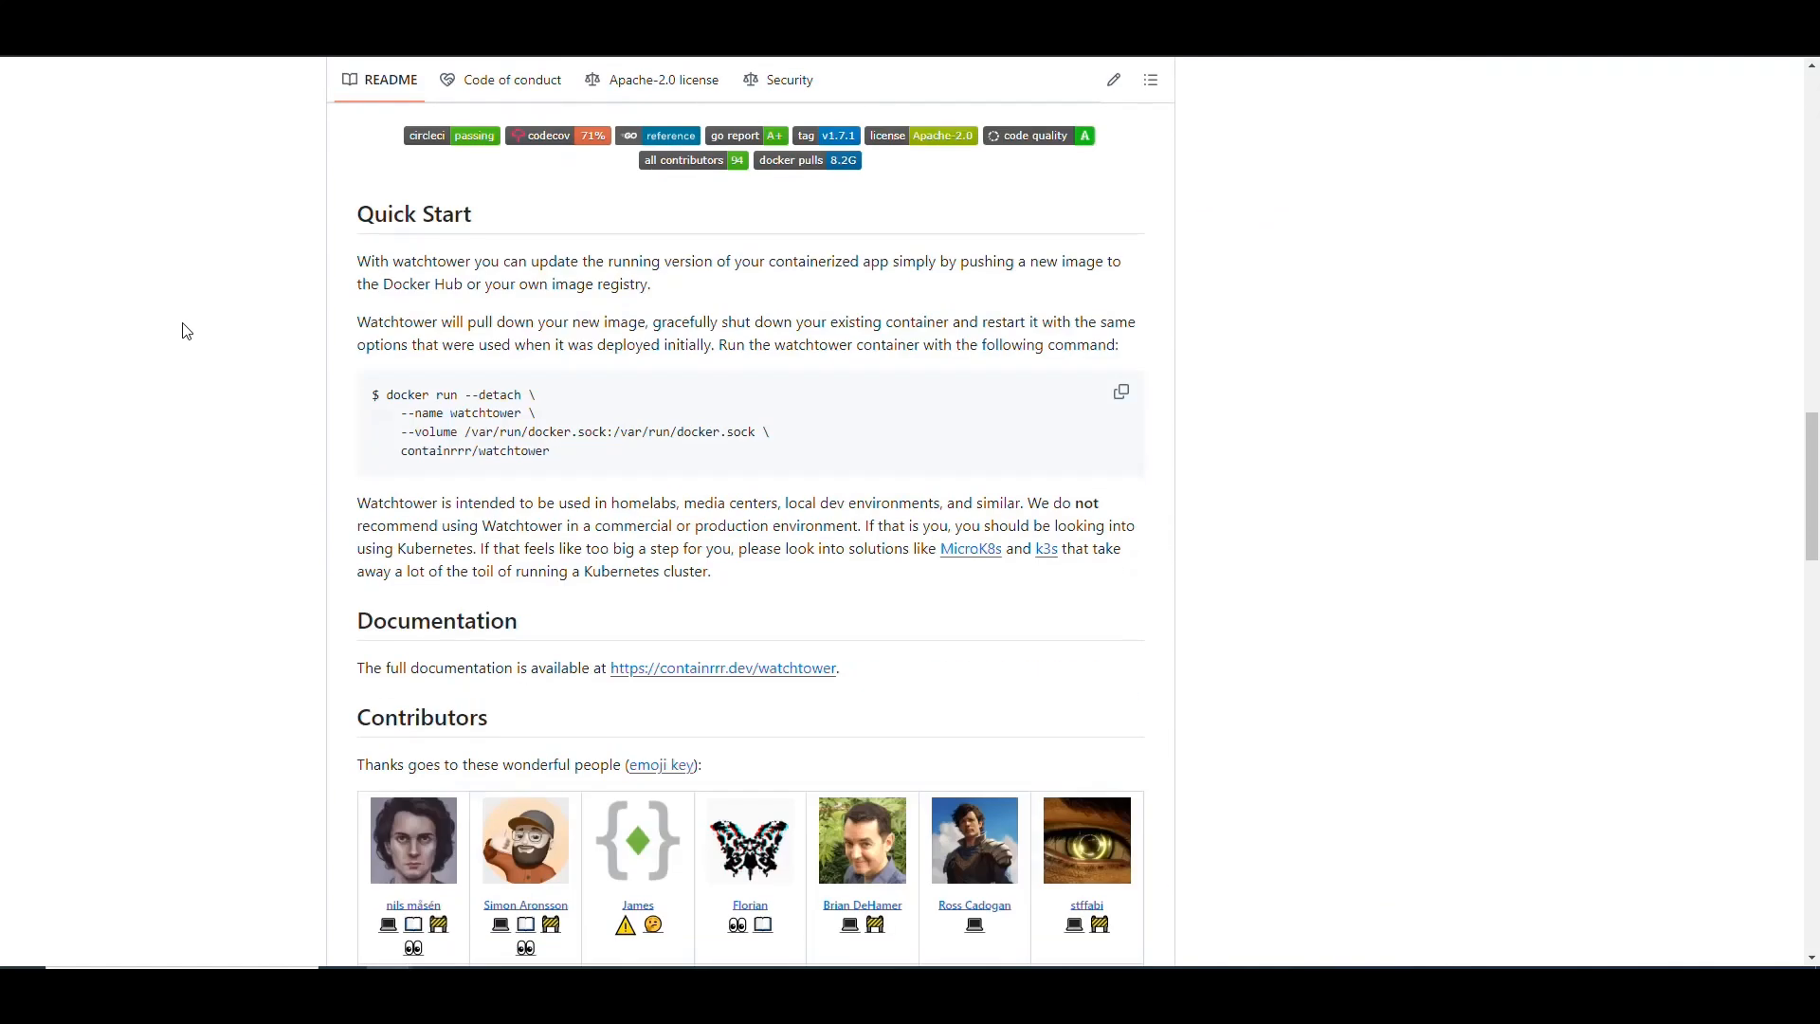
scroll(199, 320, "down", 1)
scroll(209, 318, "up", 1)
Step: Read the Quick Start explanation of how Watchtower pulls new images and restarts containers with their original options
left_click_drag(595, 263, 464, 286)
left_click_drag(648, 287, 474, 296)
left_click(582, 291)
scroll(515, 341, "down", 1)
left_click_drag(443, 230, 649, 229)
left_click(652, 227)
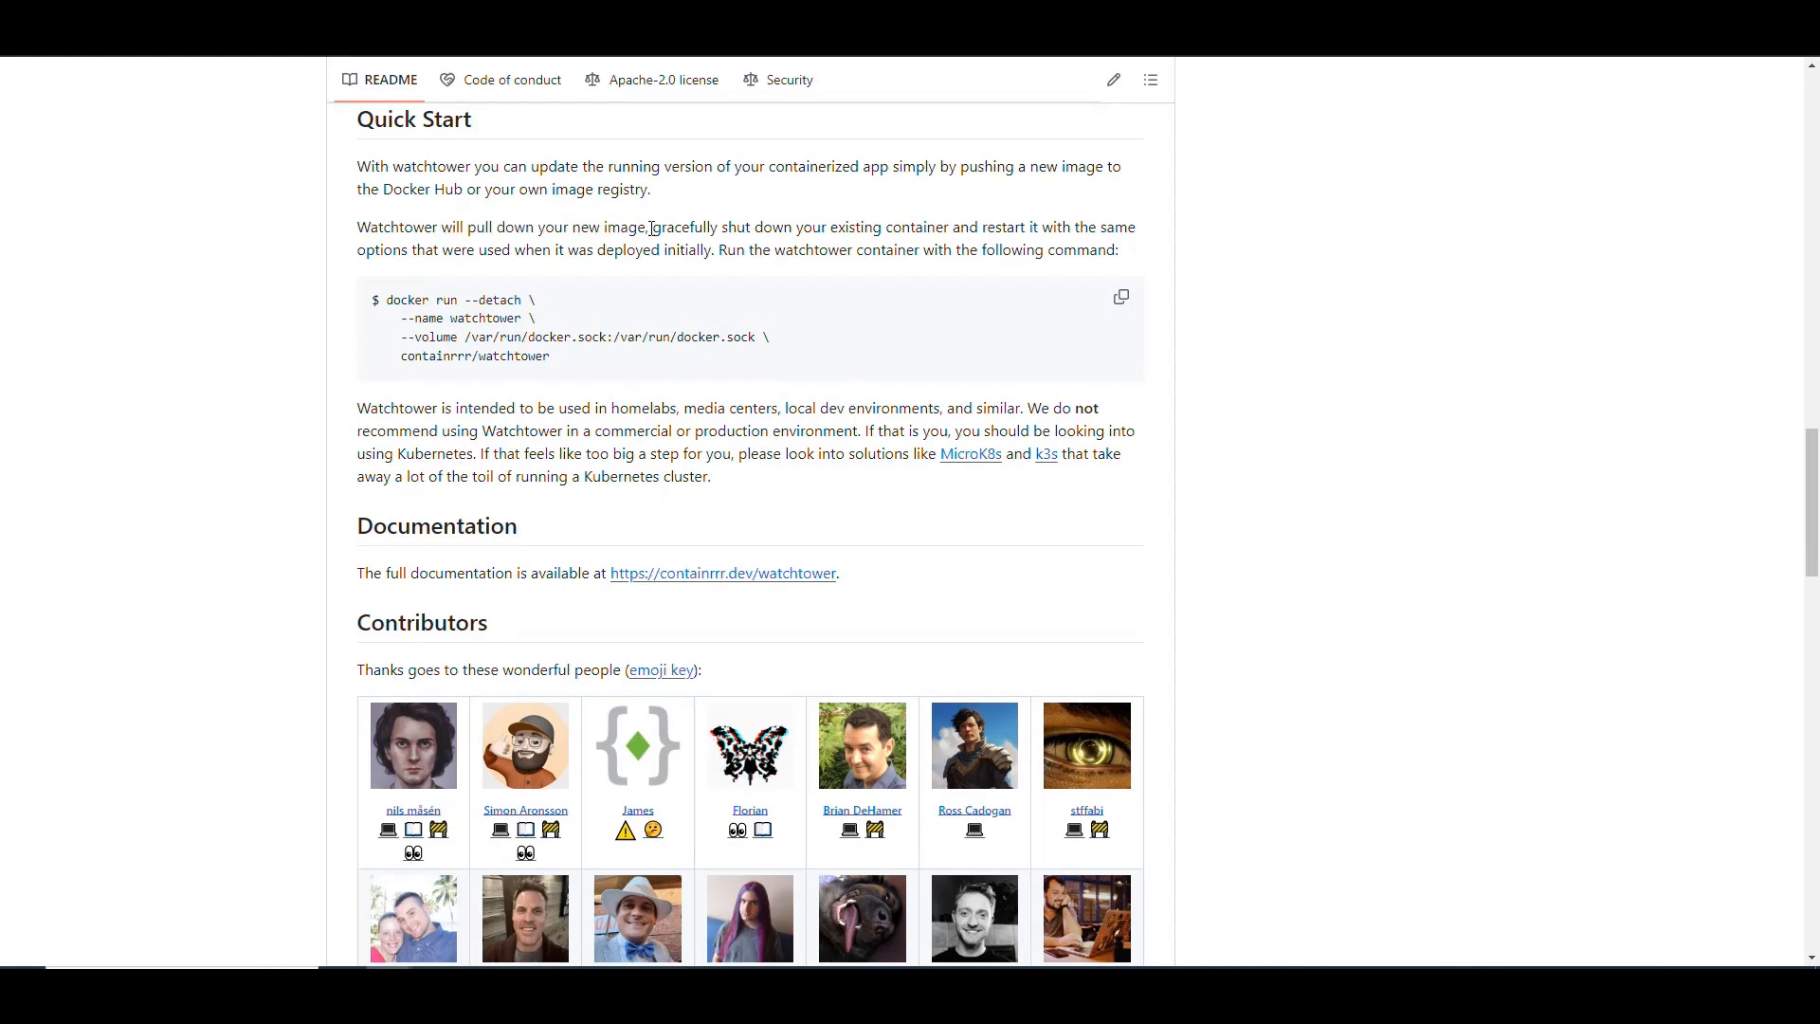
left_click_drag(653, 229, 413, 251)
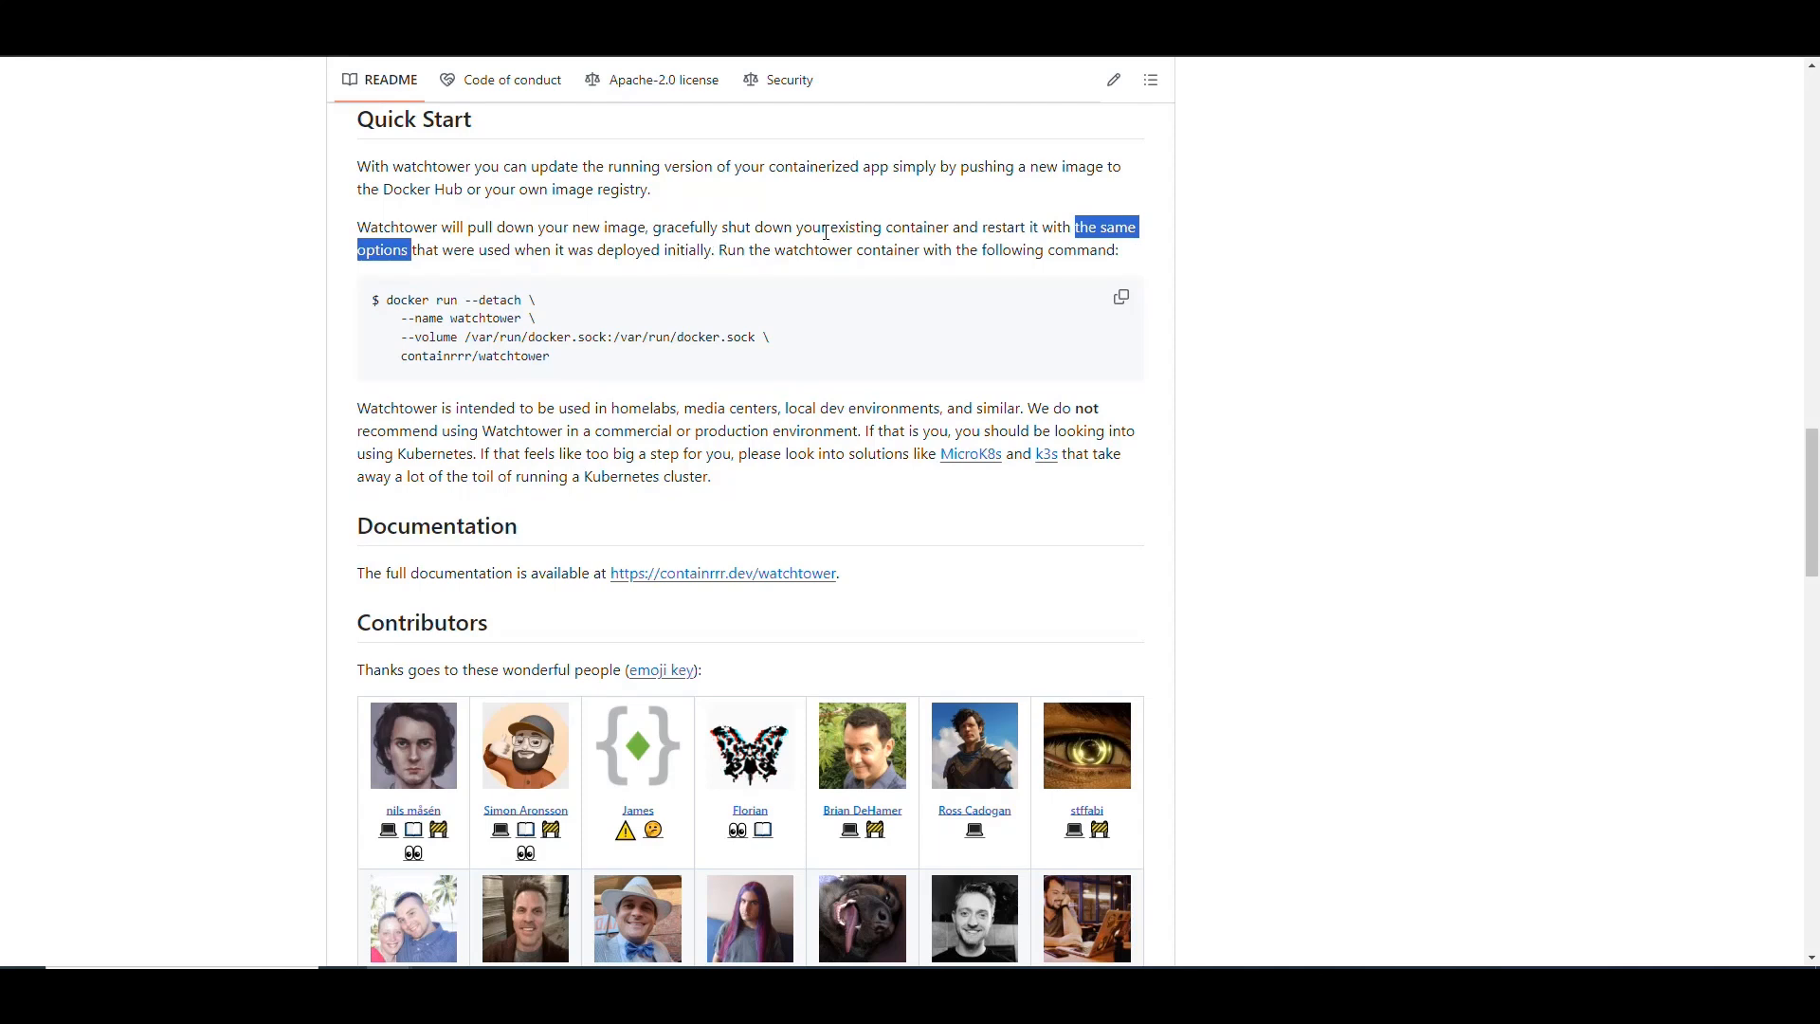
left_click(796, 253)
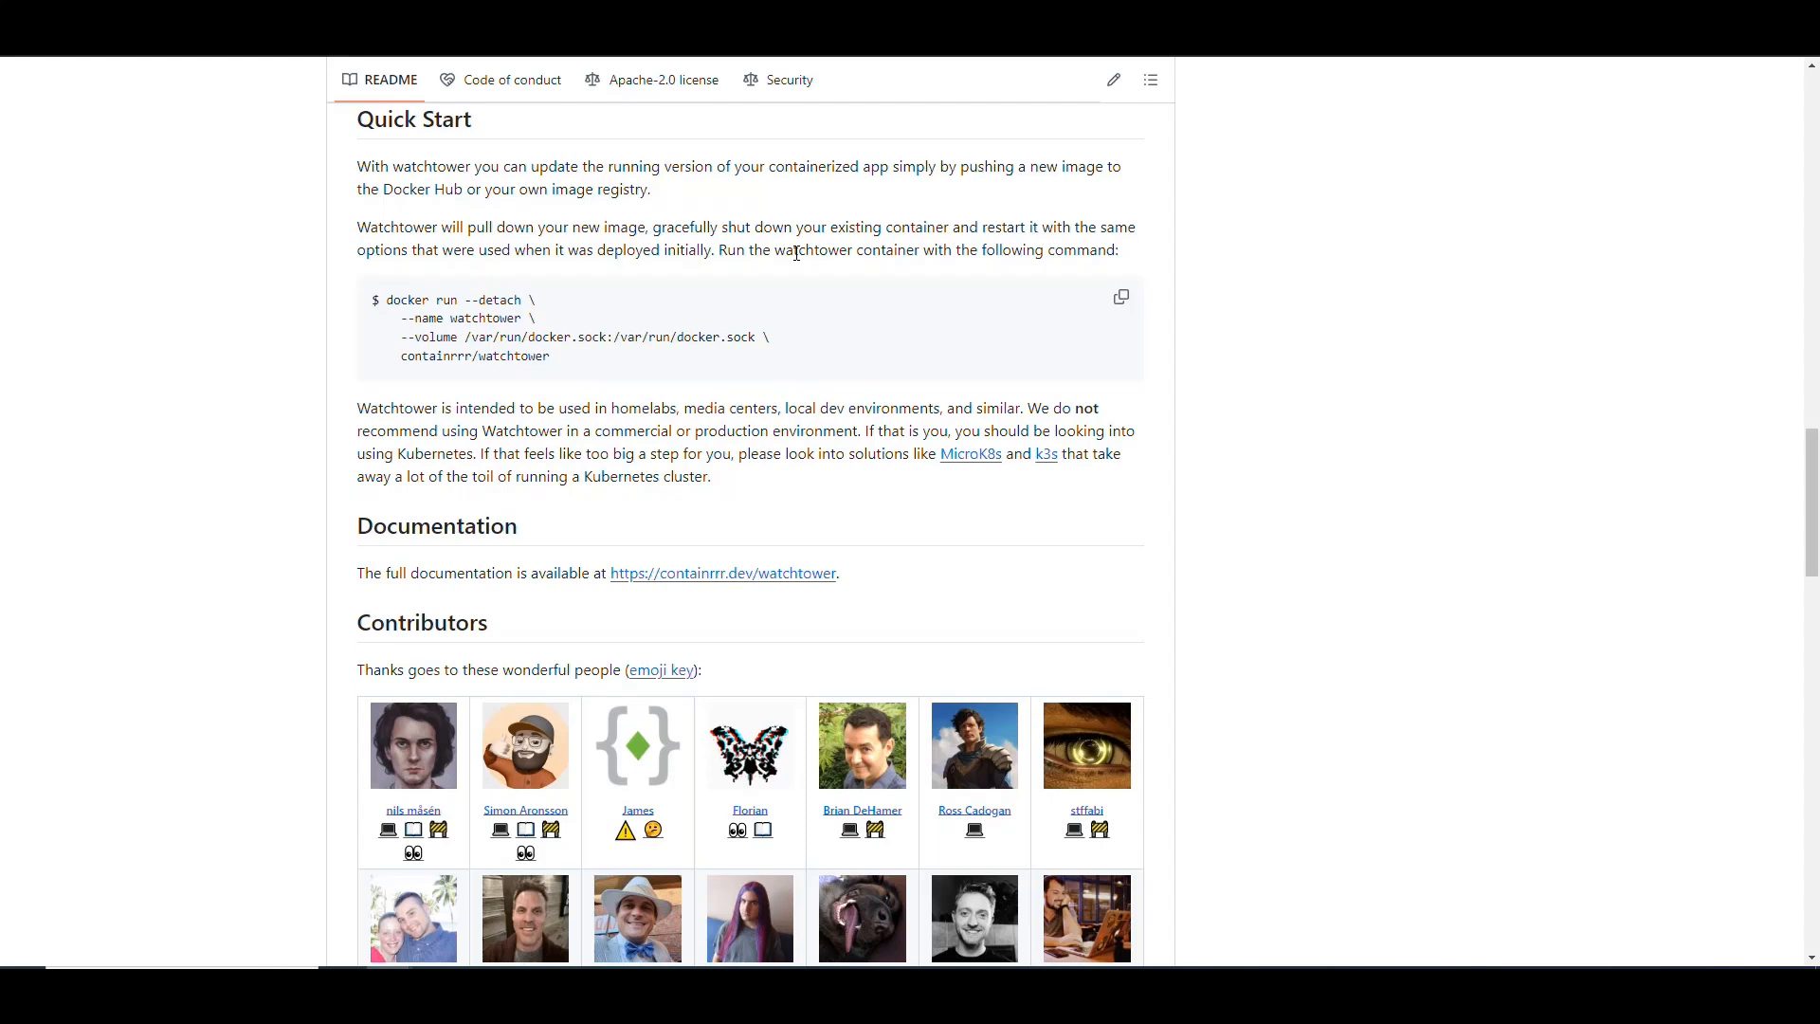
Step: Read the README's note on intended use and Kubernetes alternatives, and look through the contributors list
scroll(625, 239, "down", 2)
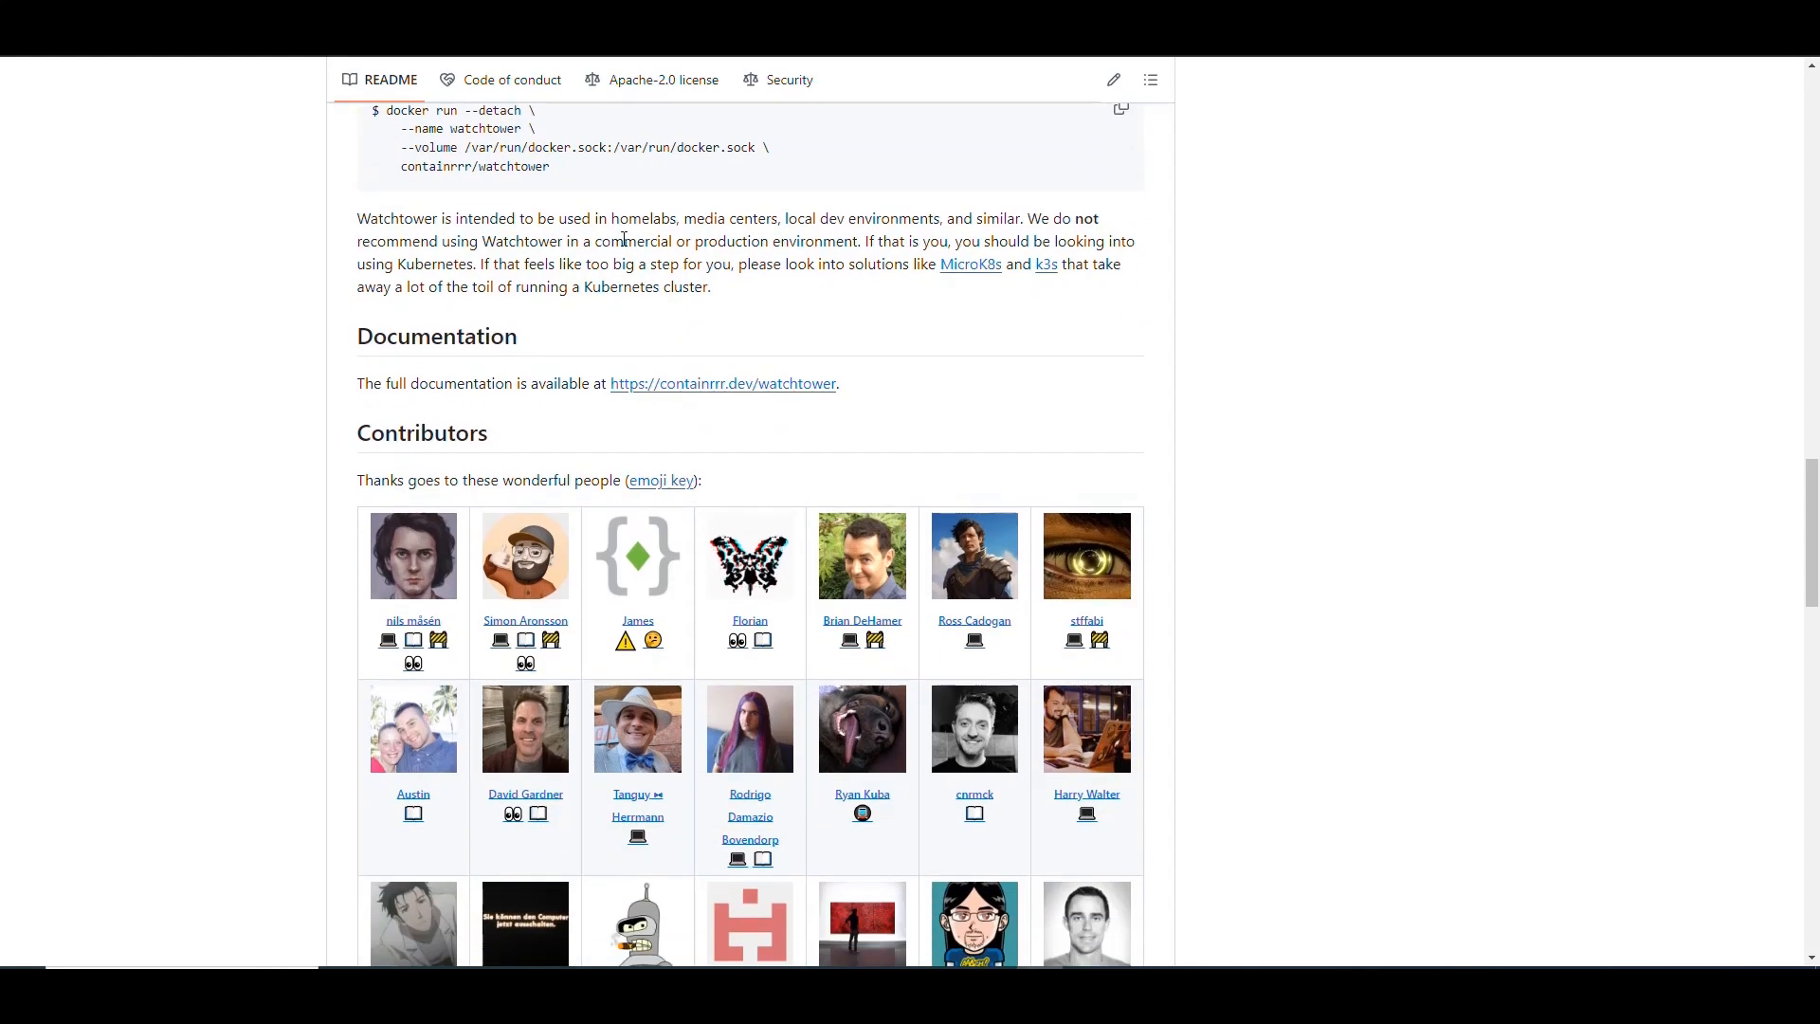
left_click_drag(609, 220, 1017, 219)
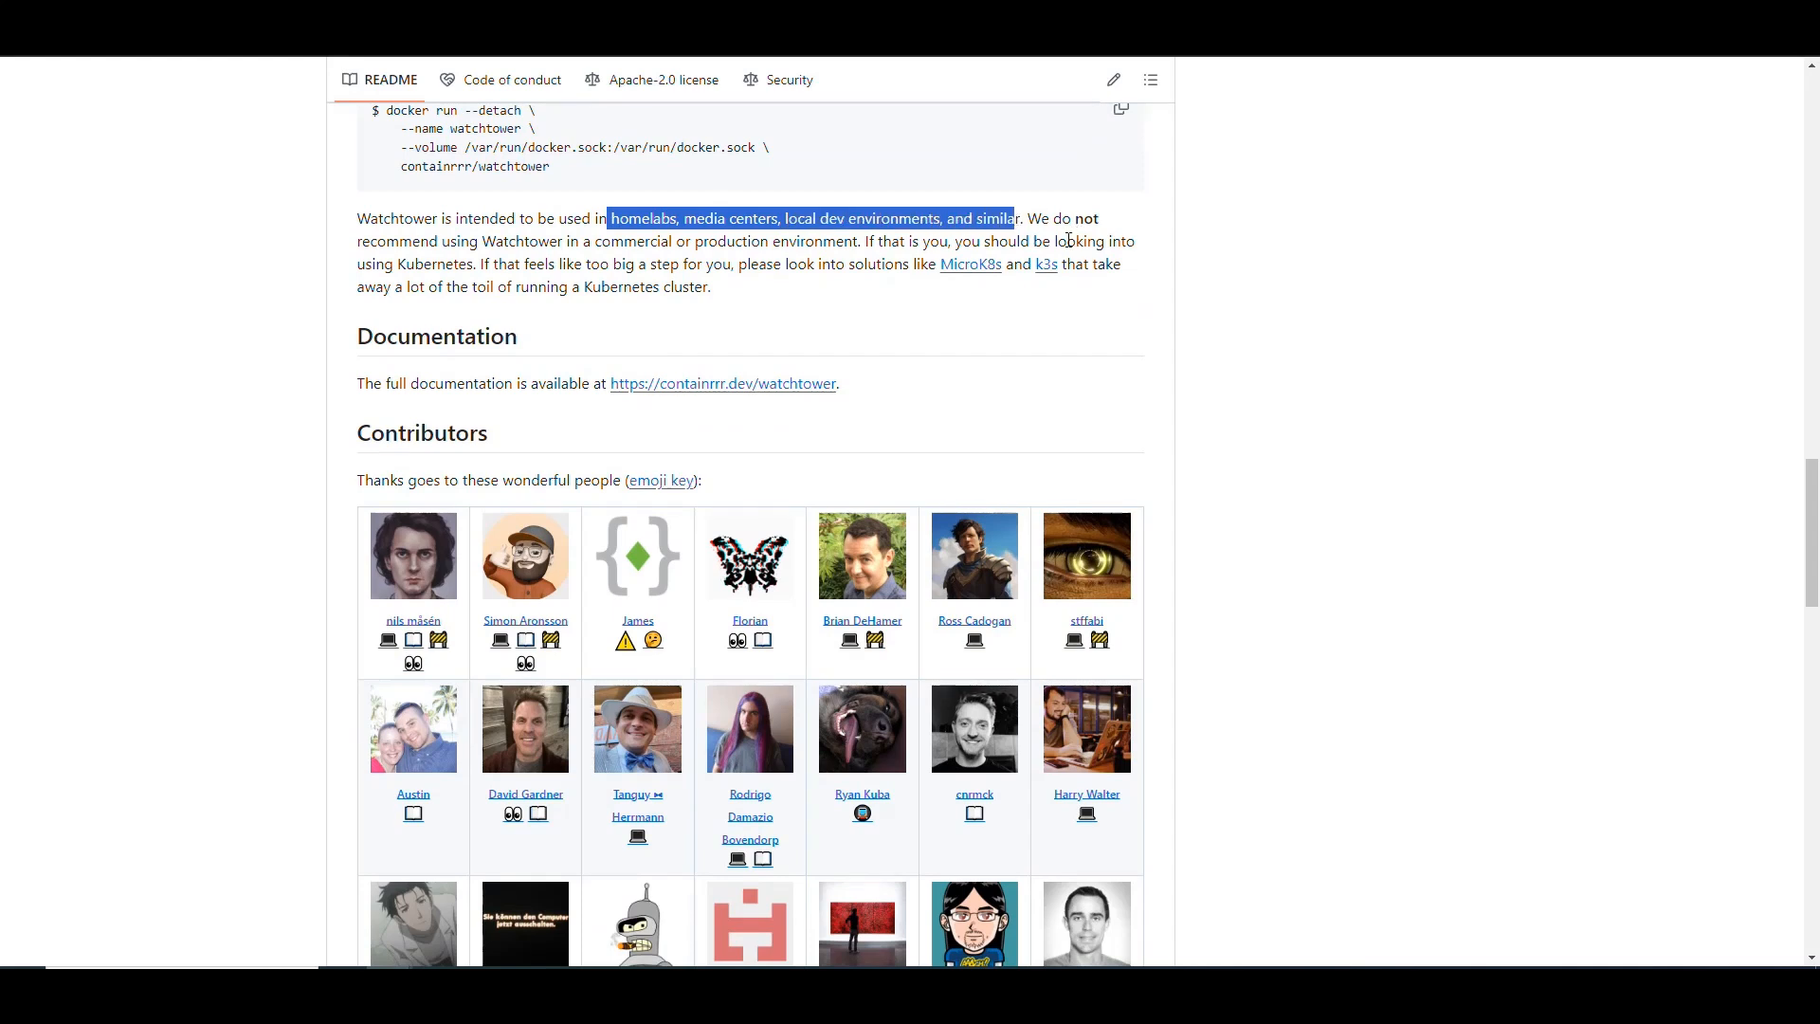
left_click_drag(861, 244, 1029, 219)
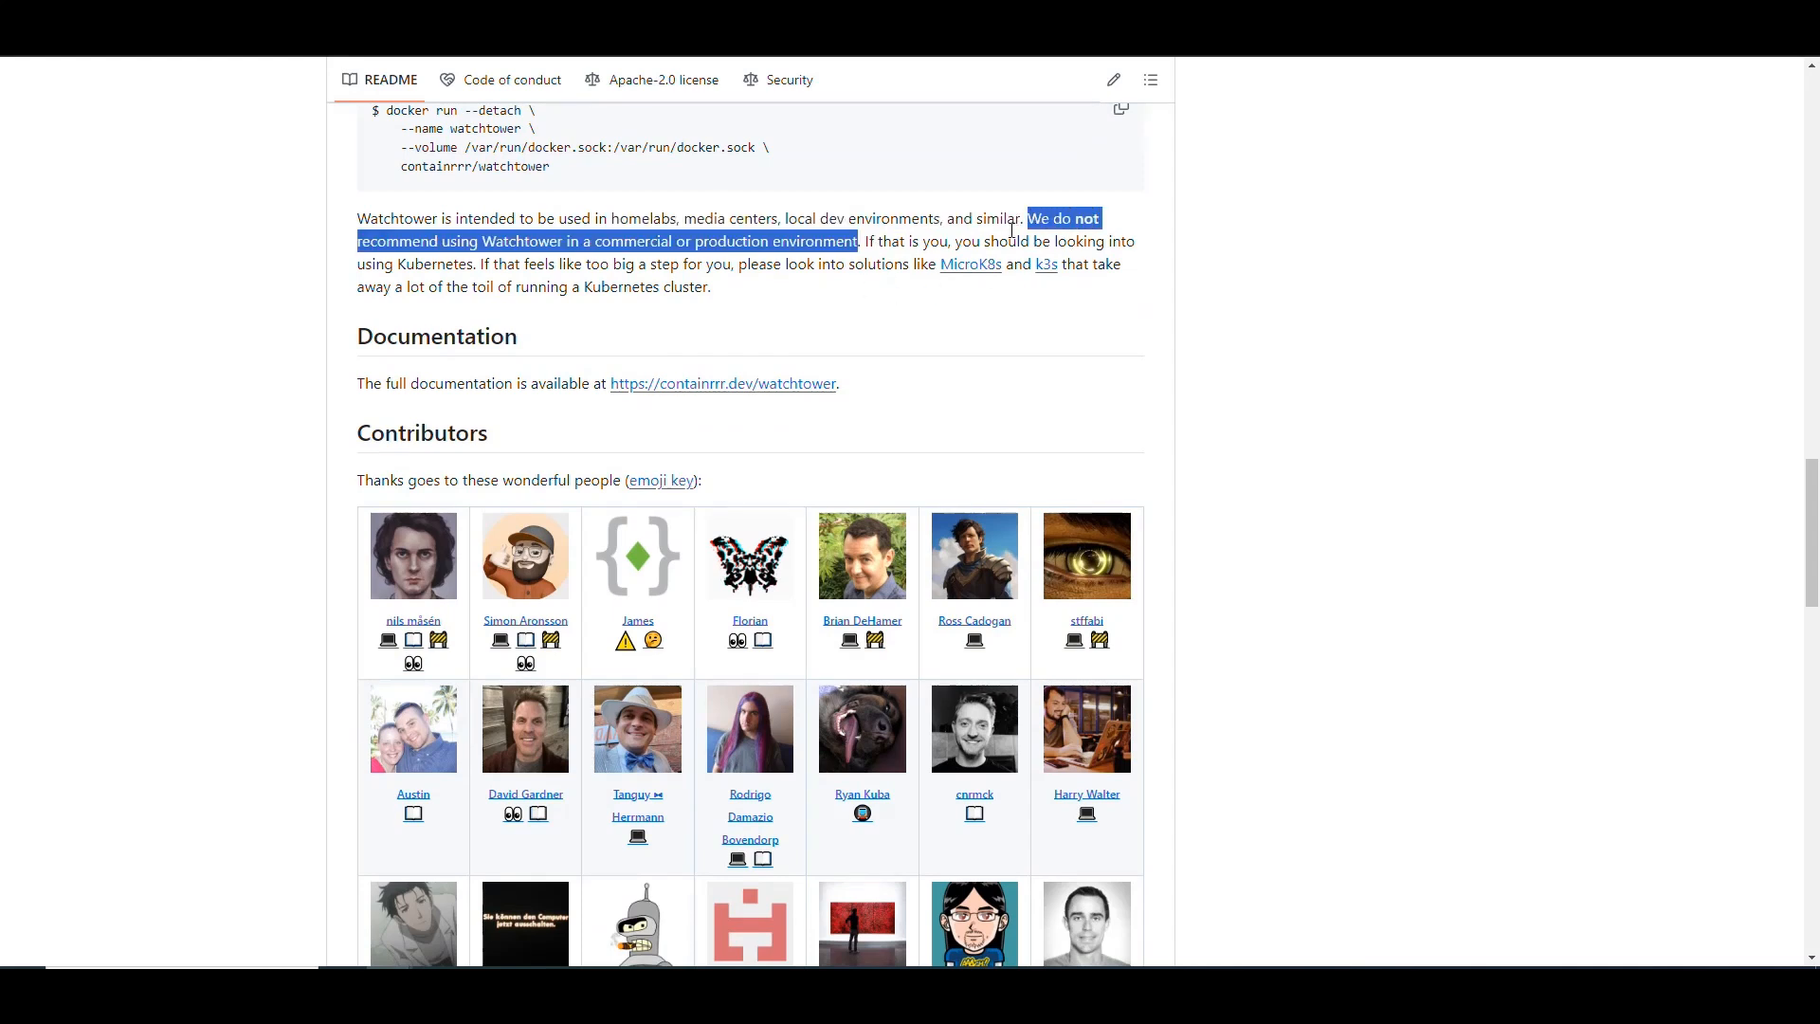
left_click(869, 243)
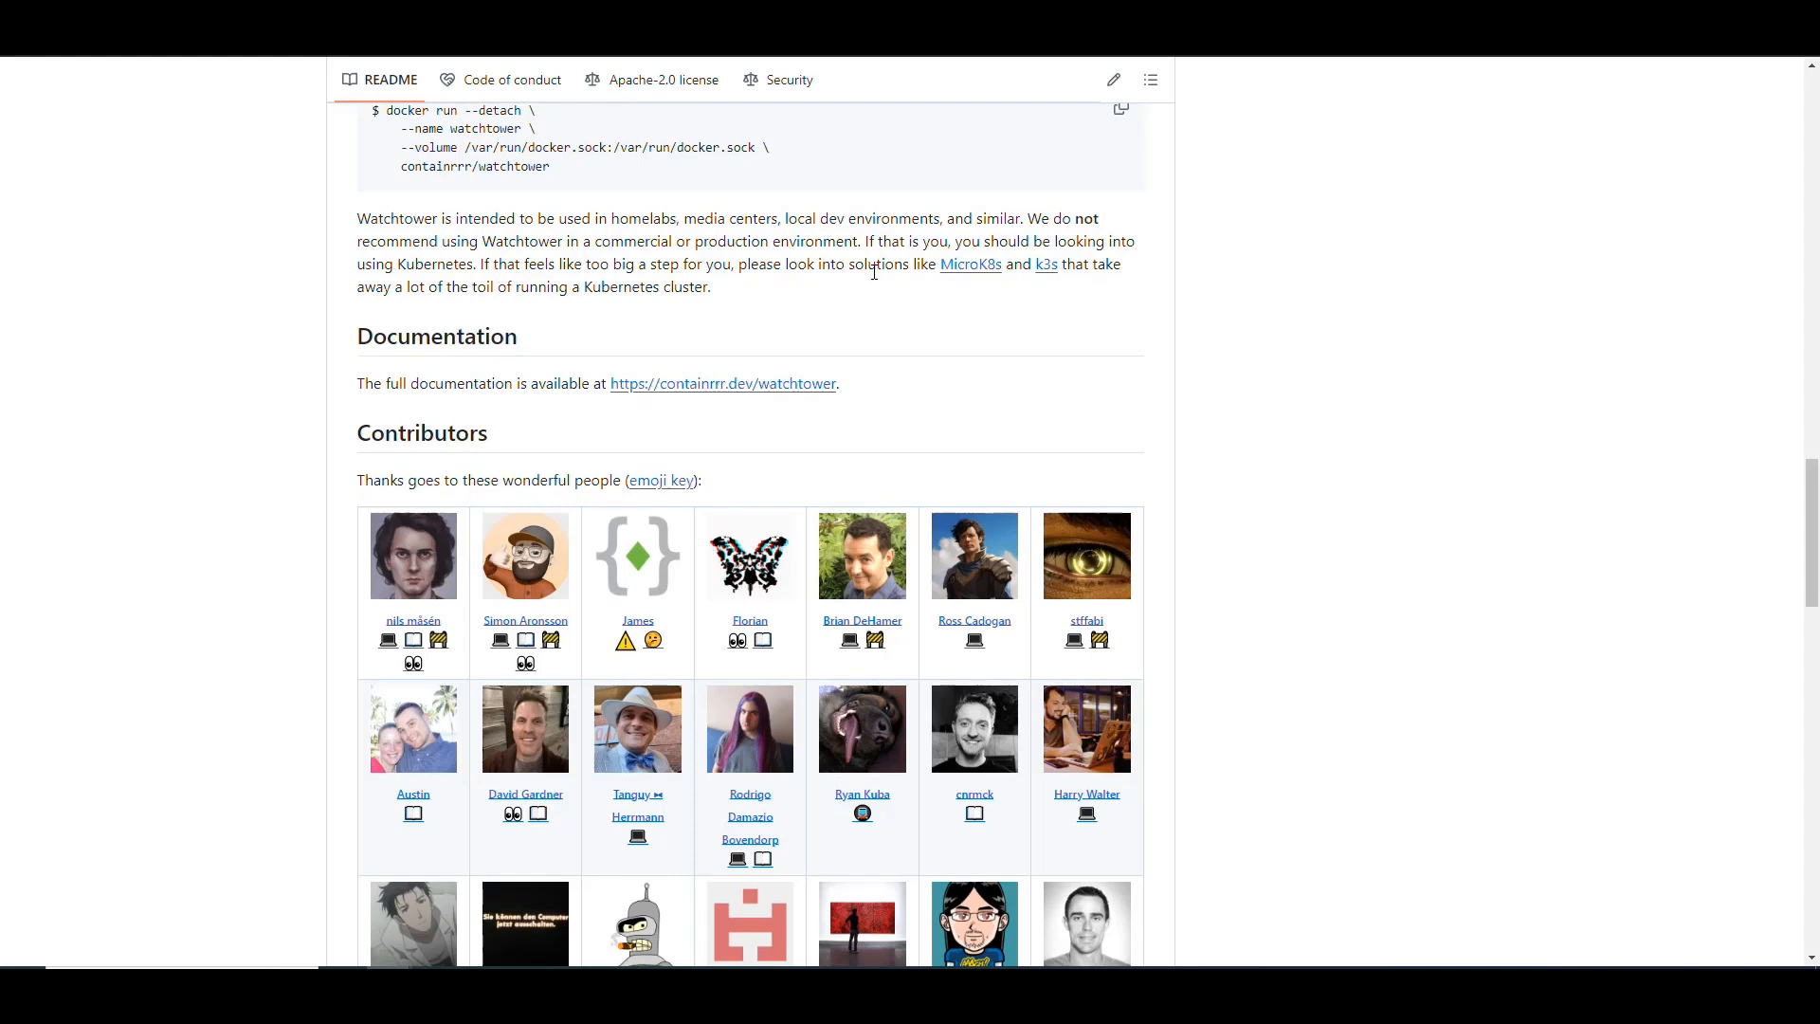
left_click_drag(474, 263, 438, 243)
left_click(658, 238)
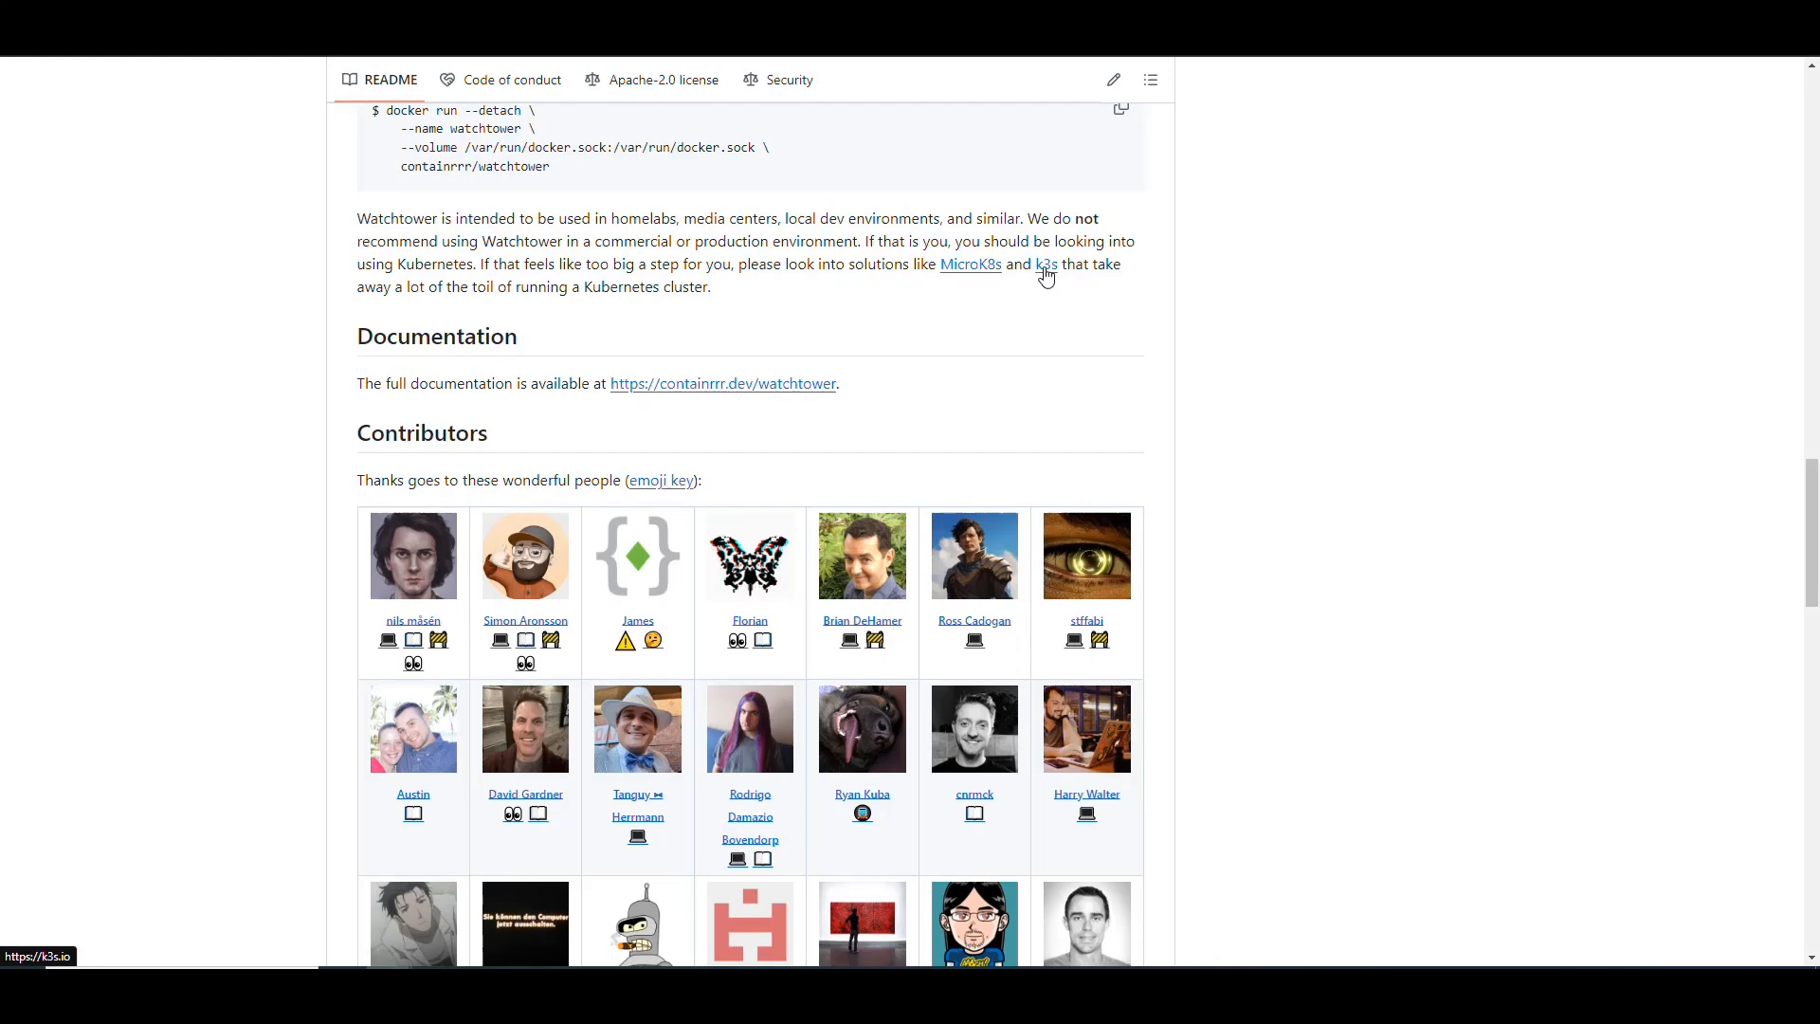
scroll(820, 299, "down", 2)
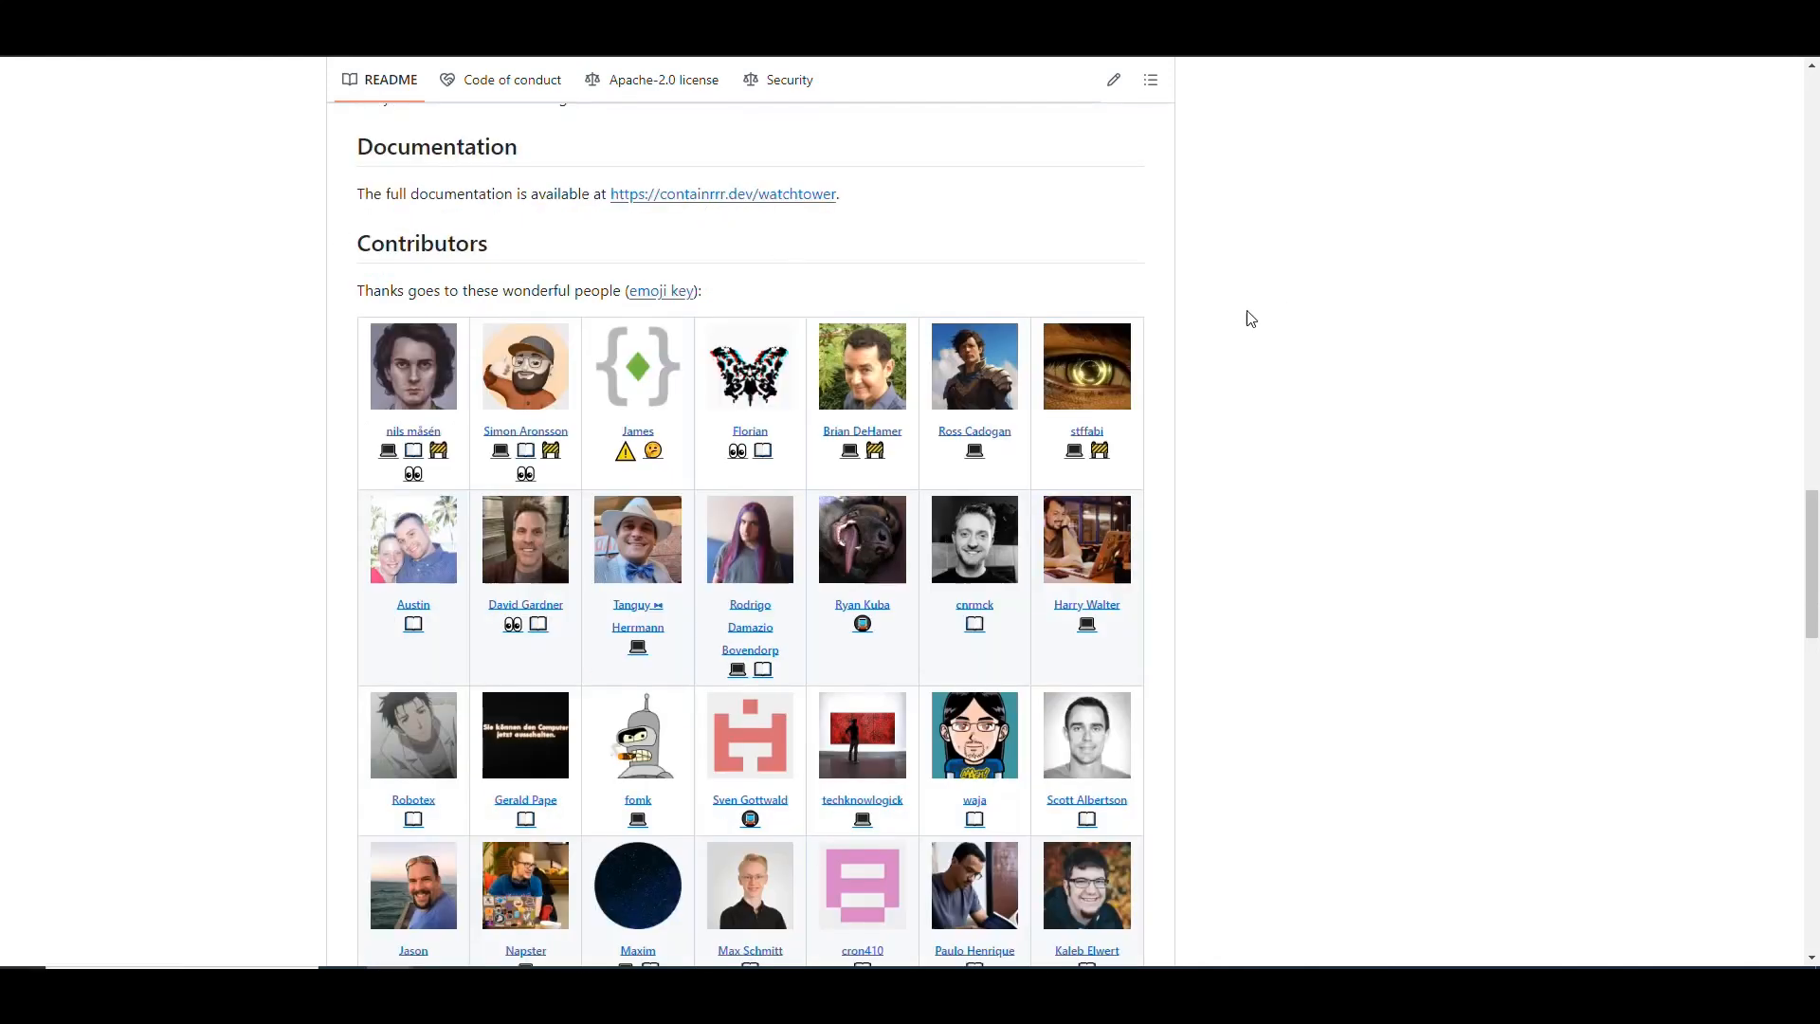
scroll(1233, 306, "down", 2)
scroll(1251, 417, "down", 15)
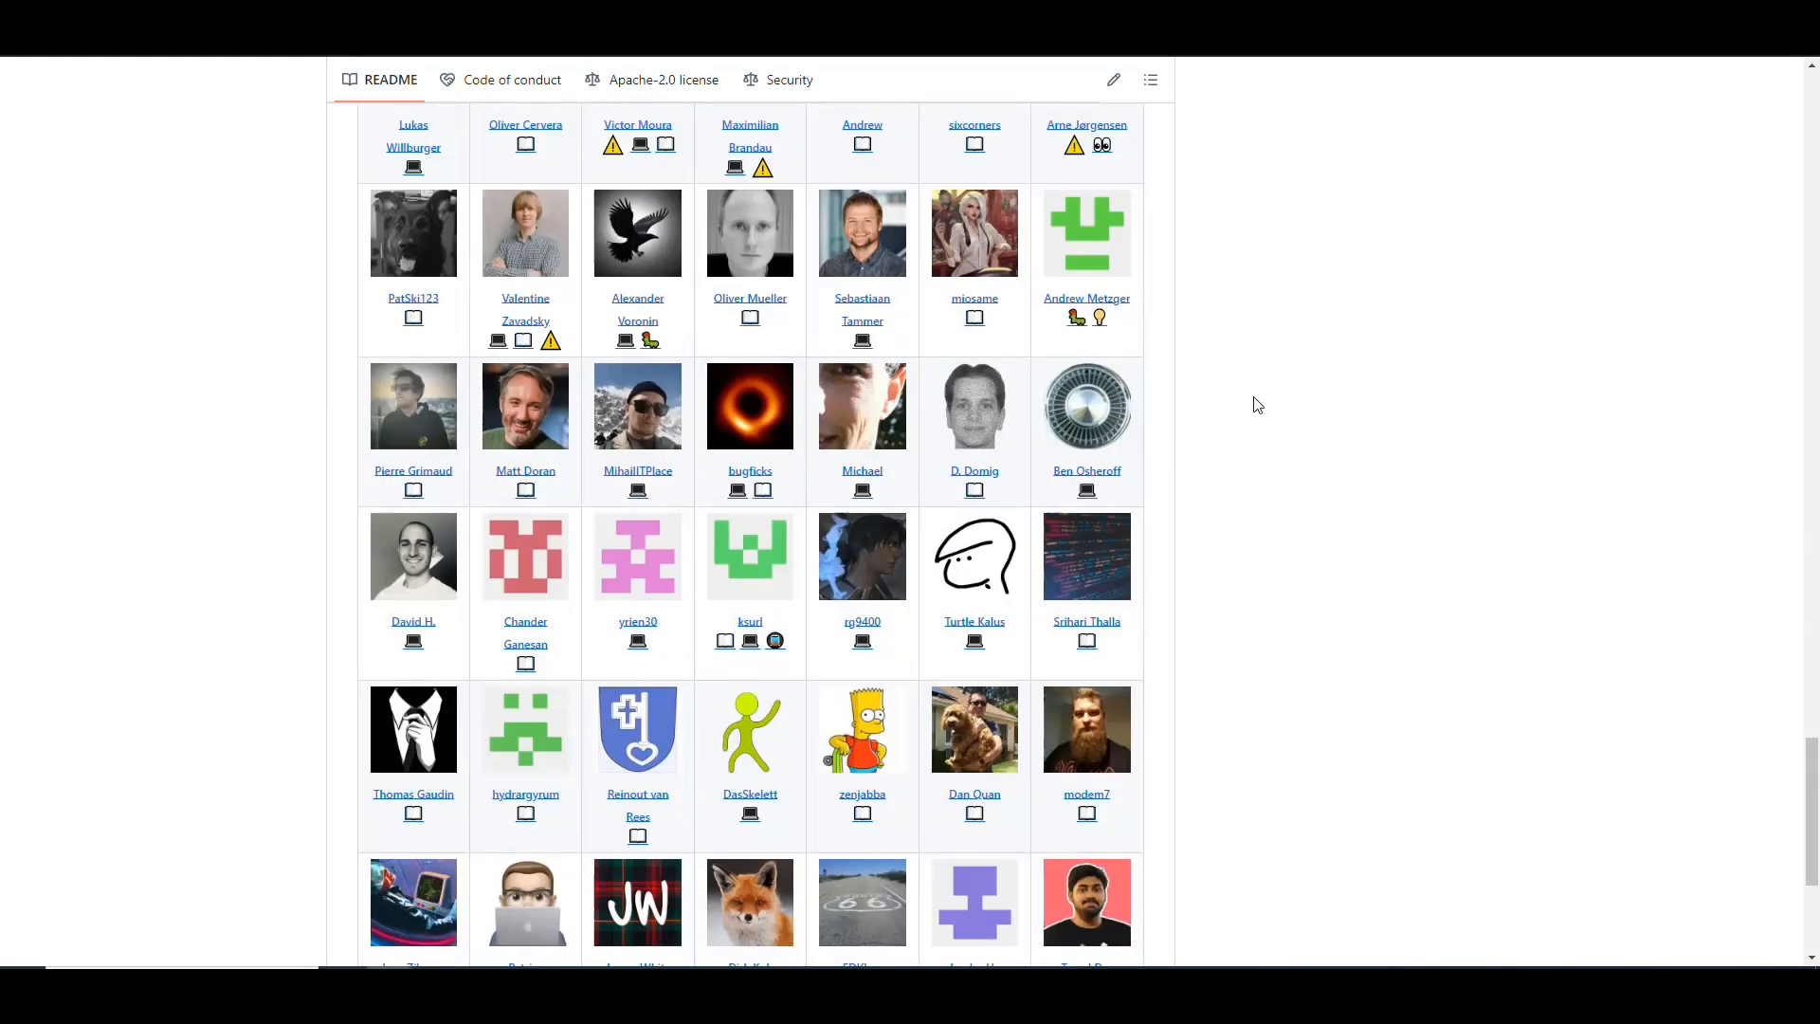
scroll(1251, 436, "up", 20)
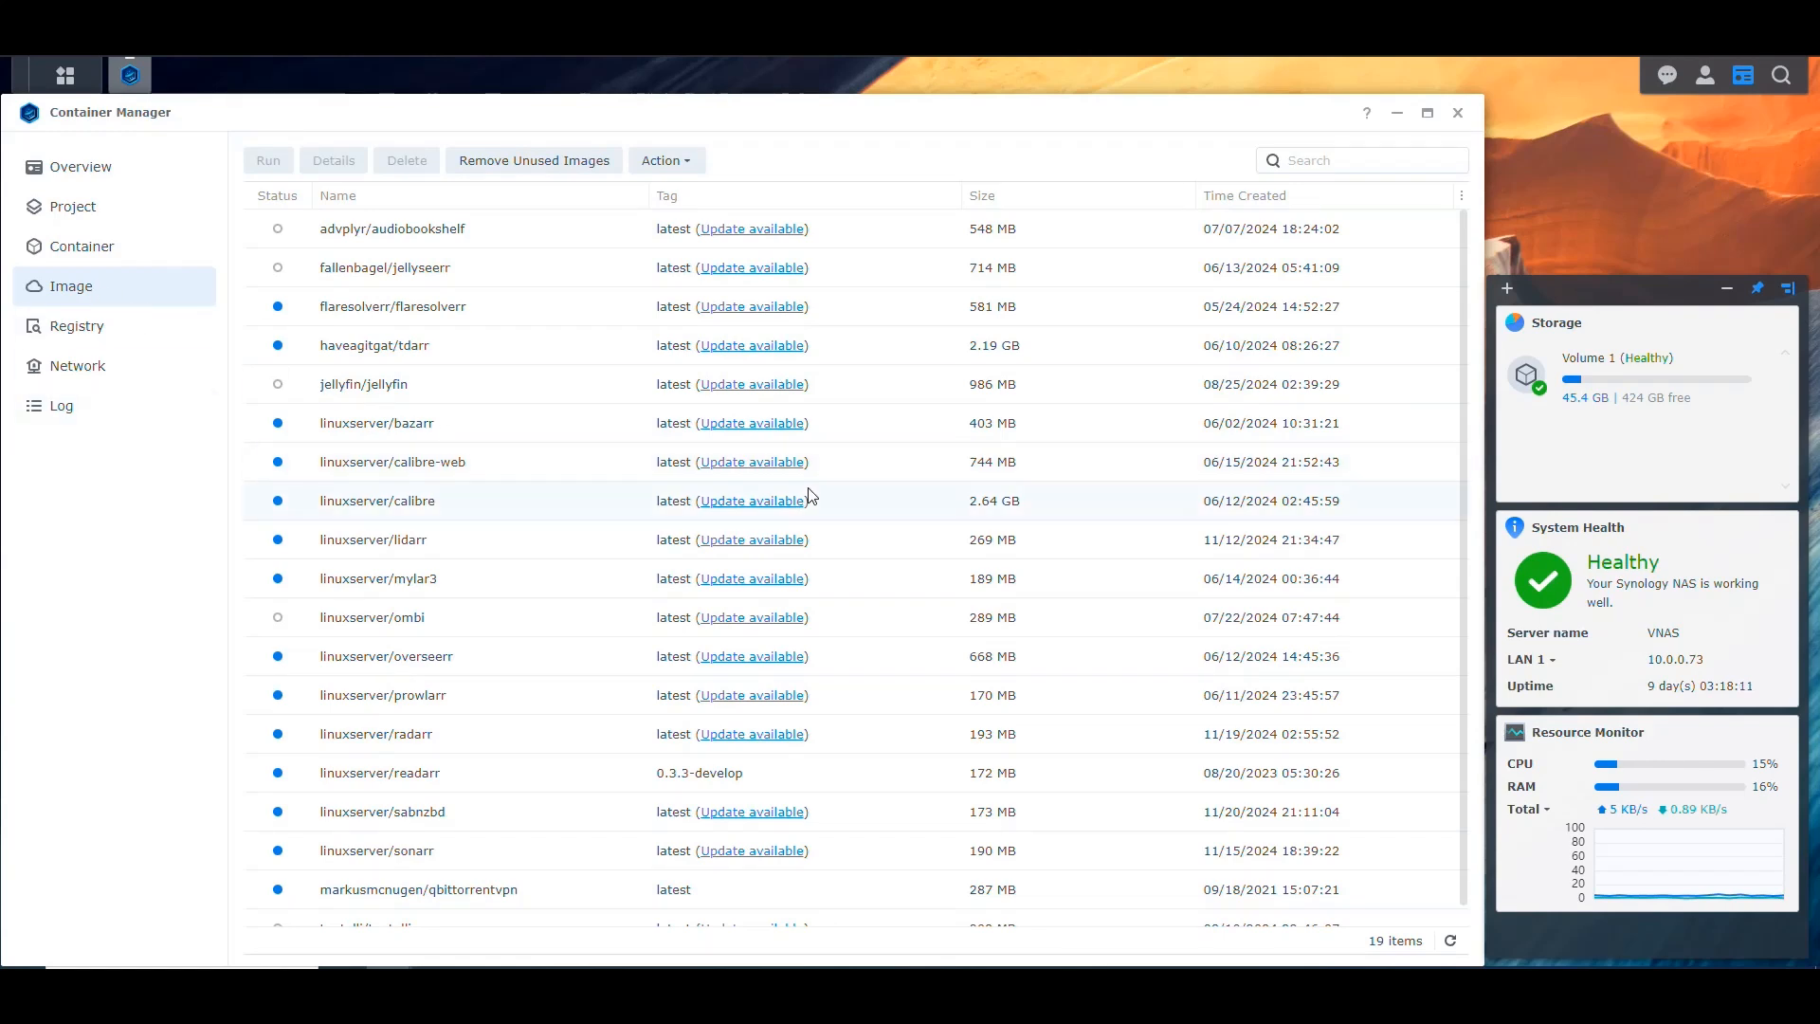
Step: Check the full image list in Synology Container Manager for available updates
scroll(890, 446, "down", 1)
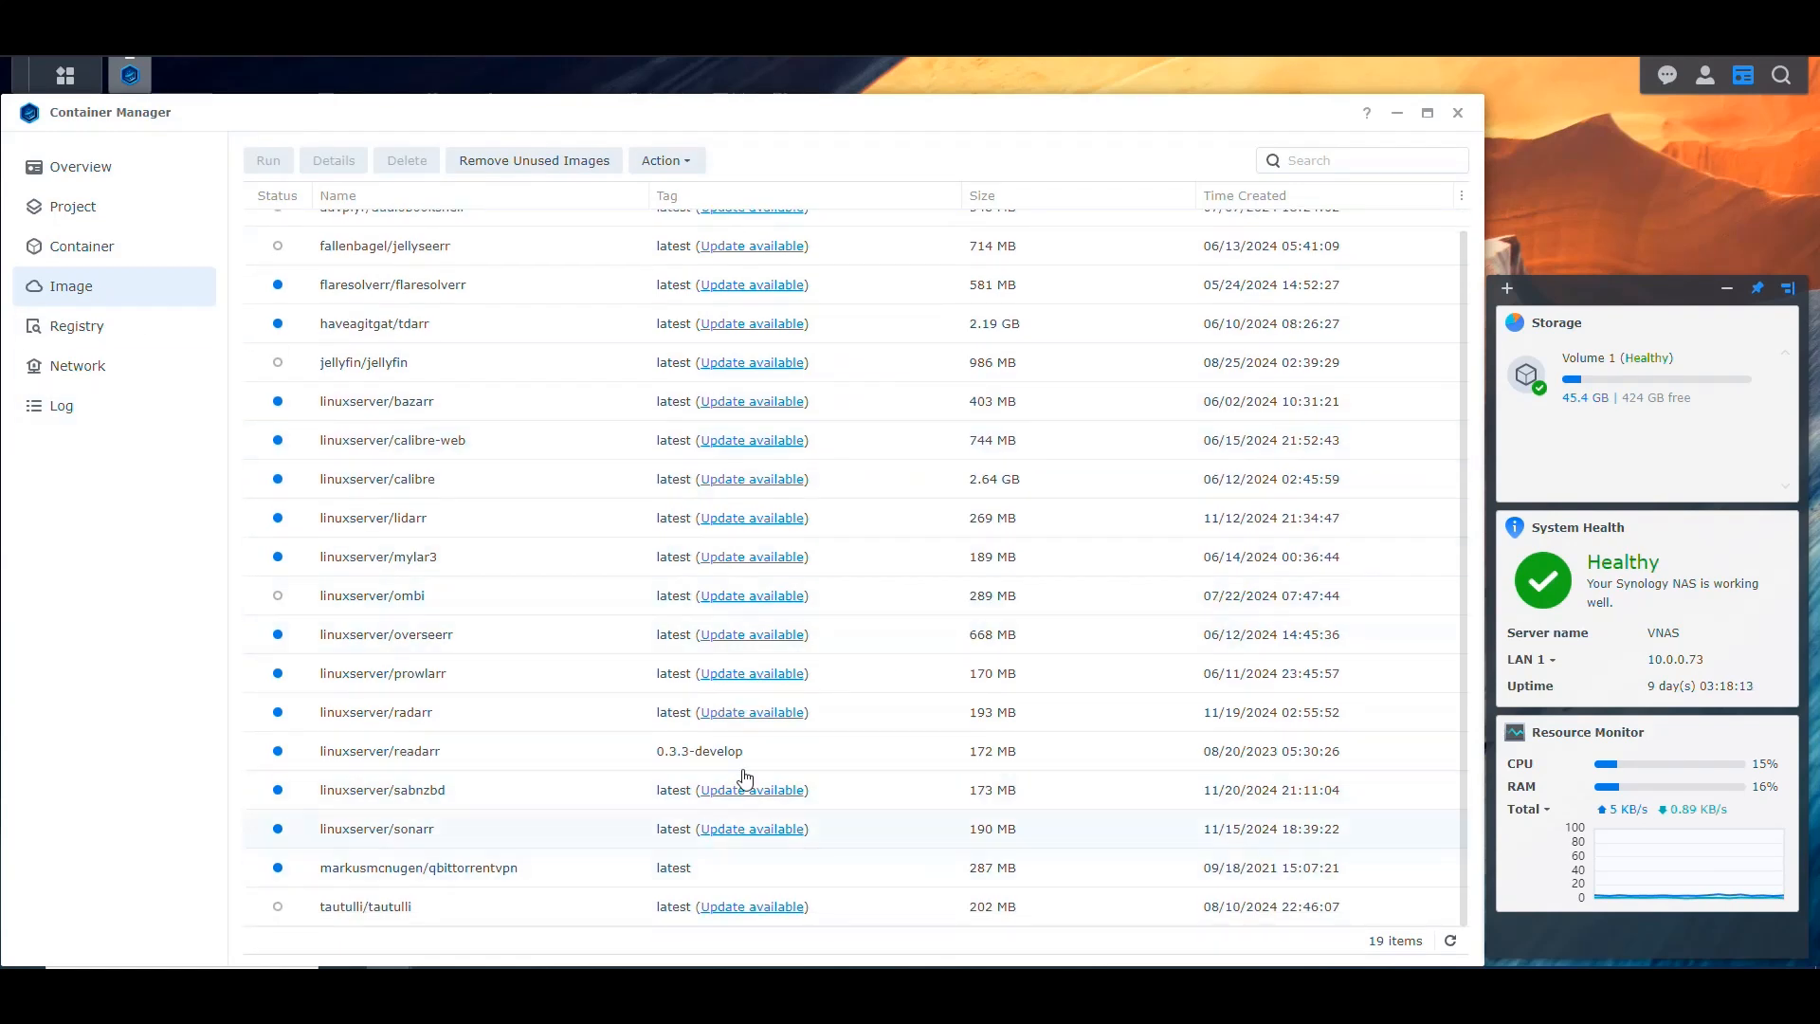
scroll(857, 739, "up", 1)
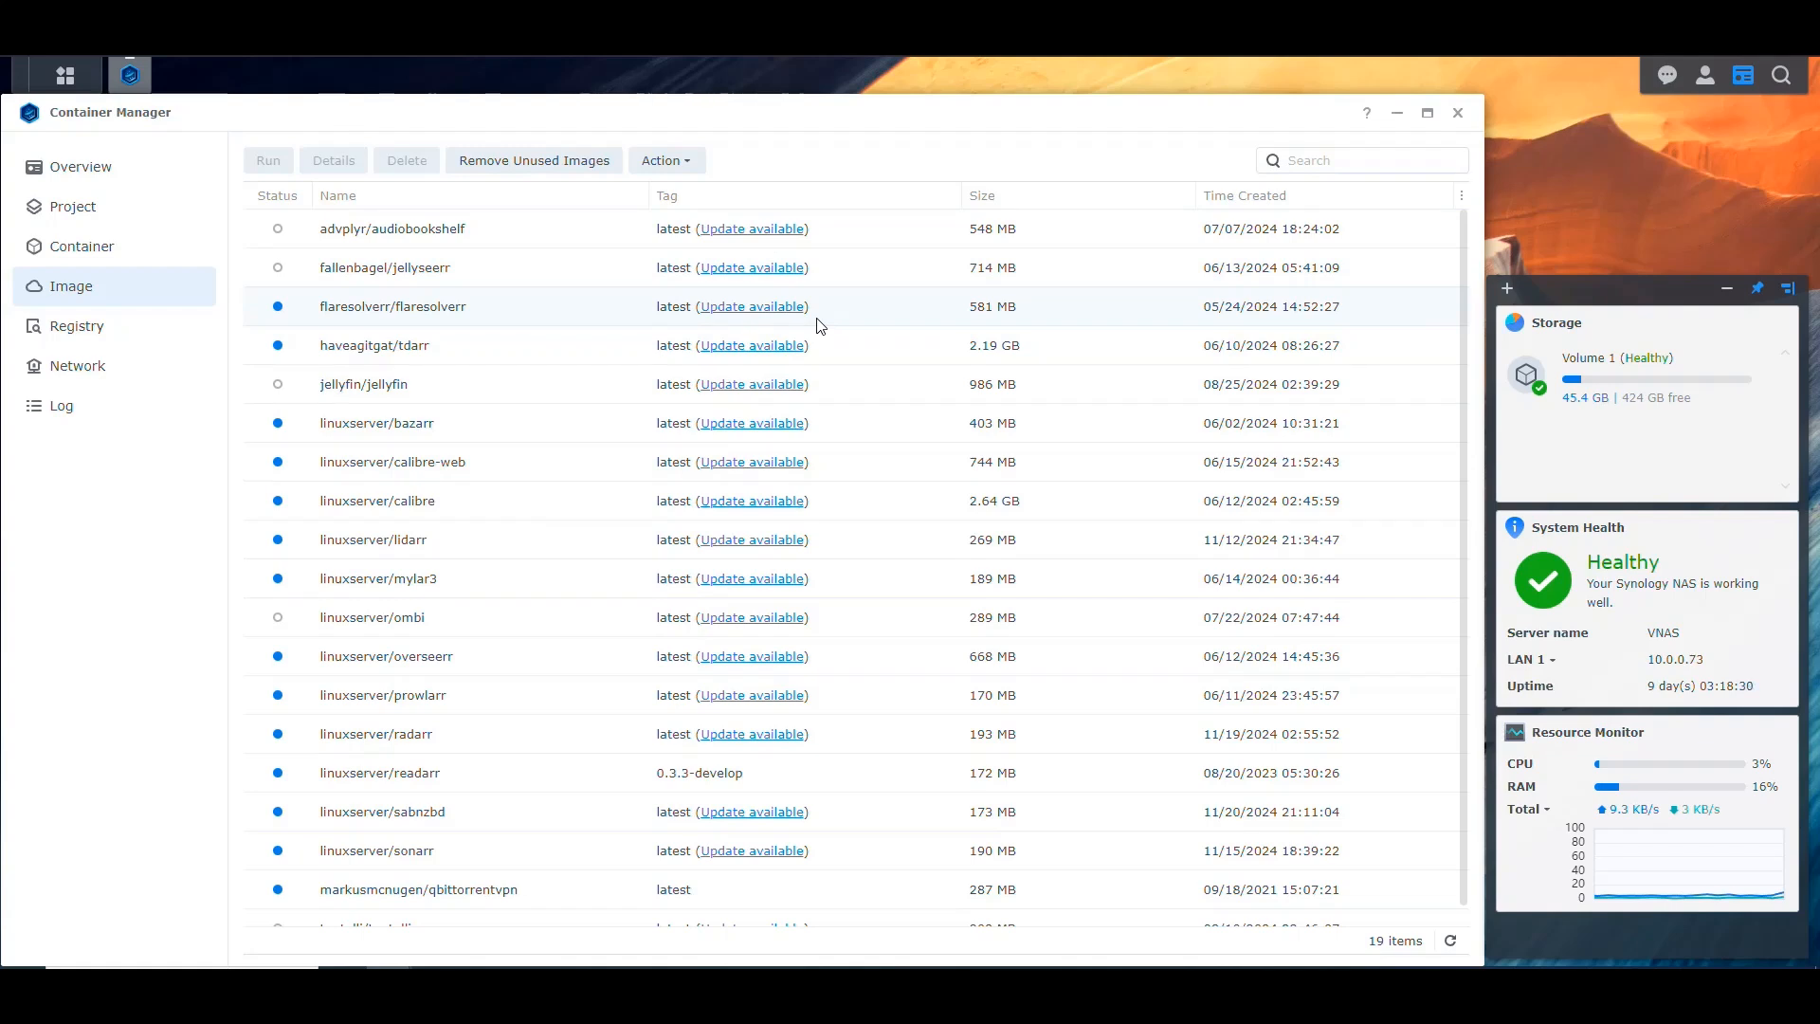
scroll(858, 446, "down", 1)
scroll(866, 471, "up", 1)
Step: Open File Station and create a folder named Watchtower inside docker/Projects
left_click(65, 75)
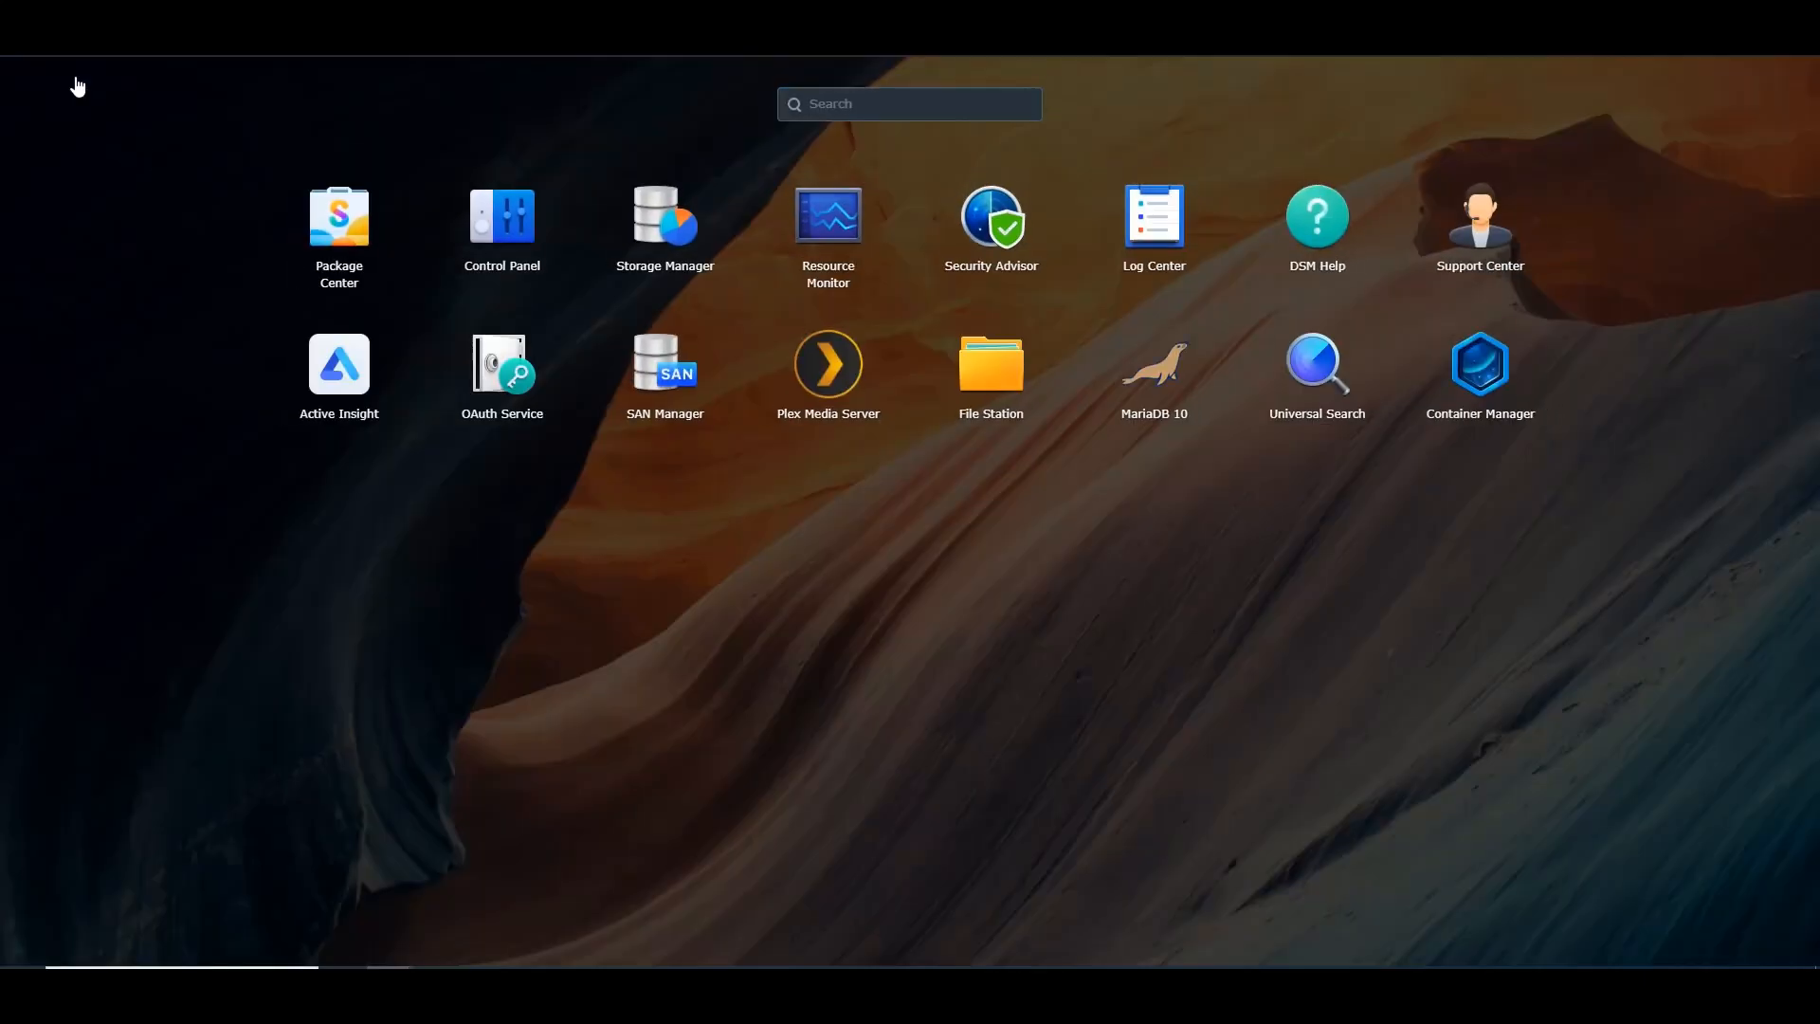
left_click(991, 365)
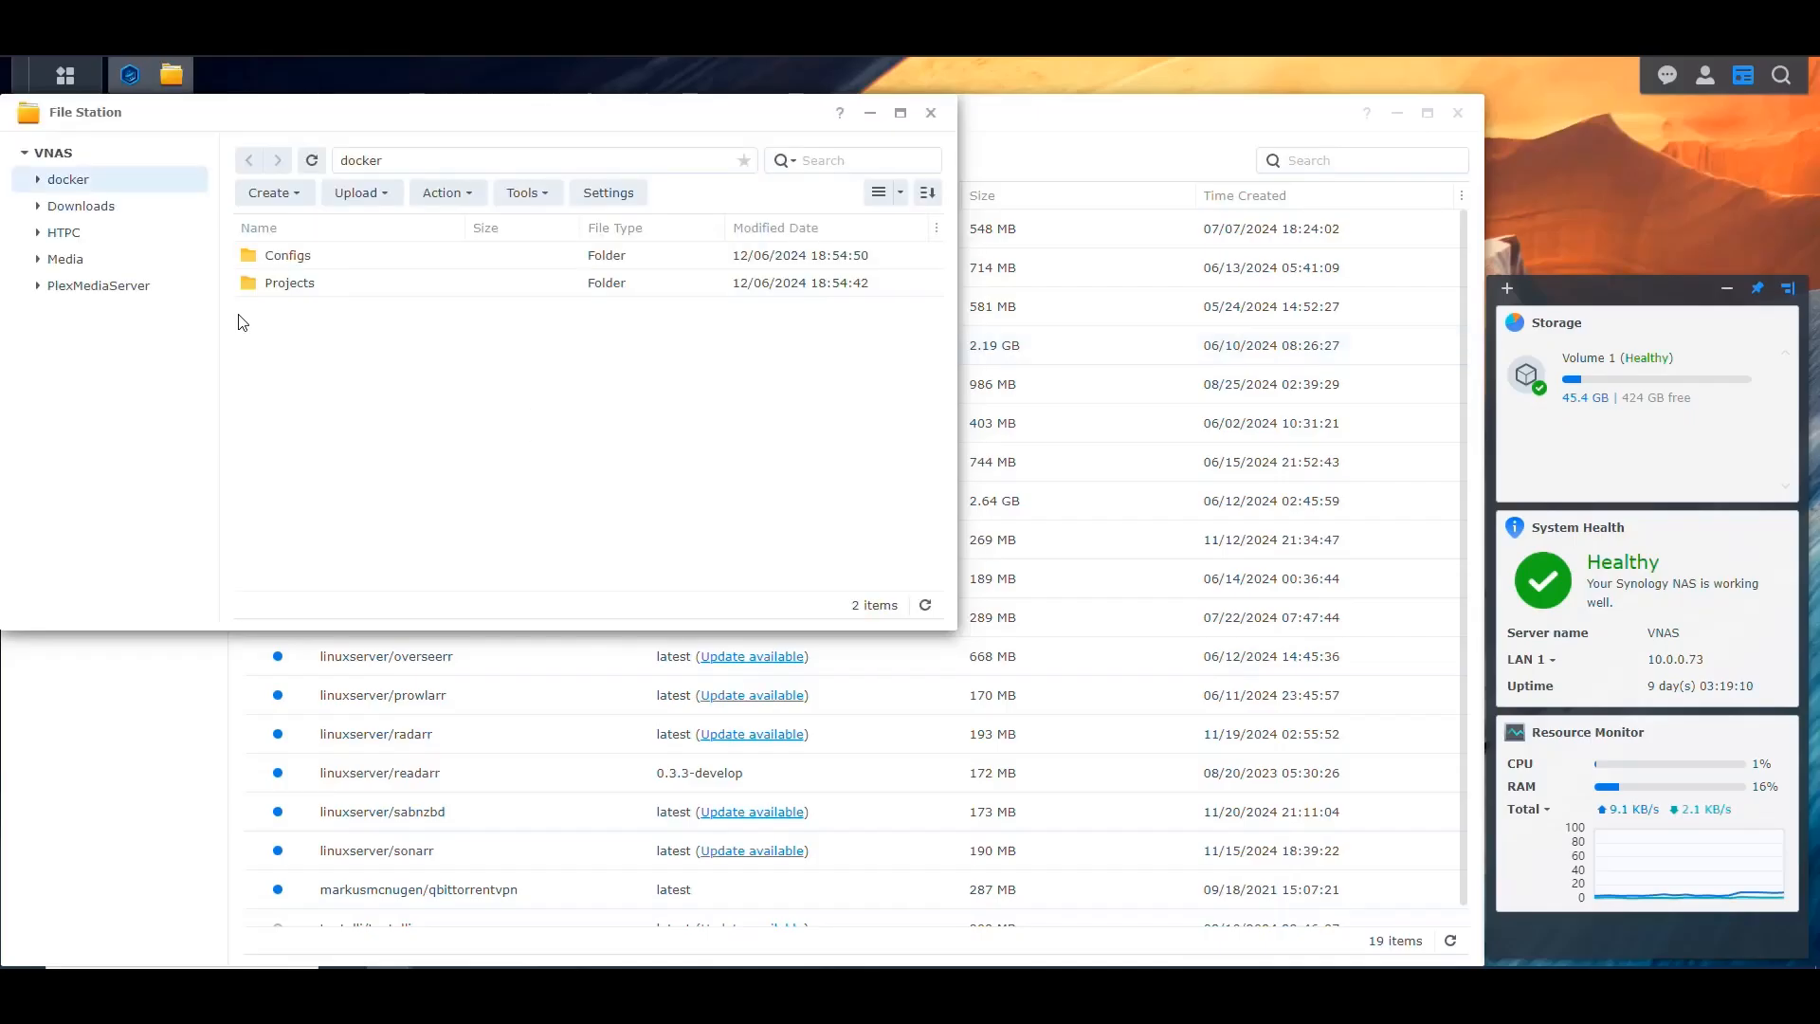
double_click(290, 282)
left_click(270, 192)
left_click(318, 228)
type("Watchtower")
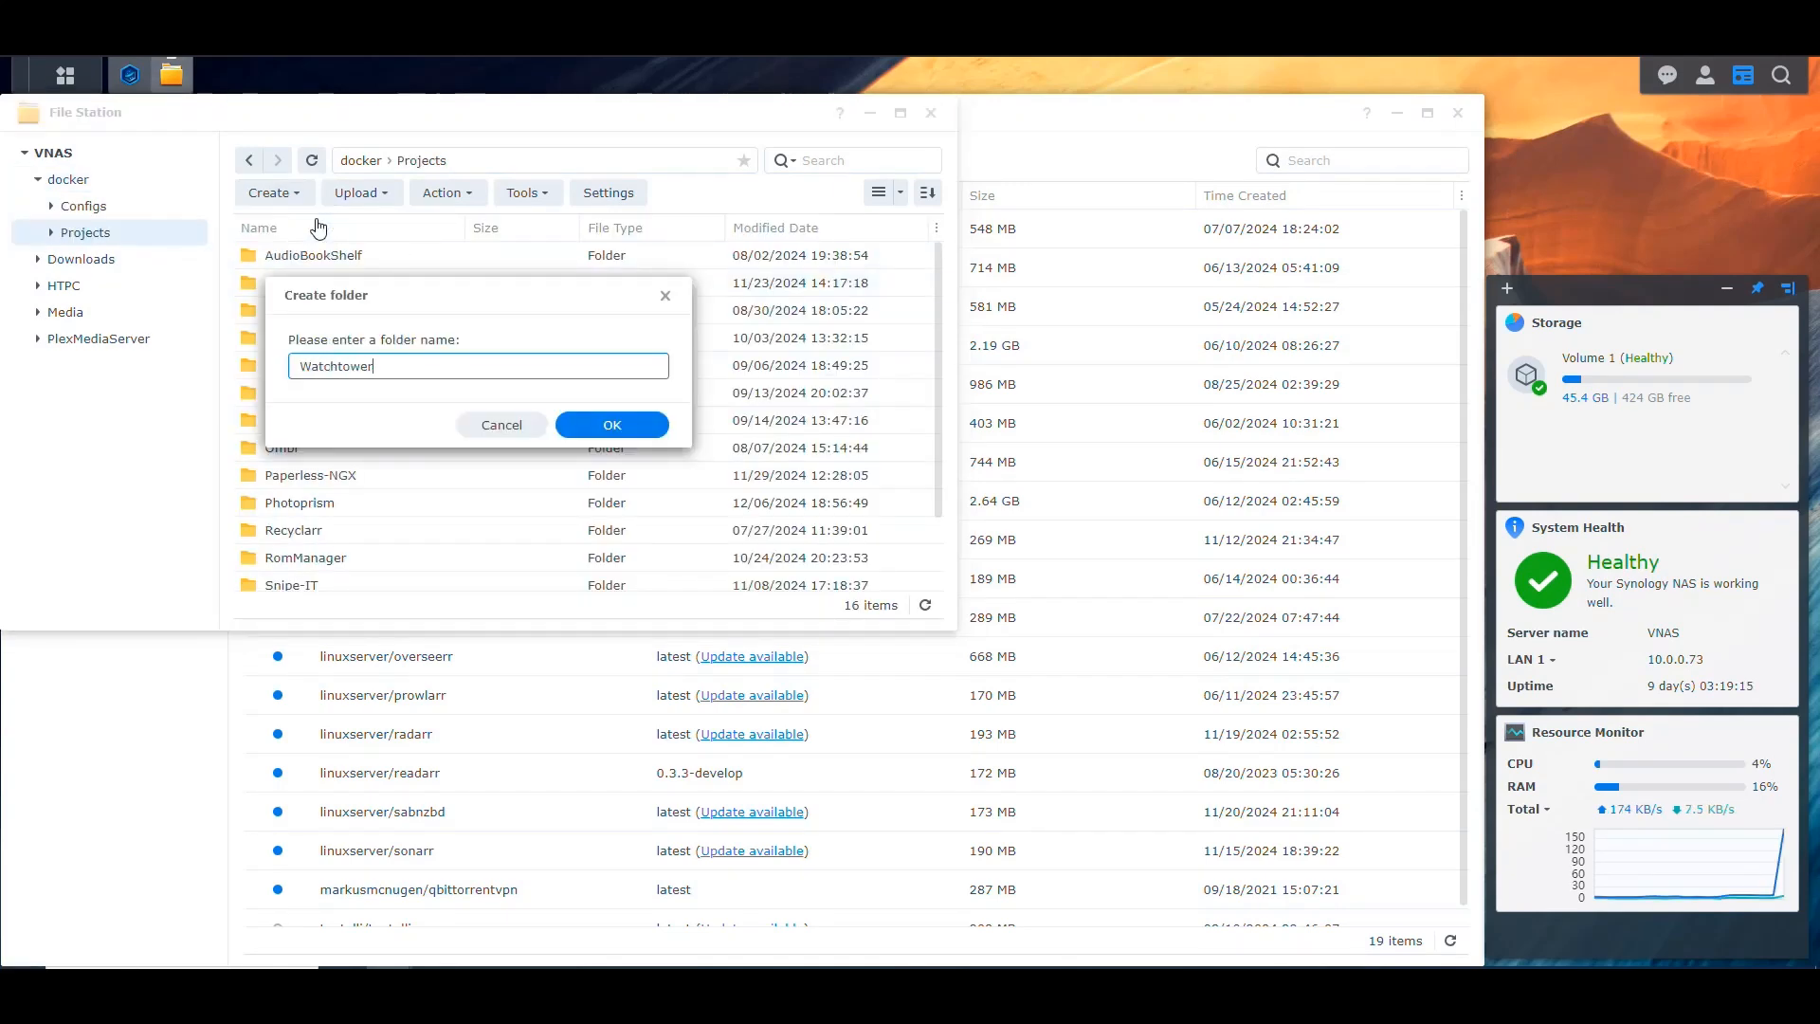
key("Return")
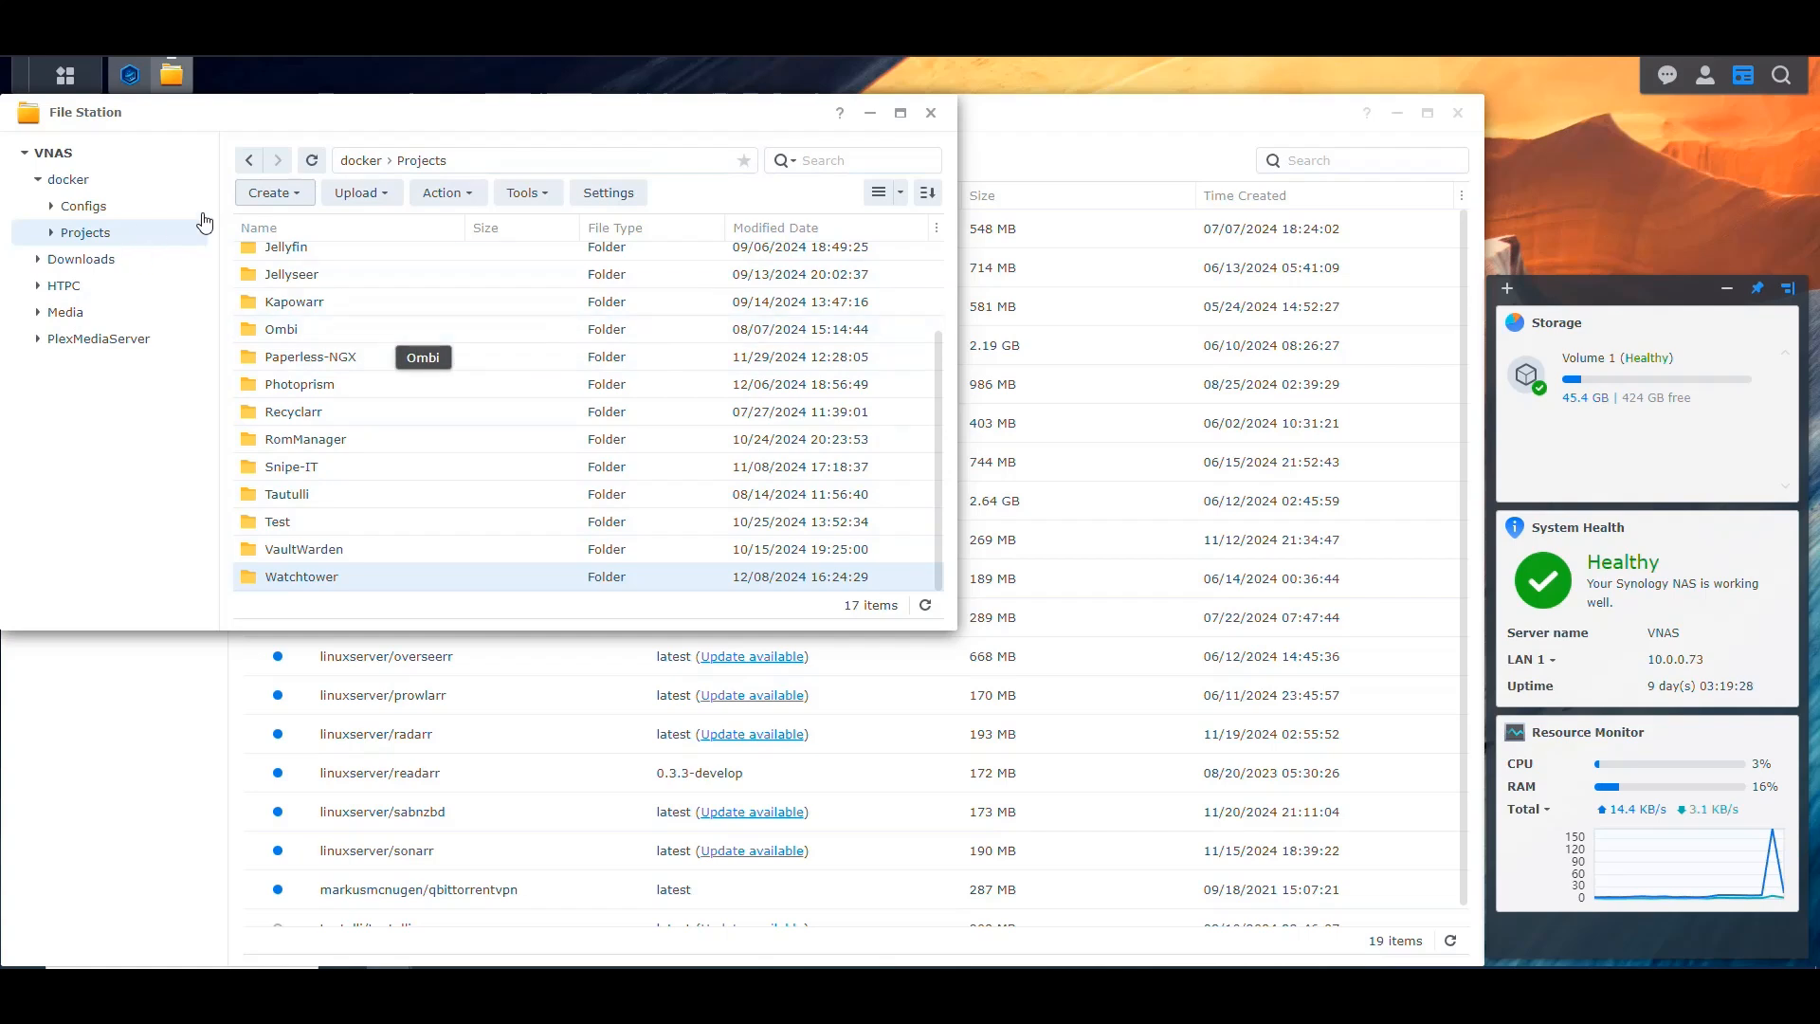
left_click(123, 208)
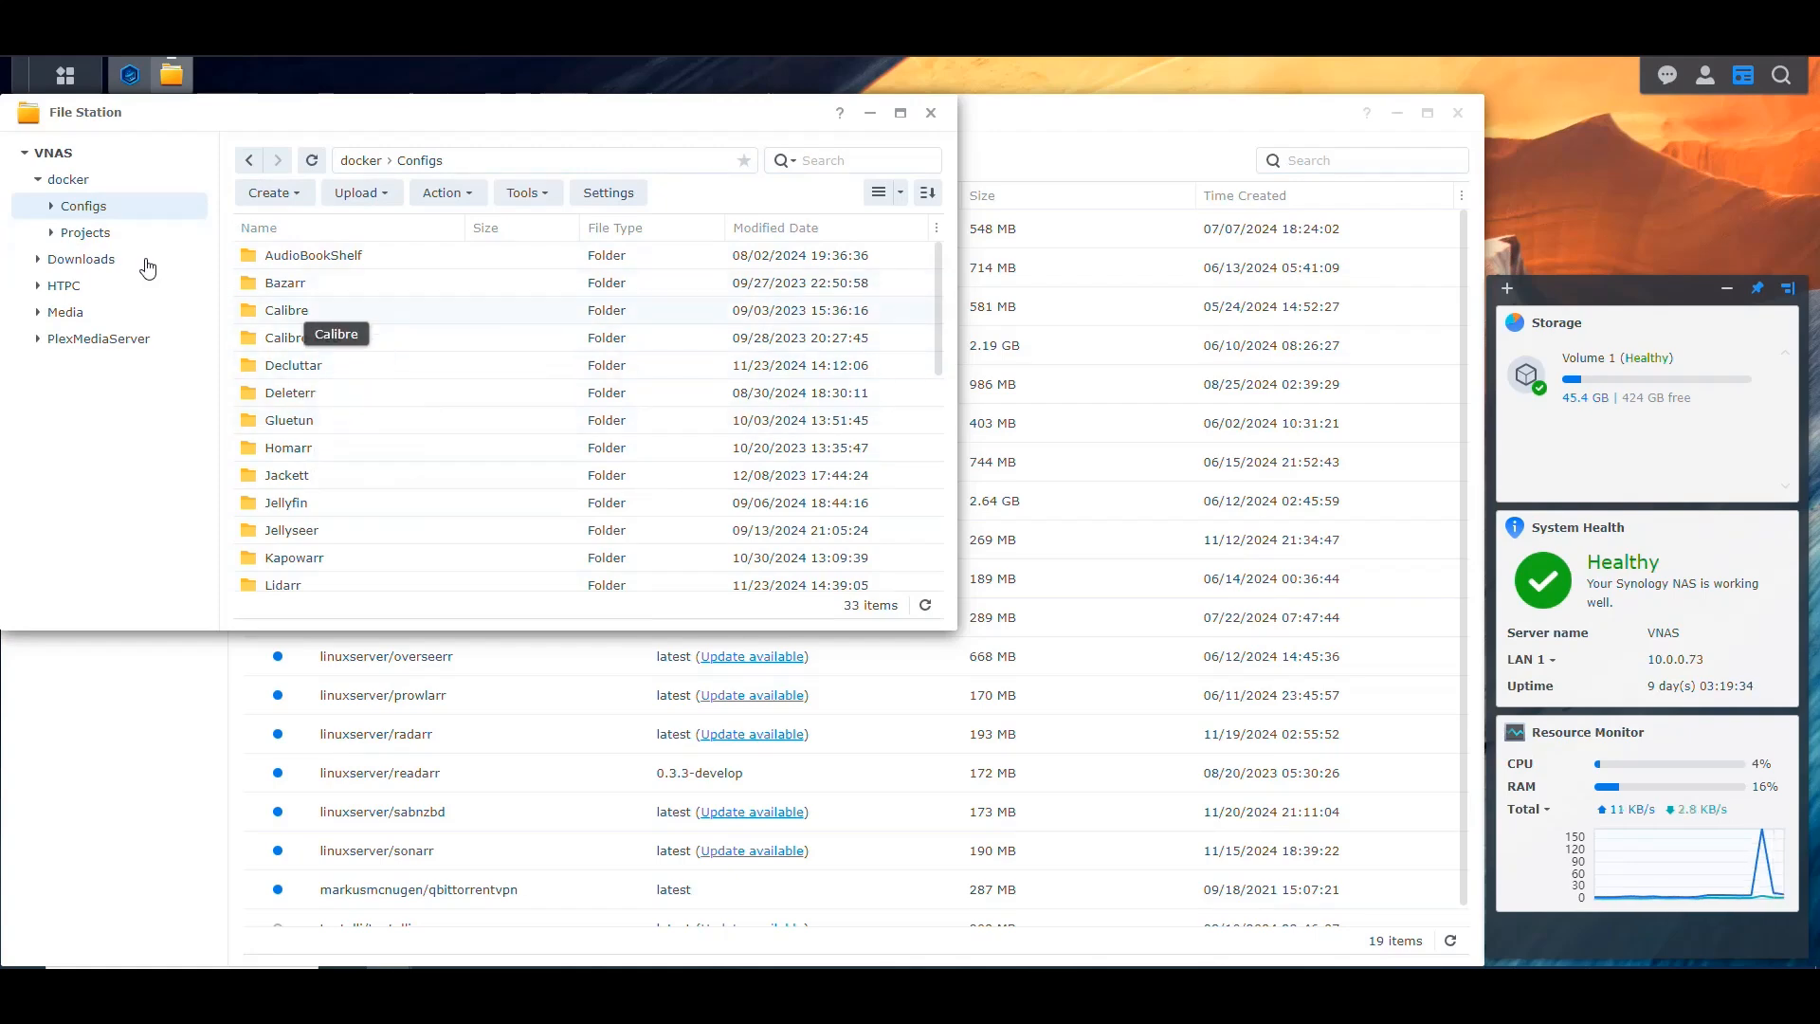
left_click(119, 233)
Step: Switch to Container Manager and start a new project named watchtower
left_click(129, 74)
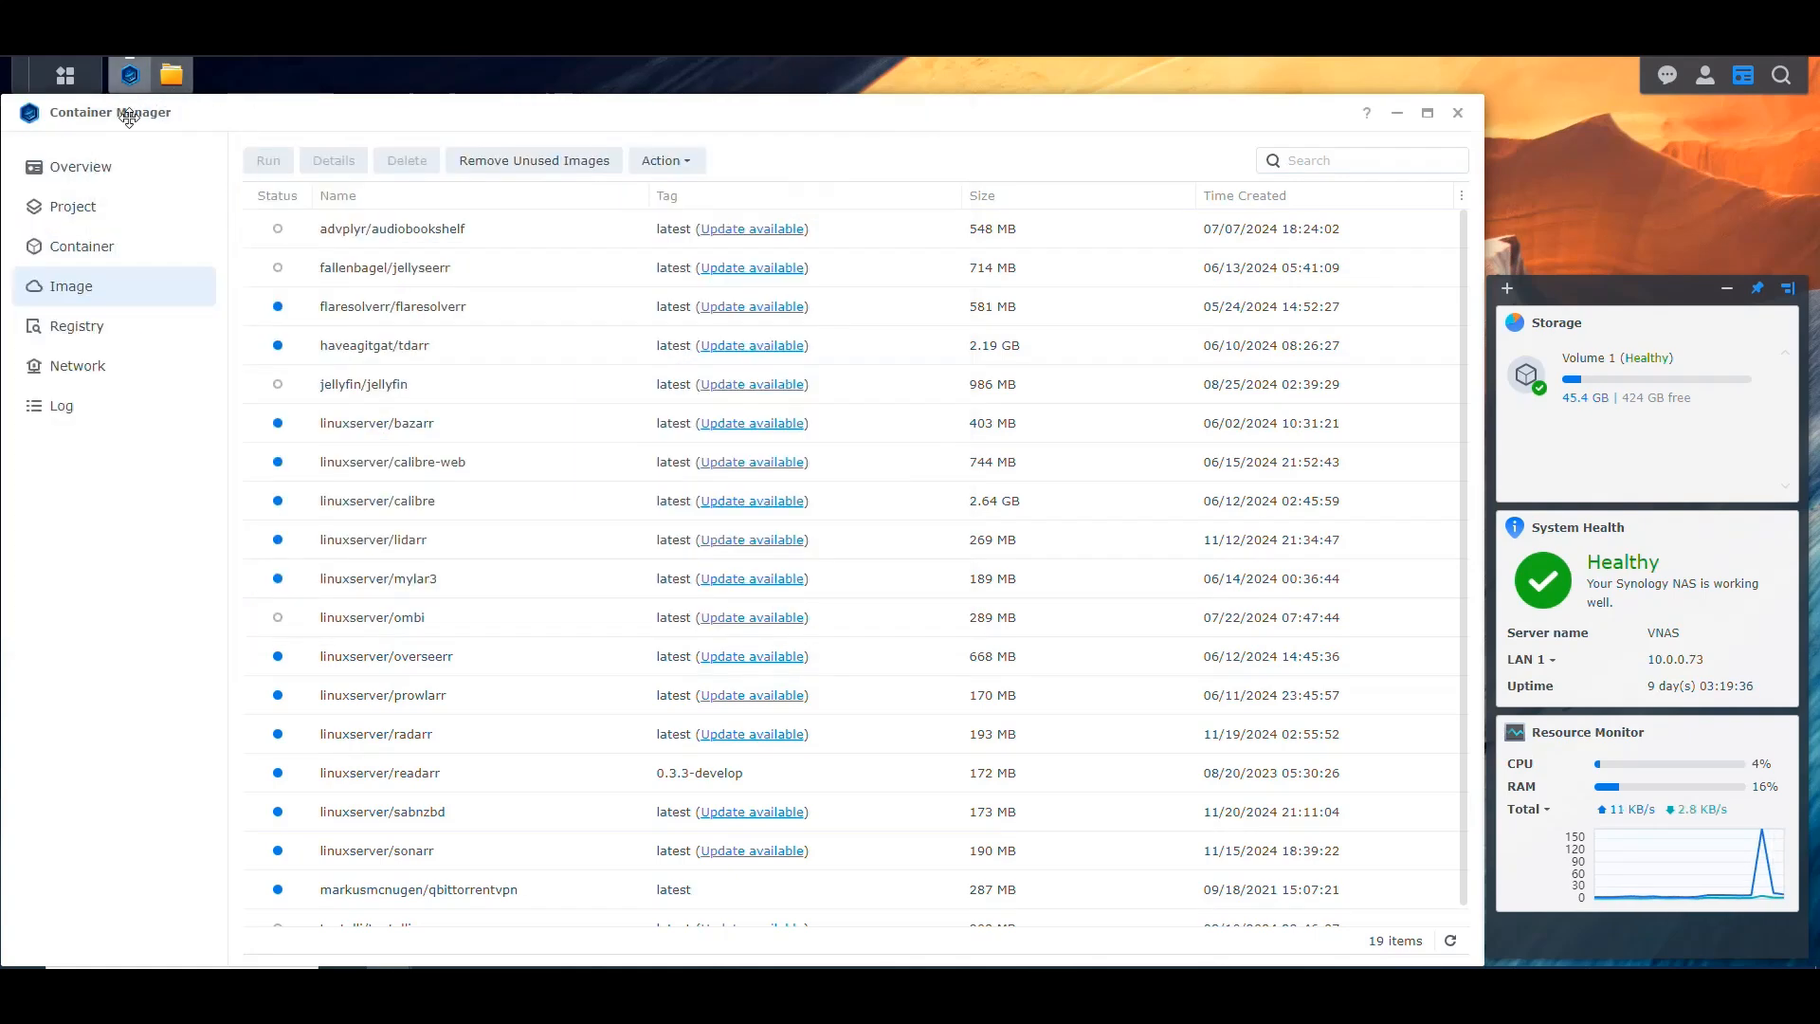
left_click(100, 210)
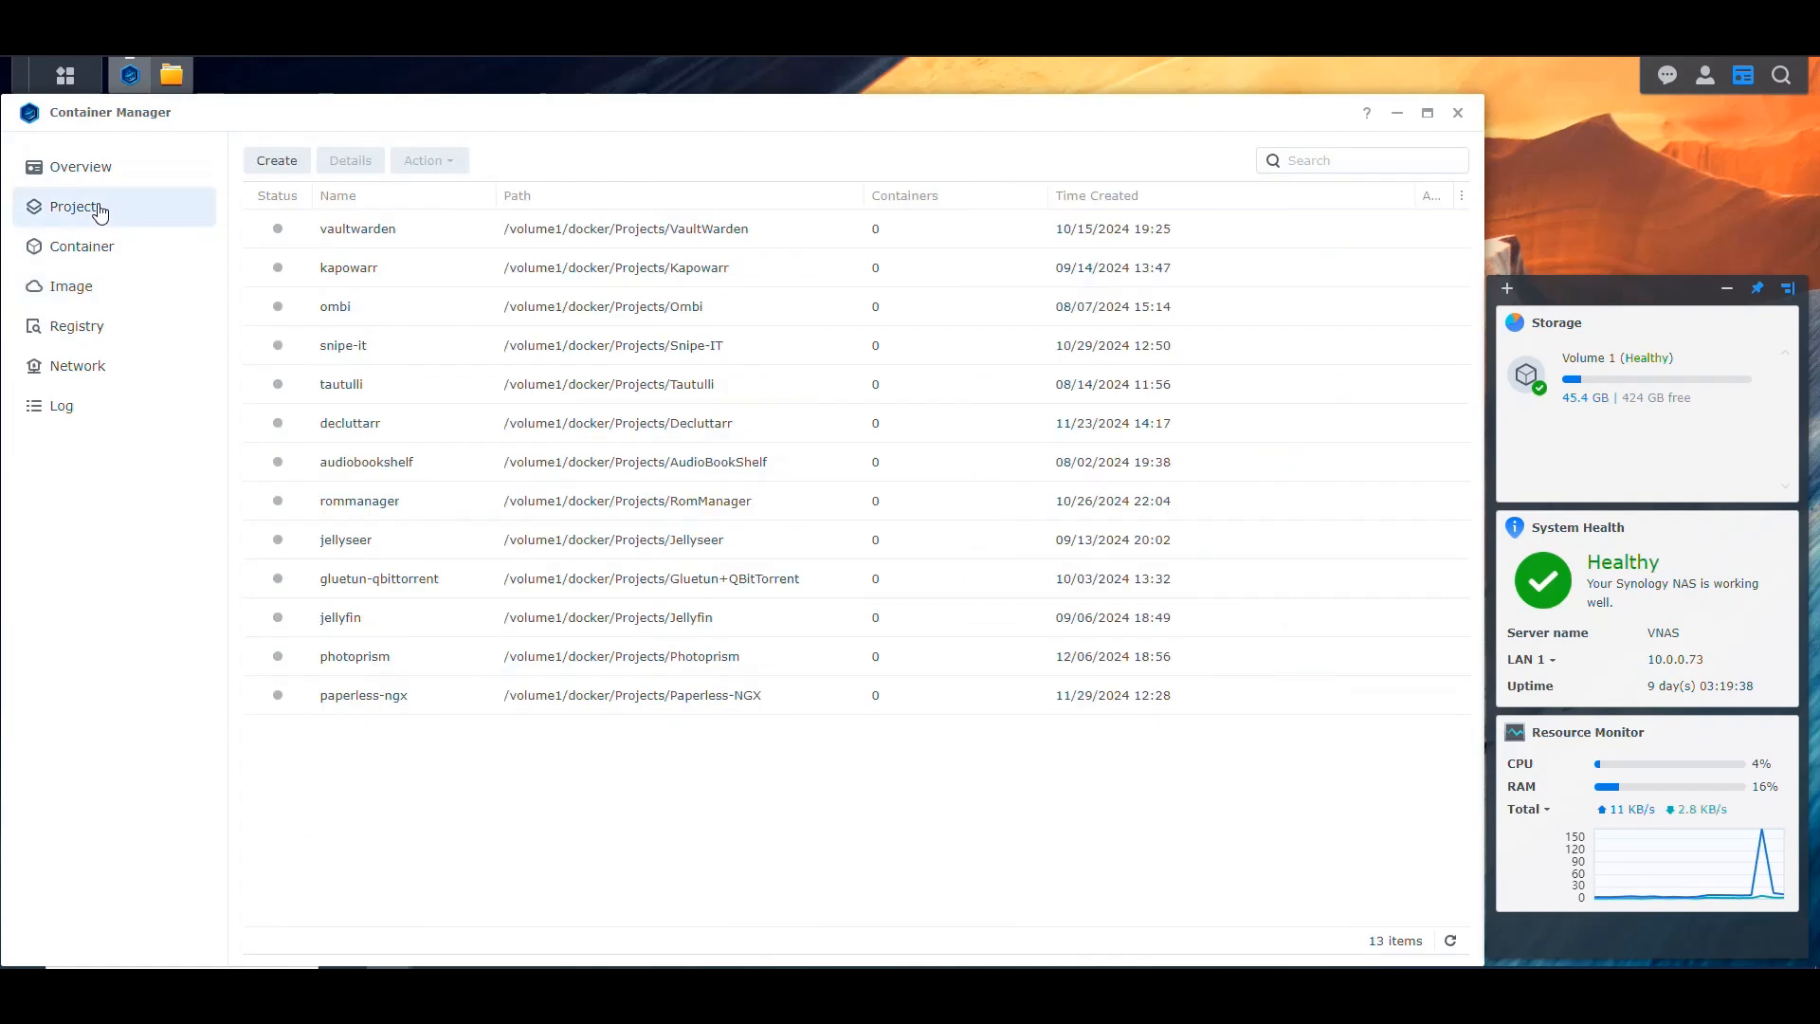
left_click(261, 161)
left_click(726, 379)
type("watchtower")
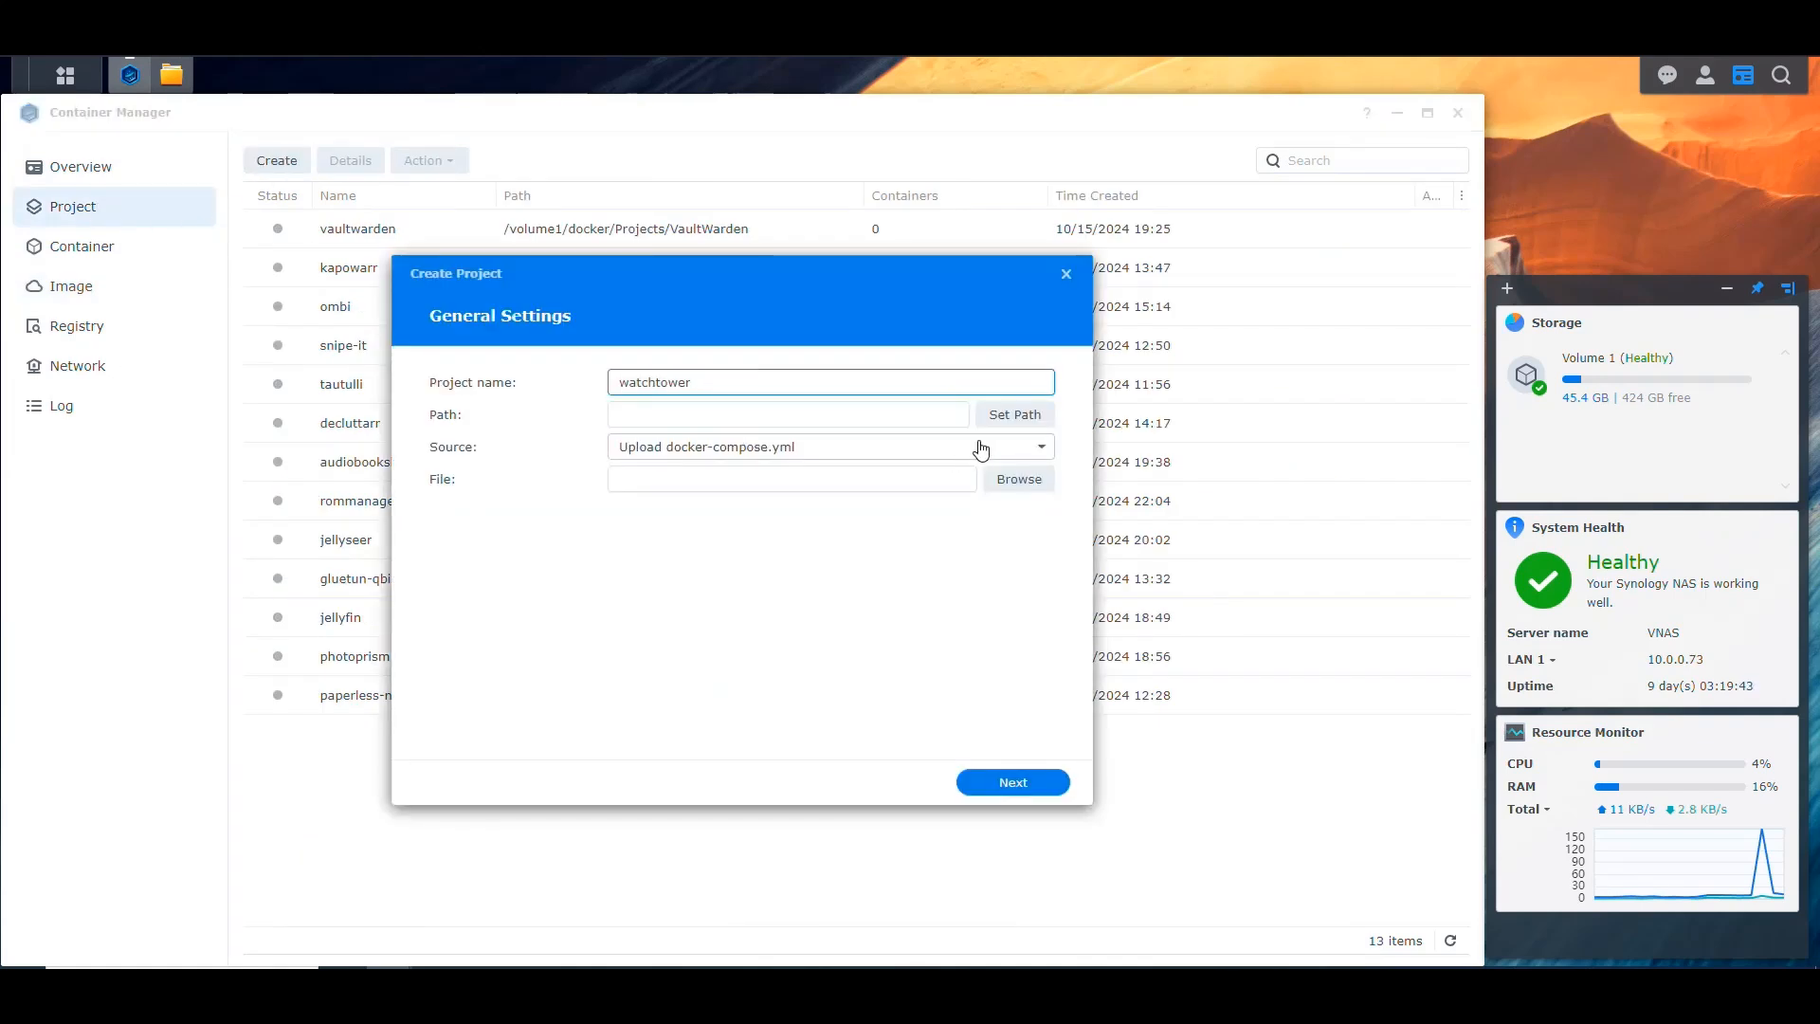
Step: Set the project's path to /docker/Projects/Watchtower
left_click(1014, 414)
left_click(571, 386)
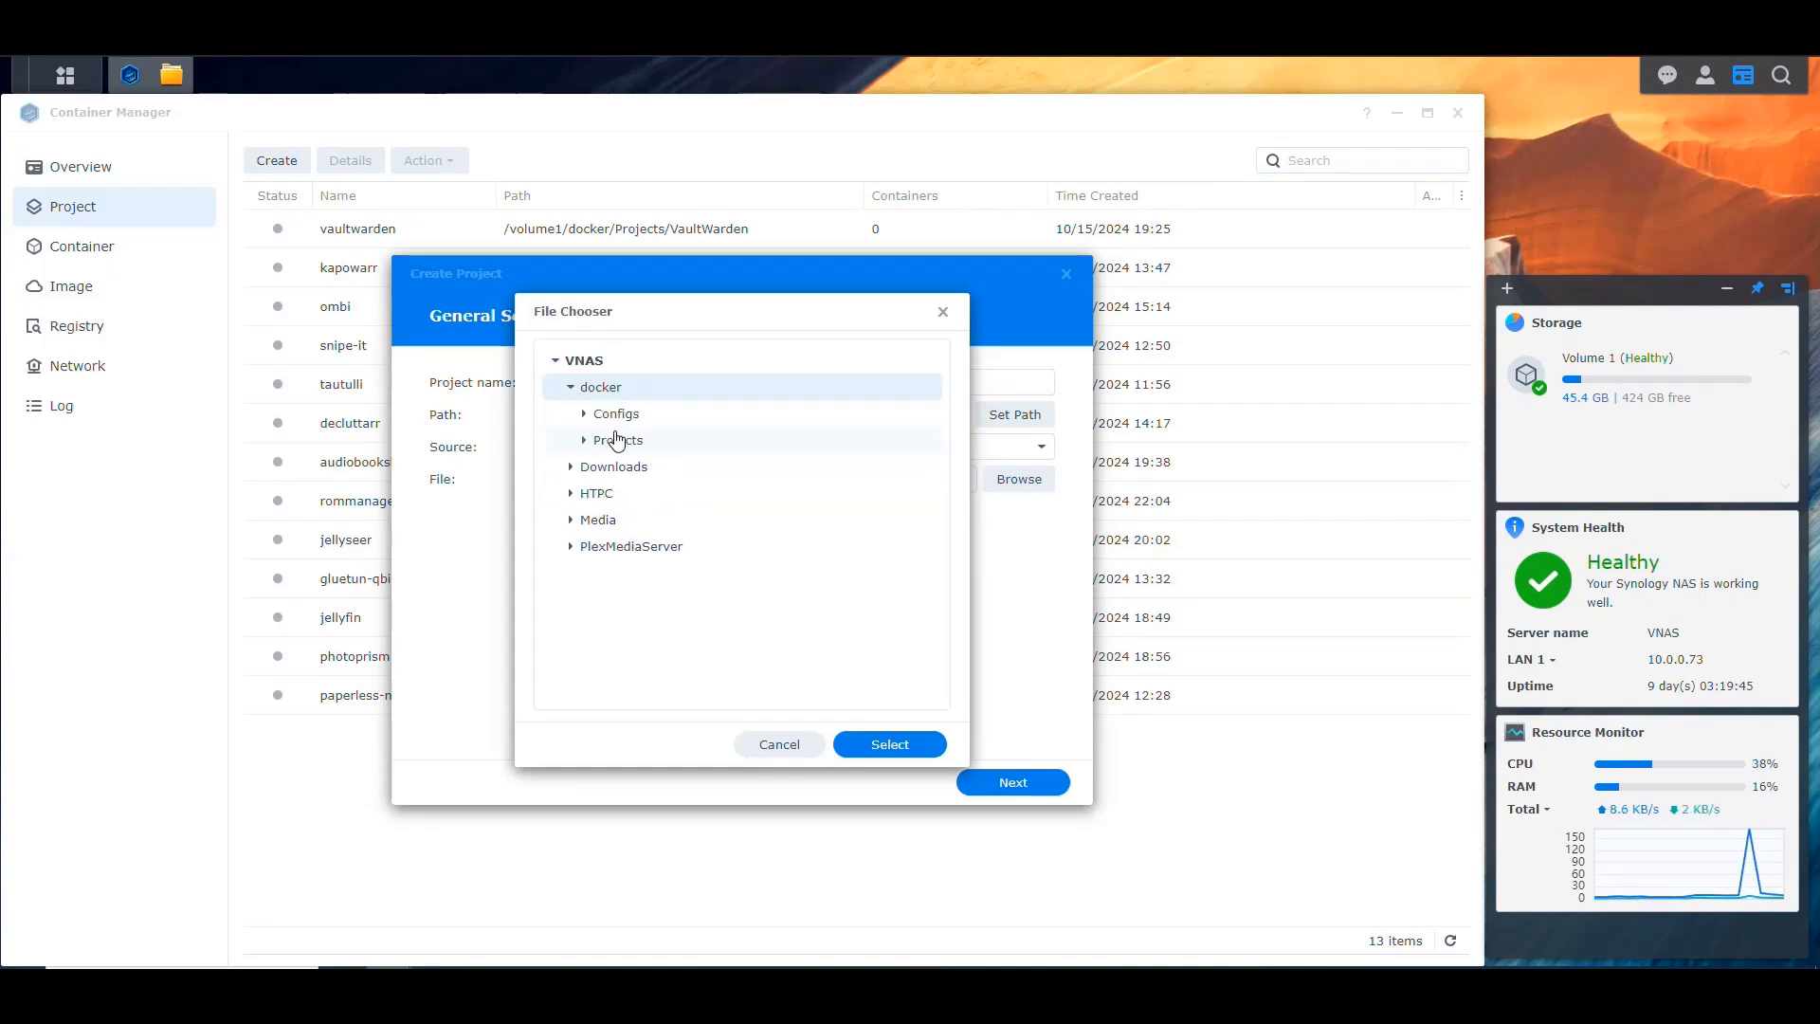
left_click(583, 440)
scroll(672, 614, "down", 3)
left_click(672, 611)
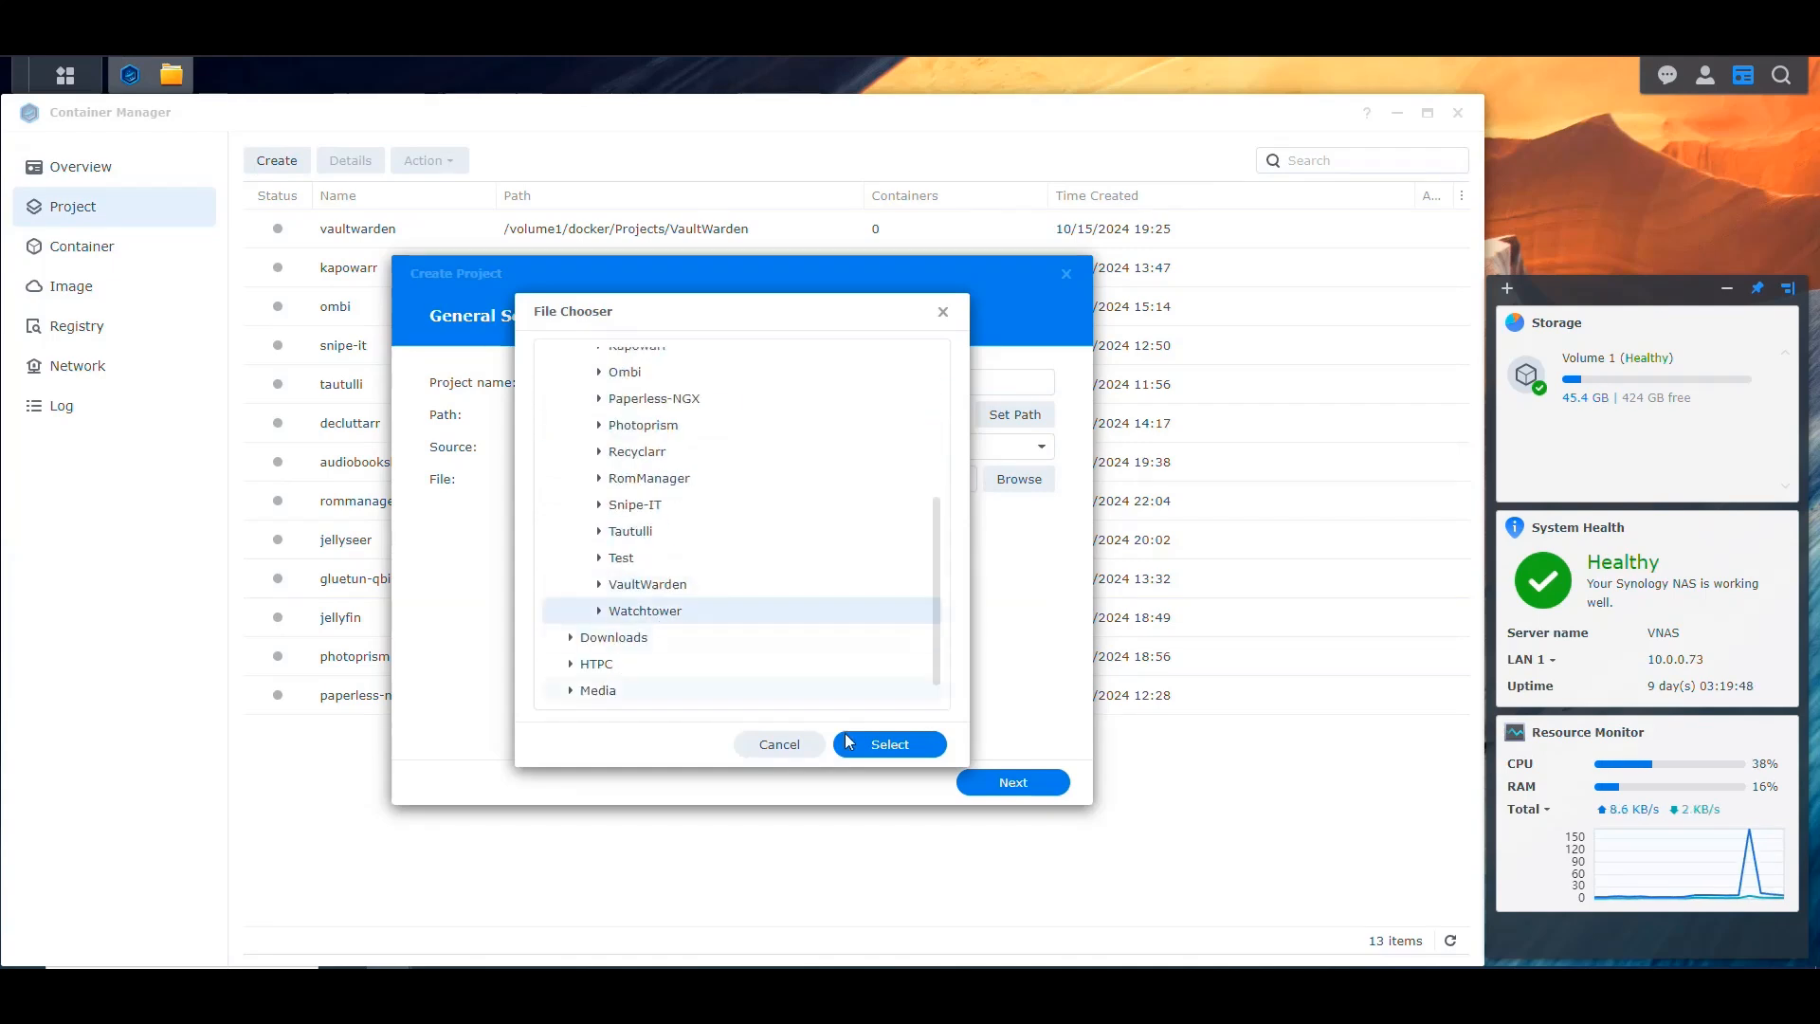
left_click(840, 743)
Step: Set the source to Create docker-compose.yml and paste the containrrr/watchtower:latest compose configuration with the schedule 0 0 2 * * *
left_click(953, 447)
left_click(814, 509)
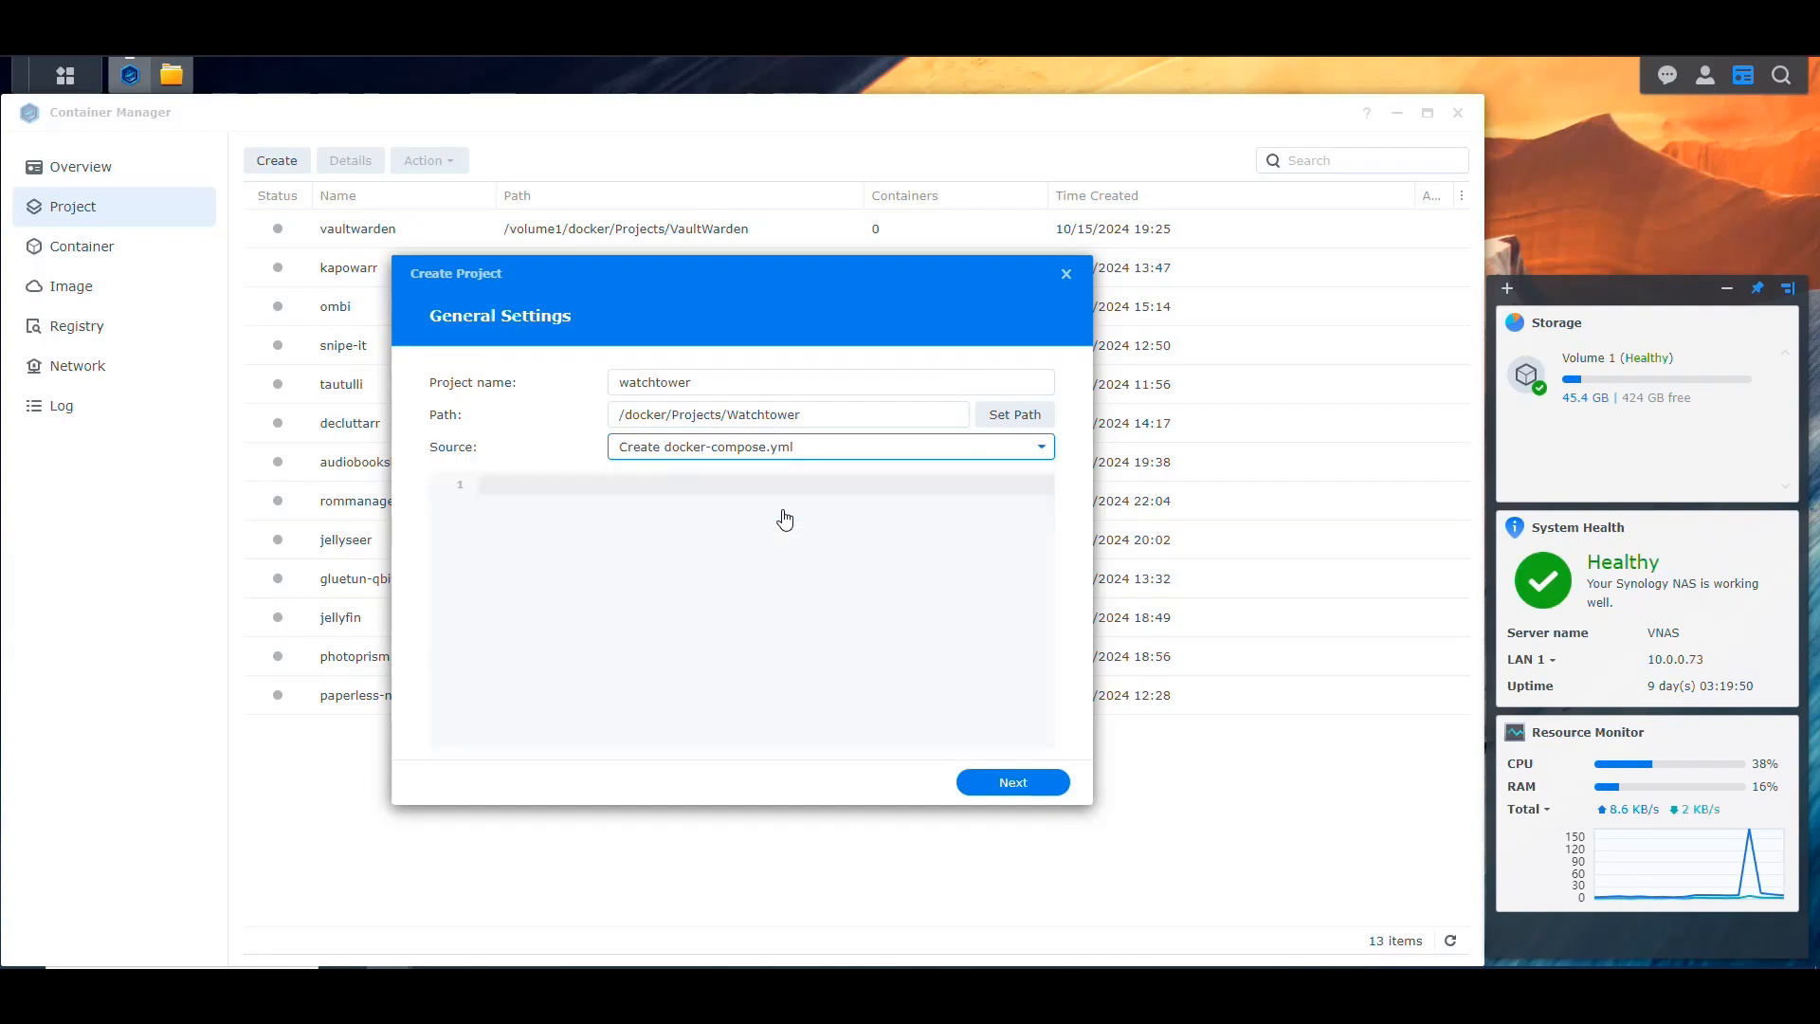
left_click(764, 573)
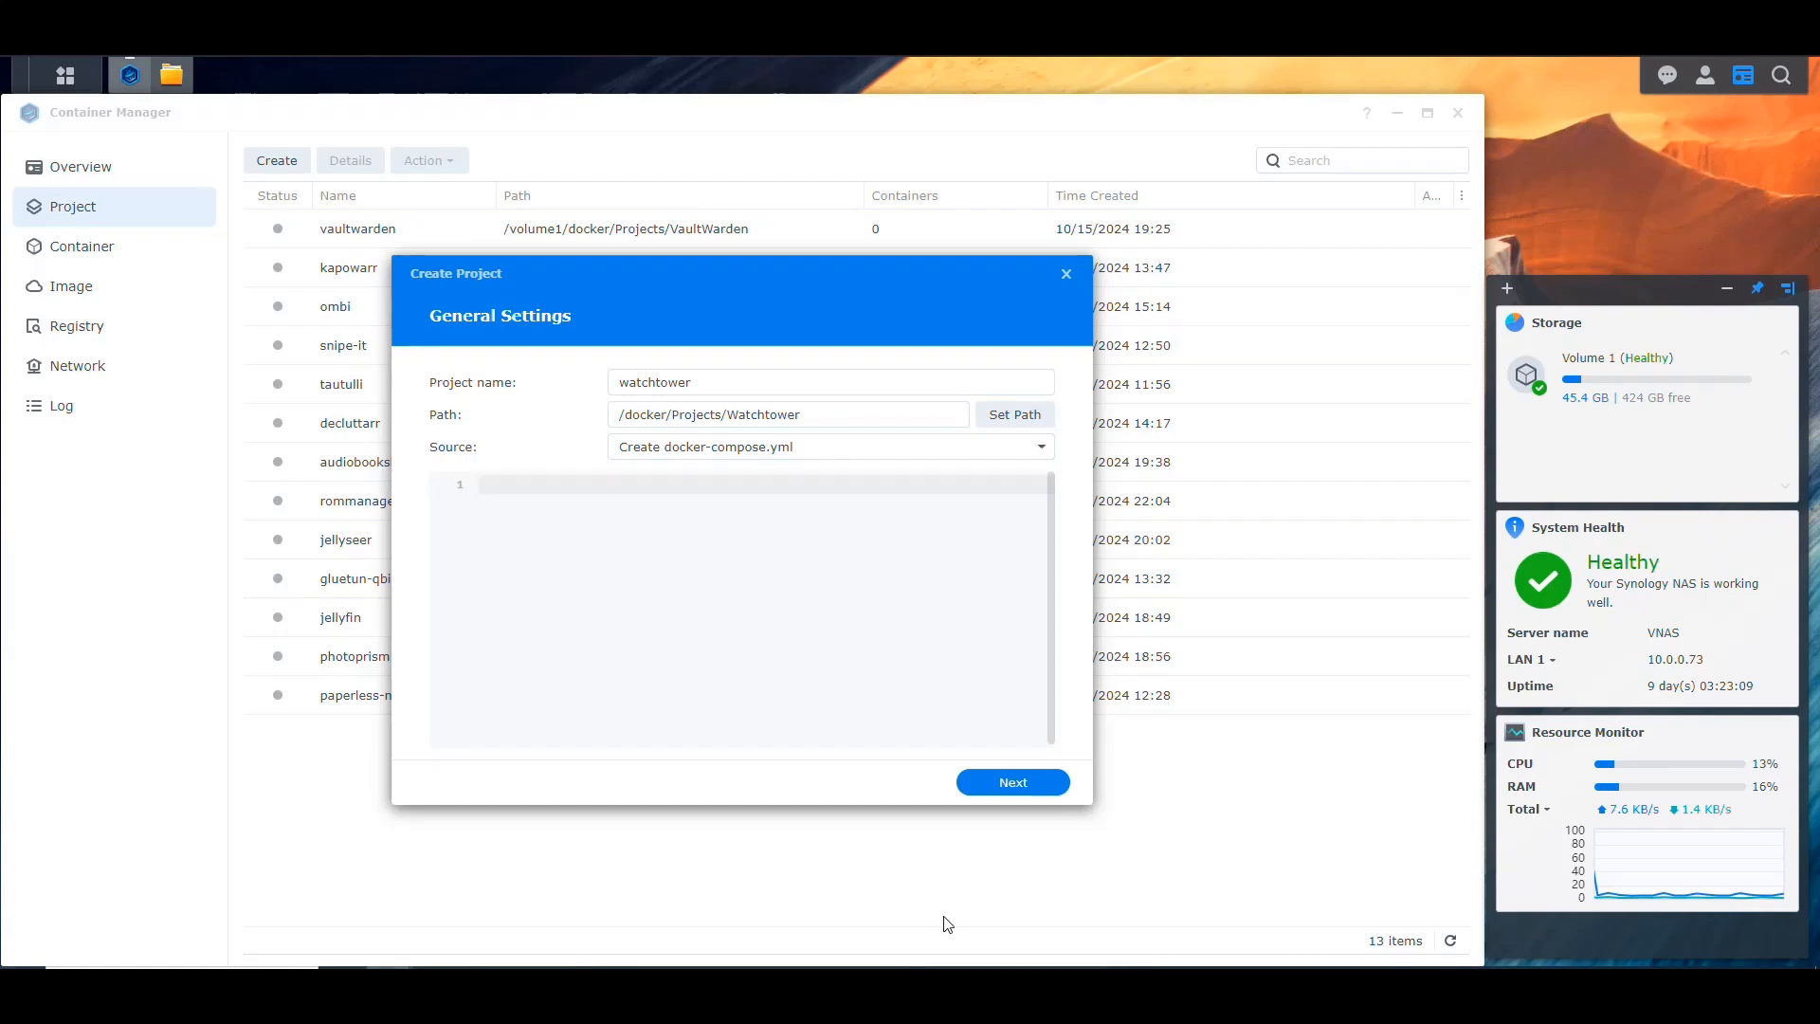
type("services:   watchtower:     image: containrrr/watchtower:latest     container_name: watchtower     environment:       - TZ=YOURTIMEZONE       - WATCHTOWER_CLEANUP=true       - WATCHTOWER_INCLUDE_STOPPED=true       - WATCHTOWER_REVIVE_STOPPED=false       - WATCHTOWER_SCHEDULE=0 0 2 * * *     volumes:       - /var/run/docker.sock:/var/run/docker.sock     restart: unless-stopped")
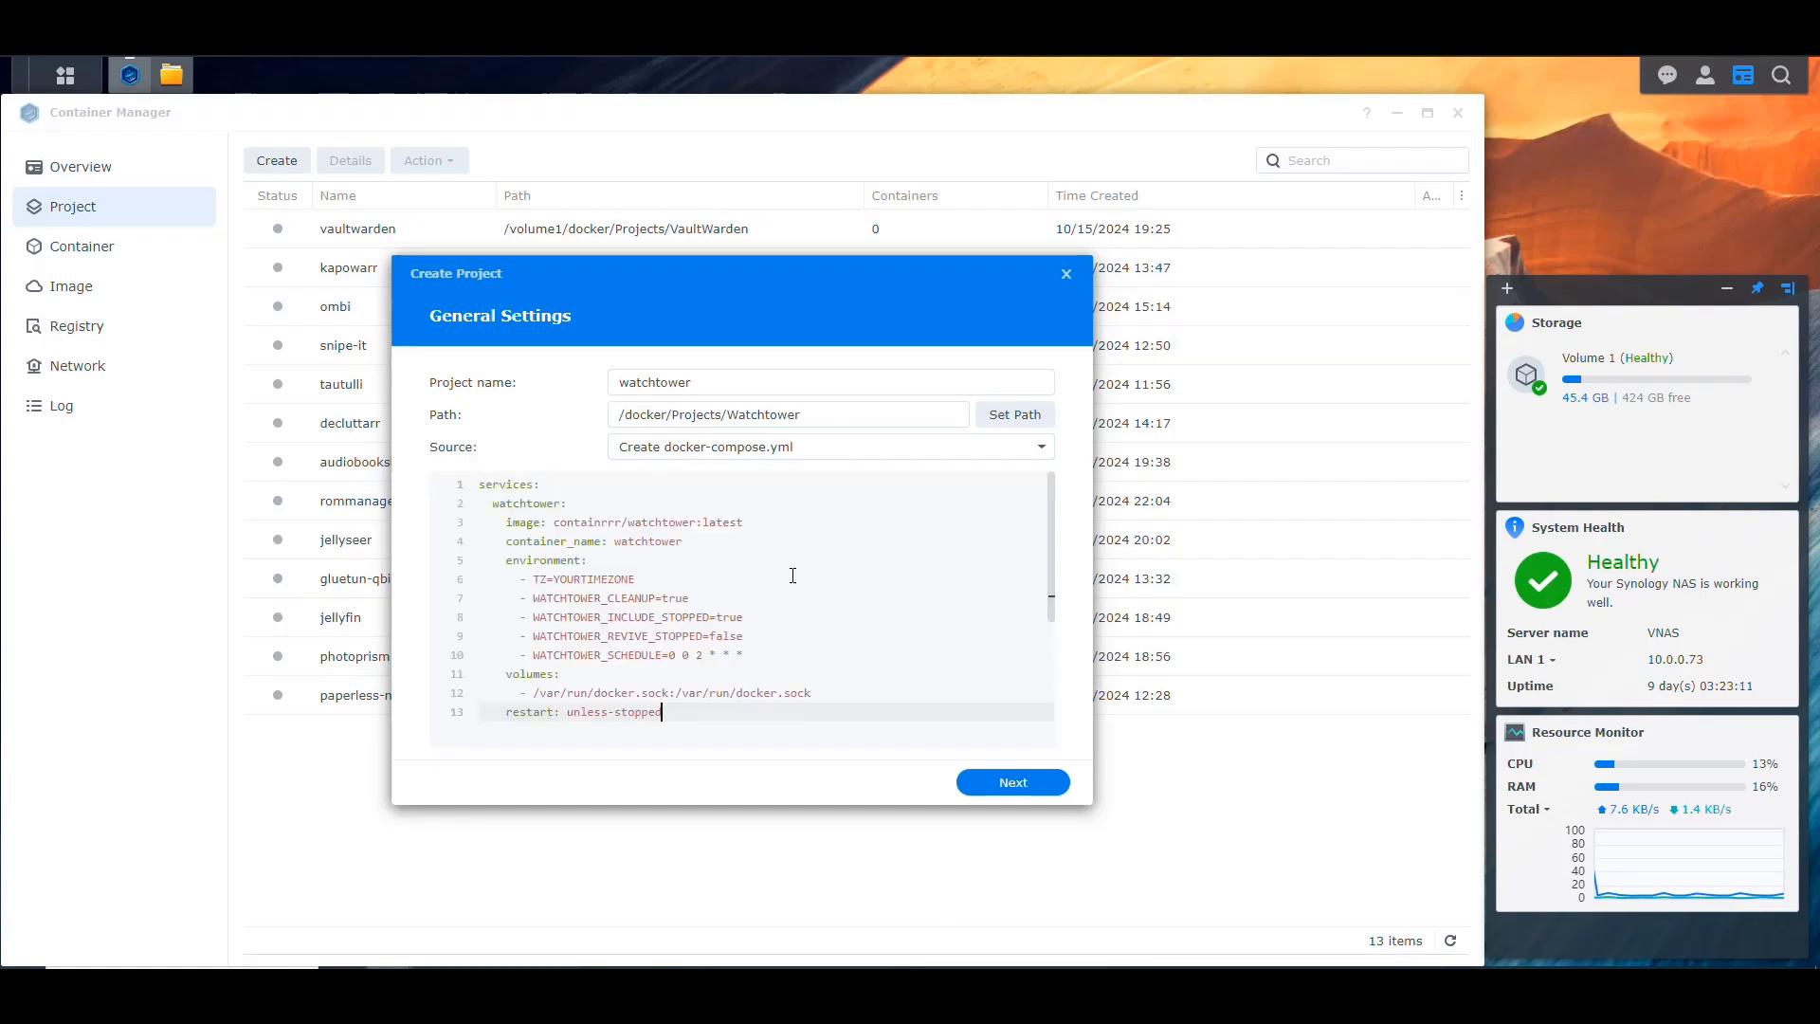
Step: Insert the comment line "# Update Every Running Container" above the services line of the compose file
key("Return")
key("Up")
type("# Upda")
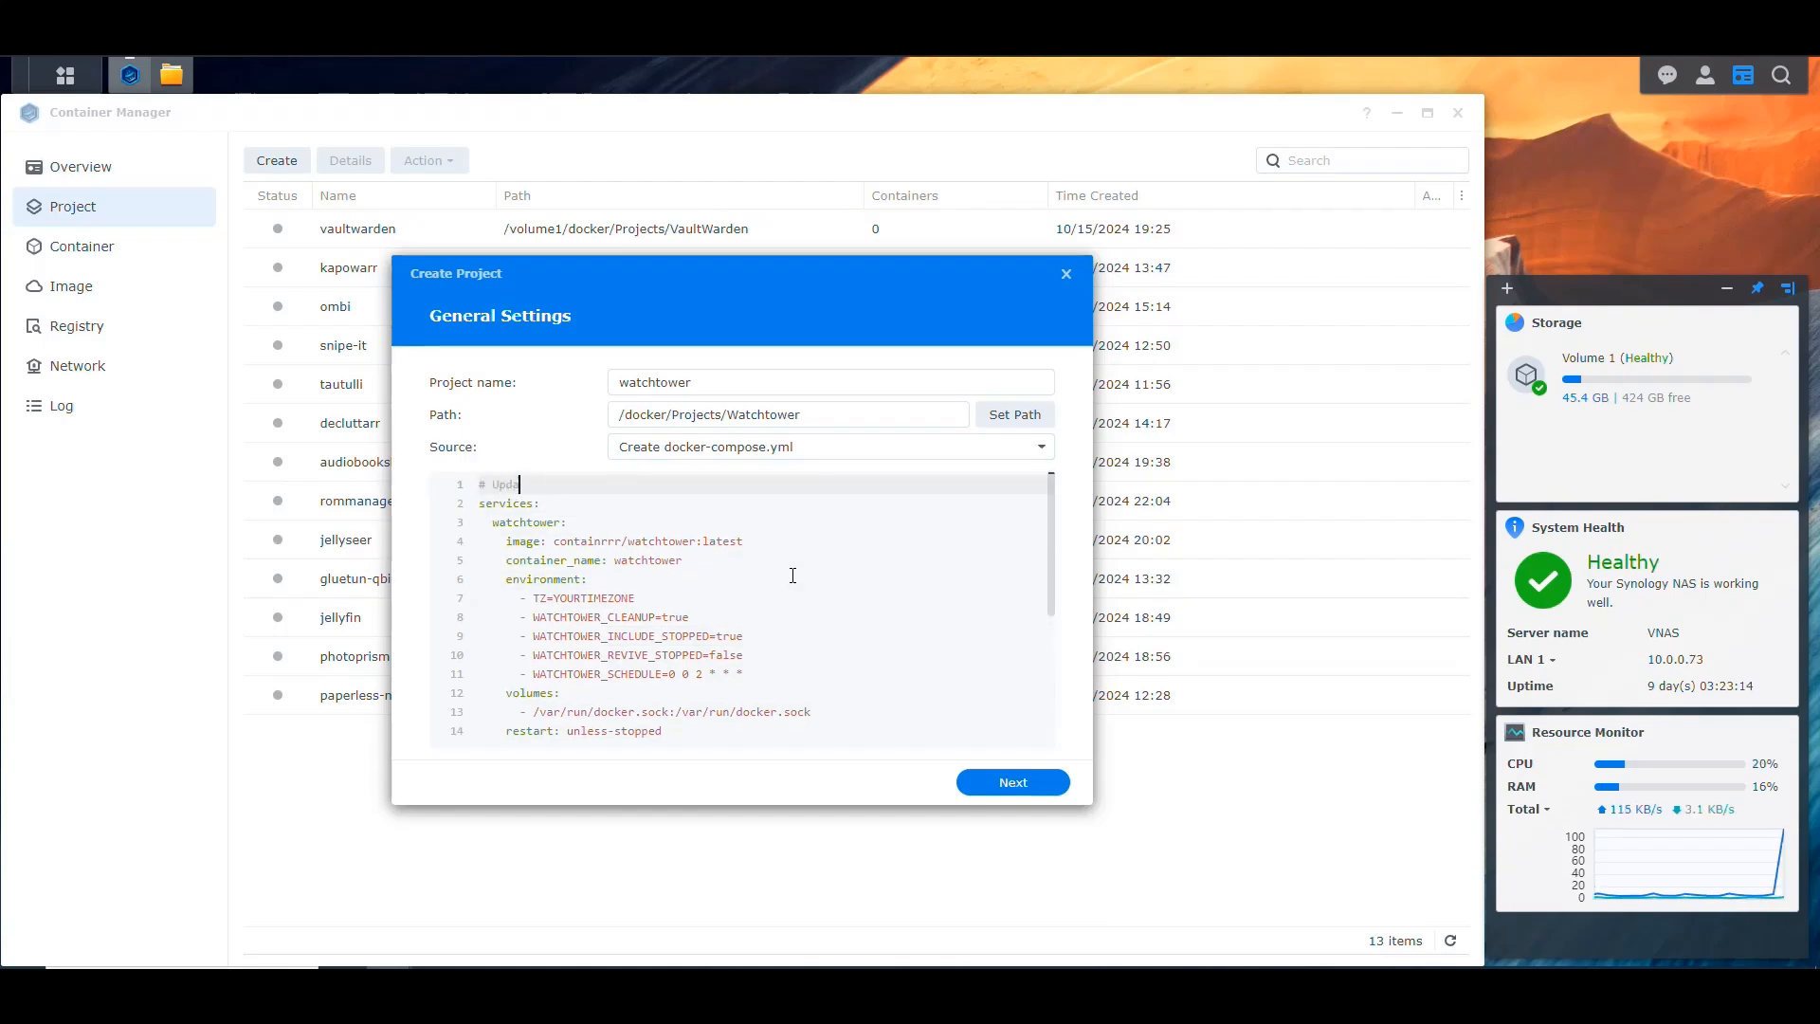
type("te Every Running Container")
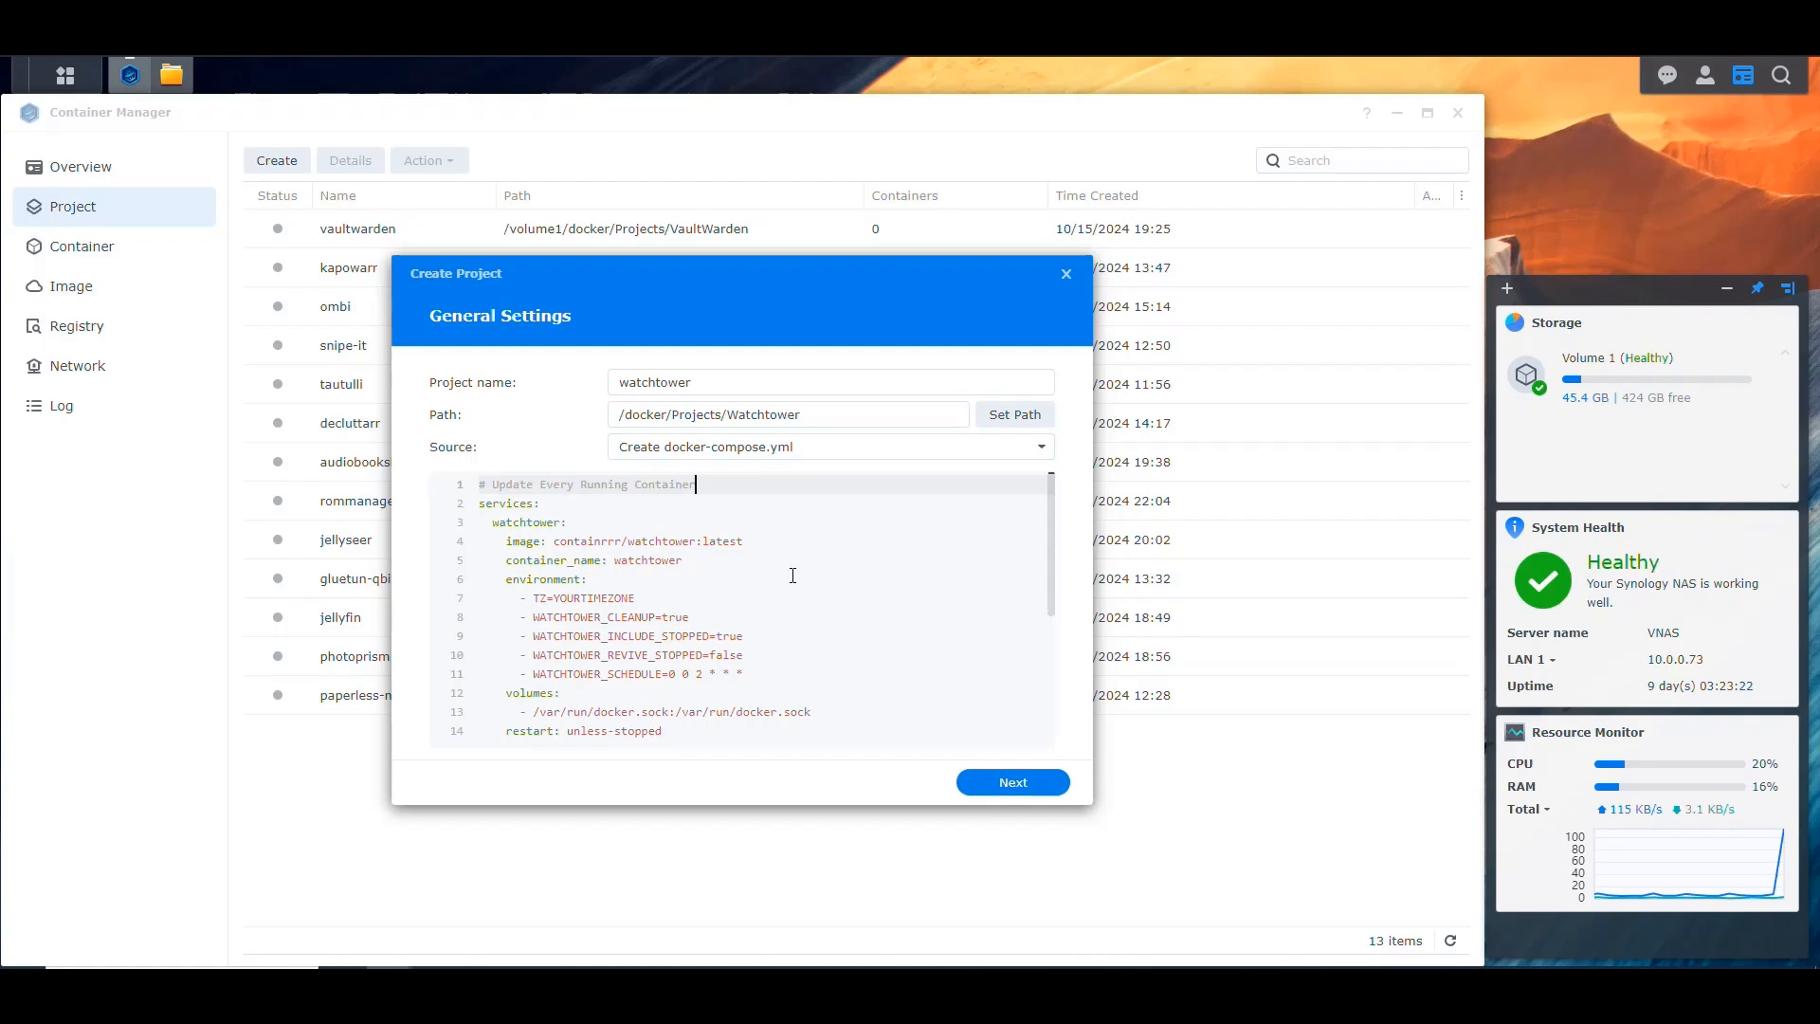
Step: Add "Mode 1:" in front of the text in the first-line comment of the compose file
key("ctrl+Left")
key("ctrl+Left")
key("ctrl+Left")
key("ctrl+Left")
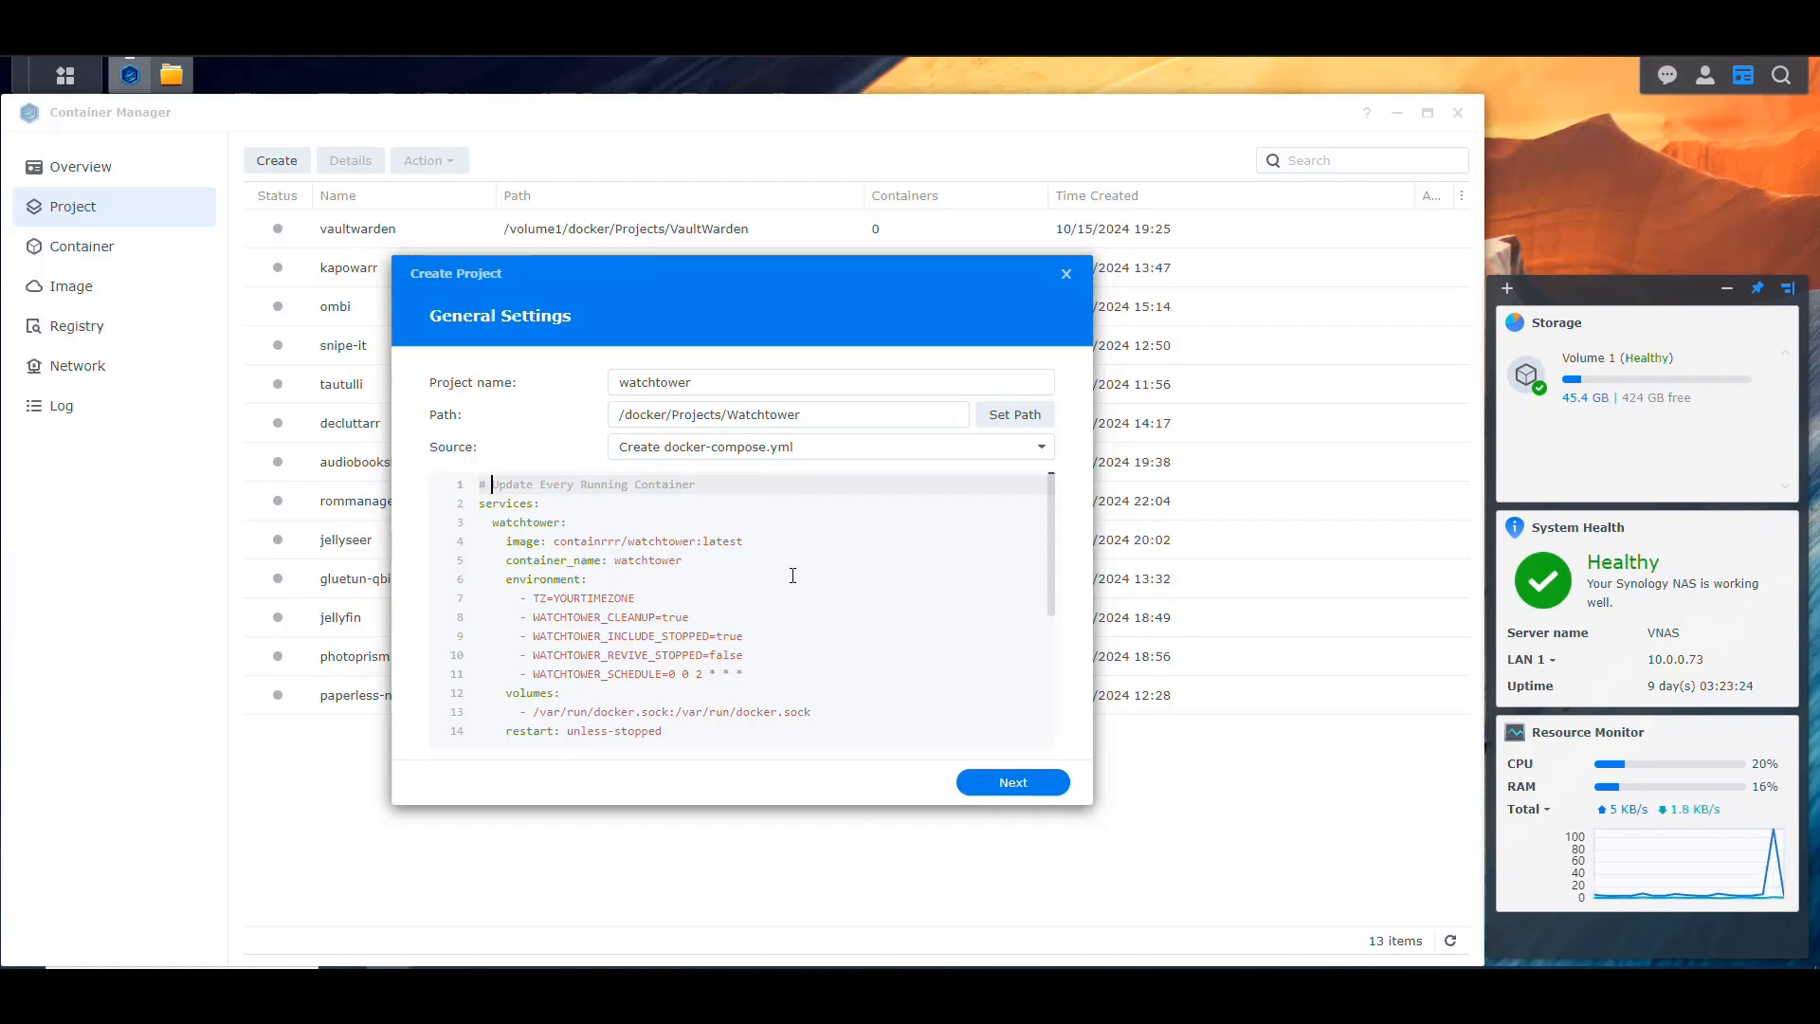
type("Mode 1:")
Step: Insert the comment line "# Watchtower Container" directly below the services line
key("Down")
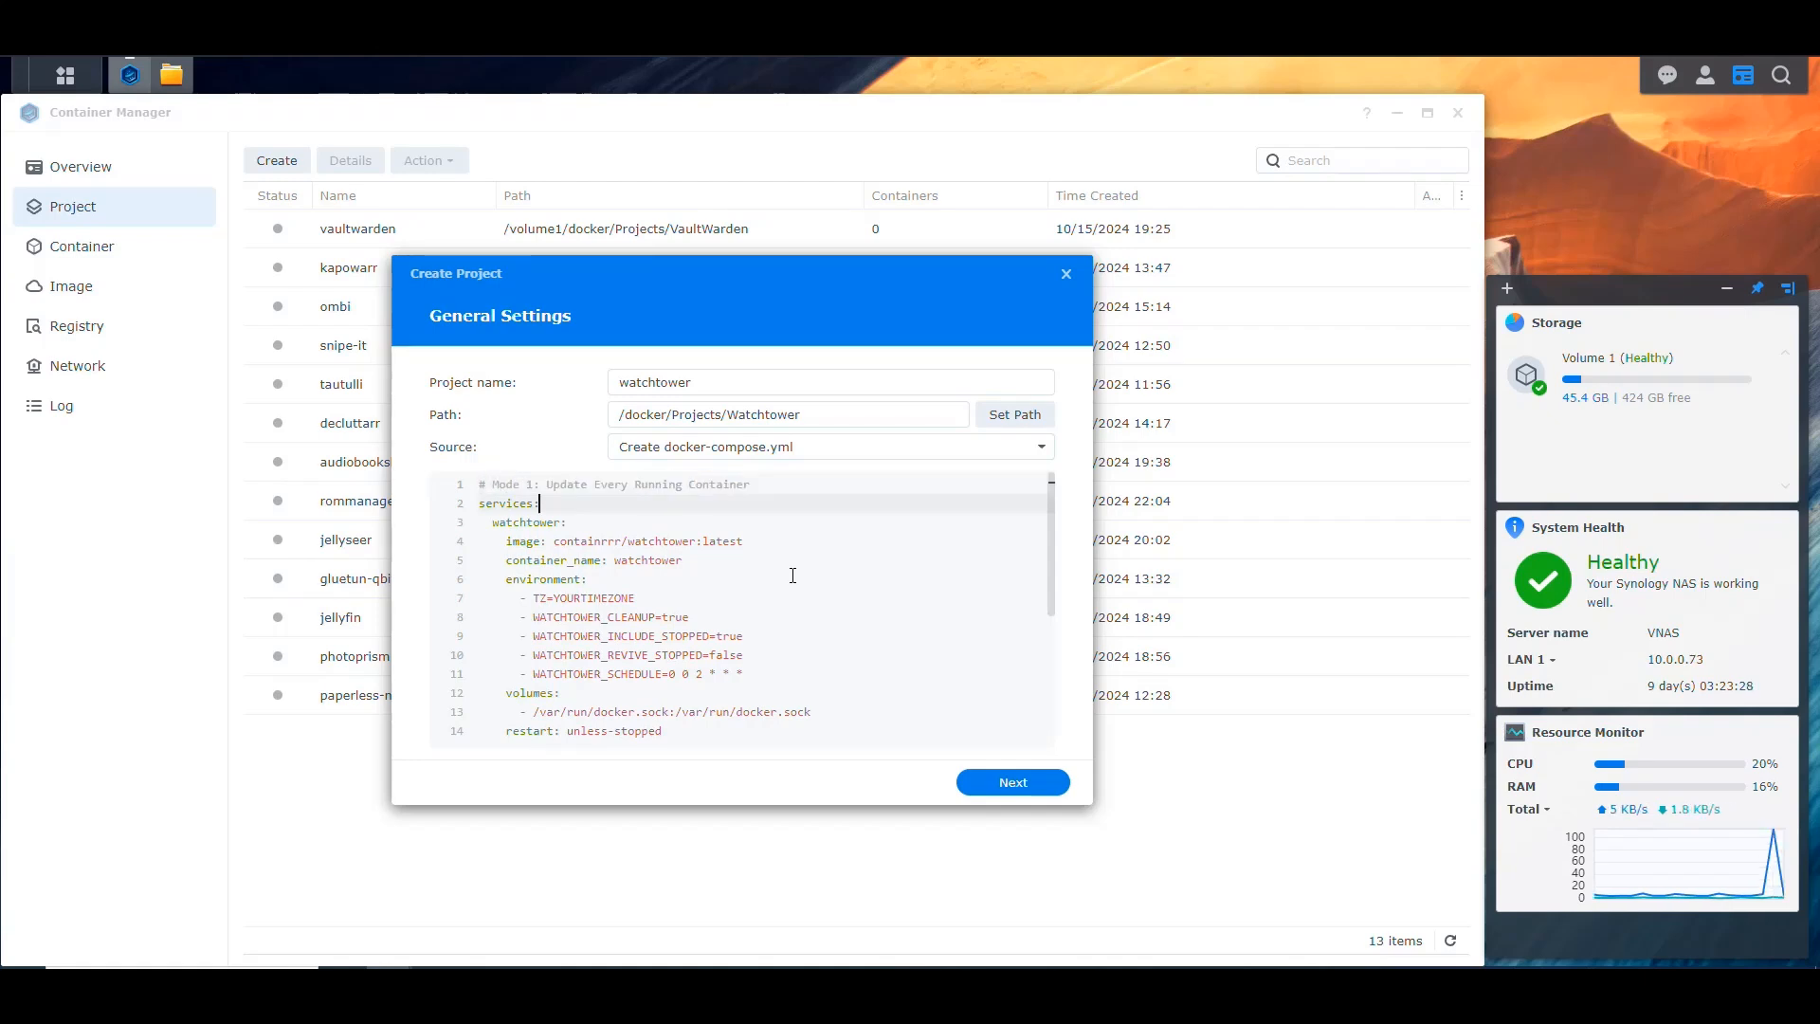
key("Return")
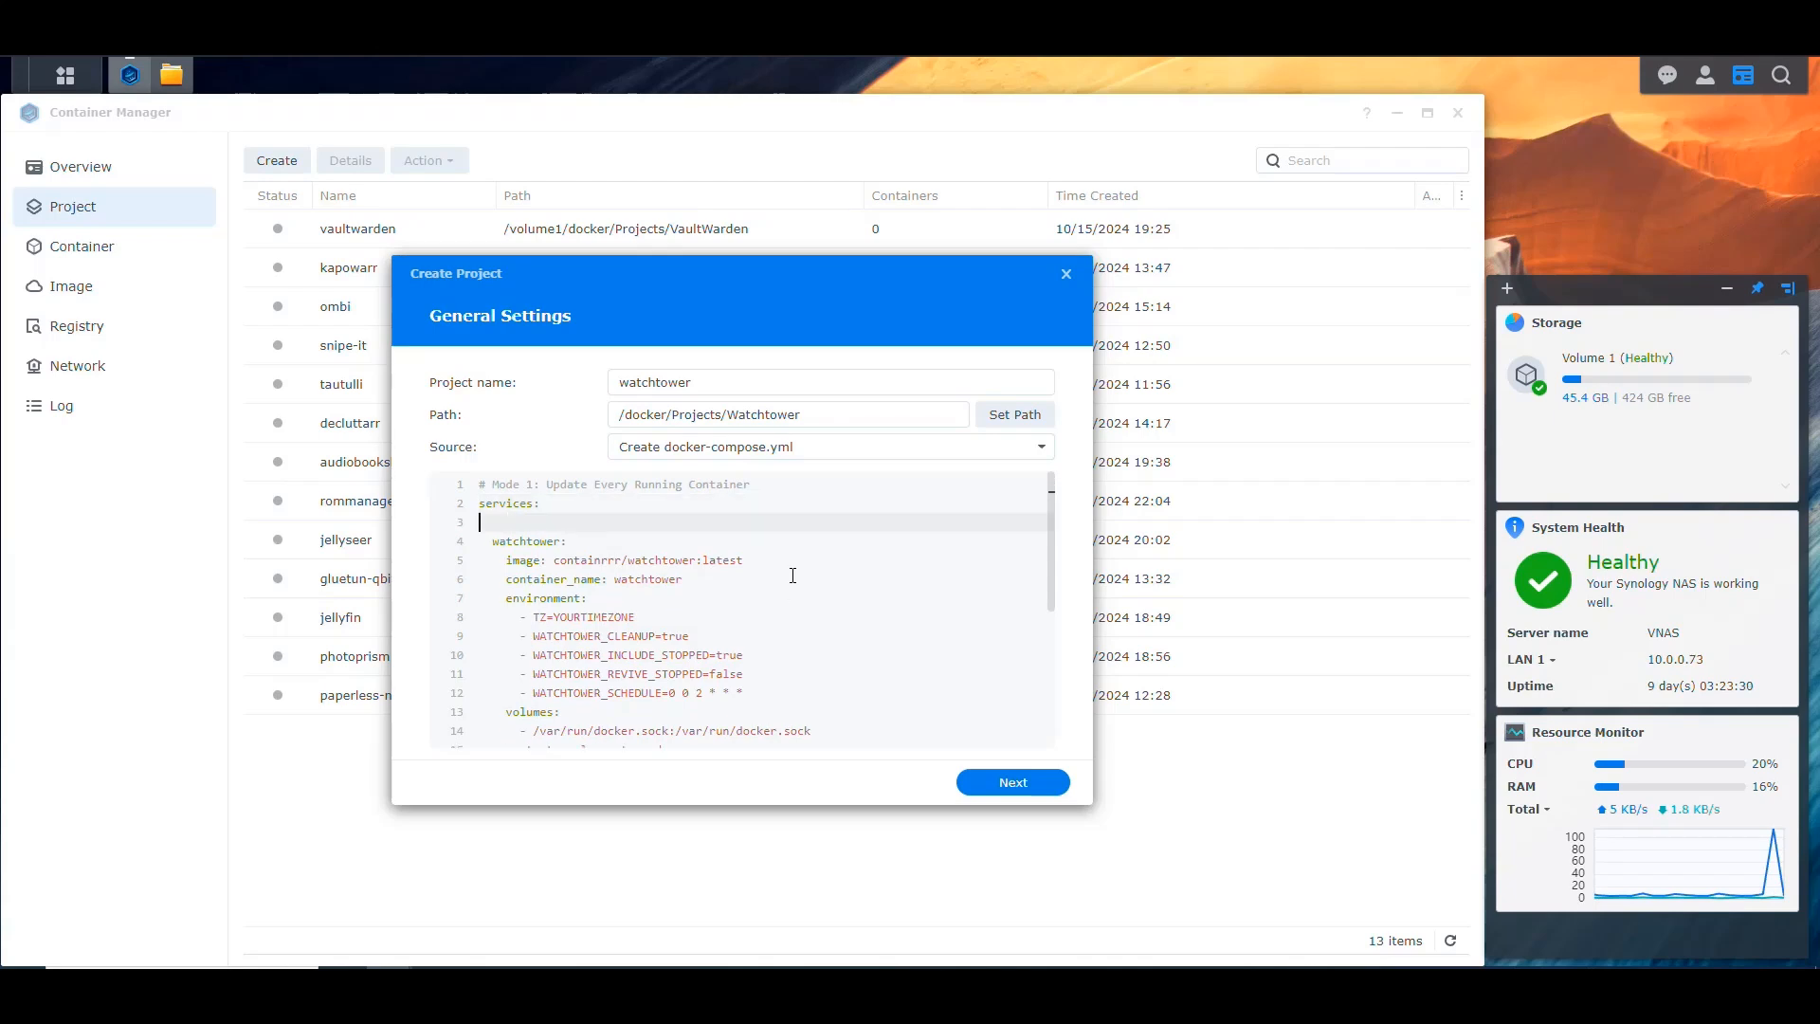
type("# Watchtower ")
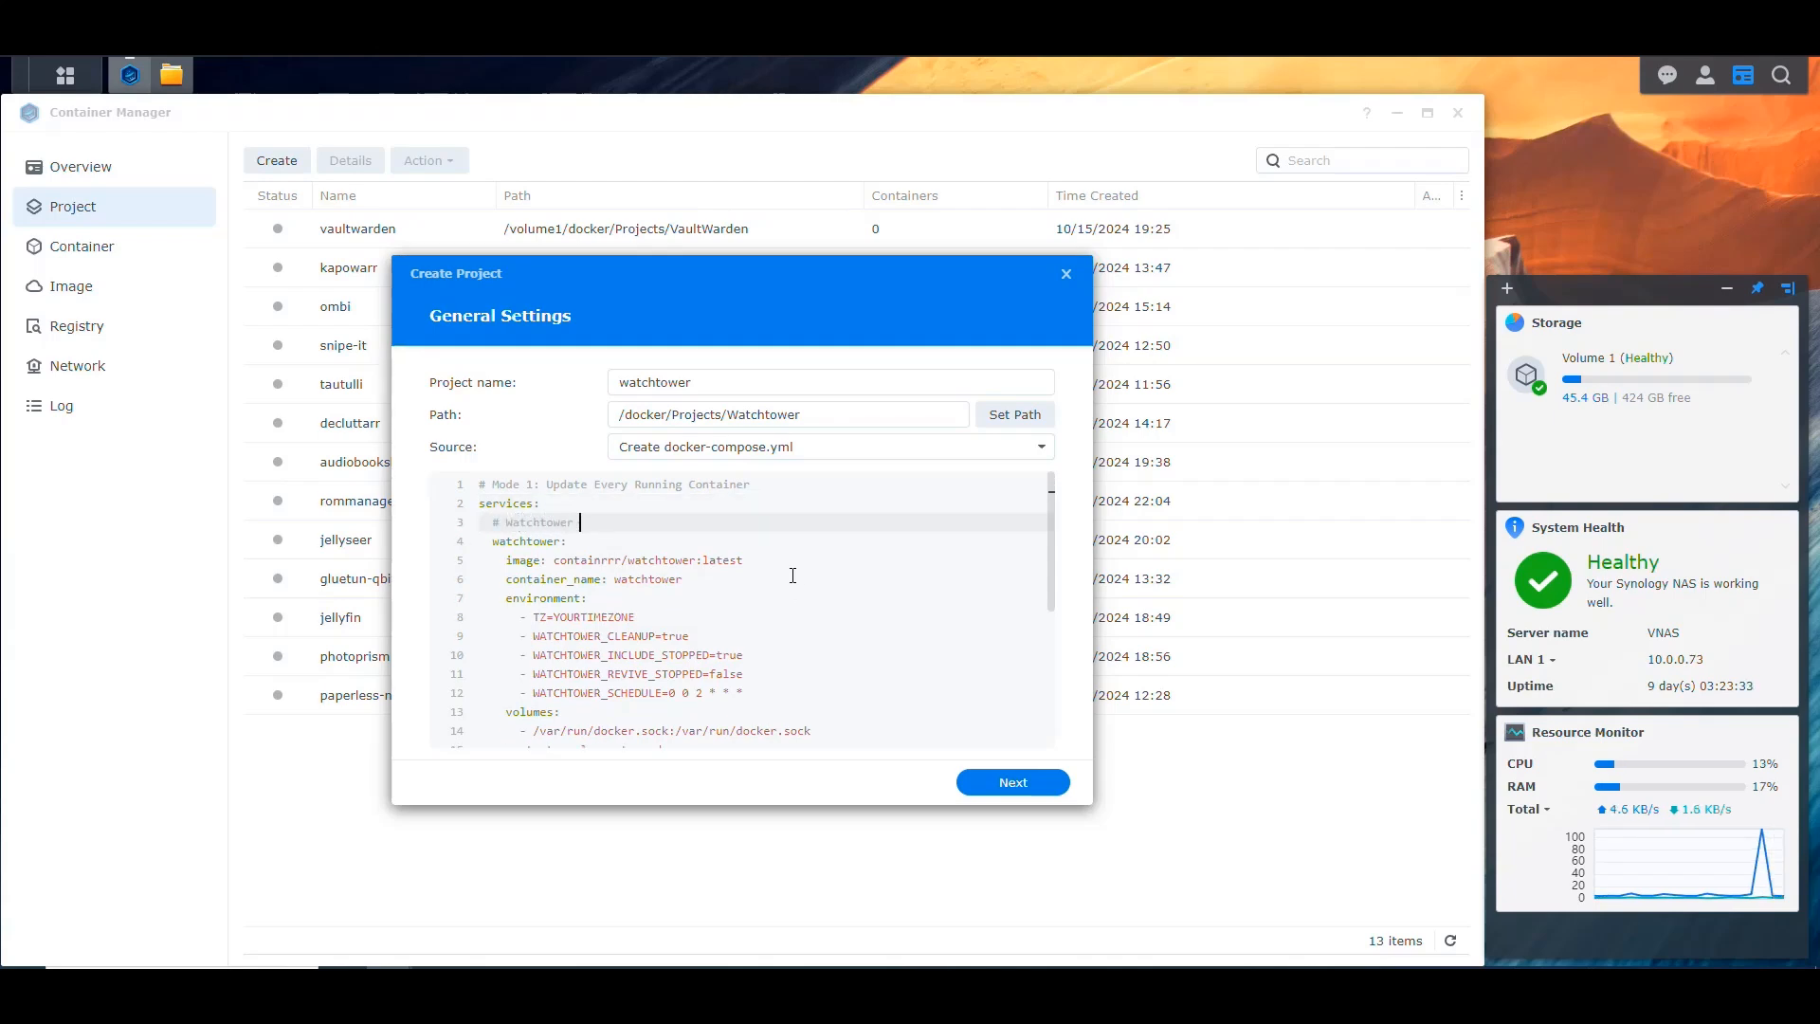
type("Container")
key("Down")
key("Down")
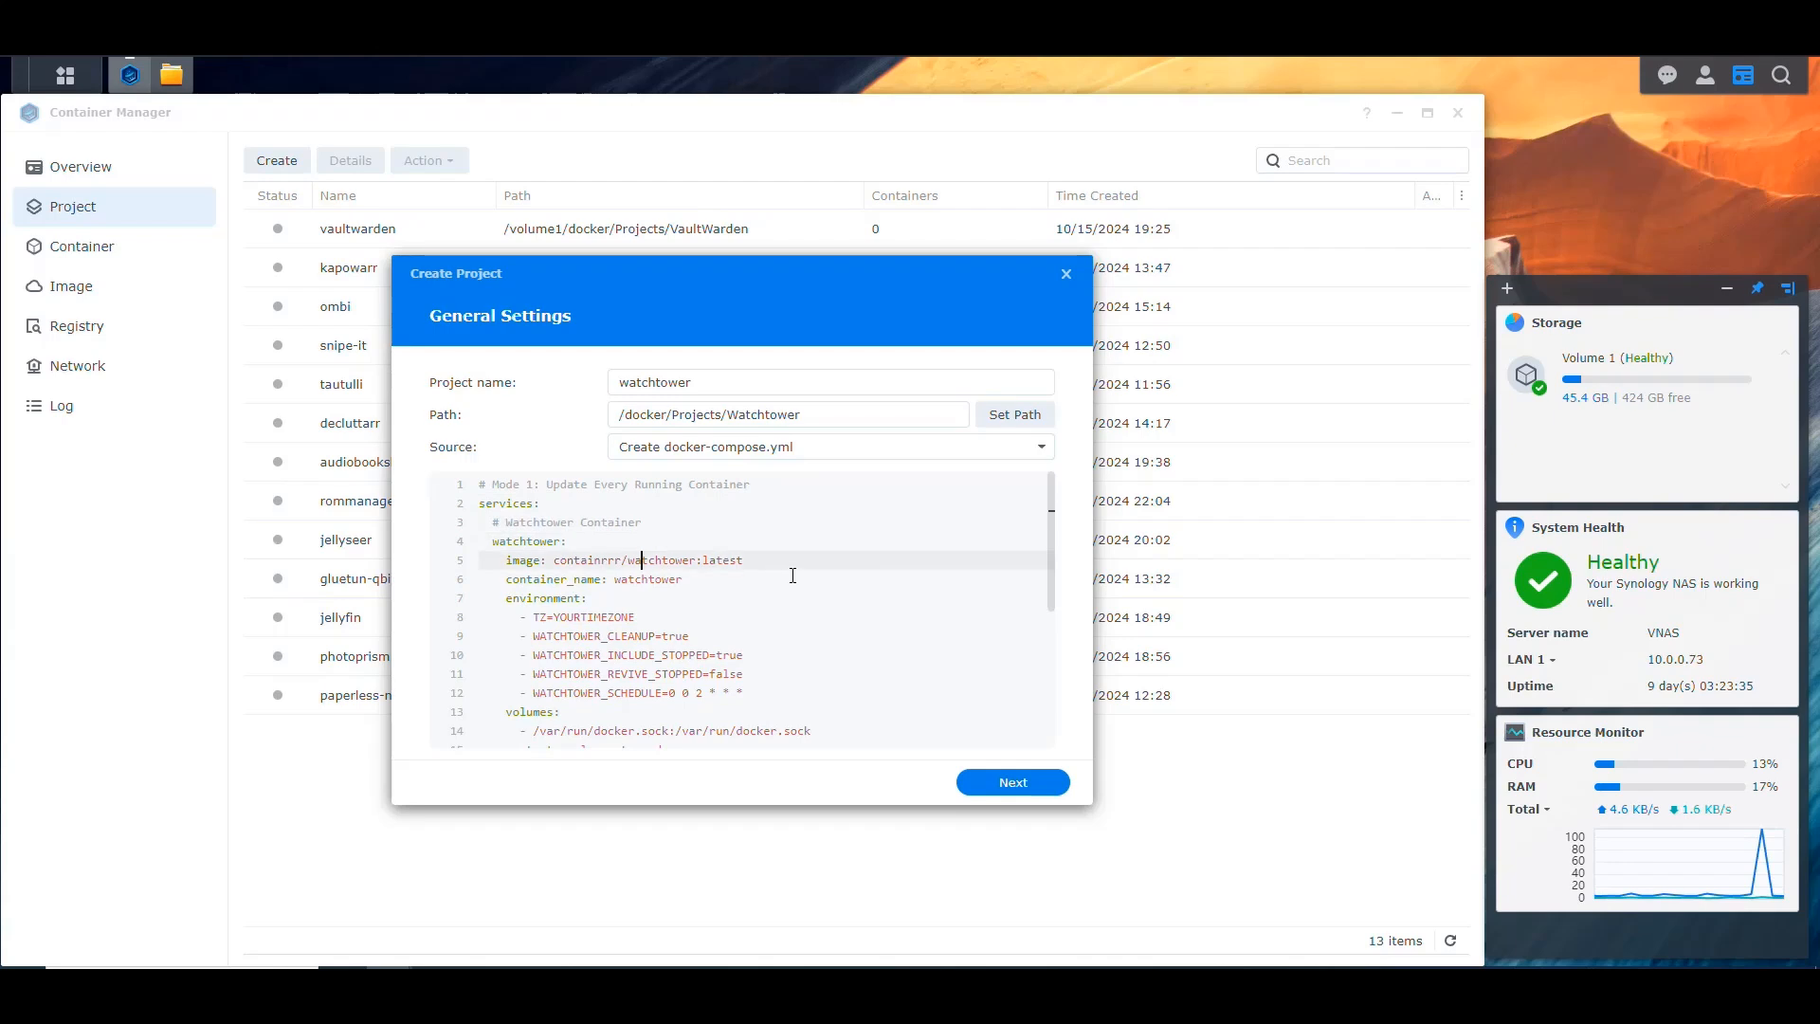
Step: Capitalize the container_name value so it reads Watchtower
scroll(798, 568, "down", 1)
key("End")
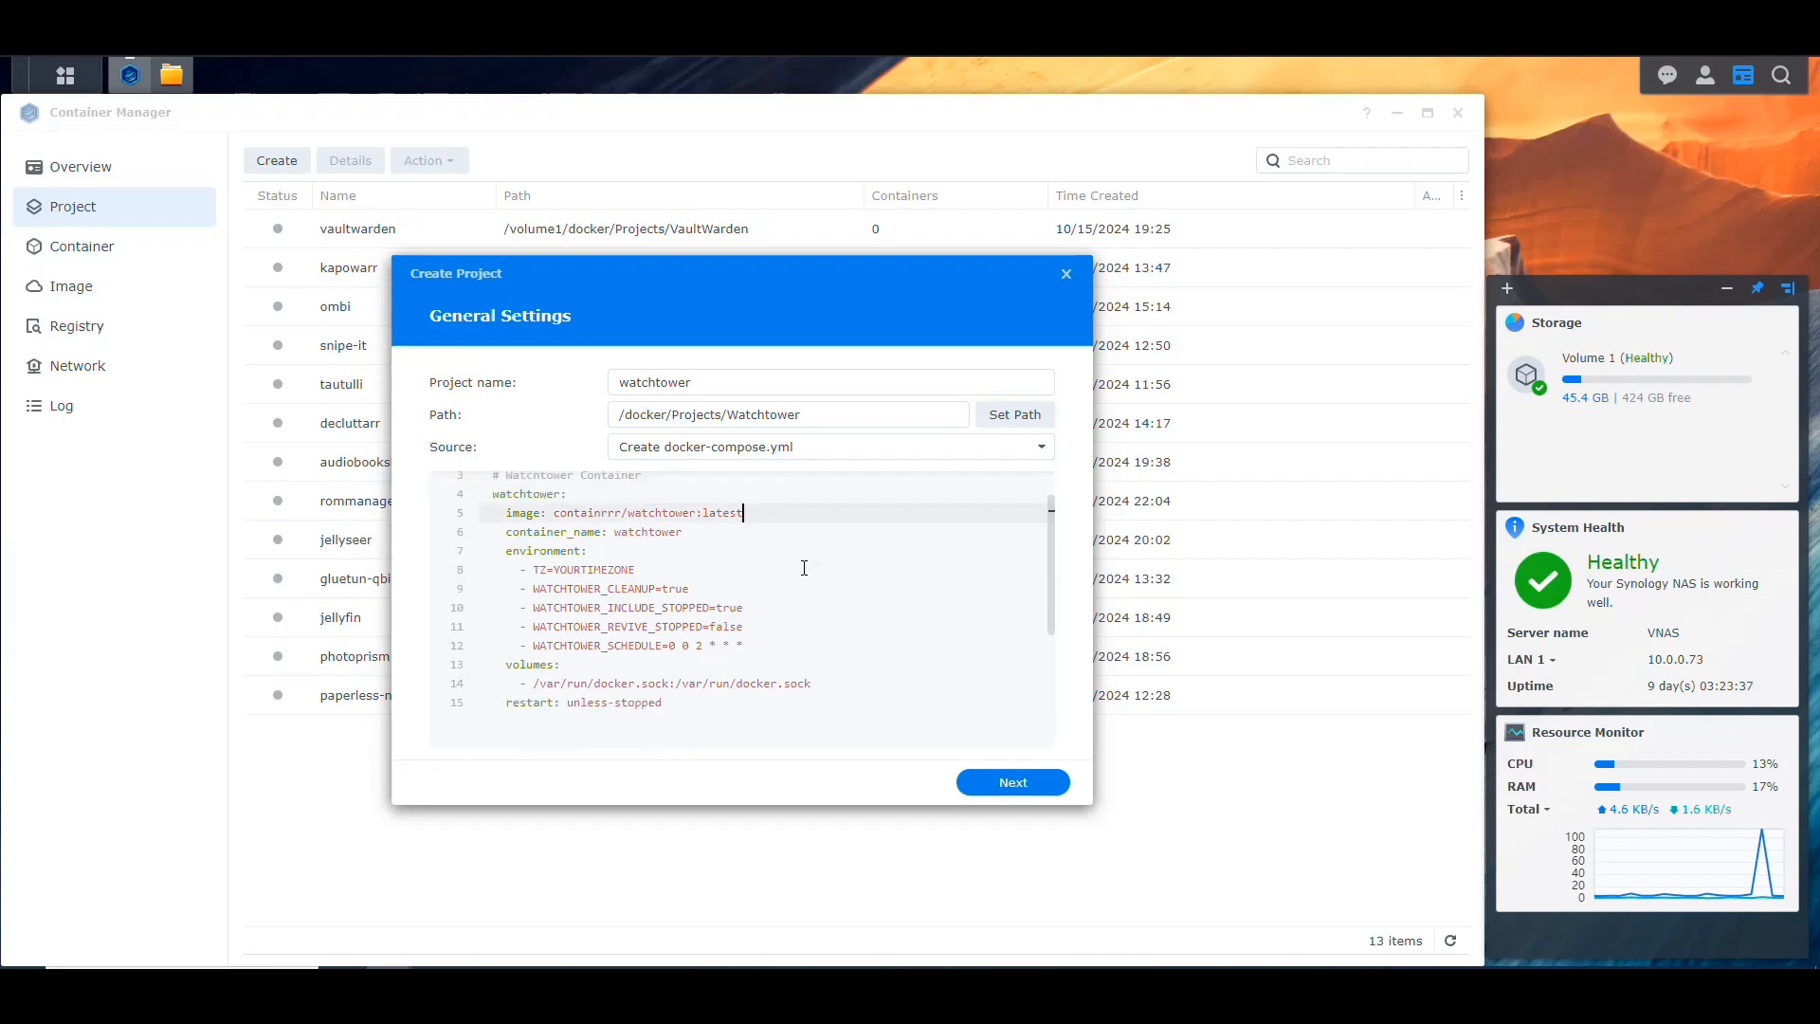
key("Left")
key("Left")
key("Left")
key("Left")
key("Left")
key("Left")
key("Left")
key("shift+Left")
key("shift+Left")
key("shift+Left")
key("shift+Left")
key("shift+Left")
key("shift+Left")
key("shift+Left")
key("shift+Left")
key("shift+Left")
key("shift+Left")
key("shift+Left")
key("shift+Left")
key("shift+Left")
key("shift+Left")
key("shift+Left")
key("shift+Left")
key("shift+Left")
key("shift+Left")
key("shift+Left")
key("shift+Left")
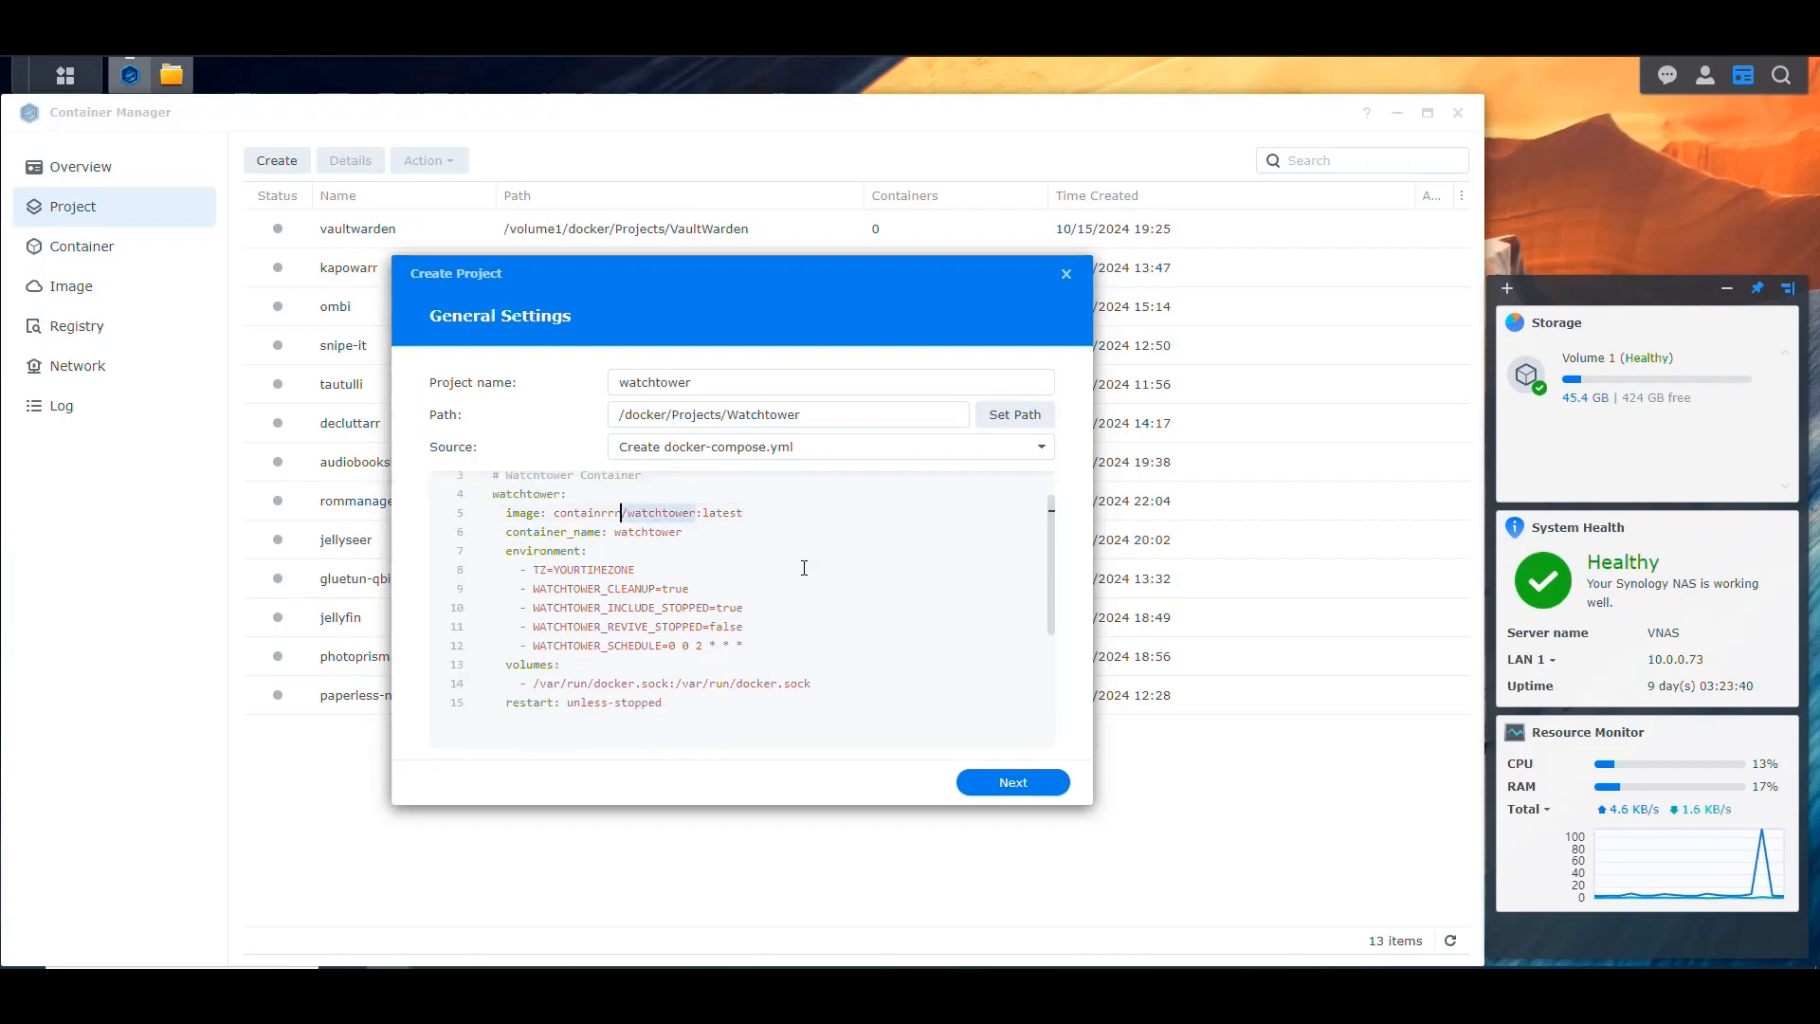
key("Left")
key("Down")
key("Right")
key("Right")
key("Right")
key("Right")
key("Right")
key("Right")
key("Right")
key("Right")
key("Right")
key("shift+Right")
type("W")
Step: Replace the YOURTIMEZONE placeholder in the TZ variable with America/New_York
key("Down")
key("Down")
key("Left")
key("Left")
key("Left")
key("Left")
key("Left")
key("Left")
key("Left")
key("Left")
key("Left")
key("Left")
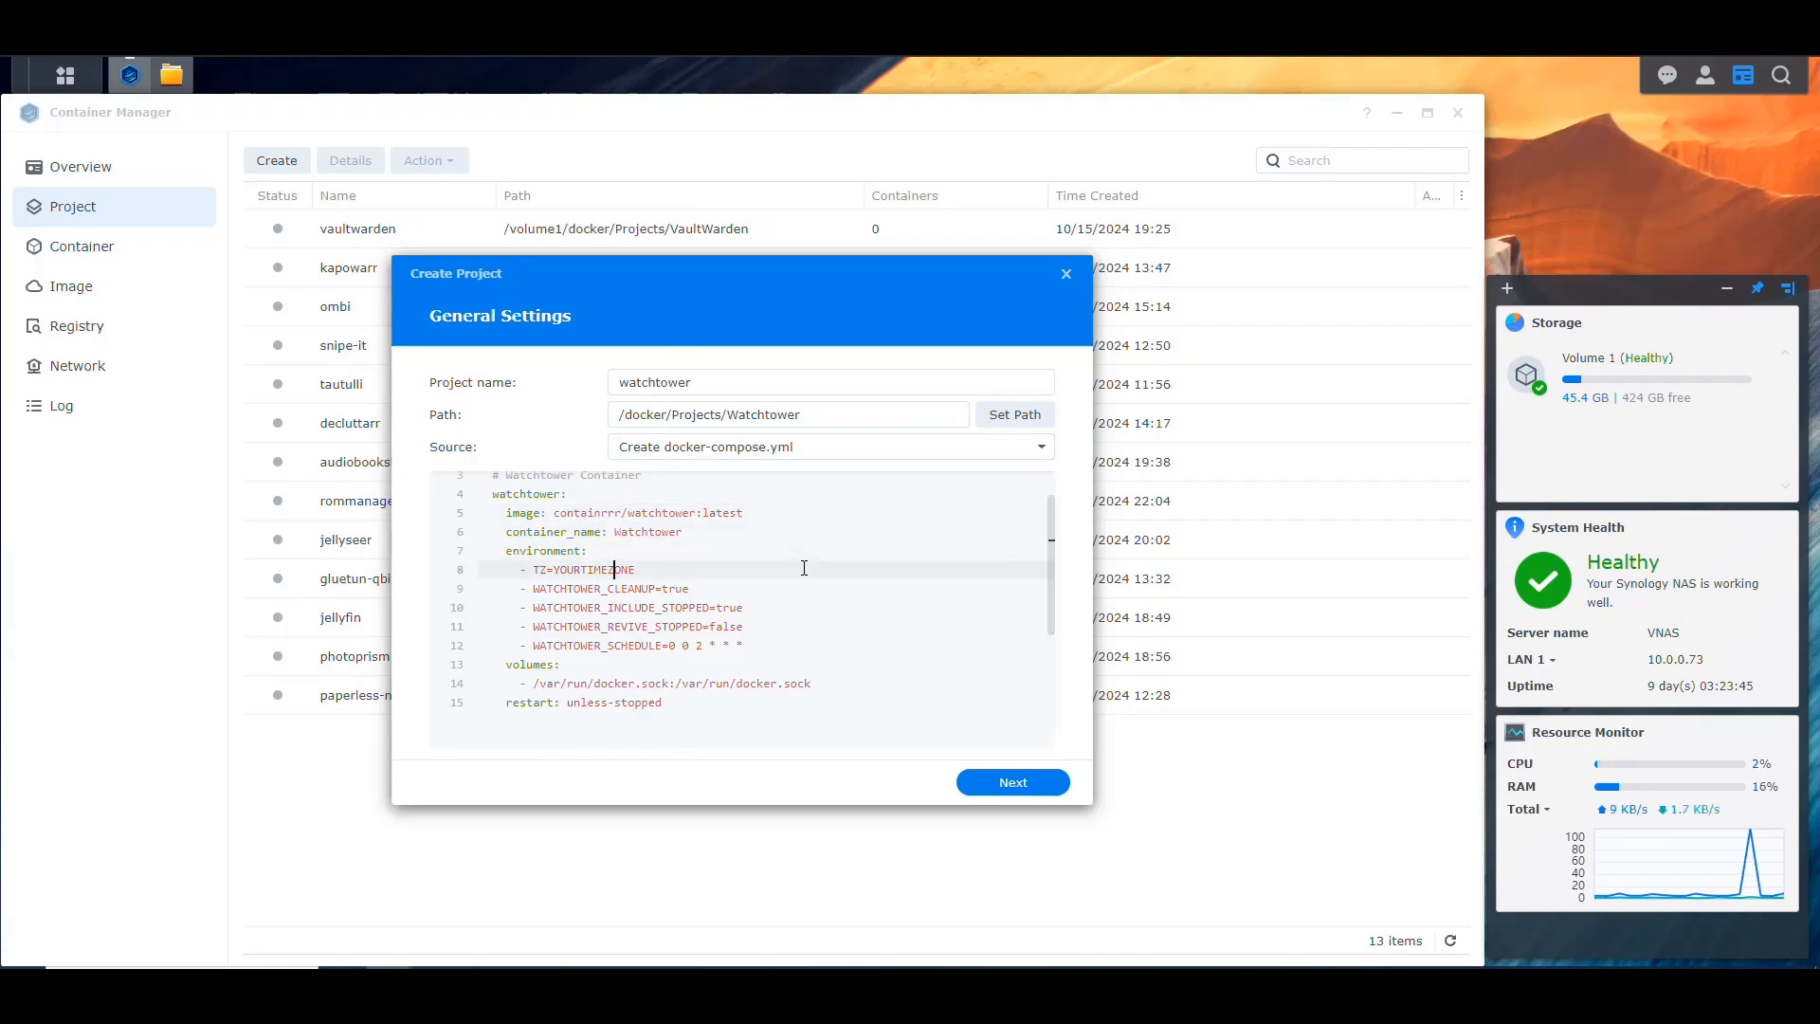
key("shift+End")
key("Delete")
type("America/New_York")
key("Down")
key("Down")
key("Down")
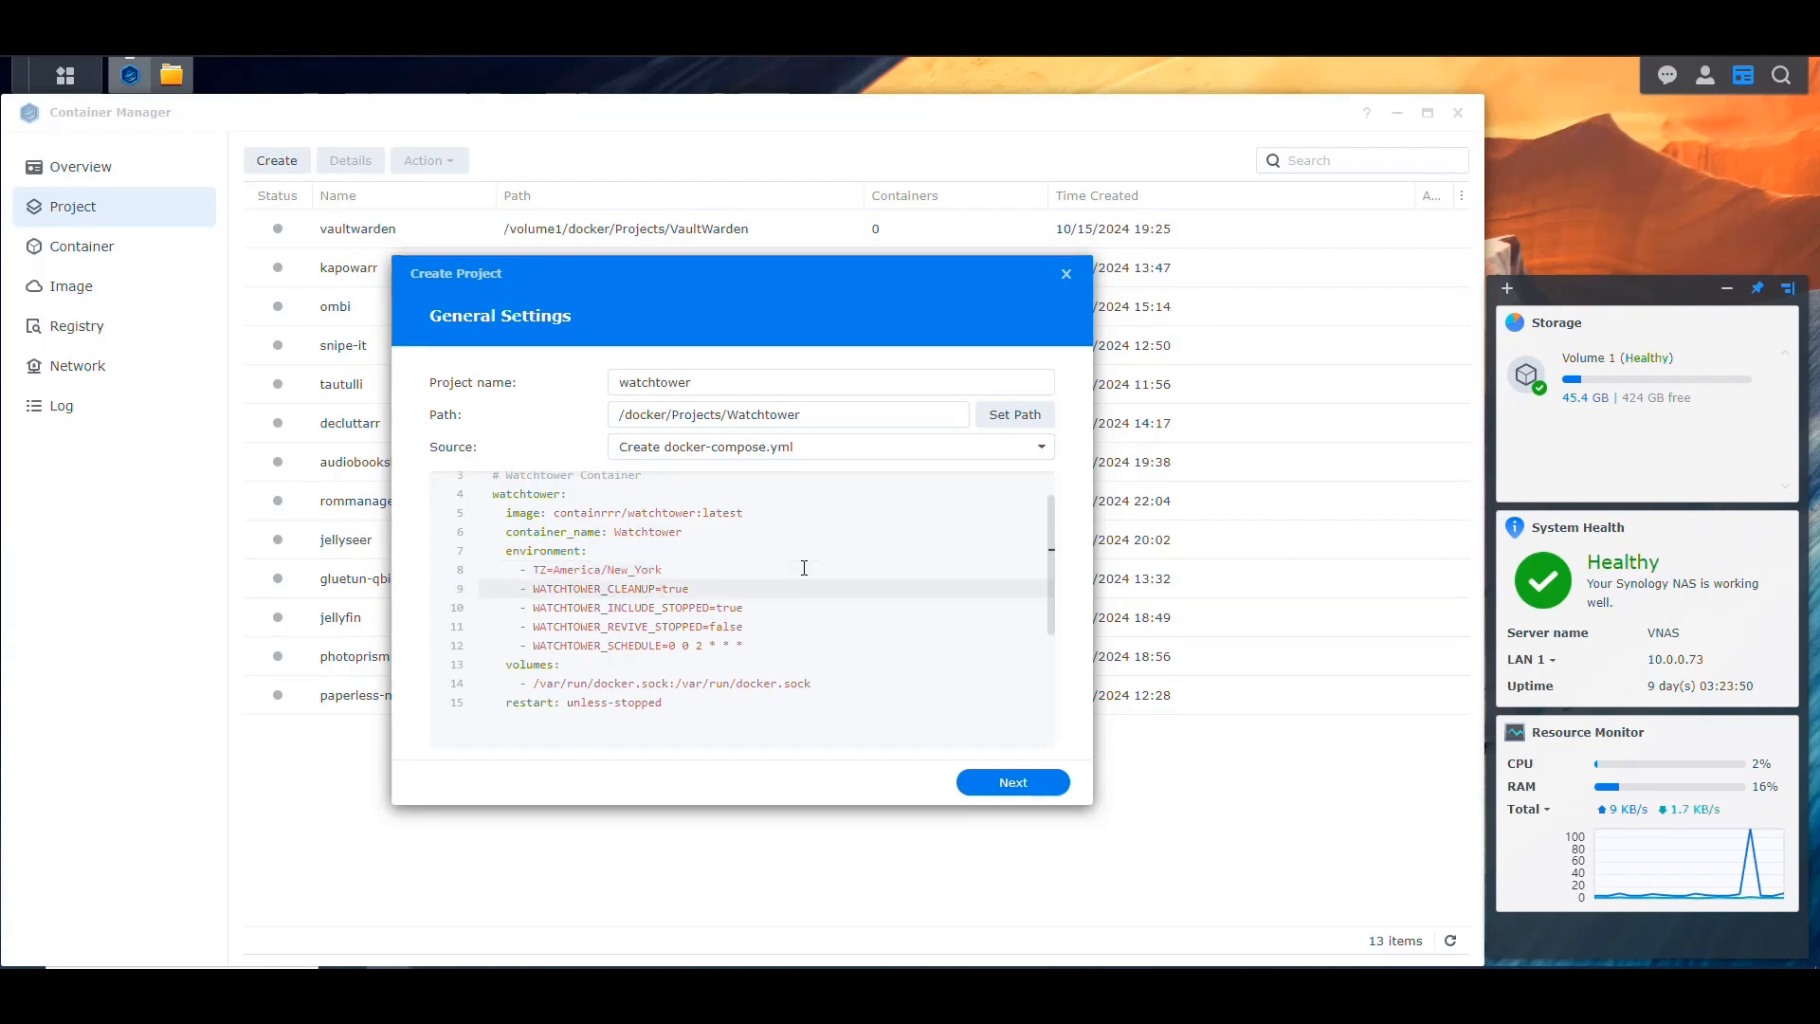
key("Down")
key("Up")
key("Up")
key("Up")
key("Up")
key("Down")
key("Down")
key("Up")
key("Down")
key("Down")
key("Down")
key("Down")
key("Up")
key("Up")
key("Up")
key("Up")
key("Up")
key("Down")
key("Down")
key("Down")
key("Down")
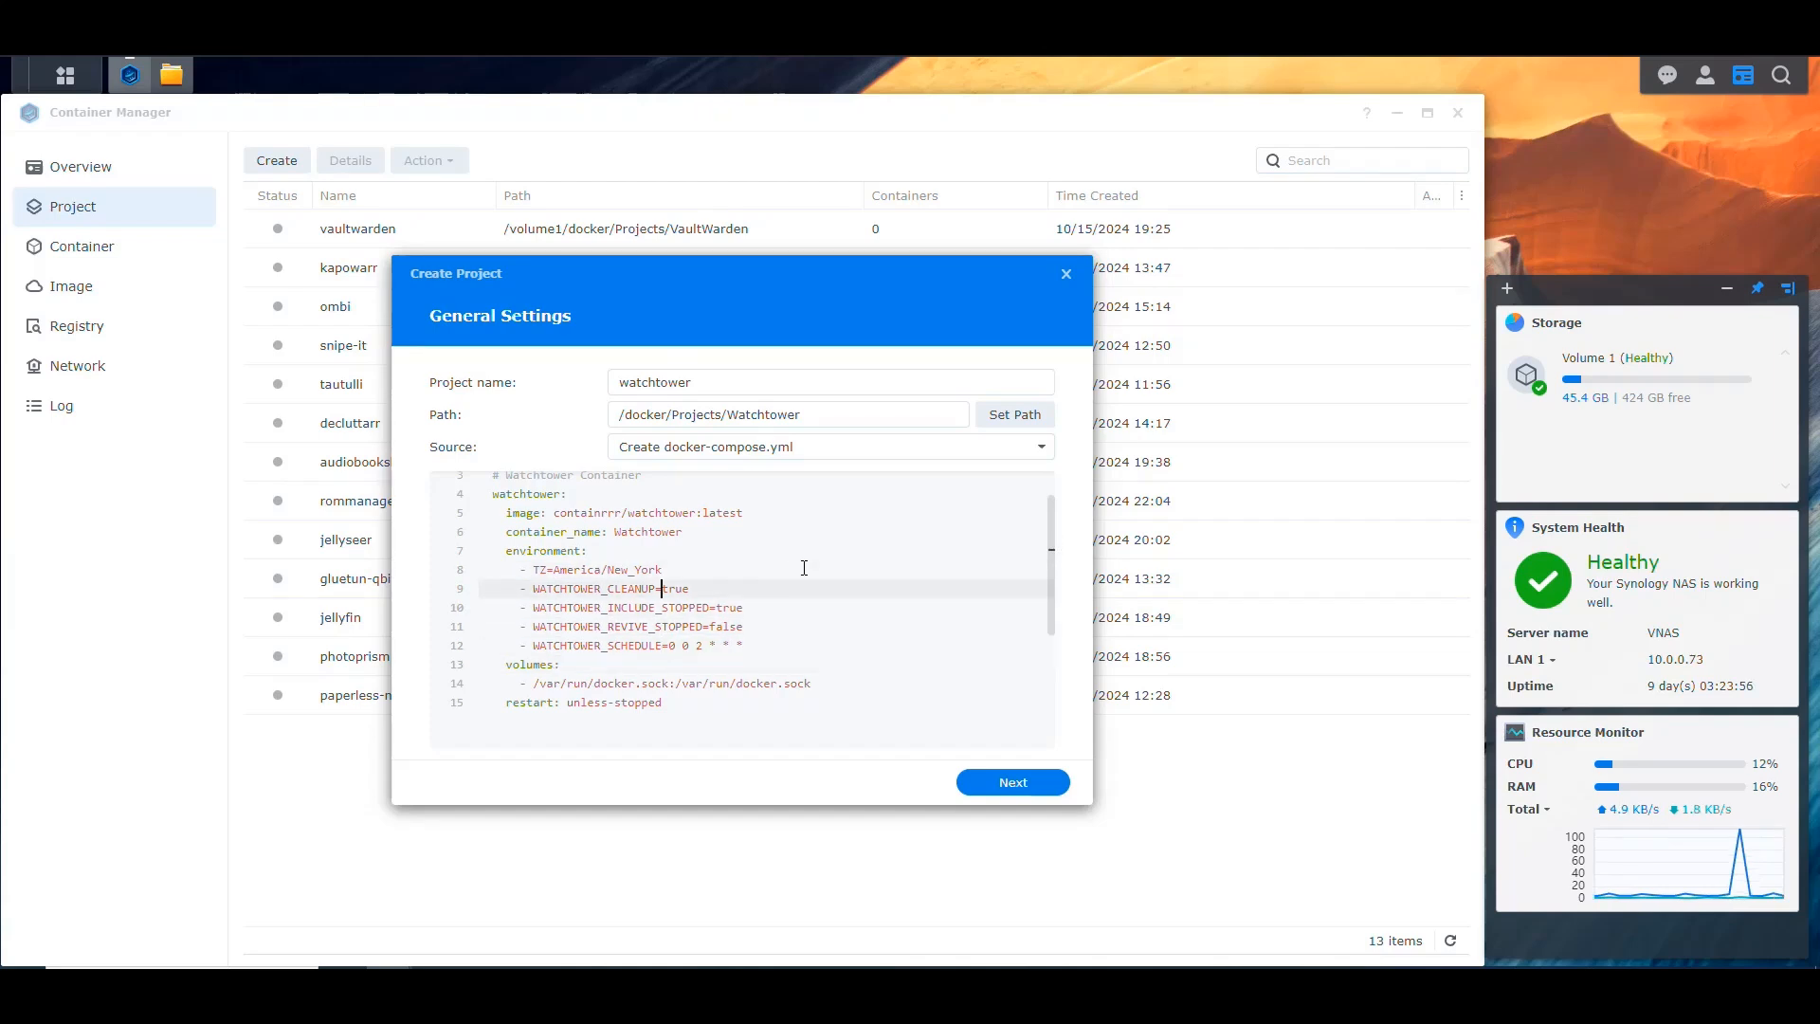
key("Up")
key("Up")
key("Up")
key("Up")
key("Up")
key("Up")
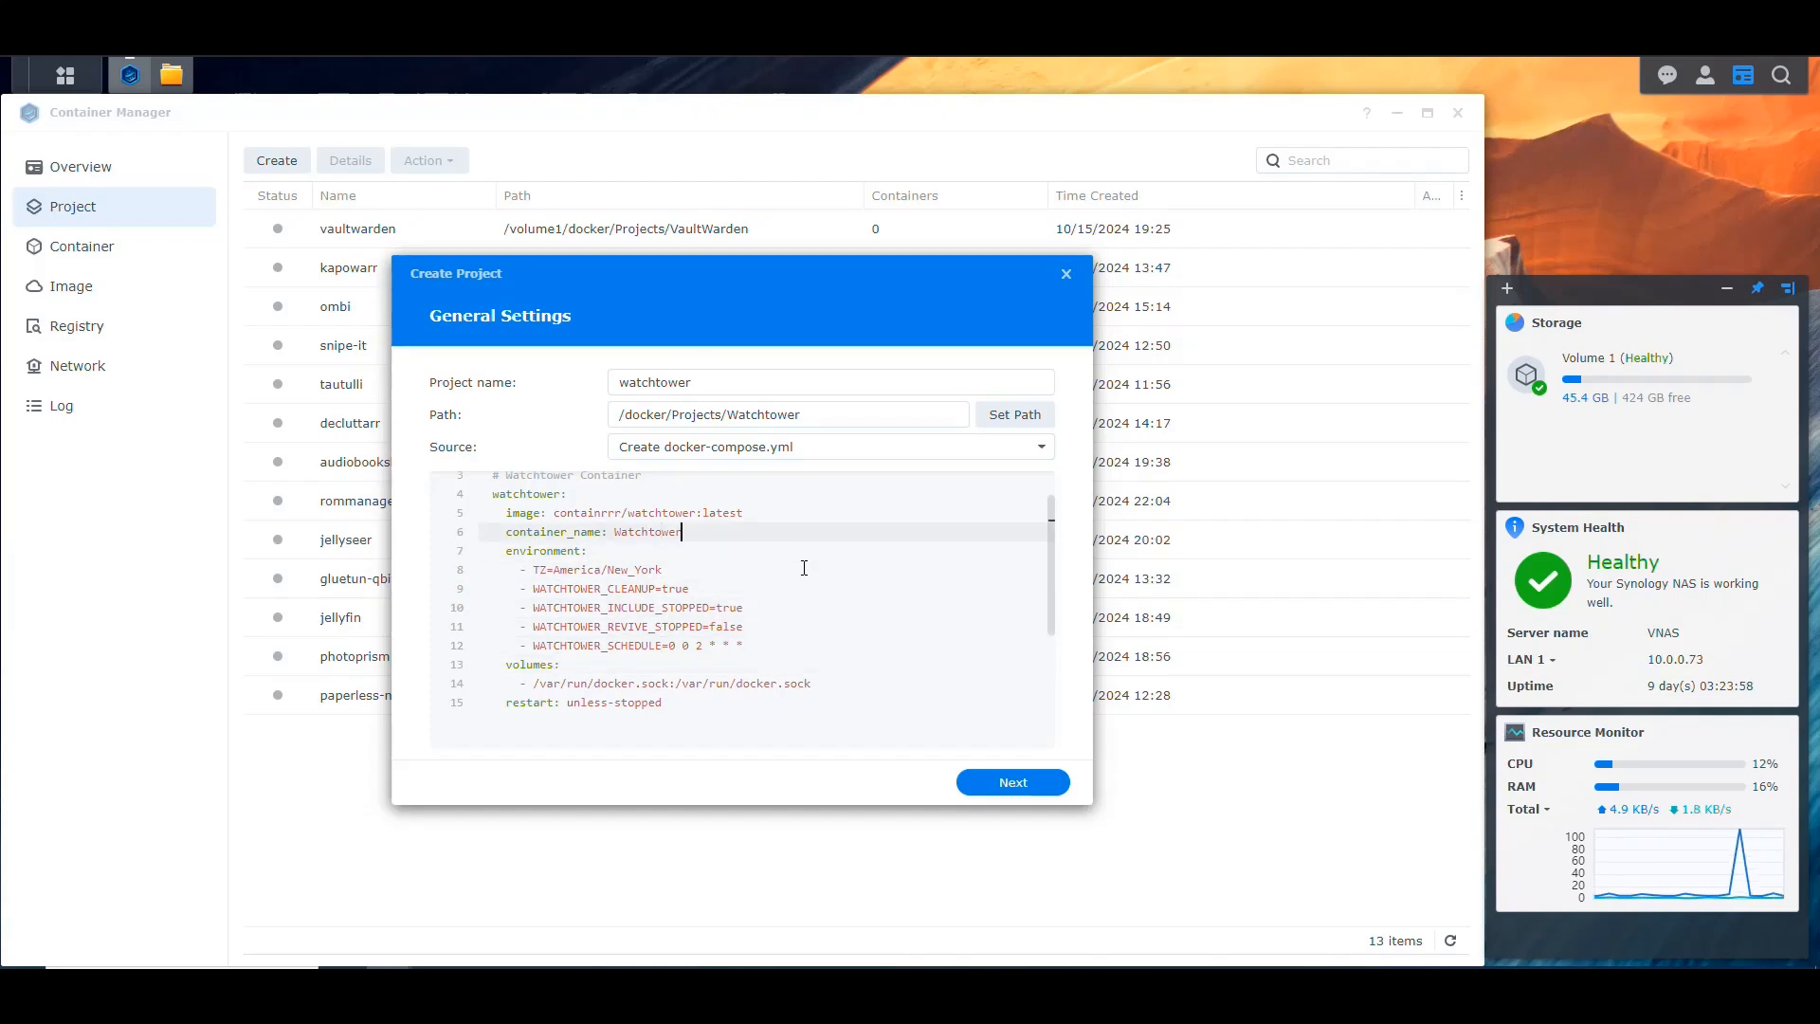
Step: Insert the comment line "# Pass the Docker Socket to container to manage Docker in the NAS" above the volumes line
key("Down")
key("Down")
key("Down")
key("Down")
key("Down")
key("Down")
key("Down")
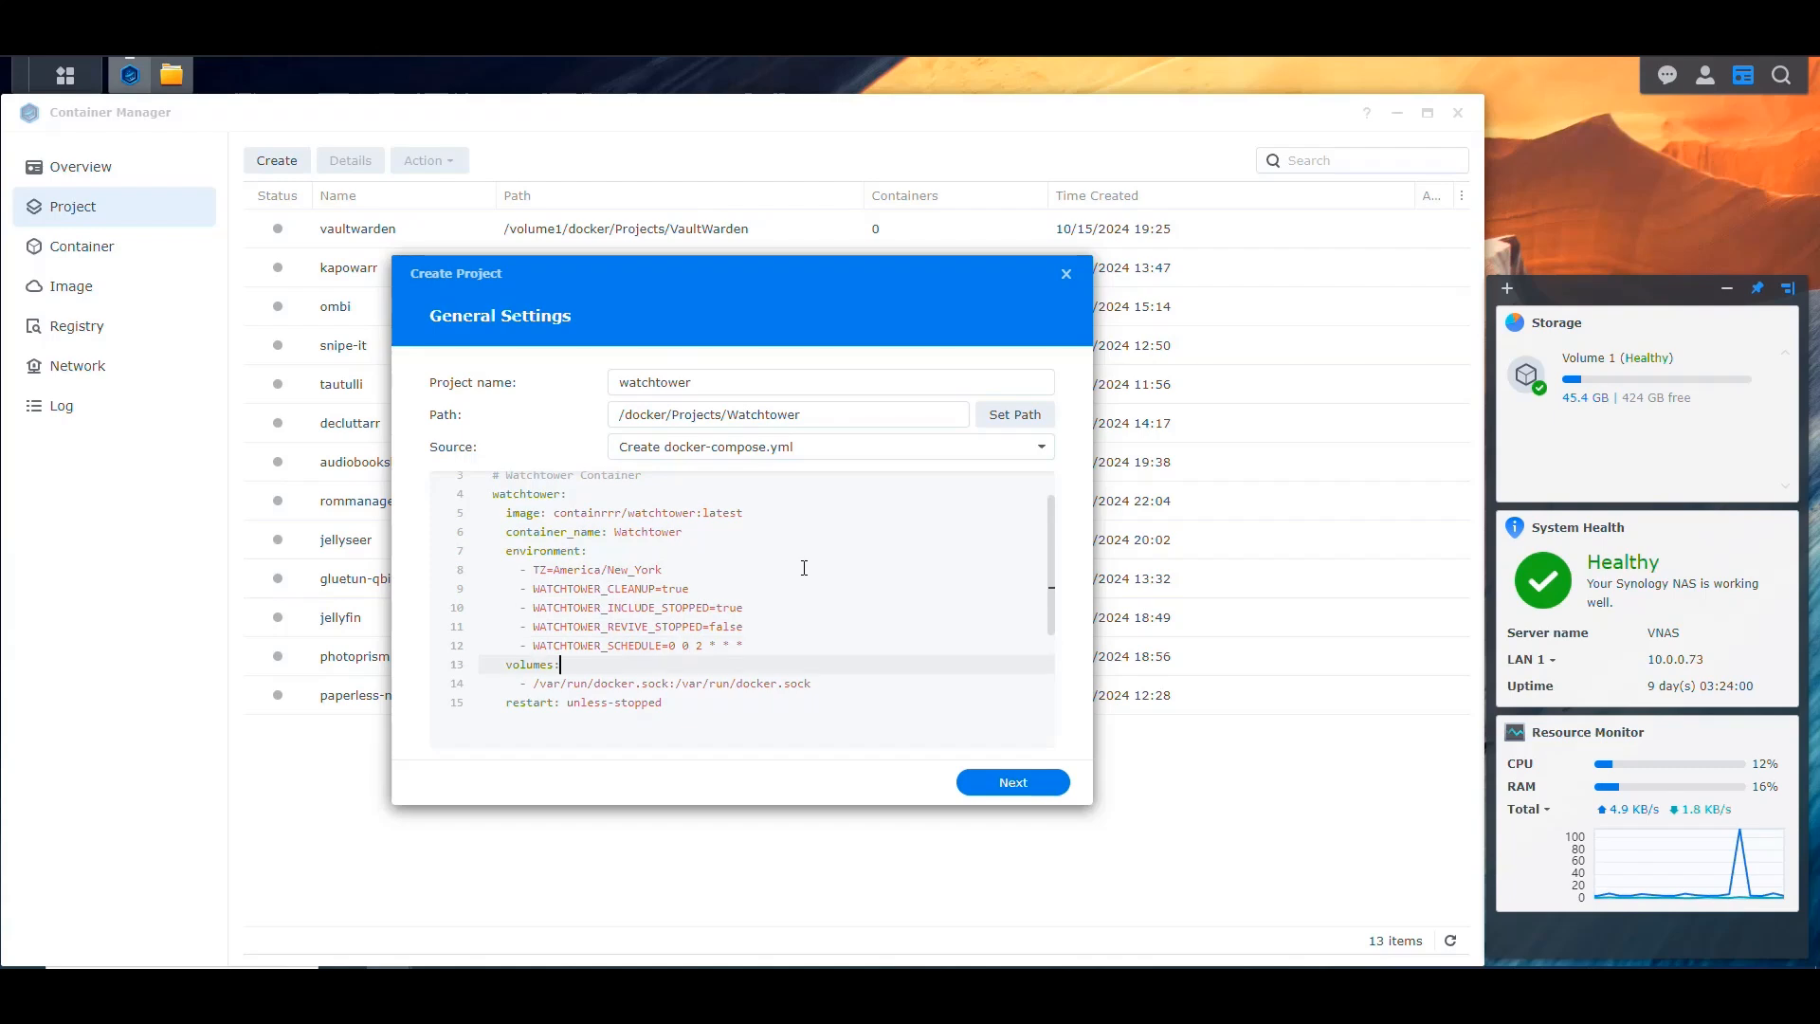
key("Up")
key("Return")
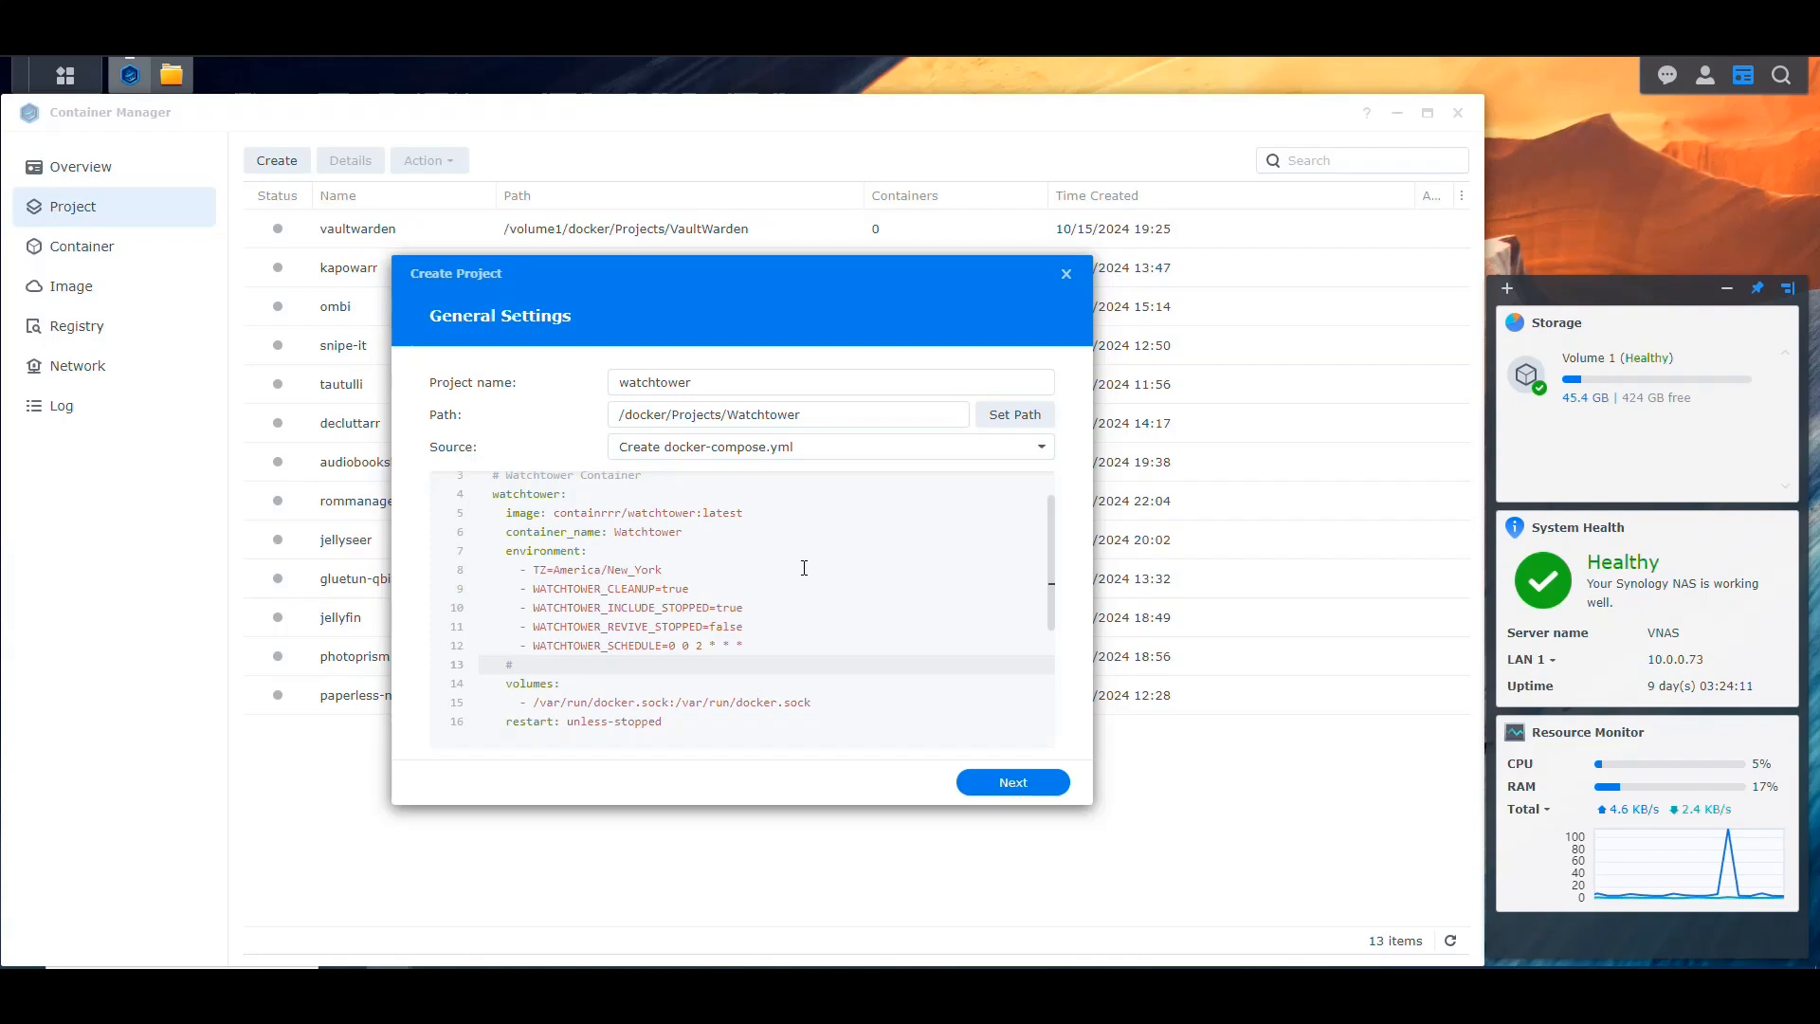
type("Pass the Docker Socket to ")
type("container")
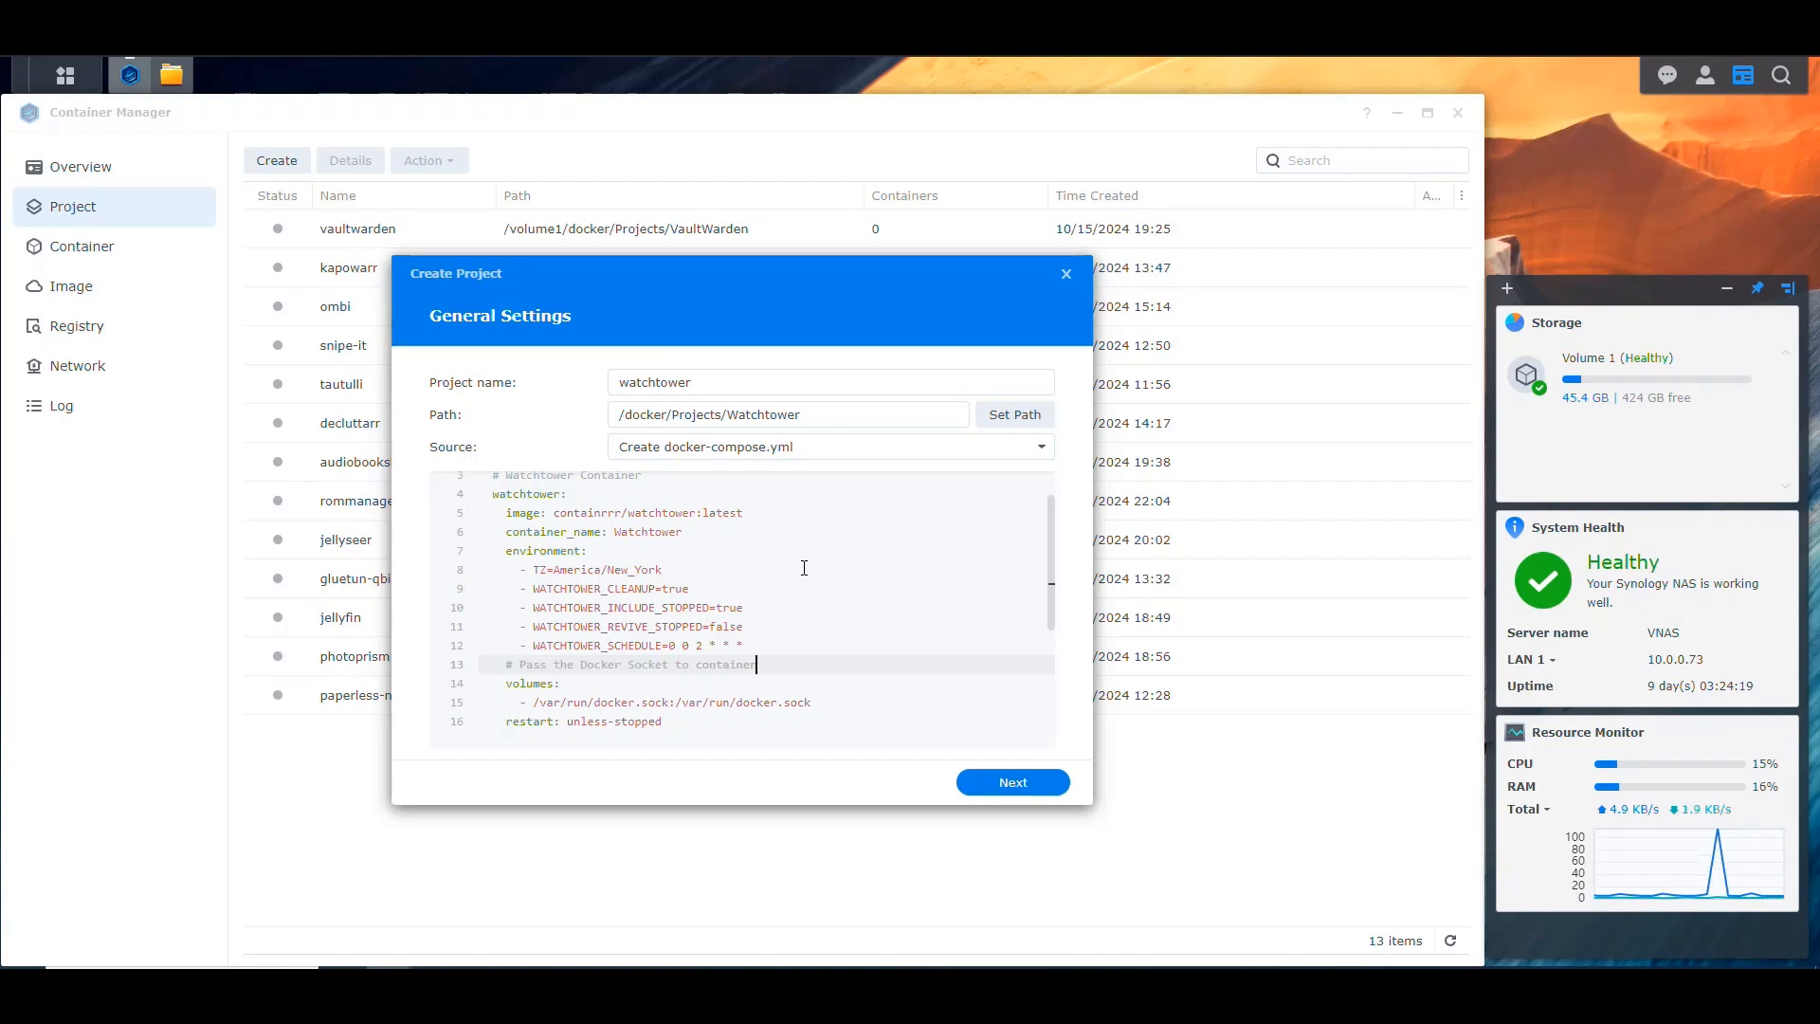
type("to manage Docker in the NAS")
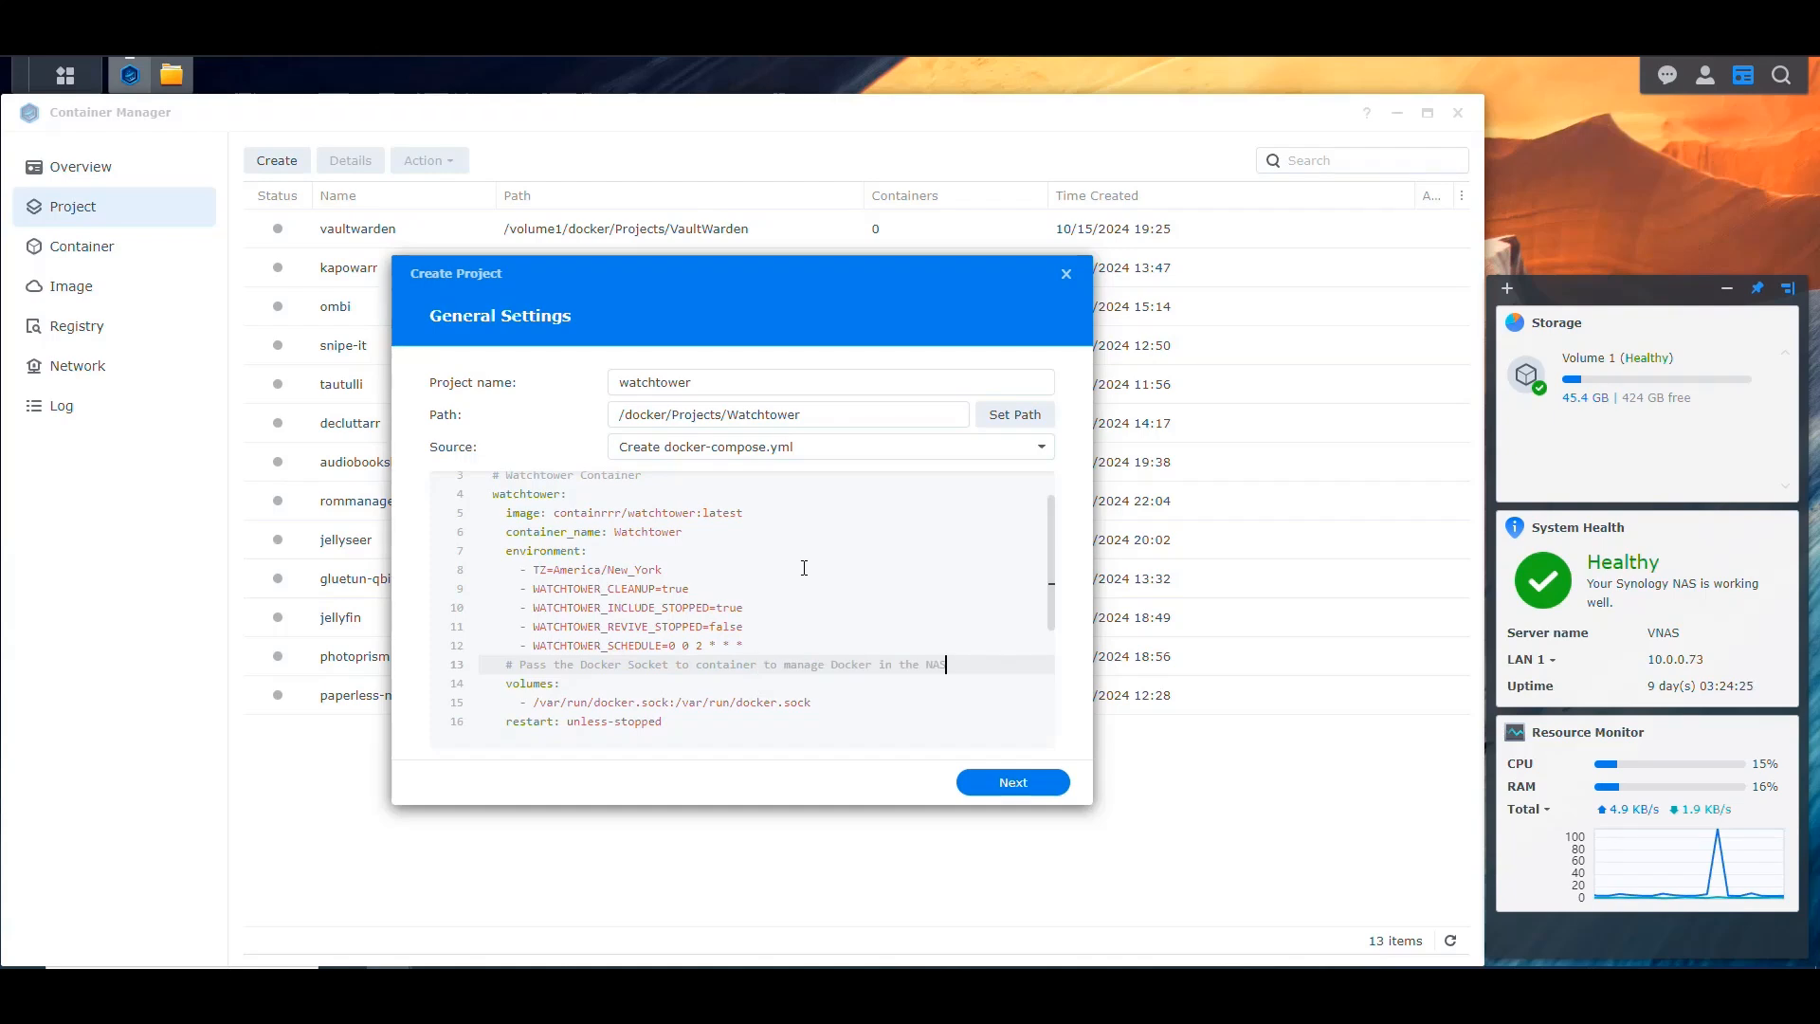
Step: Highlight the docker.sock mapping under volumes to examine it
key("Down")
Step: Copy the Mode 1 comment from the first line and paste it below the restart line at the end of the file
key("Down")
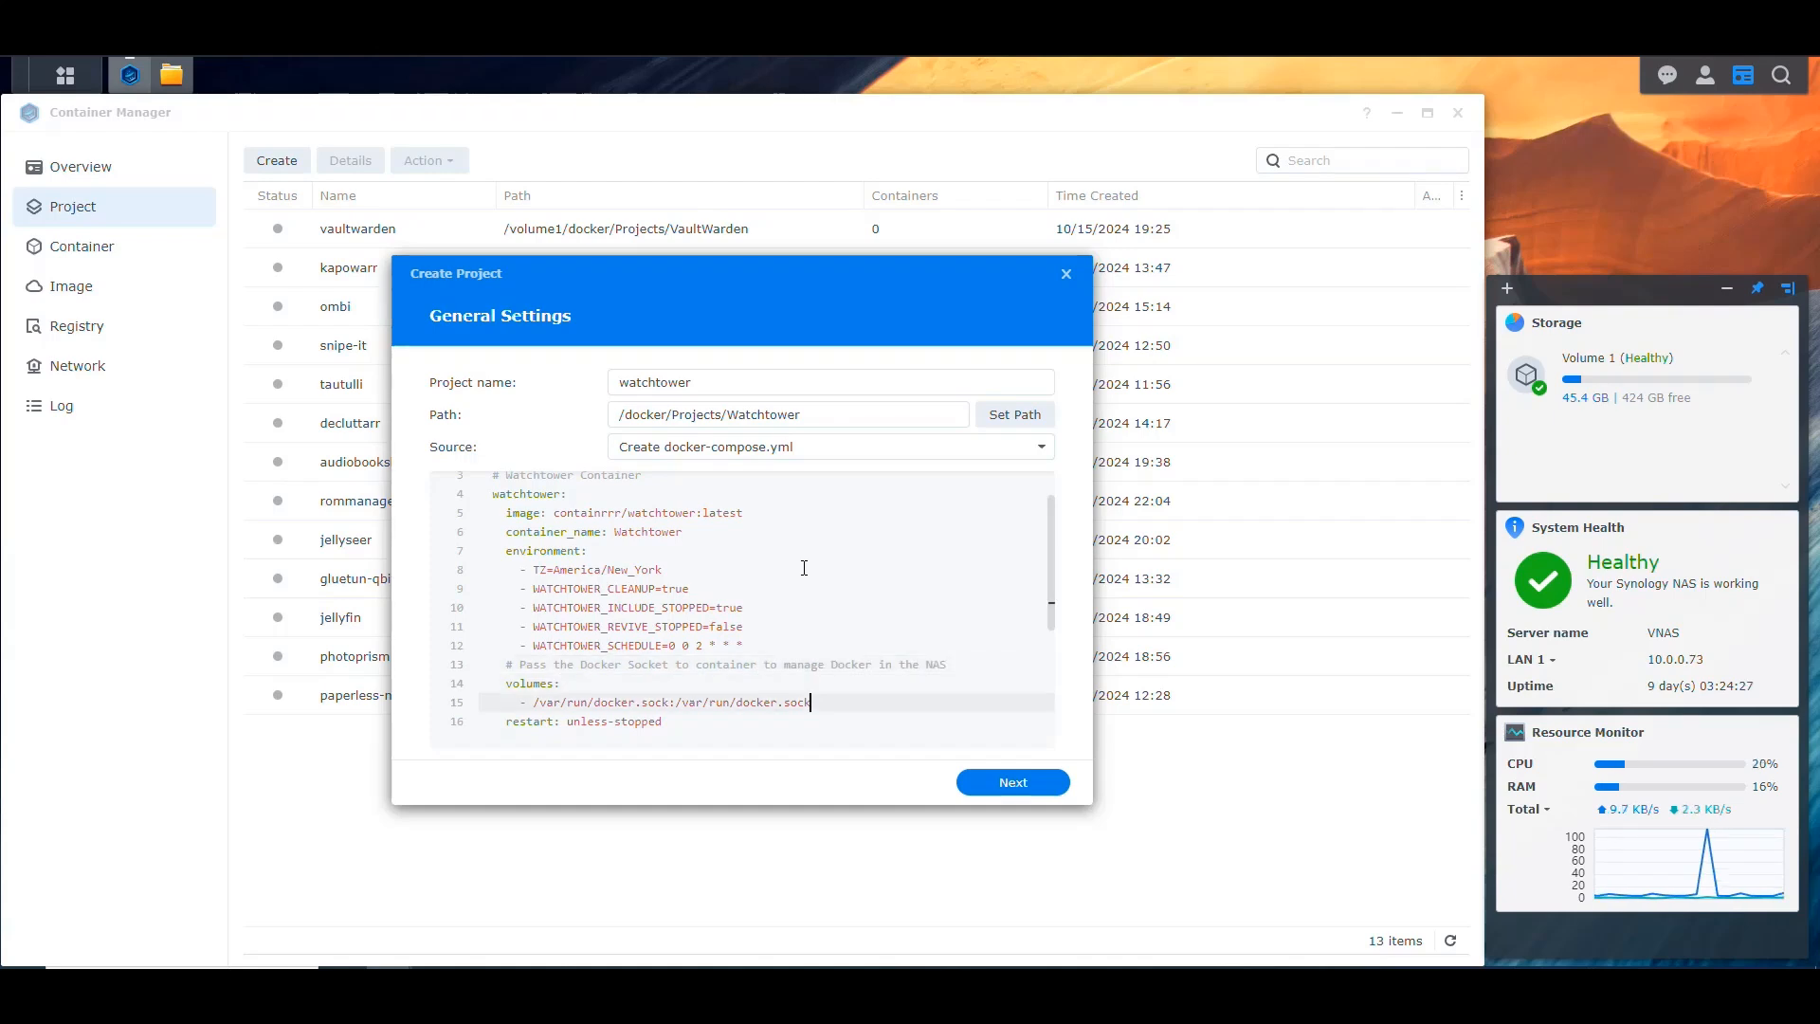
key("shift+Home")
key("shift+Right")
key("shift+Right")
key("End")
key("Down")
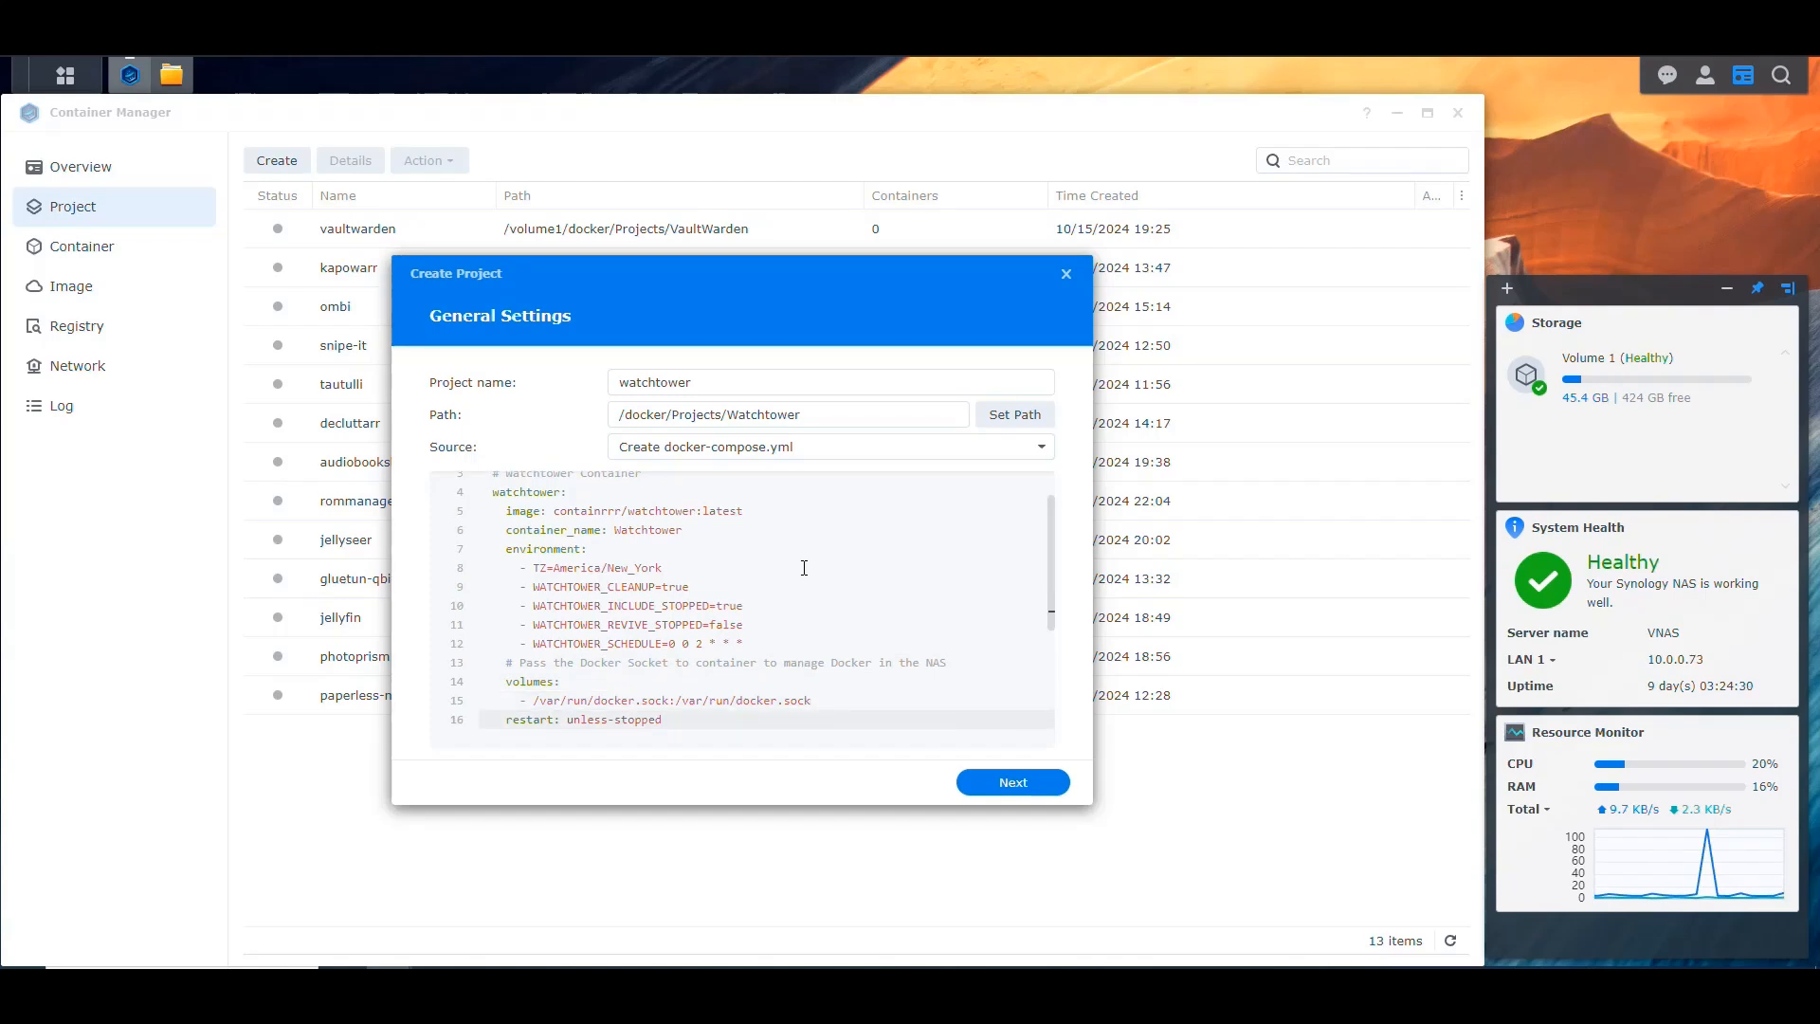
scroll(734, 580, "up", 1)
left_click_drag(781, 483, 479, 484)
key("ctrl+c")
scroll(707, 695, "down", 5)
left_click(686, 654)
key("ctrl+v")
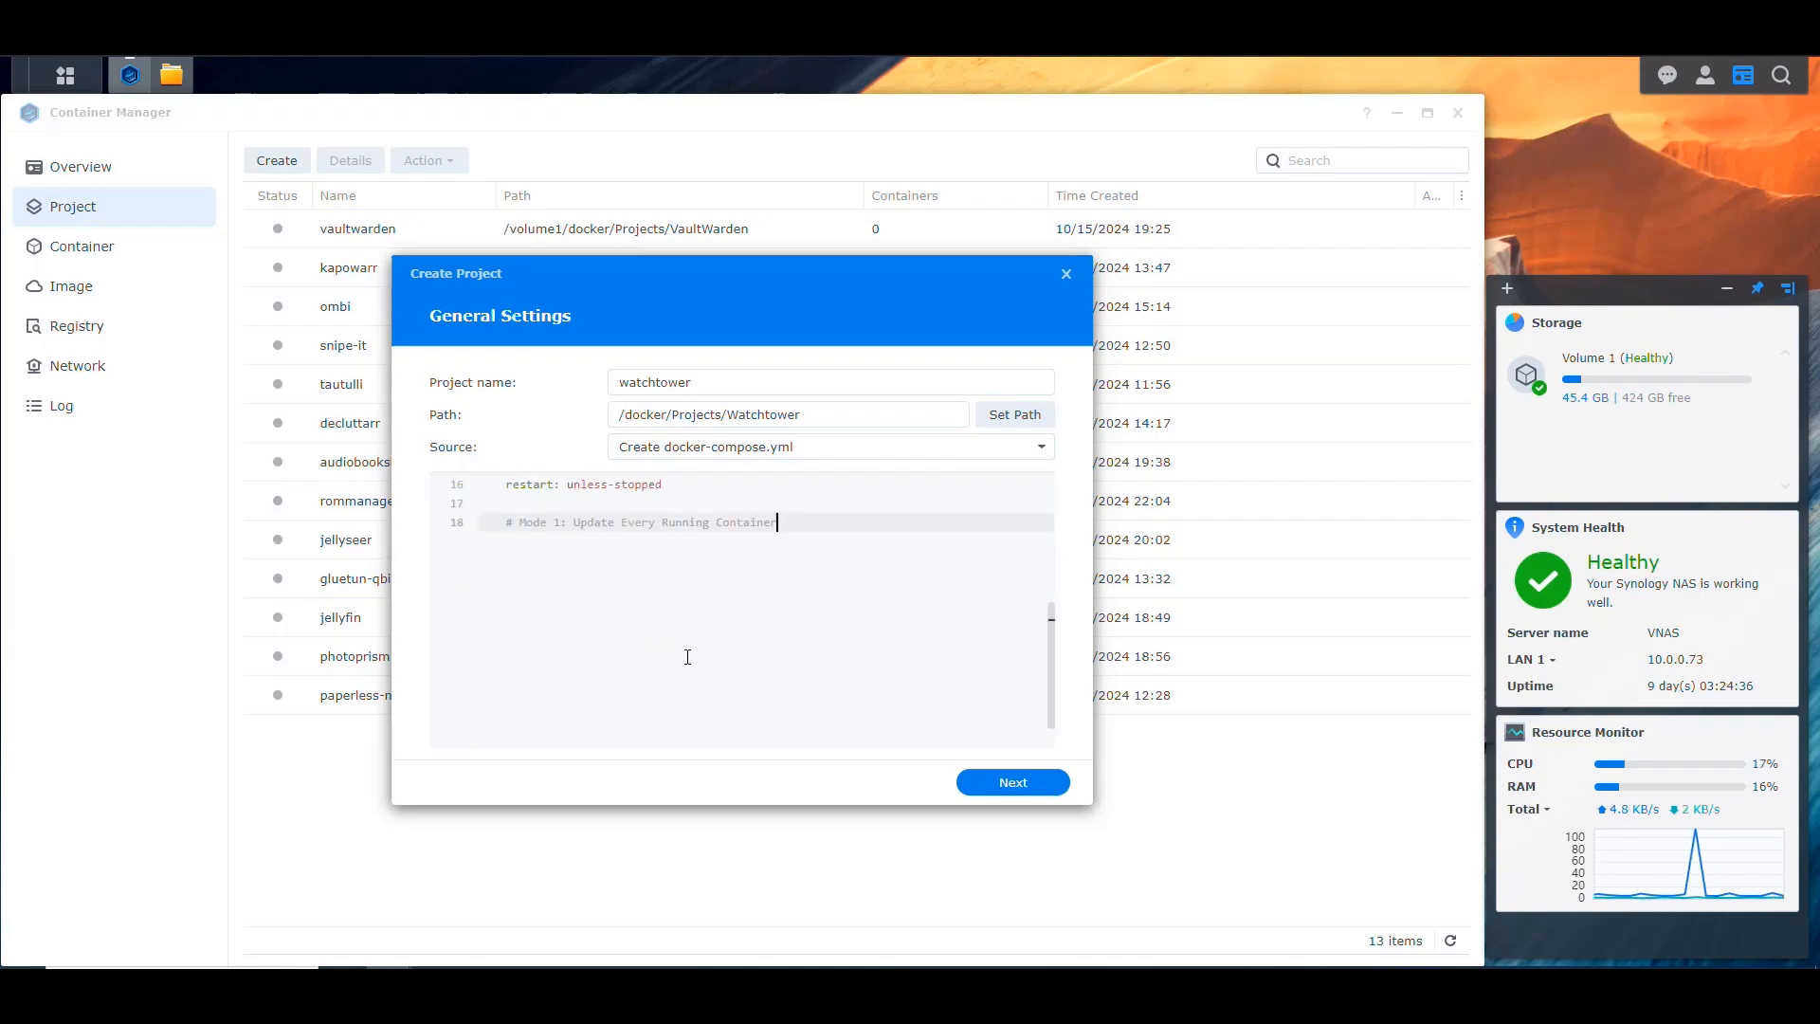
Step: Change the mode number in the pasted comment to 2
key("Right")
key("Right")
key("BackSpace")
type("2")
Step: Reword the Mode 2 comment to read "Update Named Running Containers"
key("Right")
key("Right")
key("Right")
key("Right")
key("Right")
key("Right")
key("Right")
key("Right")
key("Right")
key("shift+Right")
key("shift+Right")
key("shift+Right")
key("shift+Right")
key("shift+Right")
key("shift+Right")
key("shift+Right")
key("shift+Right")
key("shift+Right")
key("shift+Right")
key("shift+Left")
key("shift+Left")
key("shift+Left")
key("shift+Left")
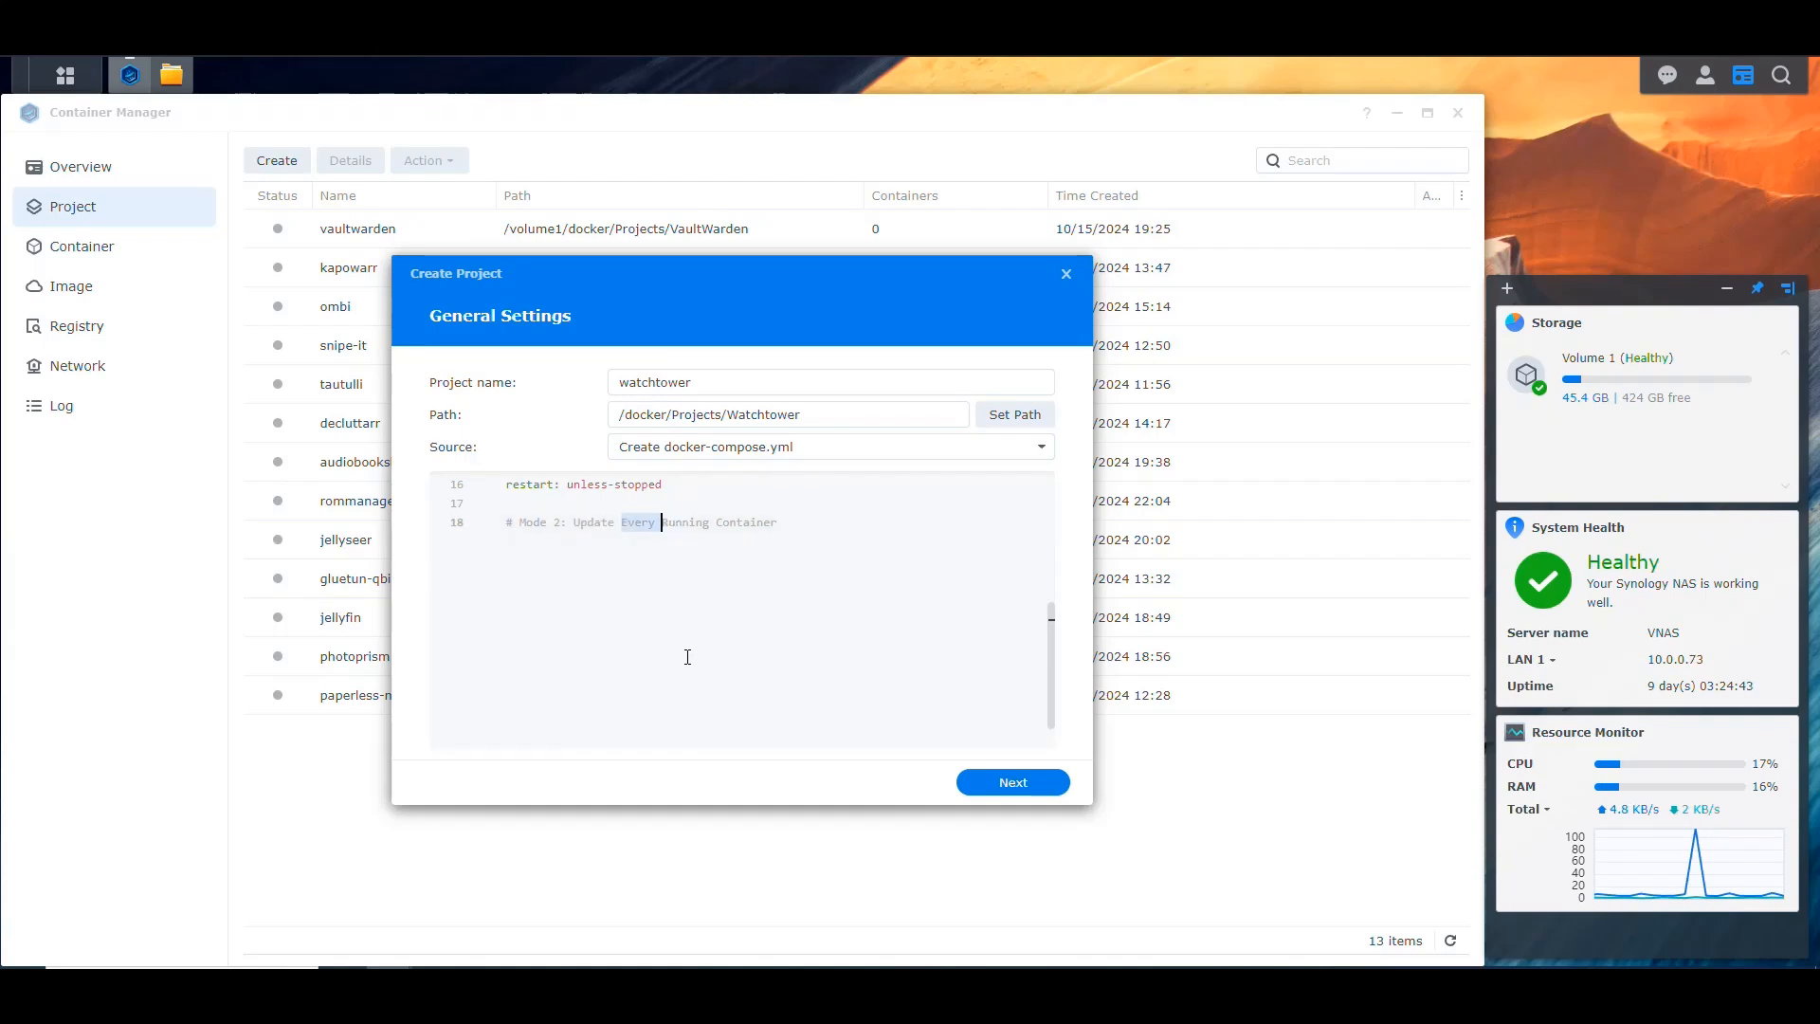
type("Named")
key("End")
type("s")
Step: Paste the second watchtower compose configuration, with its own services block, under the Mode 2 comment
key("Return")
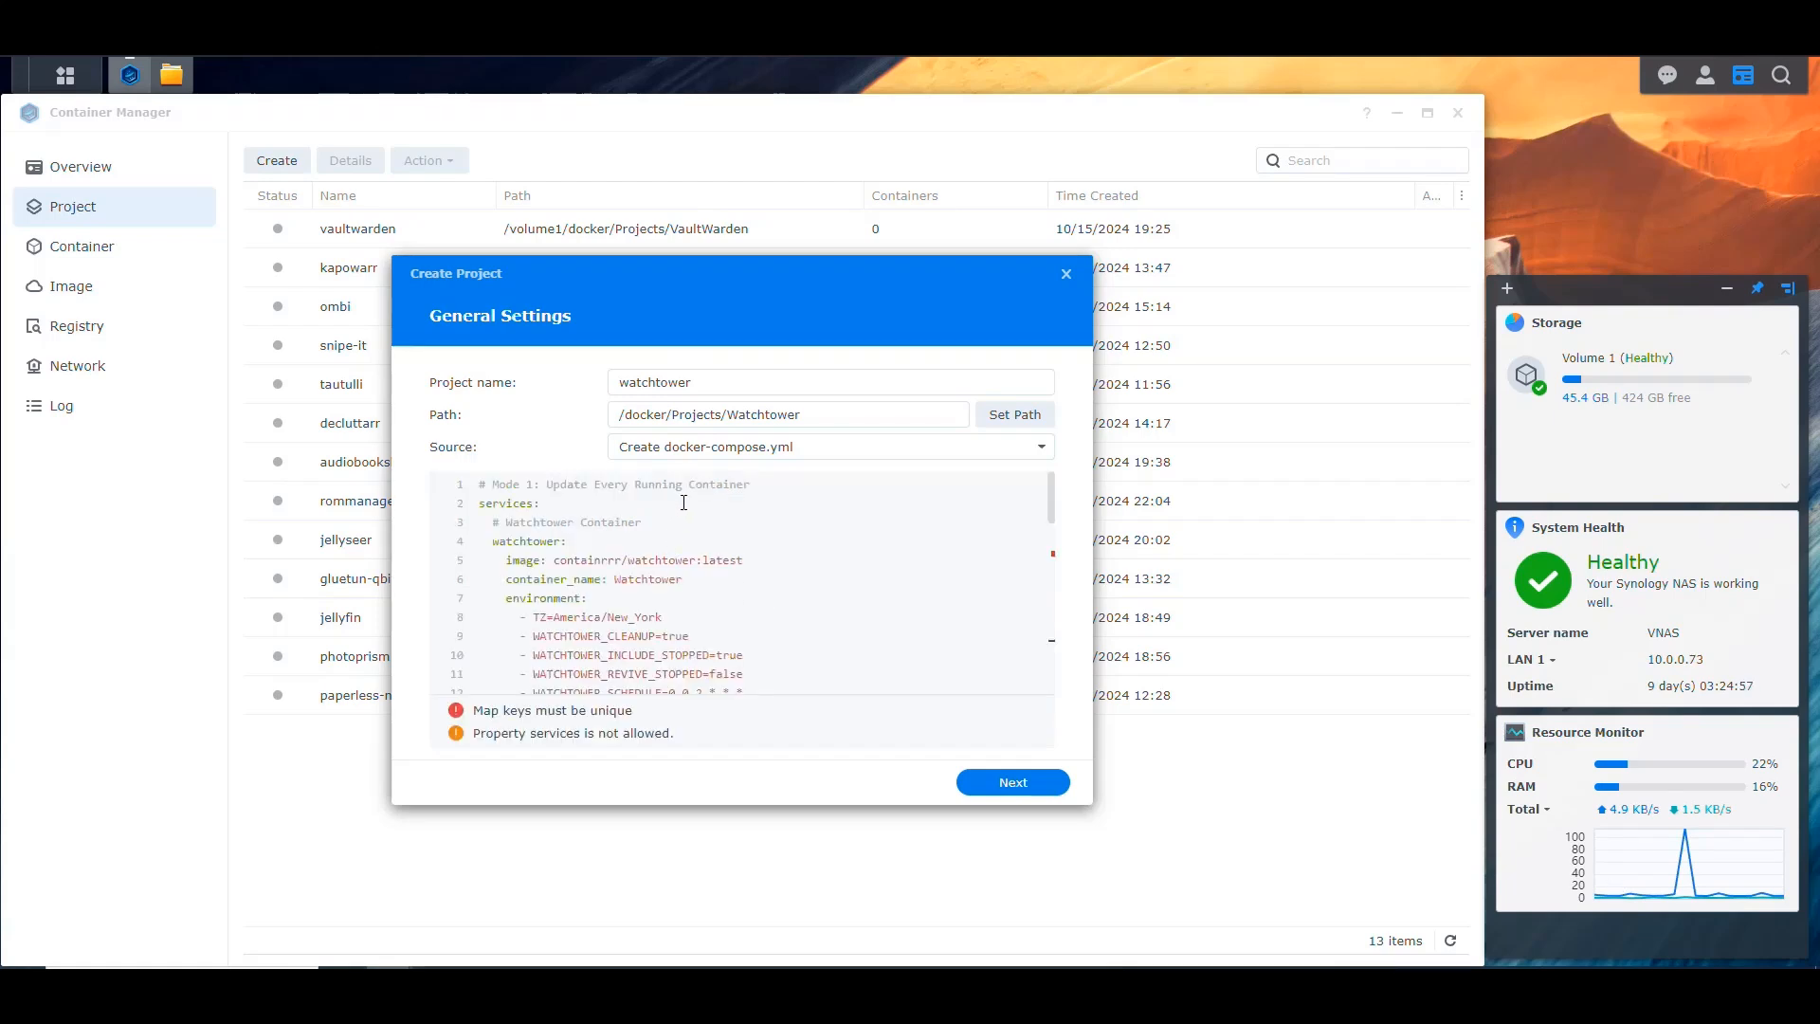
scroll(687, 531, "down", 4)
left_click(705, 582)
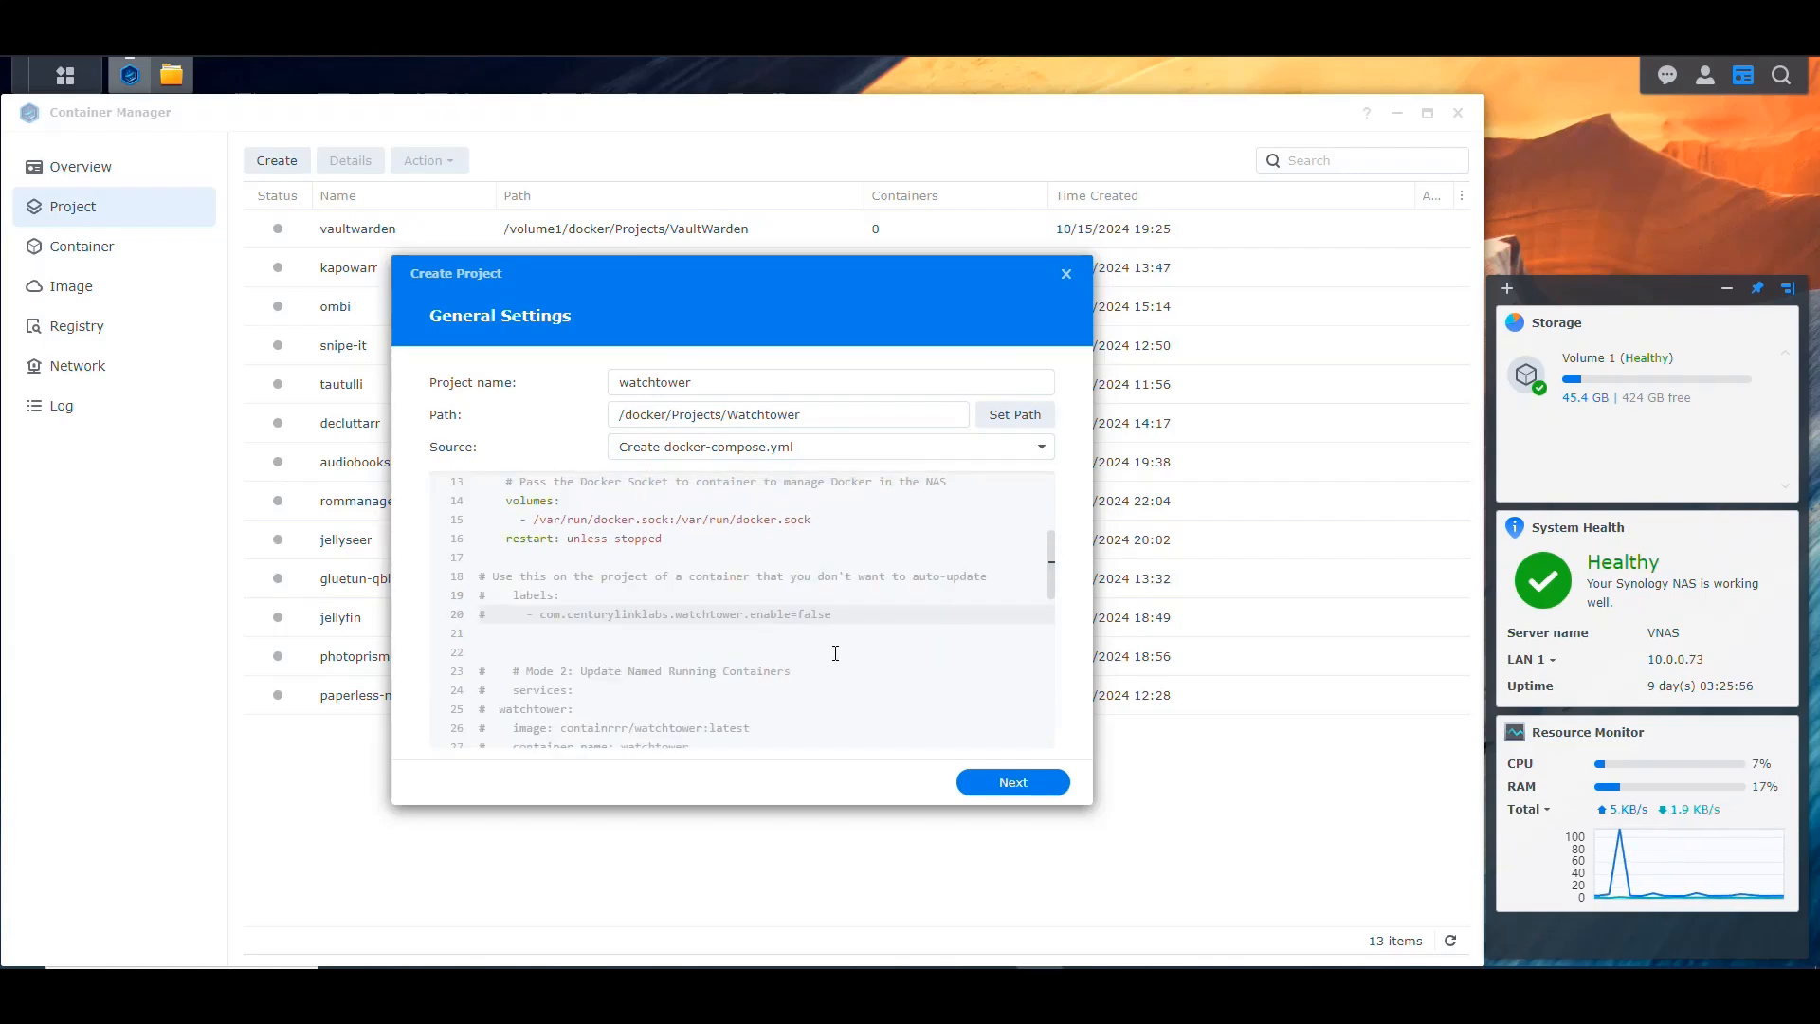
Step: Examine the commented-out com.centurylinklabs.watchtower.enable=false label block and the commented-out Mode 2 configuration below it
scroll(791, 563, "up", 4)
scroll(790, 563, "down", 4)
scroll(664, 626, "up", 4)
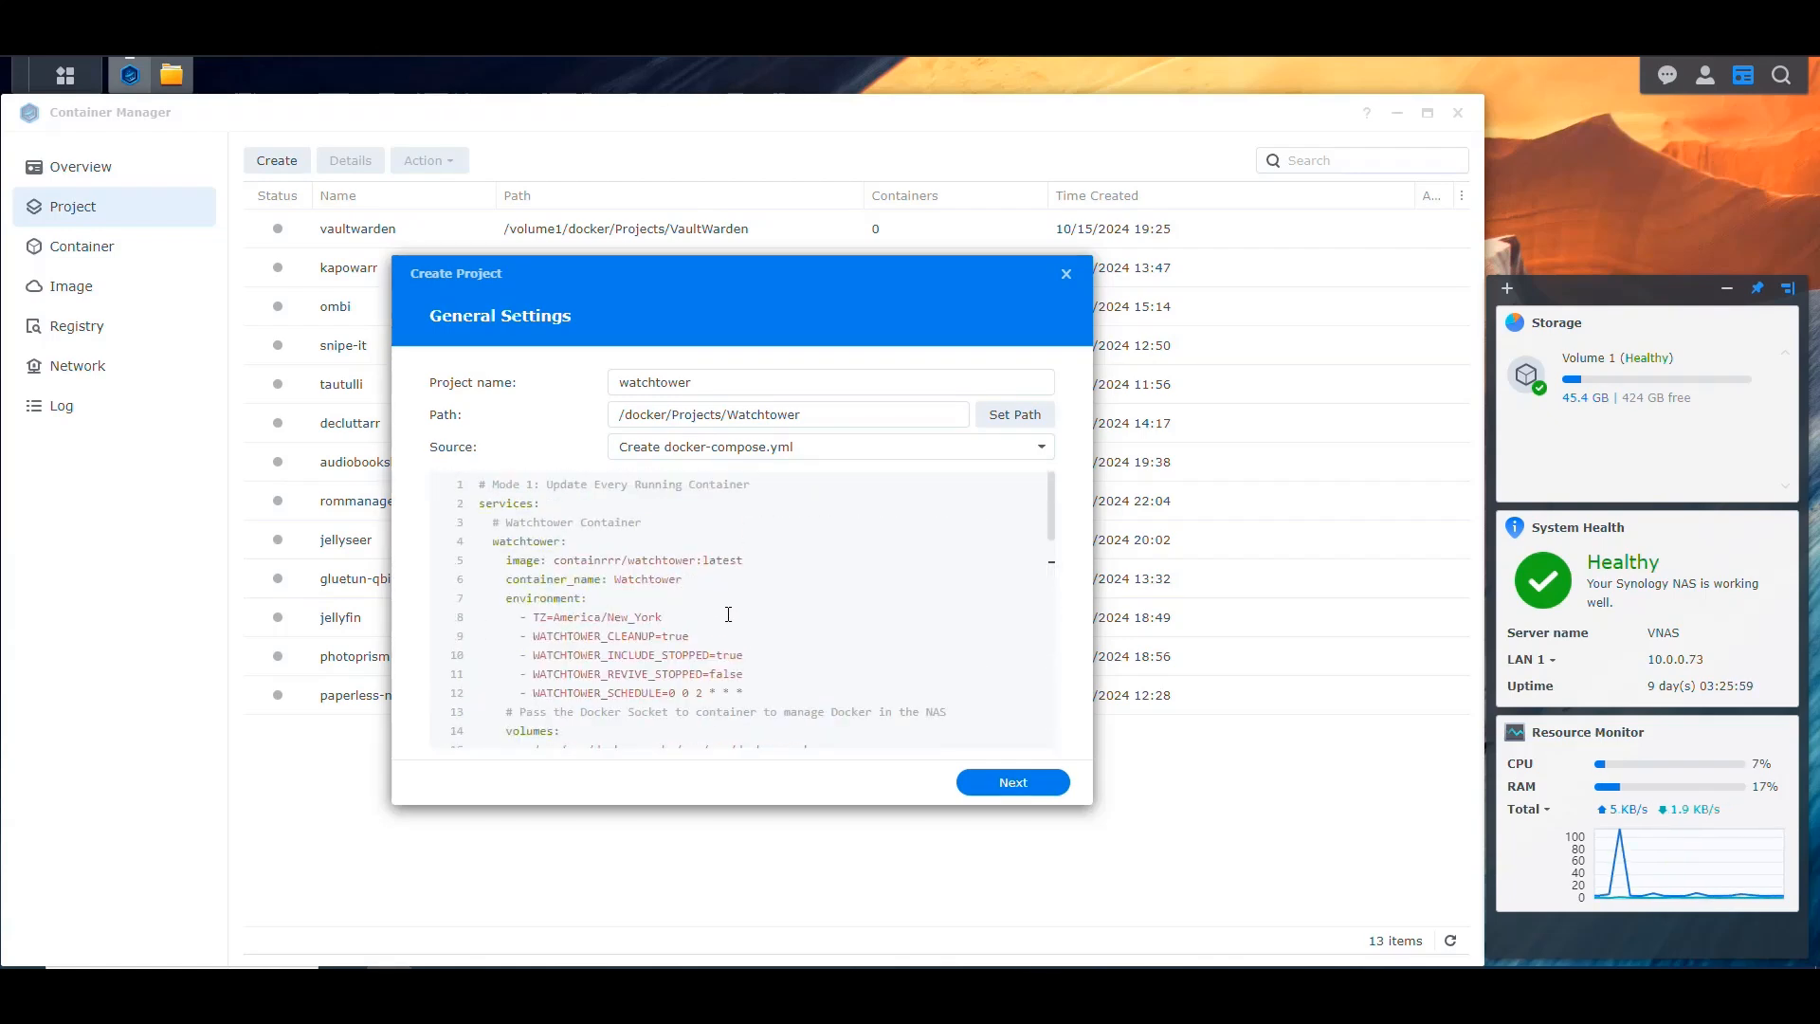
scroll(728, 614, "down", 3)
left_click(853, 607)
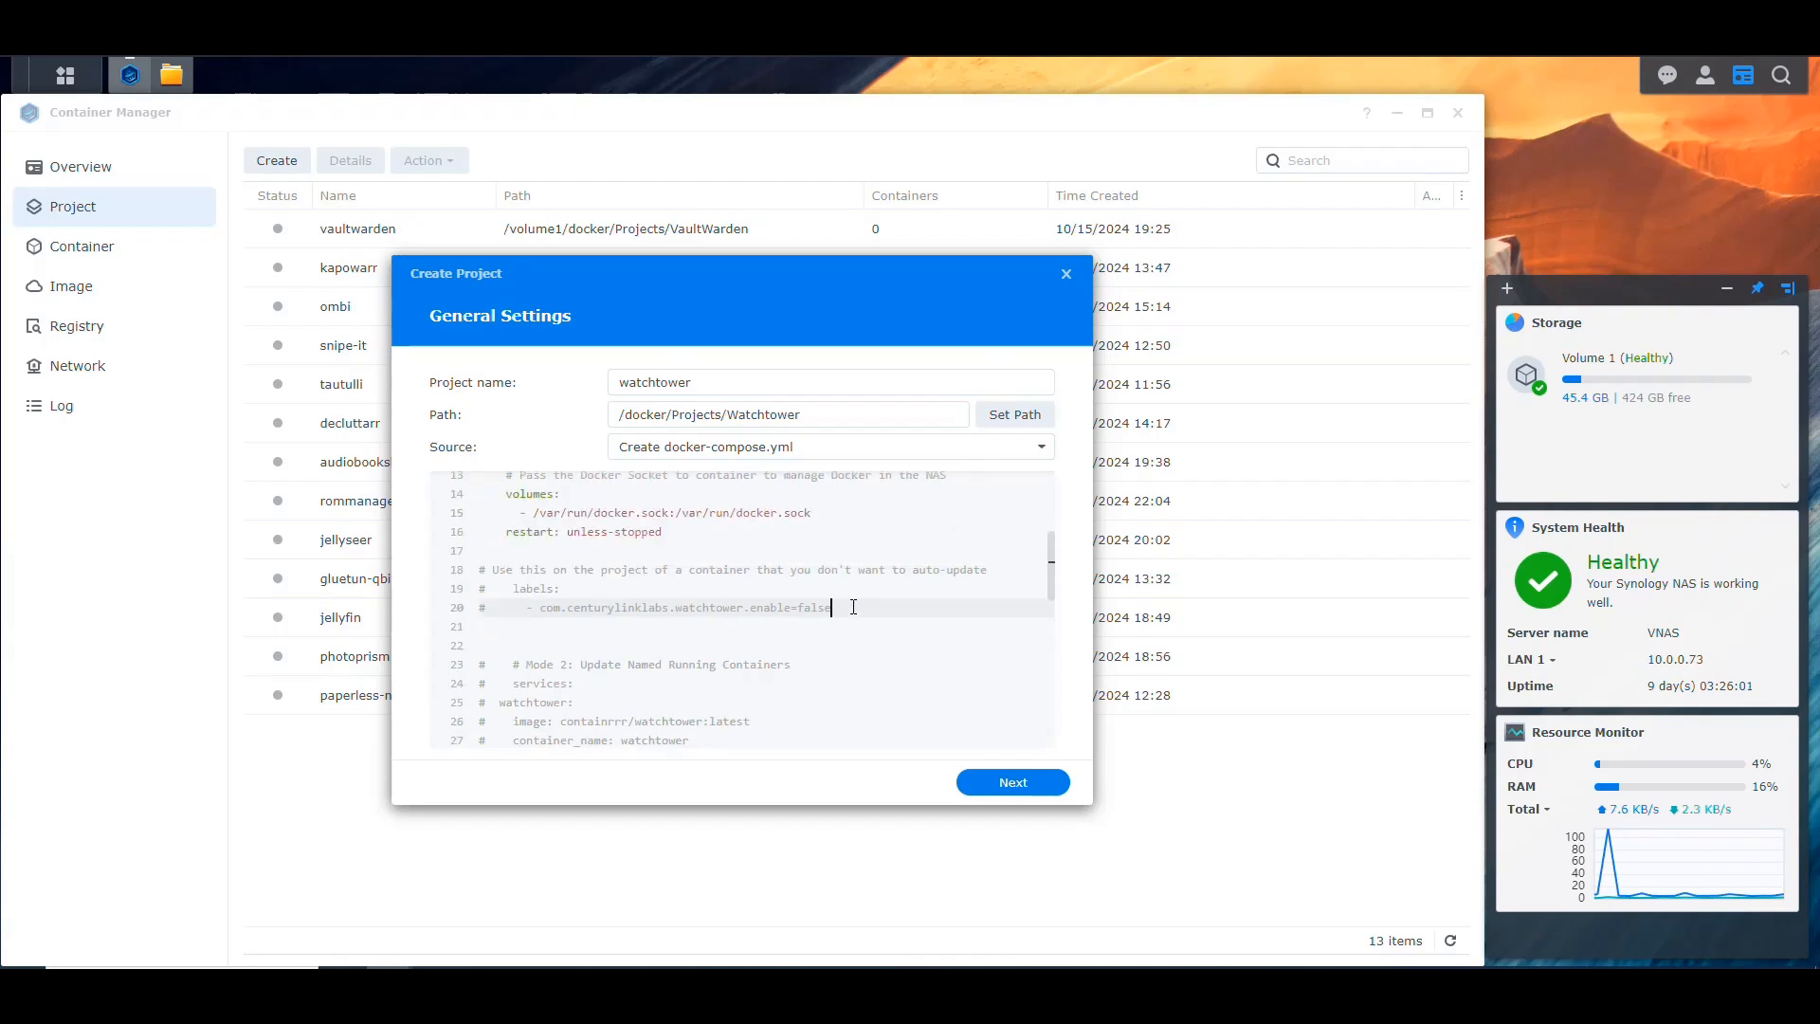
left_click_drag(834, 607, 437, 576)
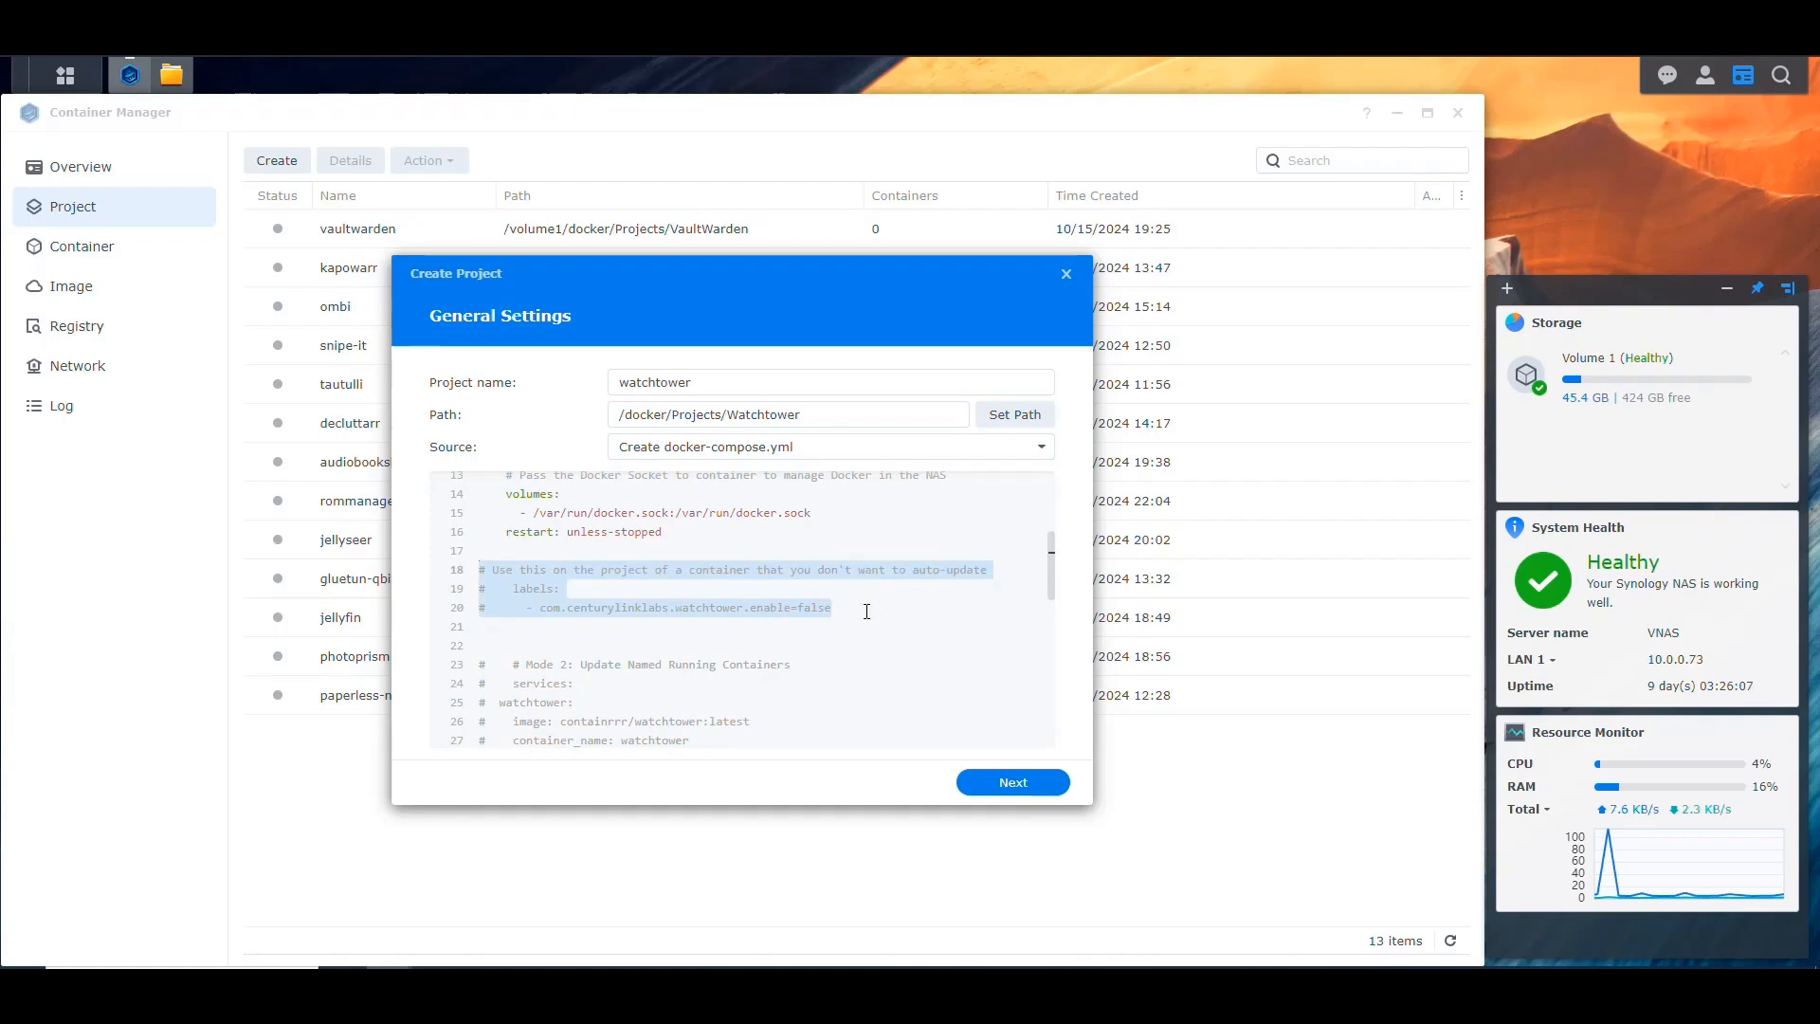
left_click(866, 611)
left_click_drag(866, 612, 702, 607)
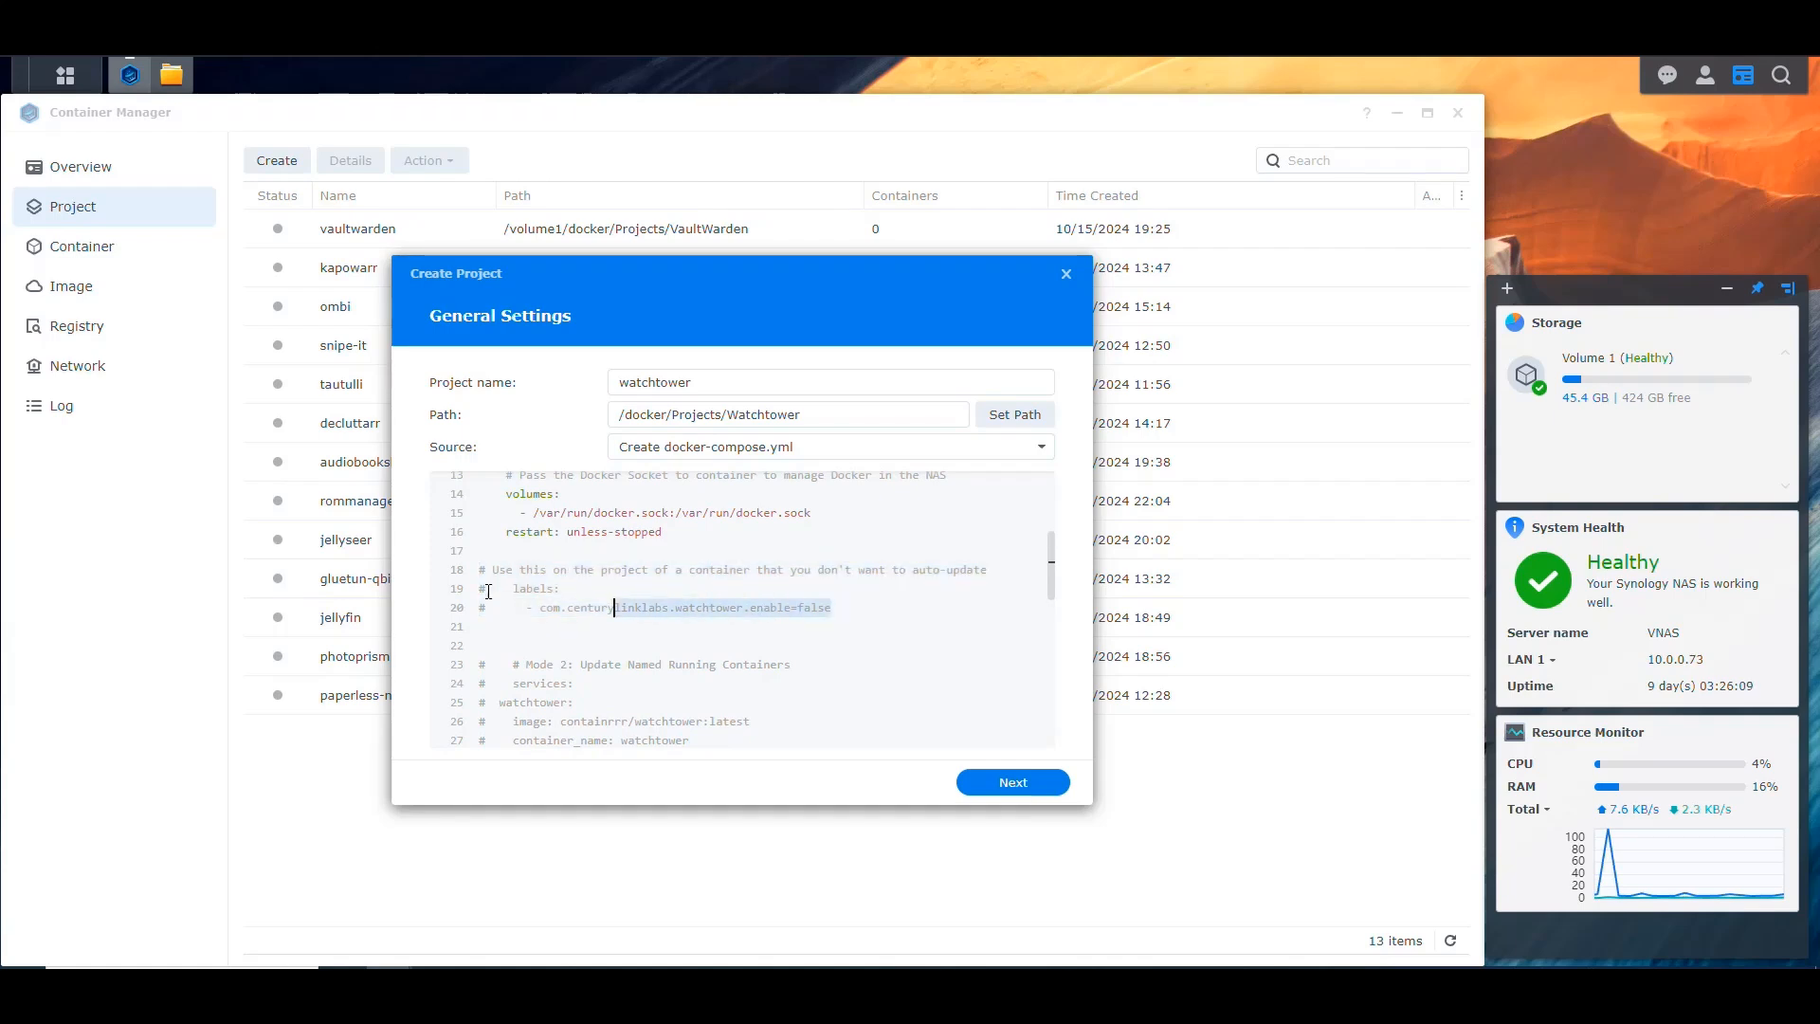
left_click_drag(524, 595, 457, 571)
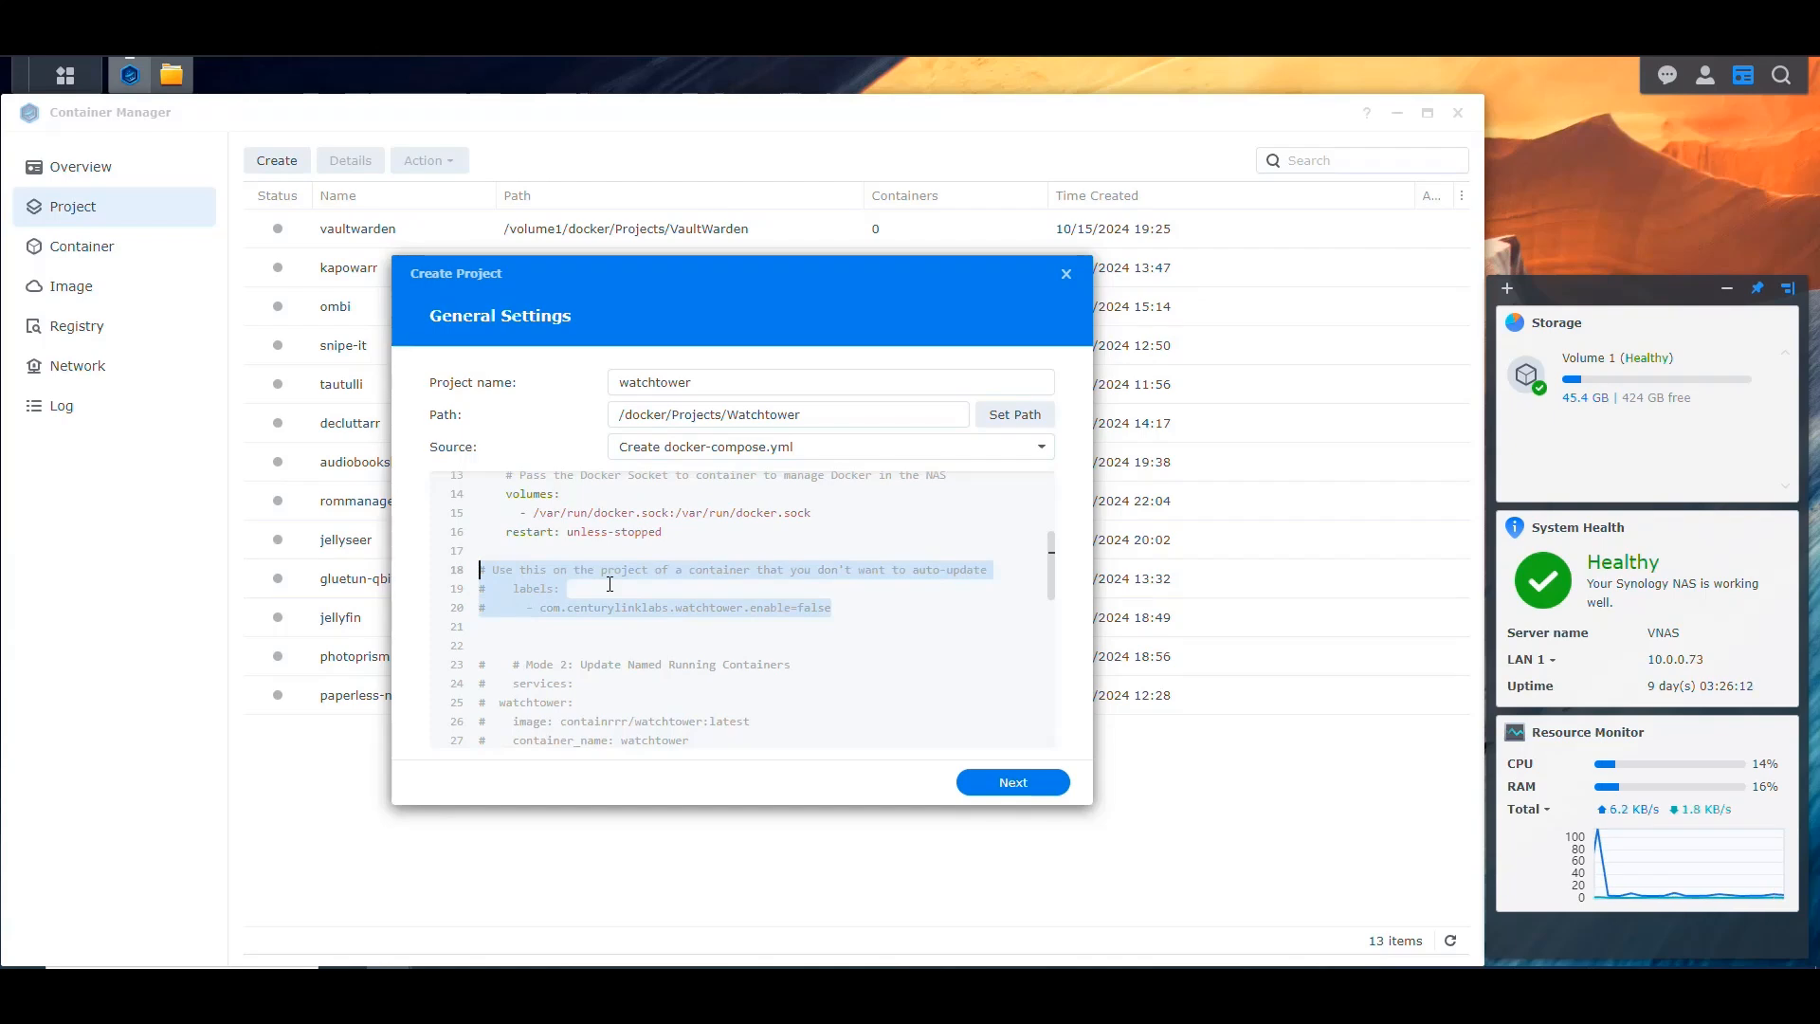
scroll(610, 584, "down", 3)
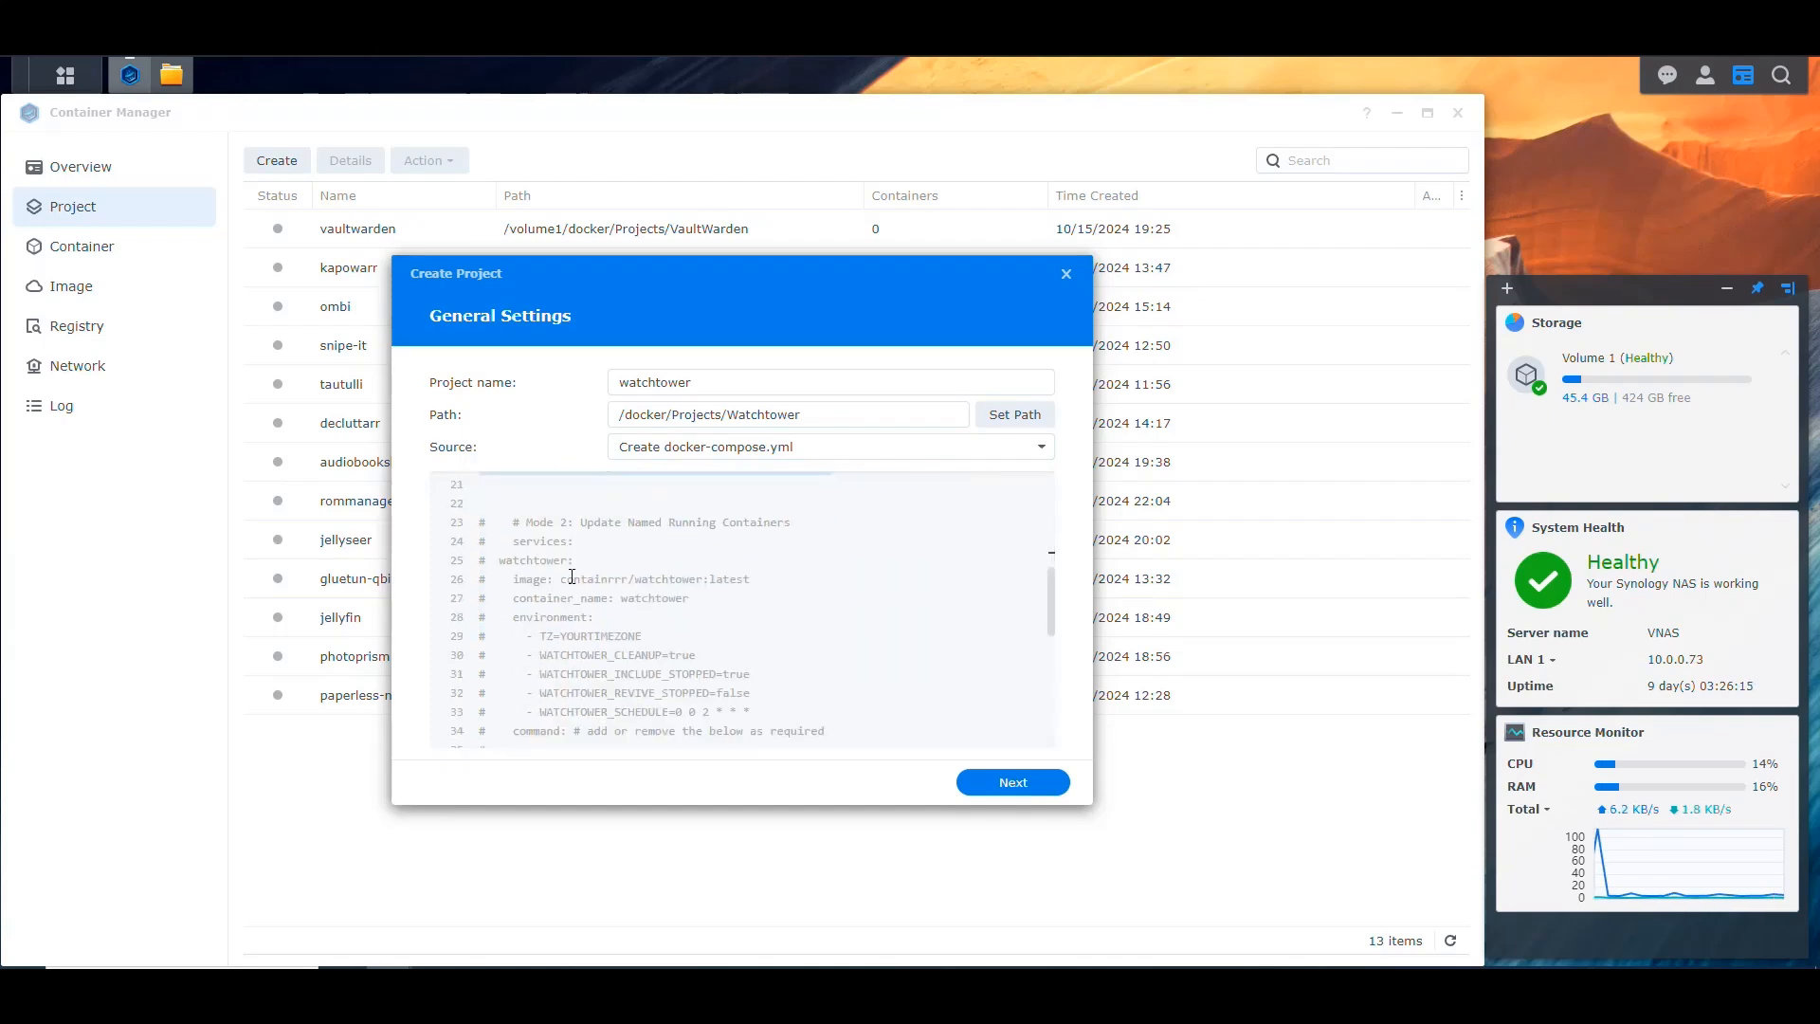
left_click_drag(515, 523, 686, 686)
scroll(644, 677, "down", 5)
left_click(778, 653)
scroll(778, 653, "up", 15)
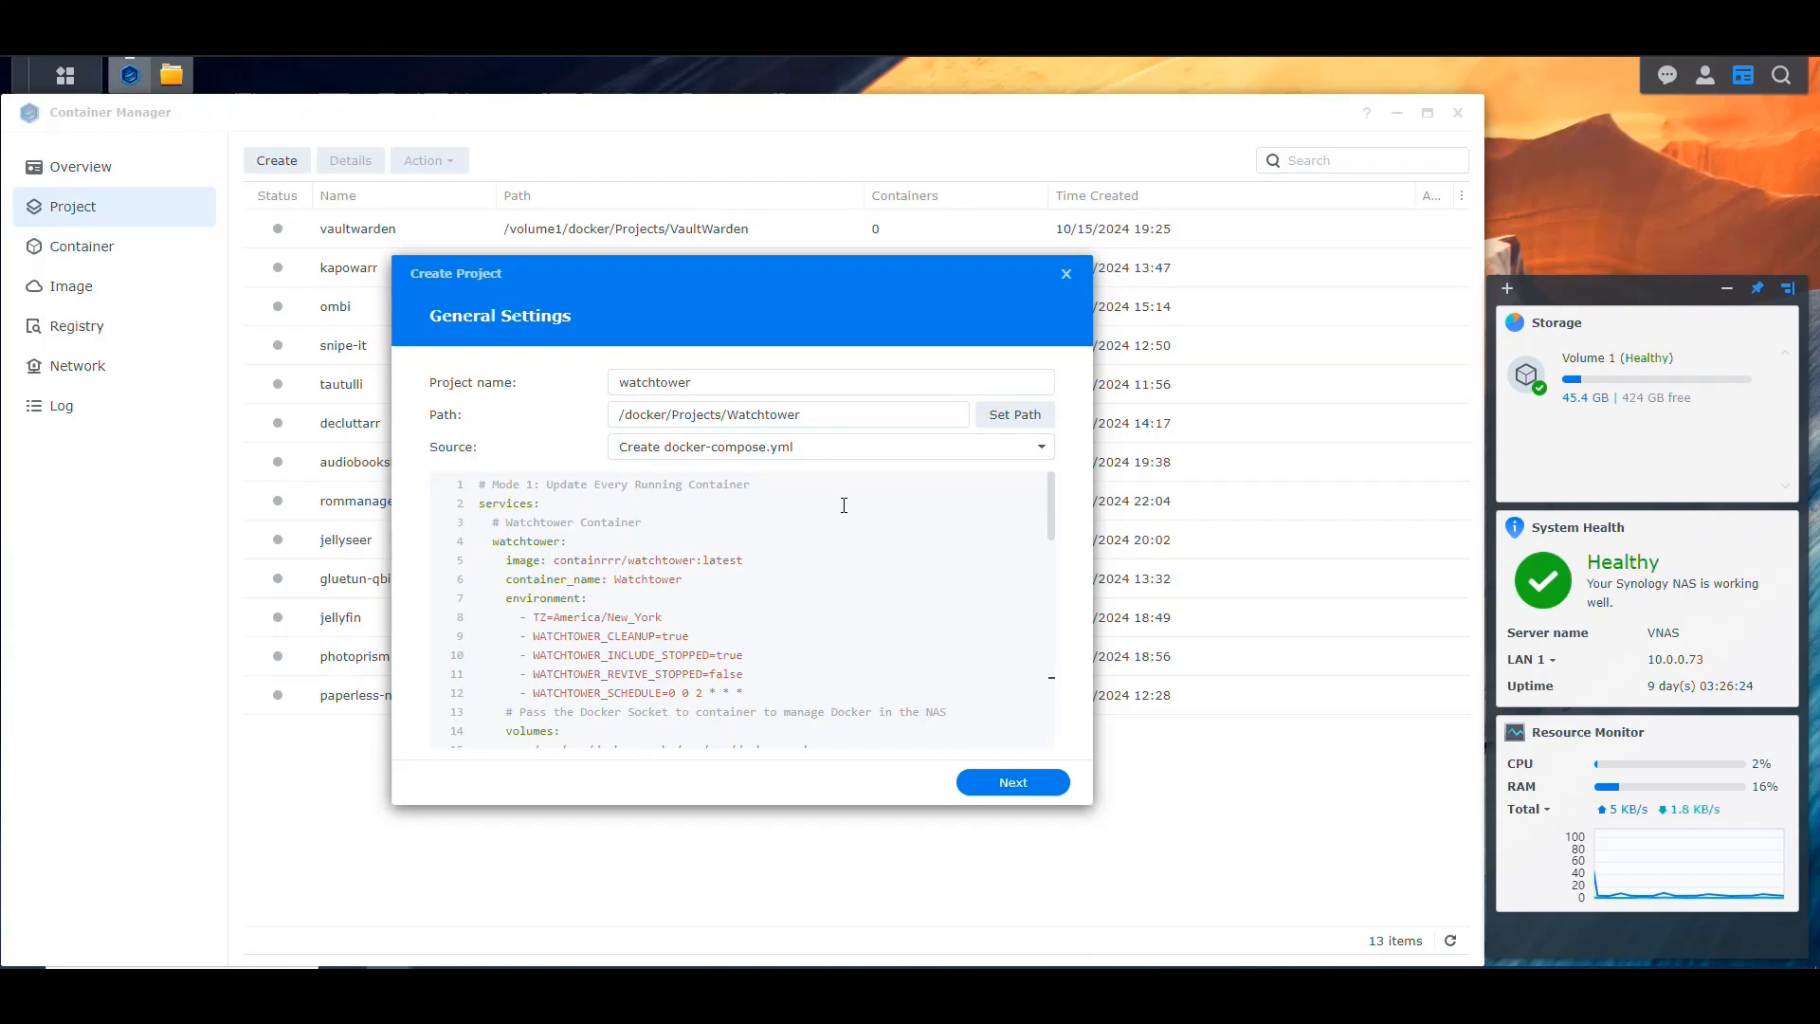
Step: Highlight the time zone value and the WATCHTOWER_CLEANUP variable in the Mode 1 environment section to review them
left_click(616, 612)
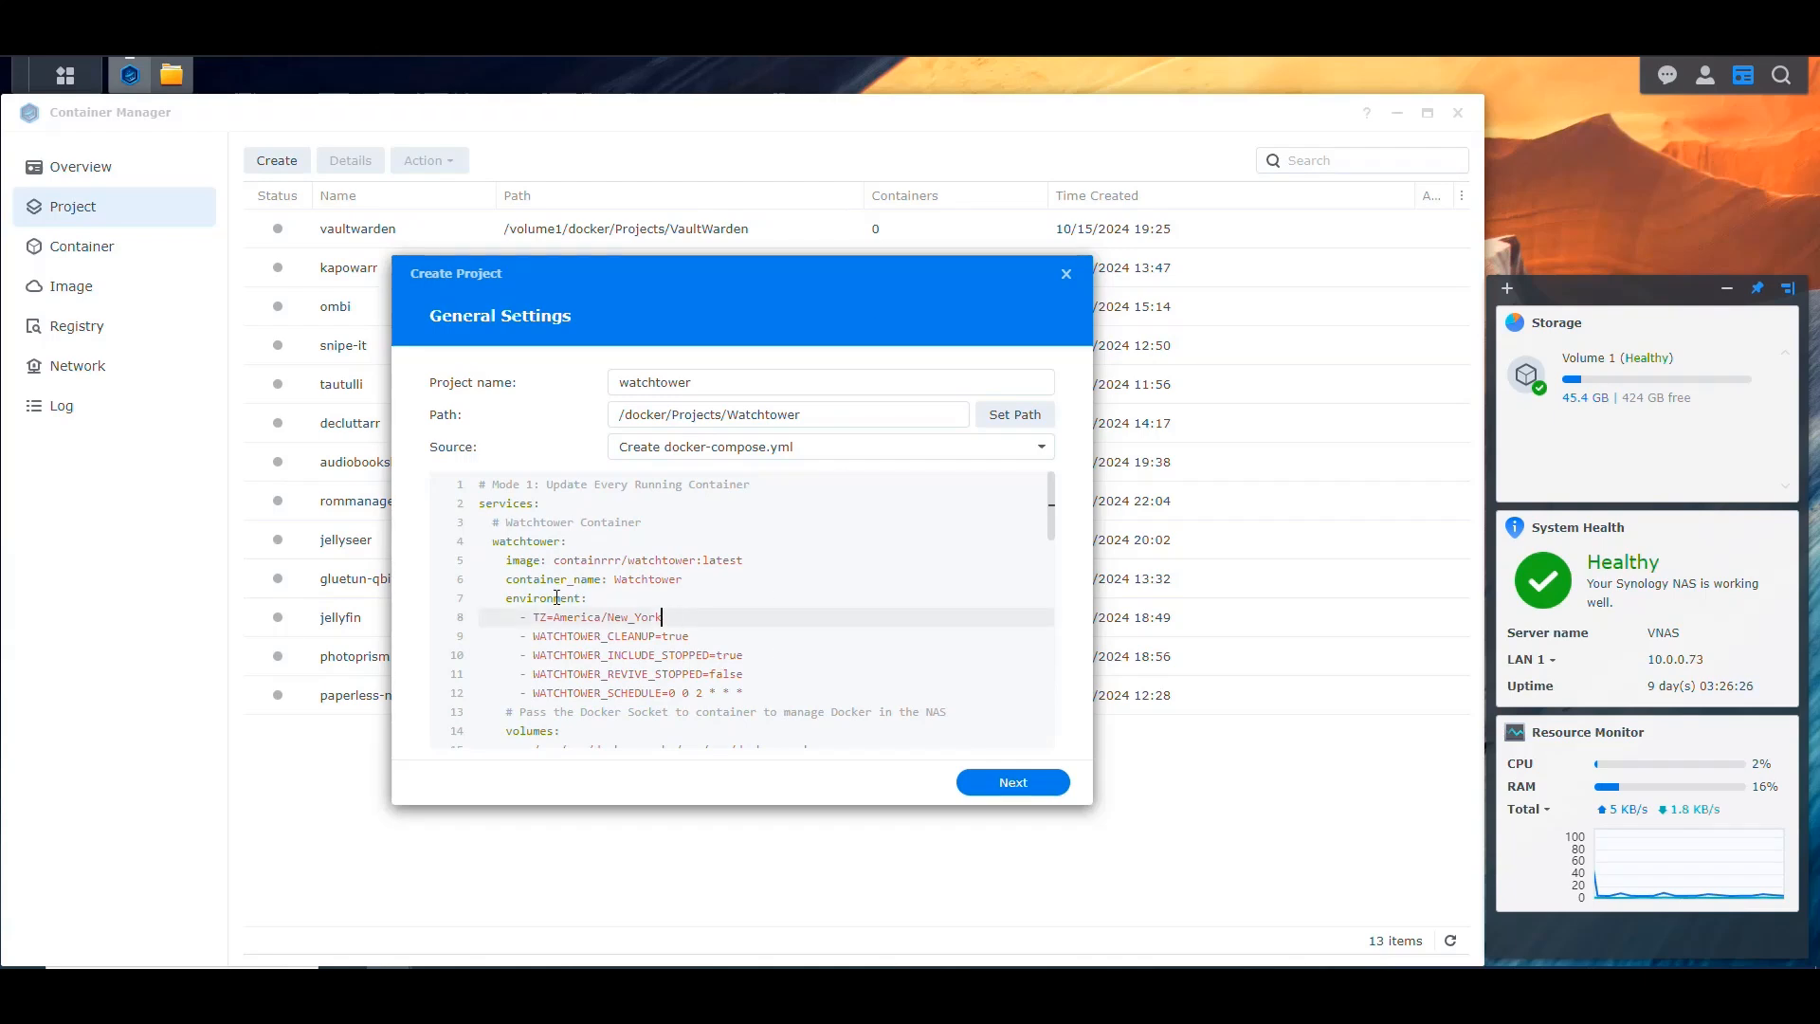
left_click_drag(669, 617, 555, 617)
left_click(691, 616)
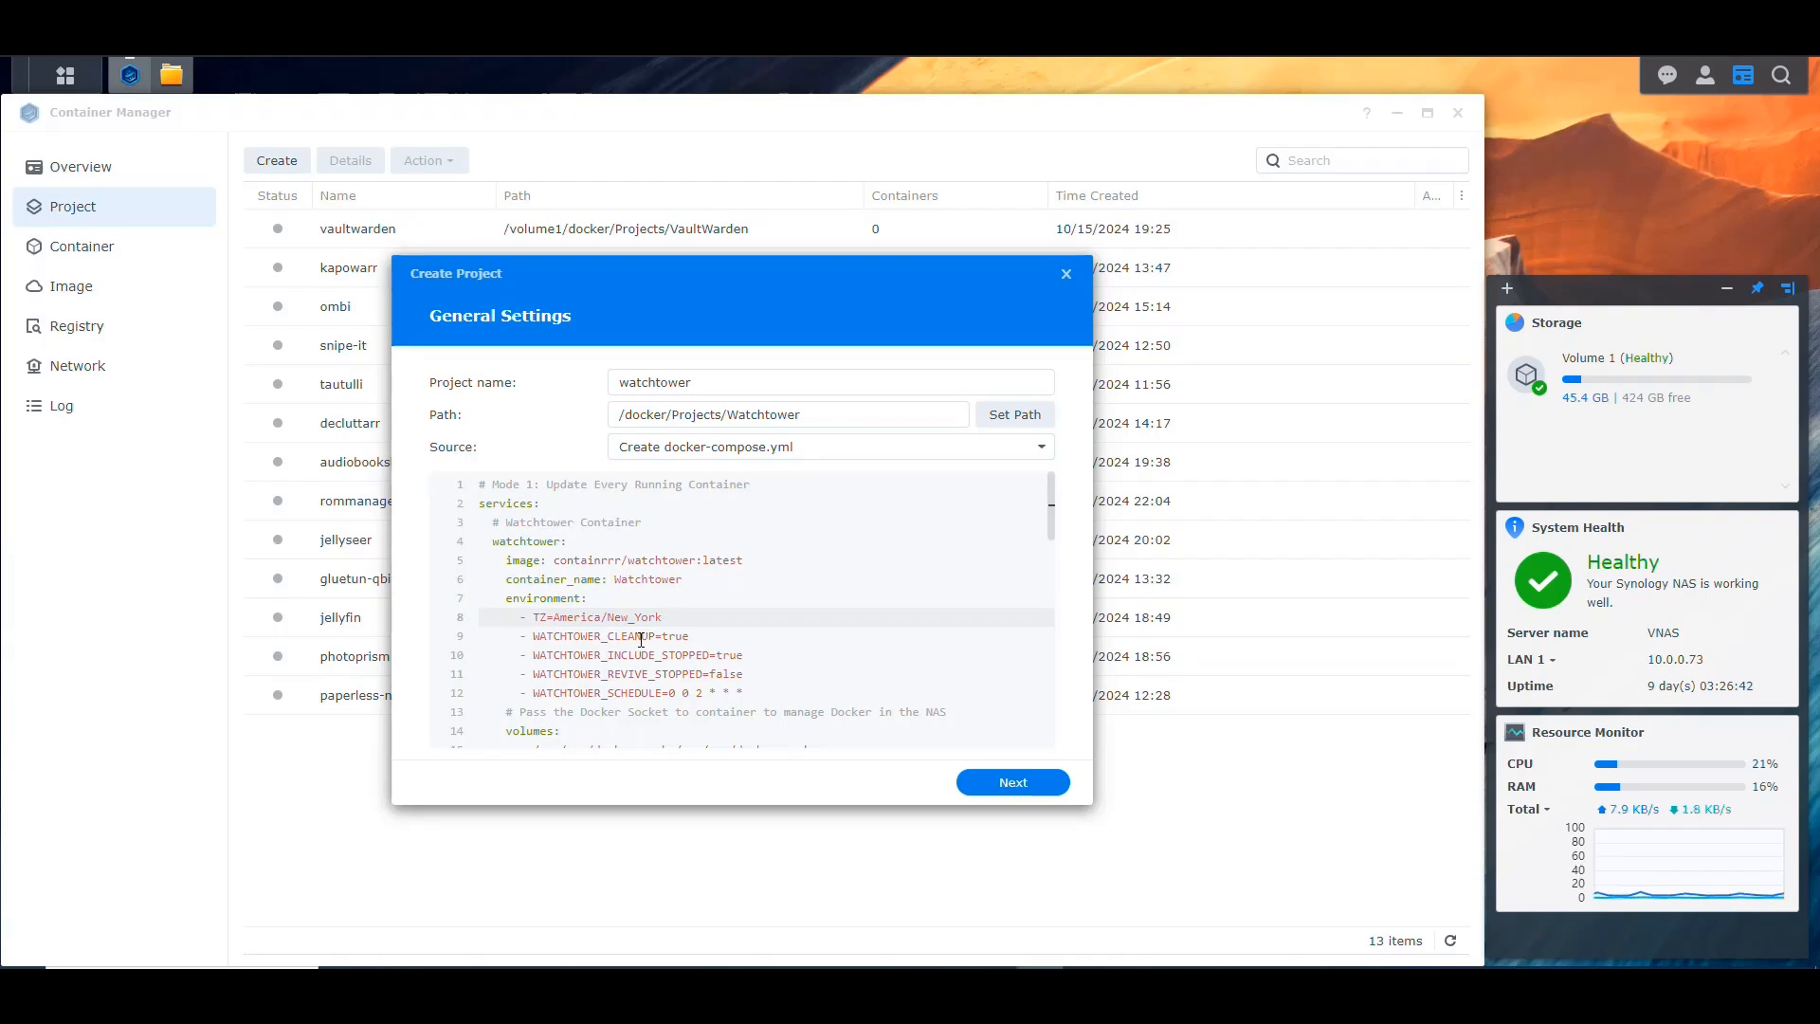
left_click_drag(654, 636, 539, 637)
left_click(722, 640)
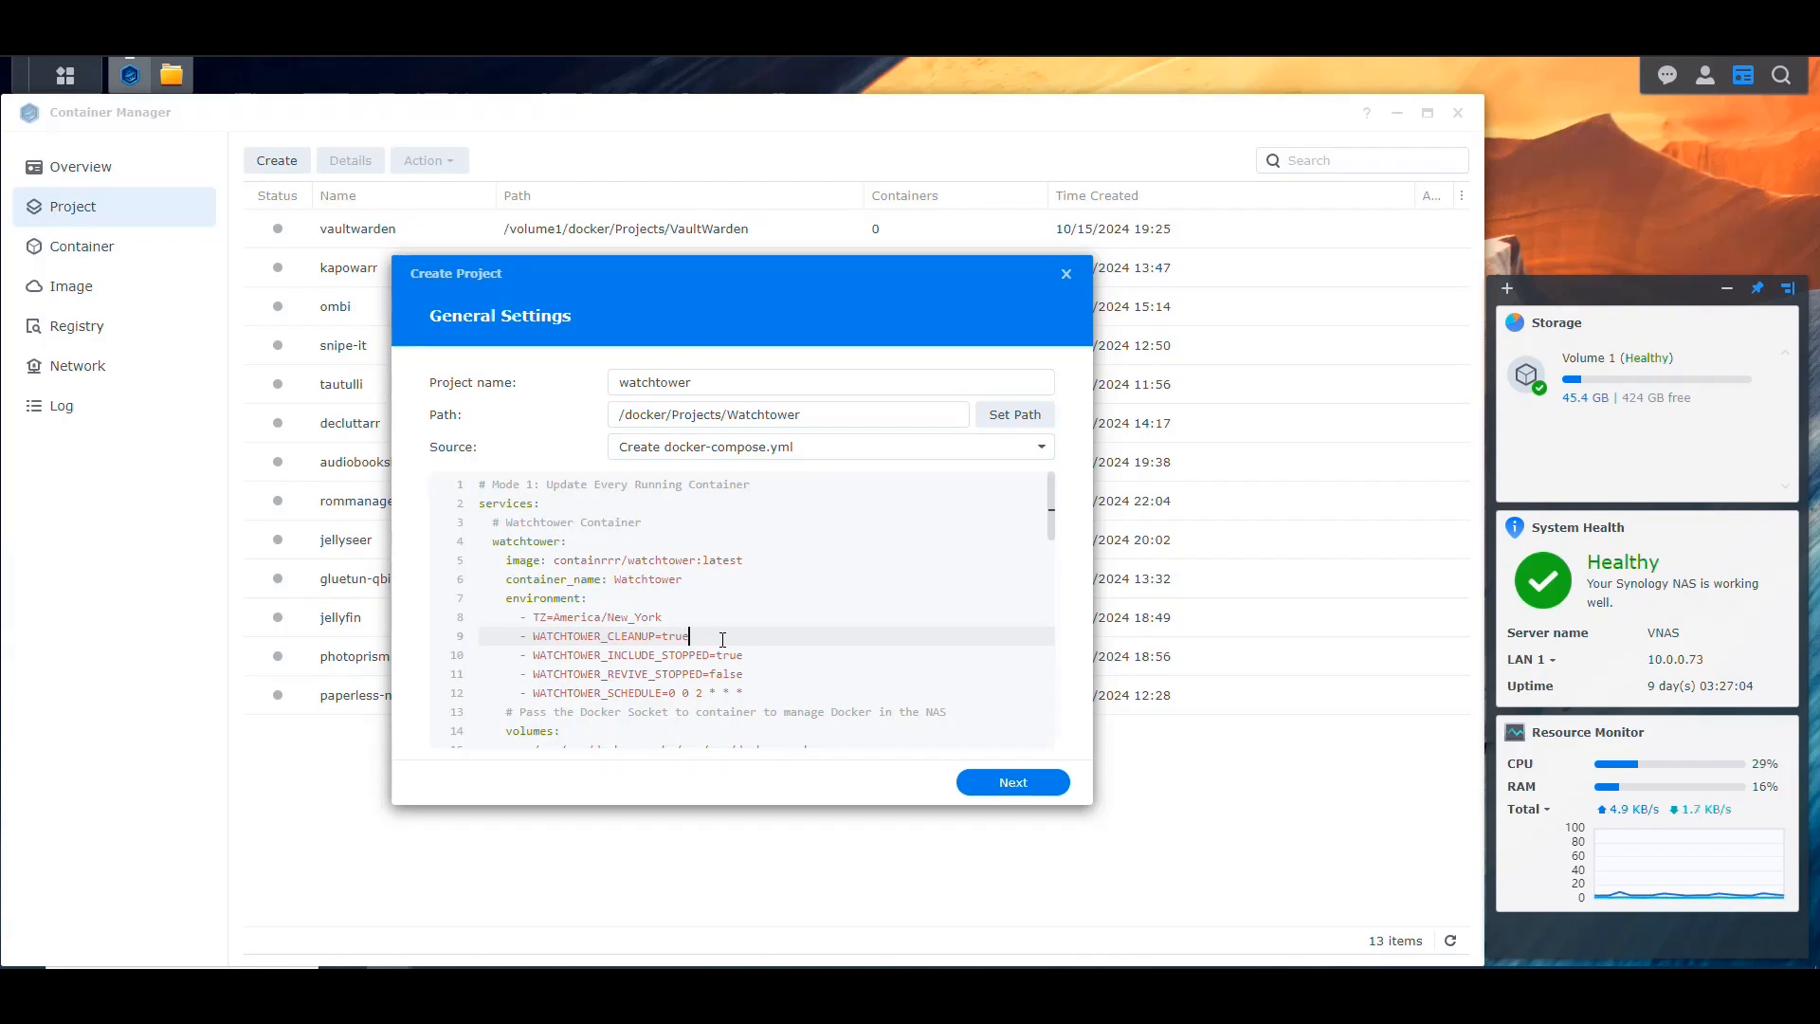
Step: Highlight the WATCHTOWER_INCLUDE_STOPPED variable and the values of the include-stopped and revive-stopped settings to review them
double_click(654, 664)
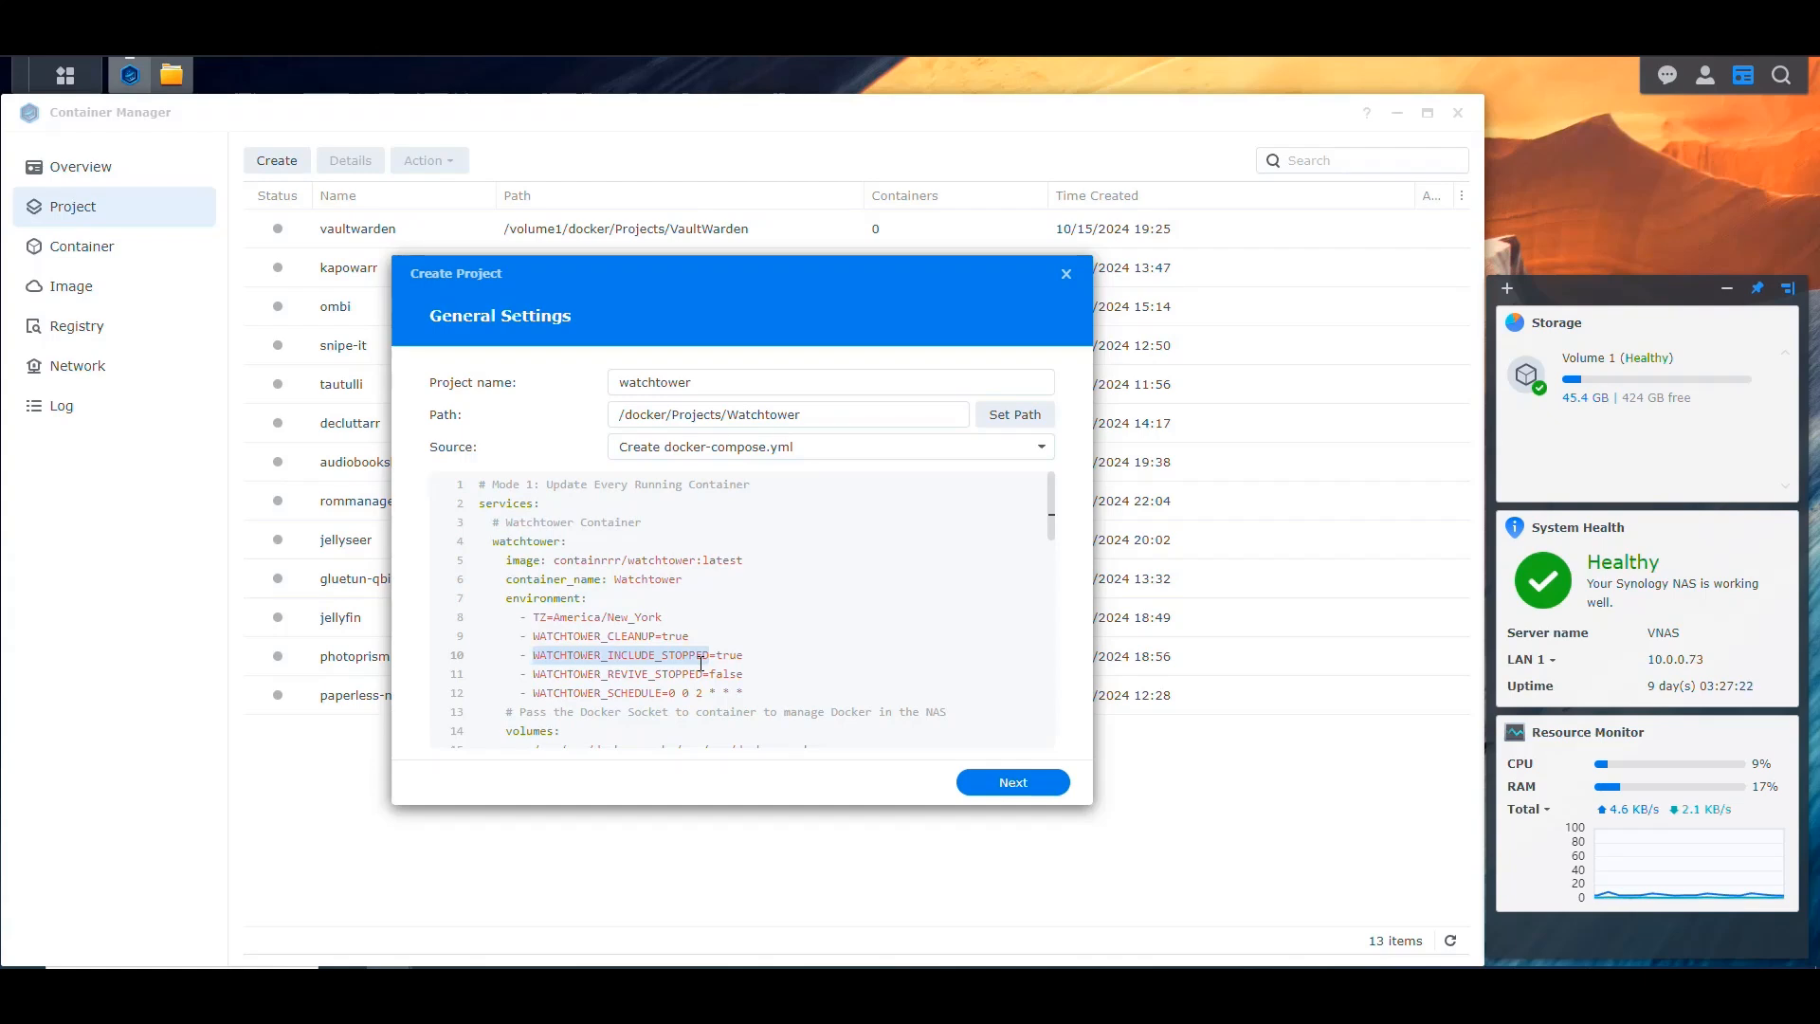
key("End")
key("ctrl+shift+Left")
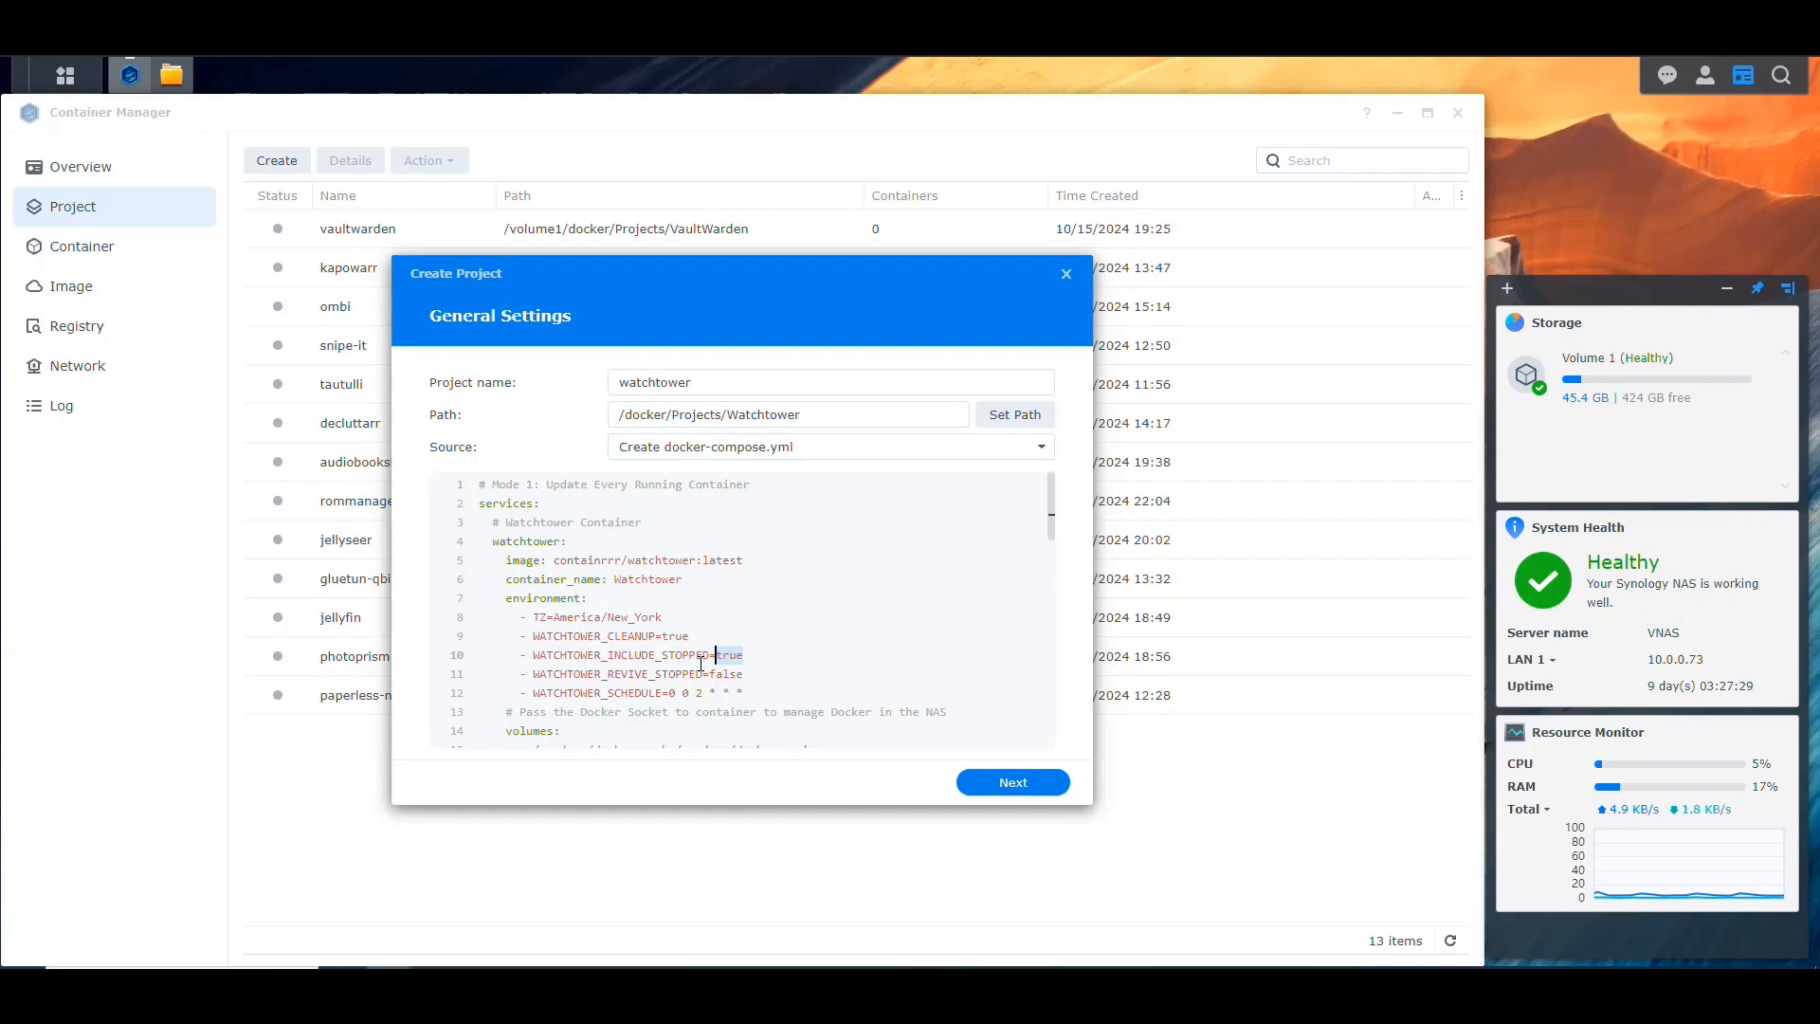
key("Down")
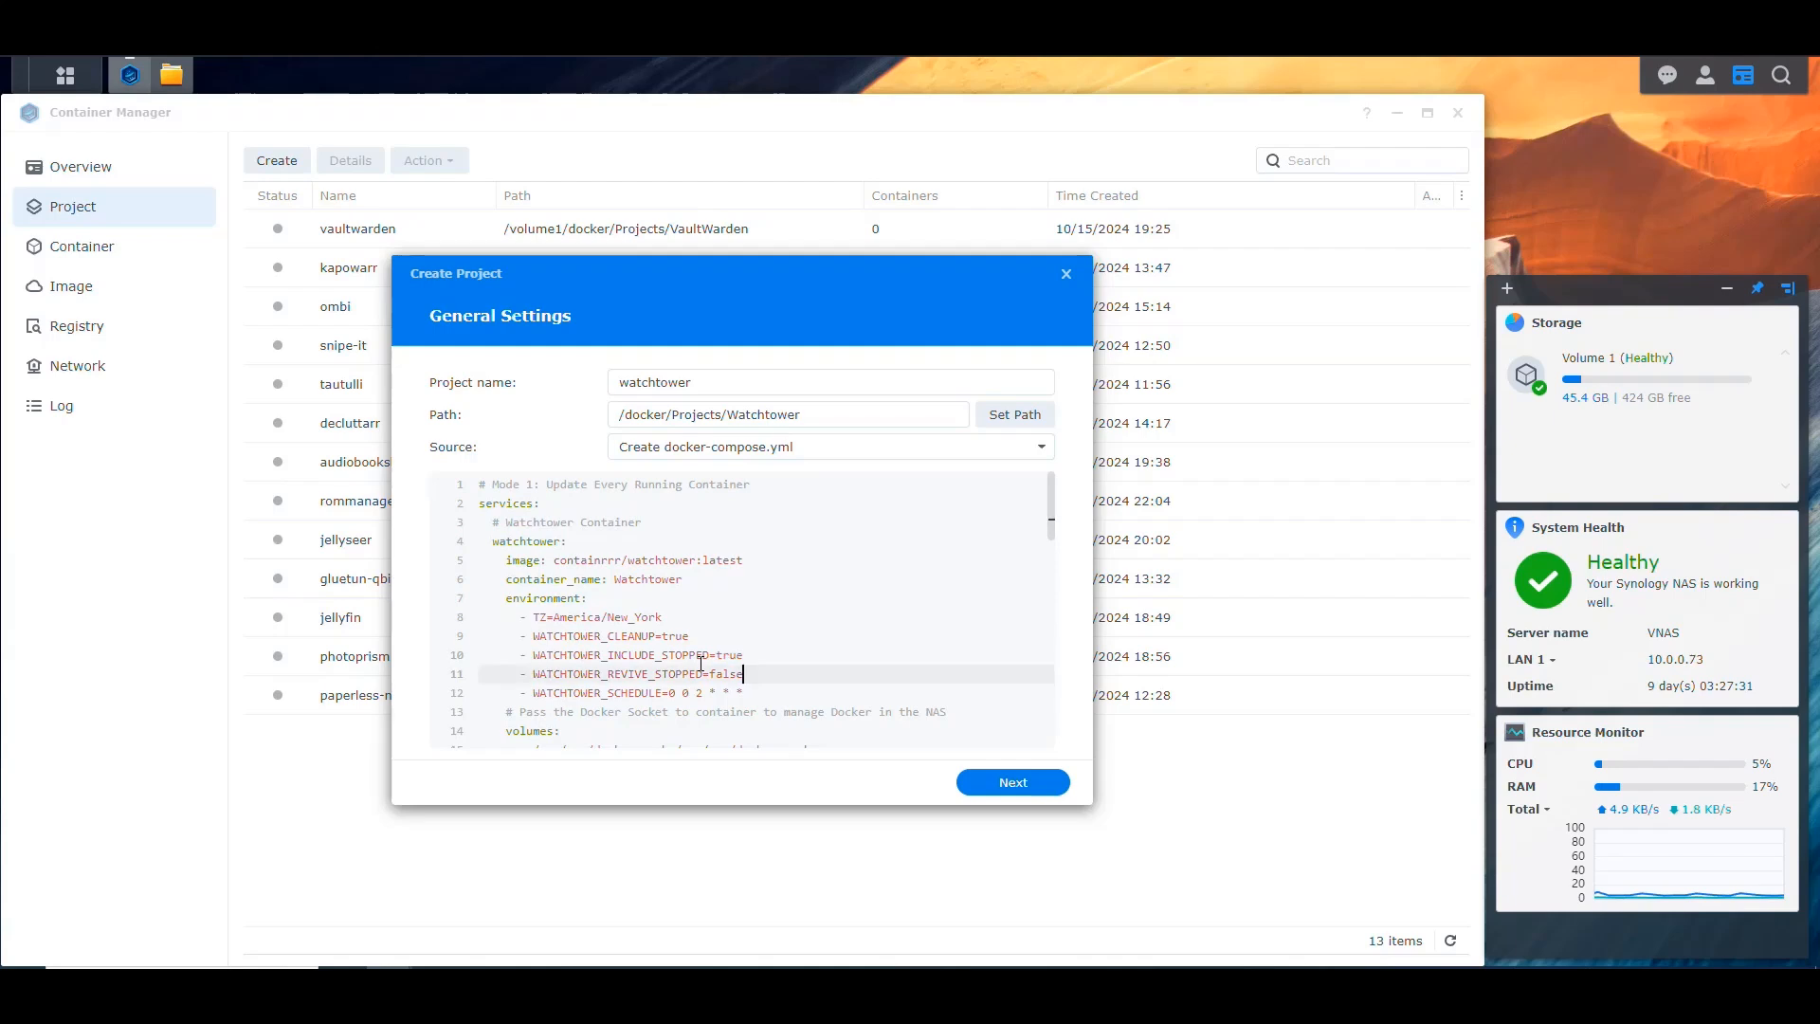
key("shift+Left")
key("shift+Left")
key("shift+Left")
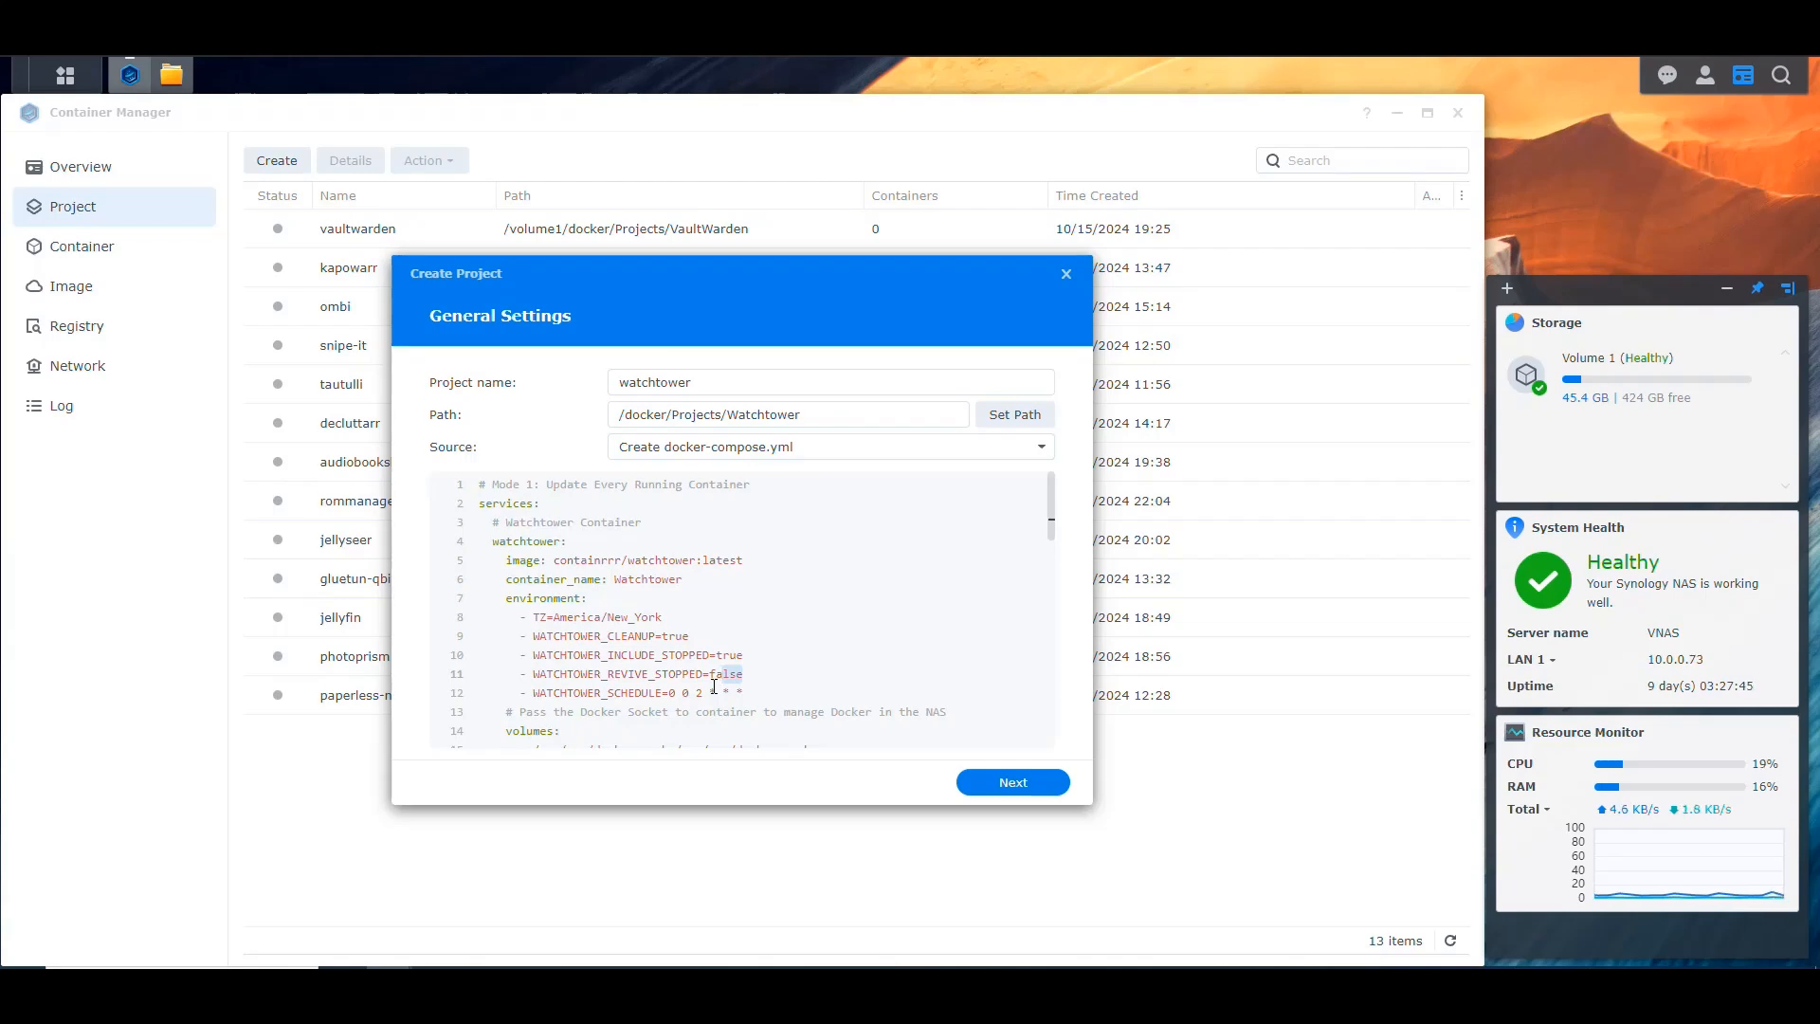
left_click(715, 679)
double_click(715, 679)
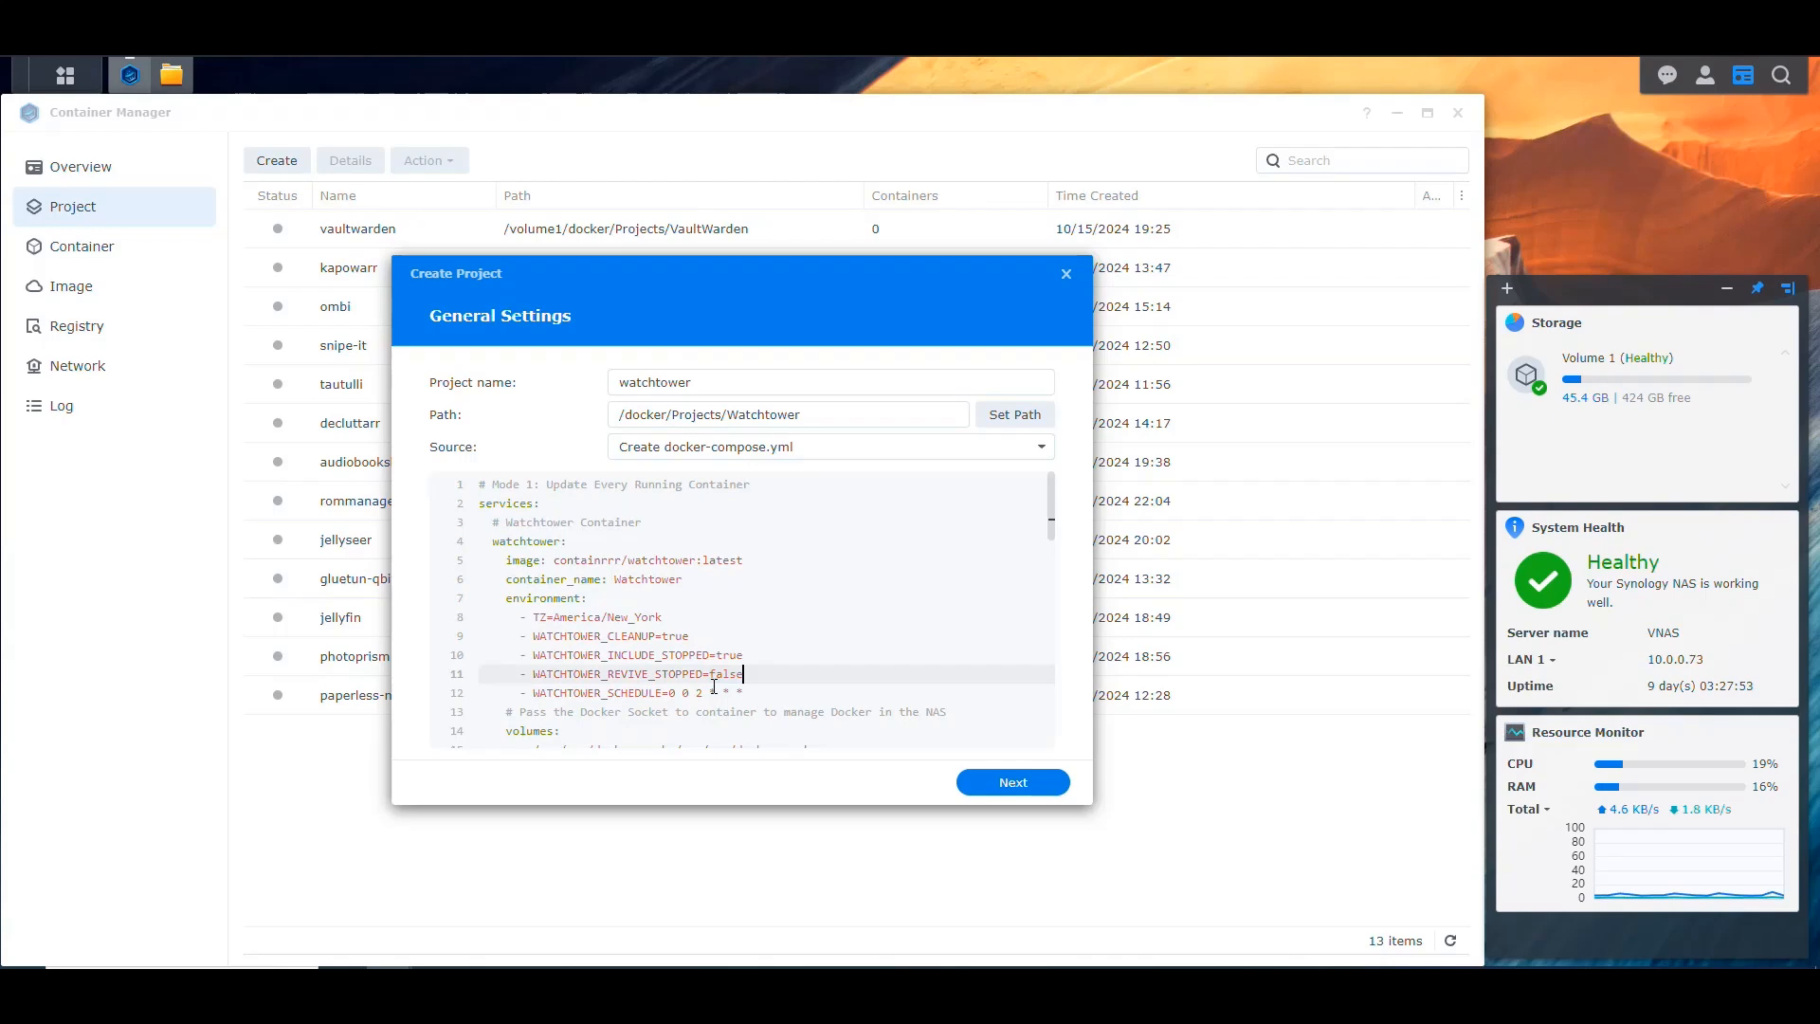
Step: Highlight the WATCHTOWER_SCHEDULE cron value in the Mode 1 environment section and examine its individual fields
left_click(715, 690)
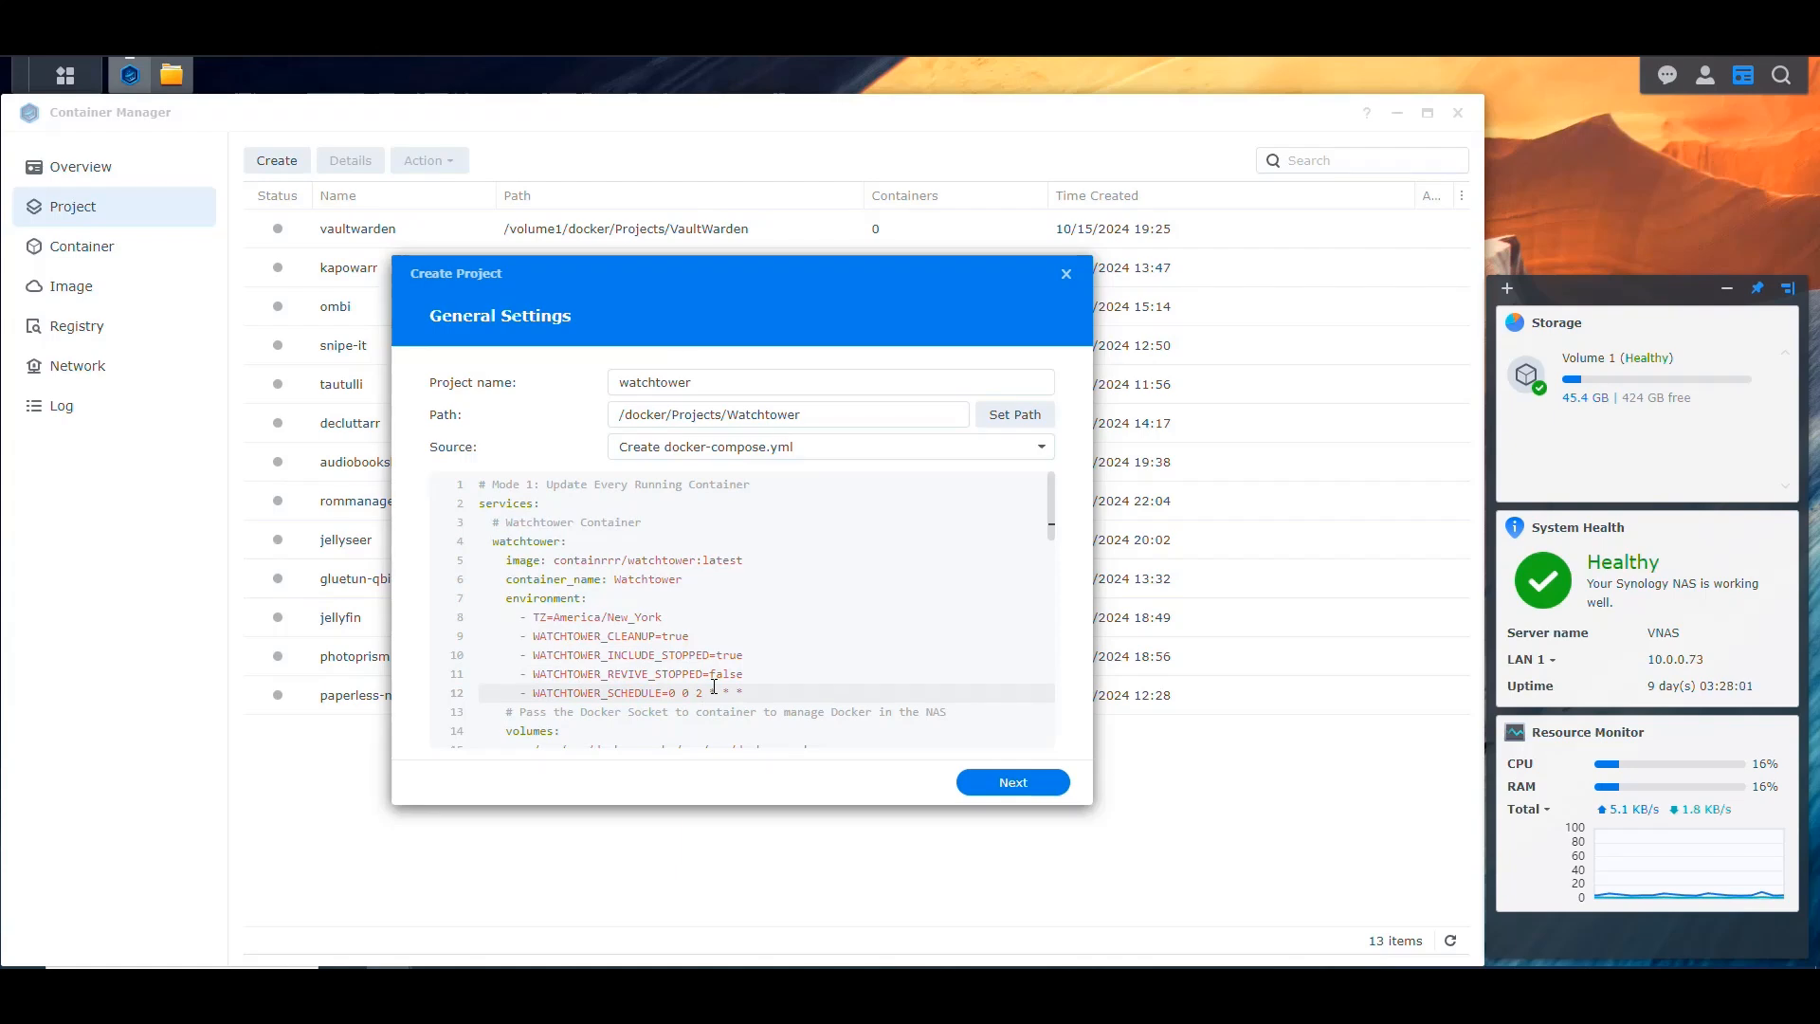
left_click(809, 694)
key("Left")
key("Left")
key("Left")
key("Left")
key("Left")
key("Left")
key("Left")
key("Left")
key("Left")
key("Left")
key("Left")
key("Right")
key("Right")
key("Right")
key("Right")
key("shift+Right")
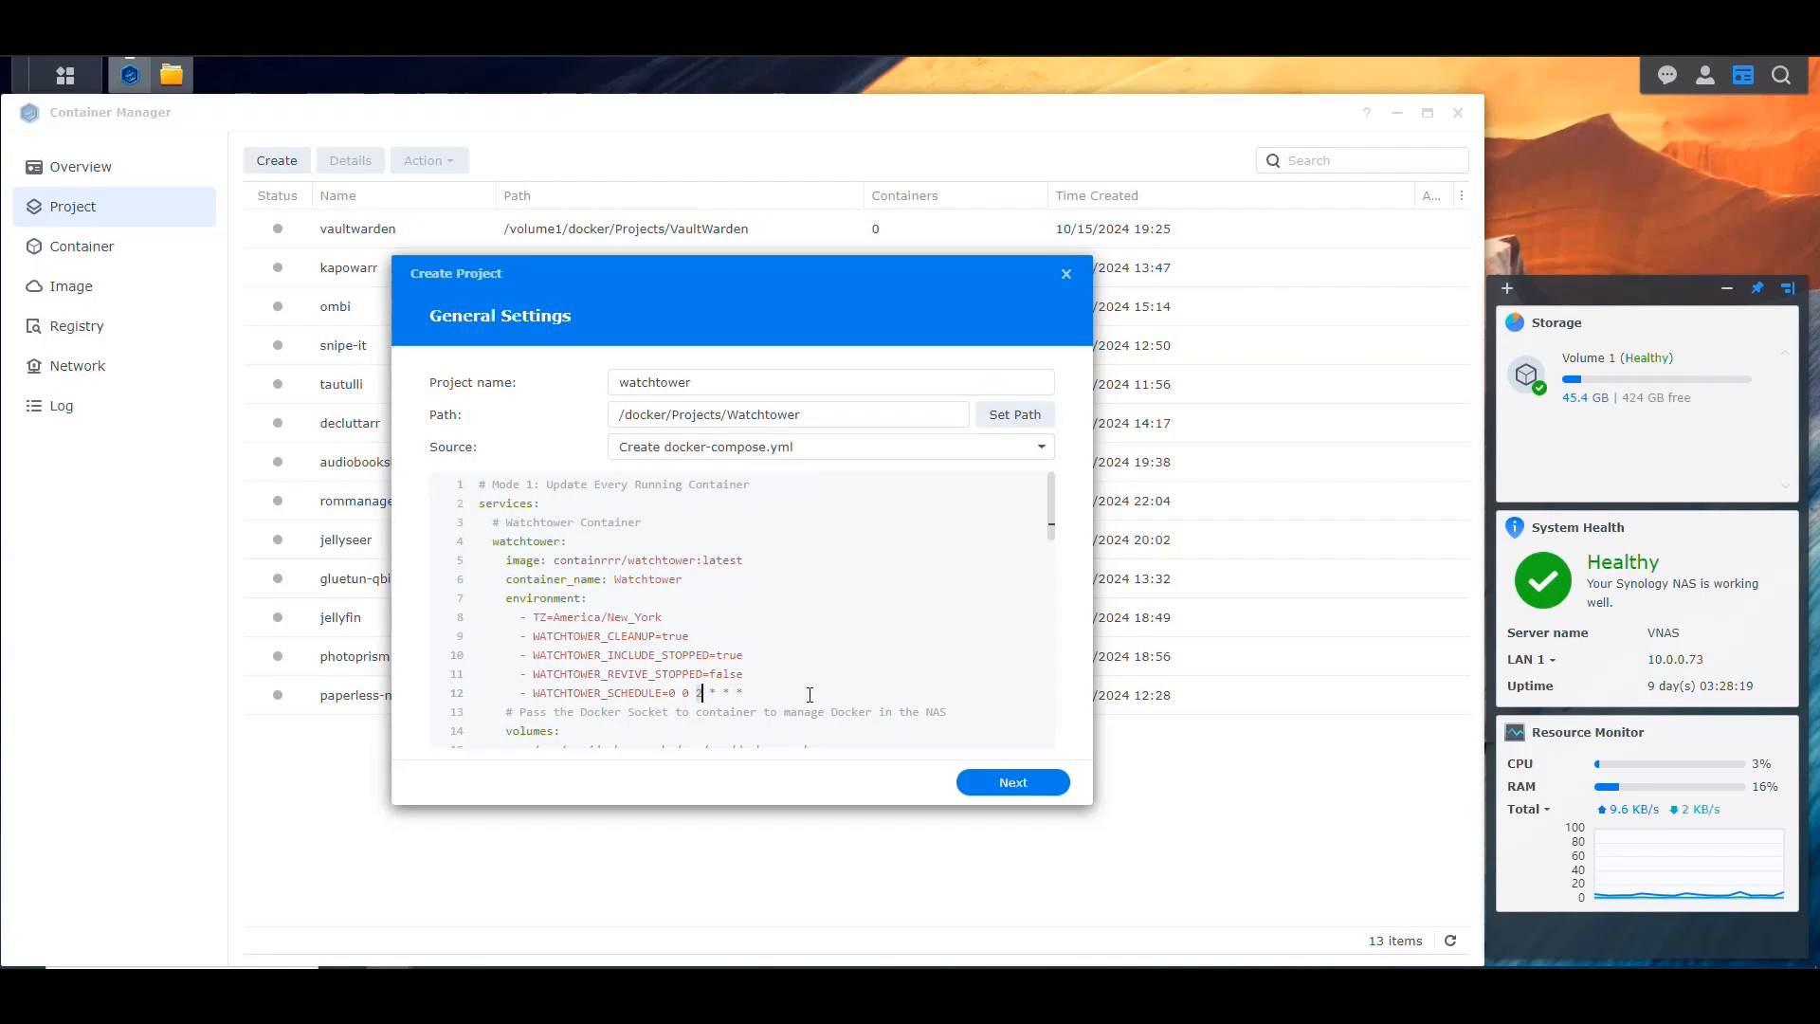
key("Left")
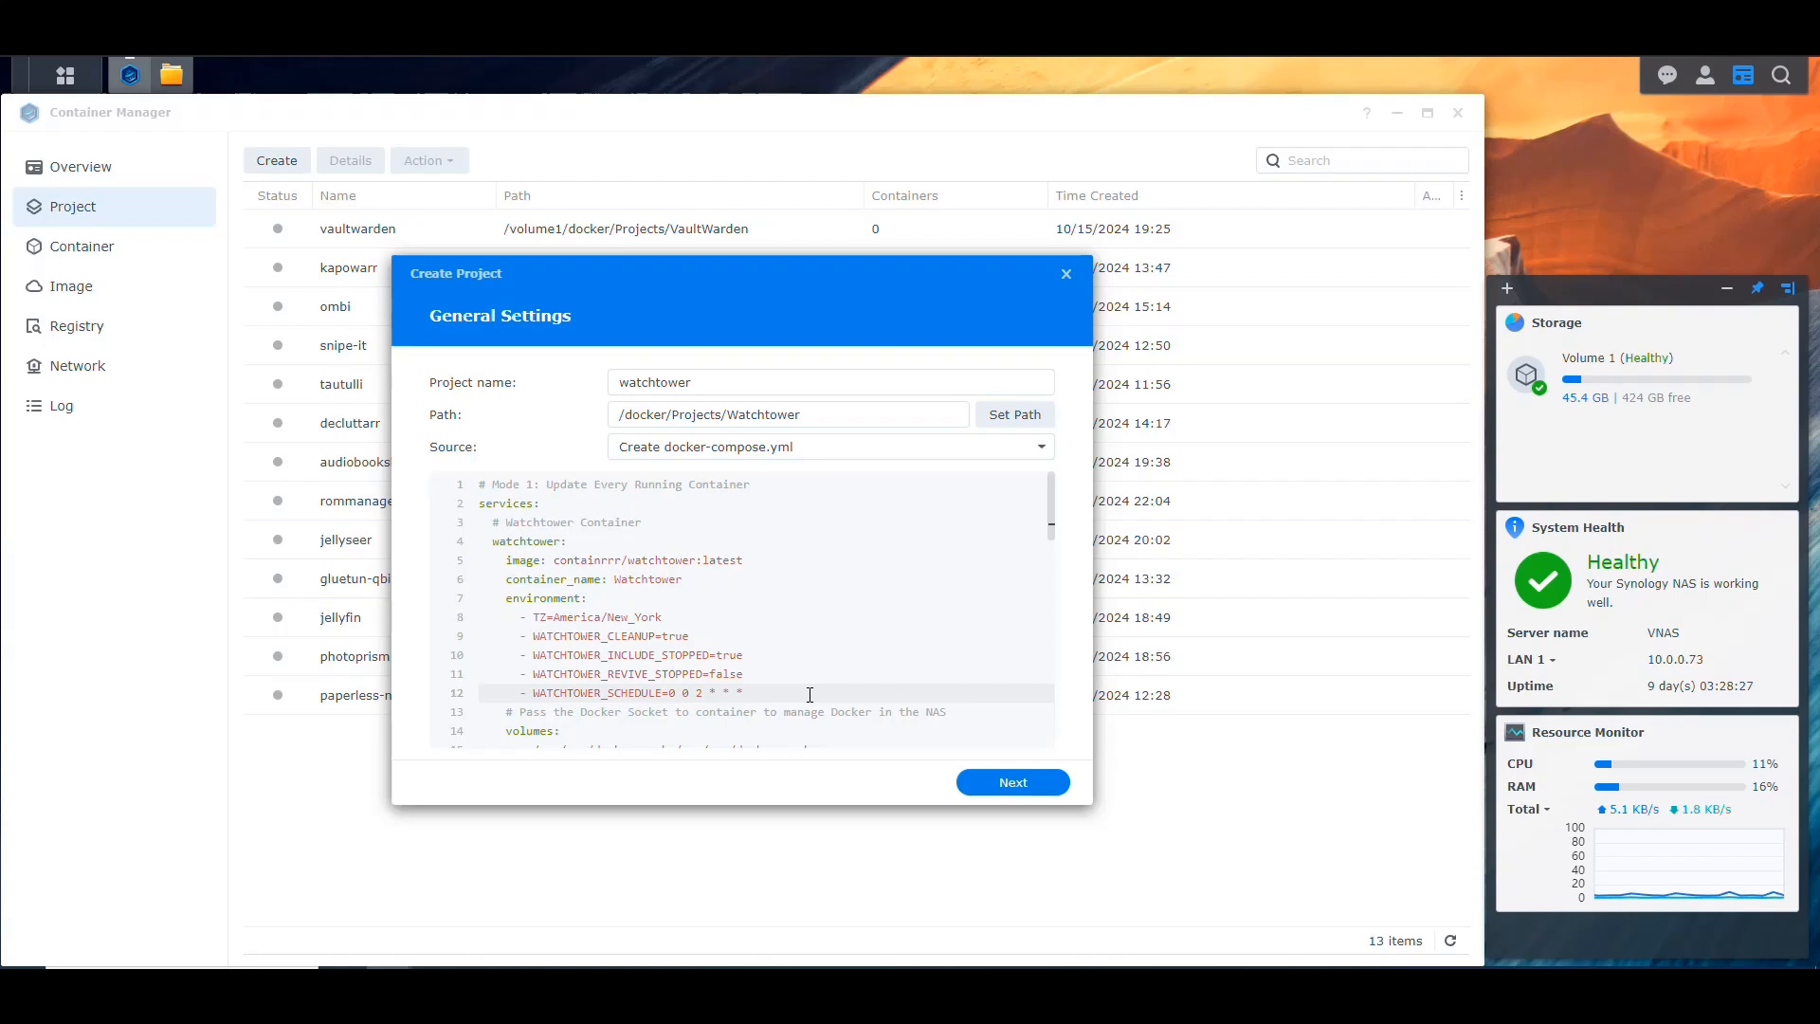
key("Left")
key("Left")
key("Left")
key("shift+End")
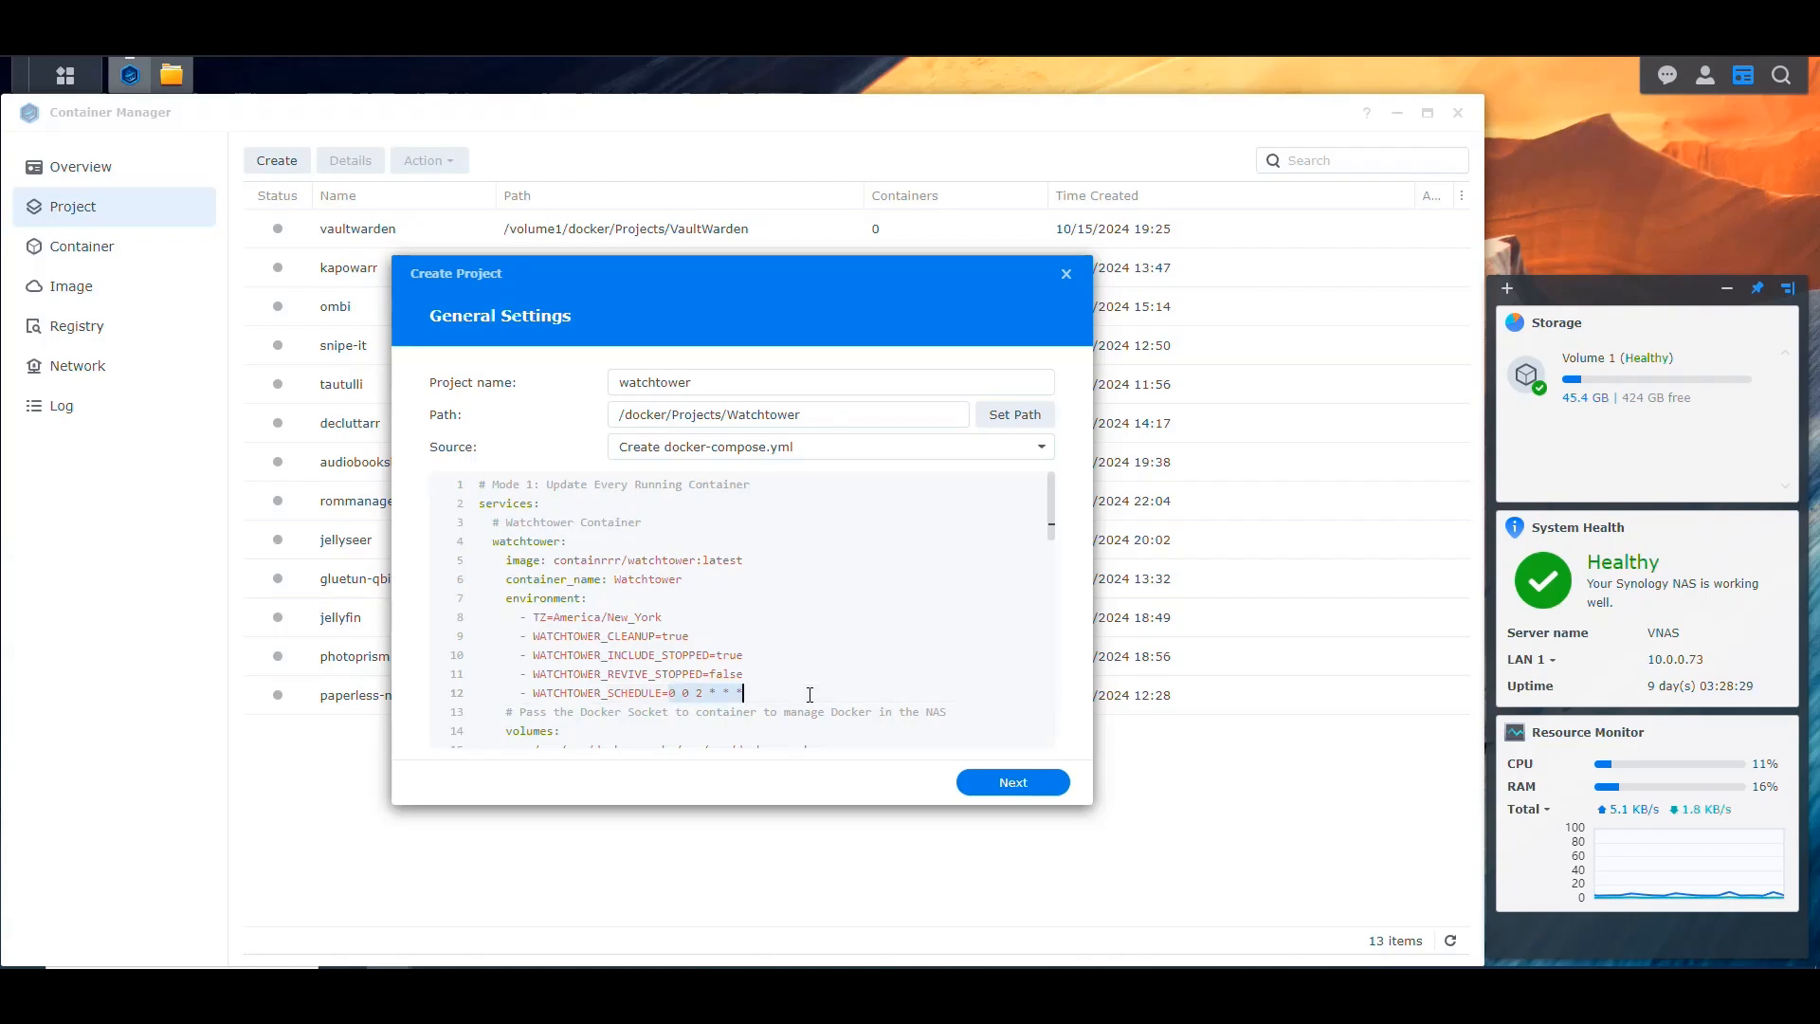
key("Left")
Step: Highlight the Mode 1 service block and its heading comment, and examine the commented-out Mode 2 configuration below it
scroll(811, 695, "down", 1)
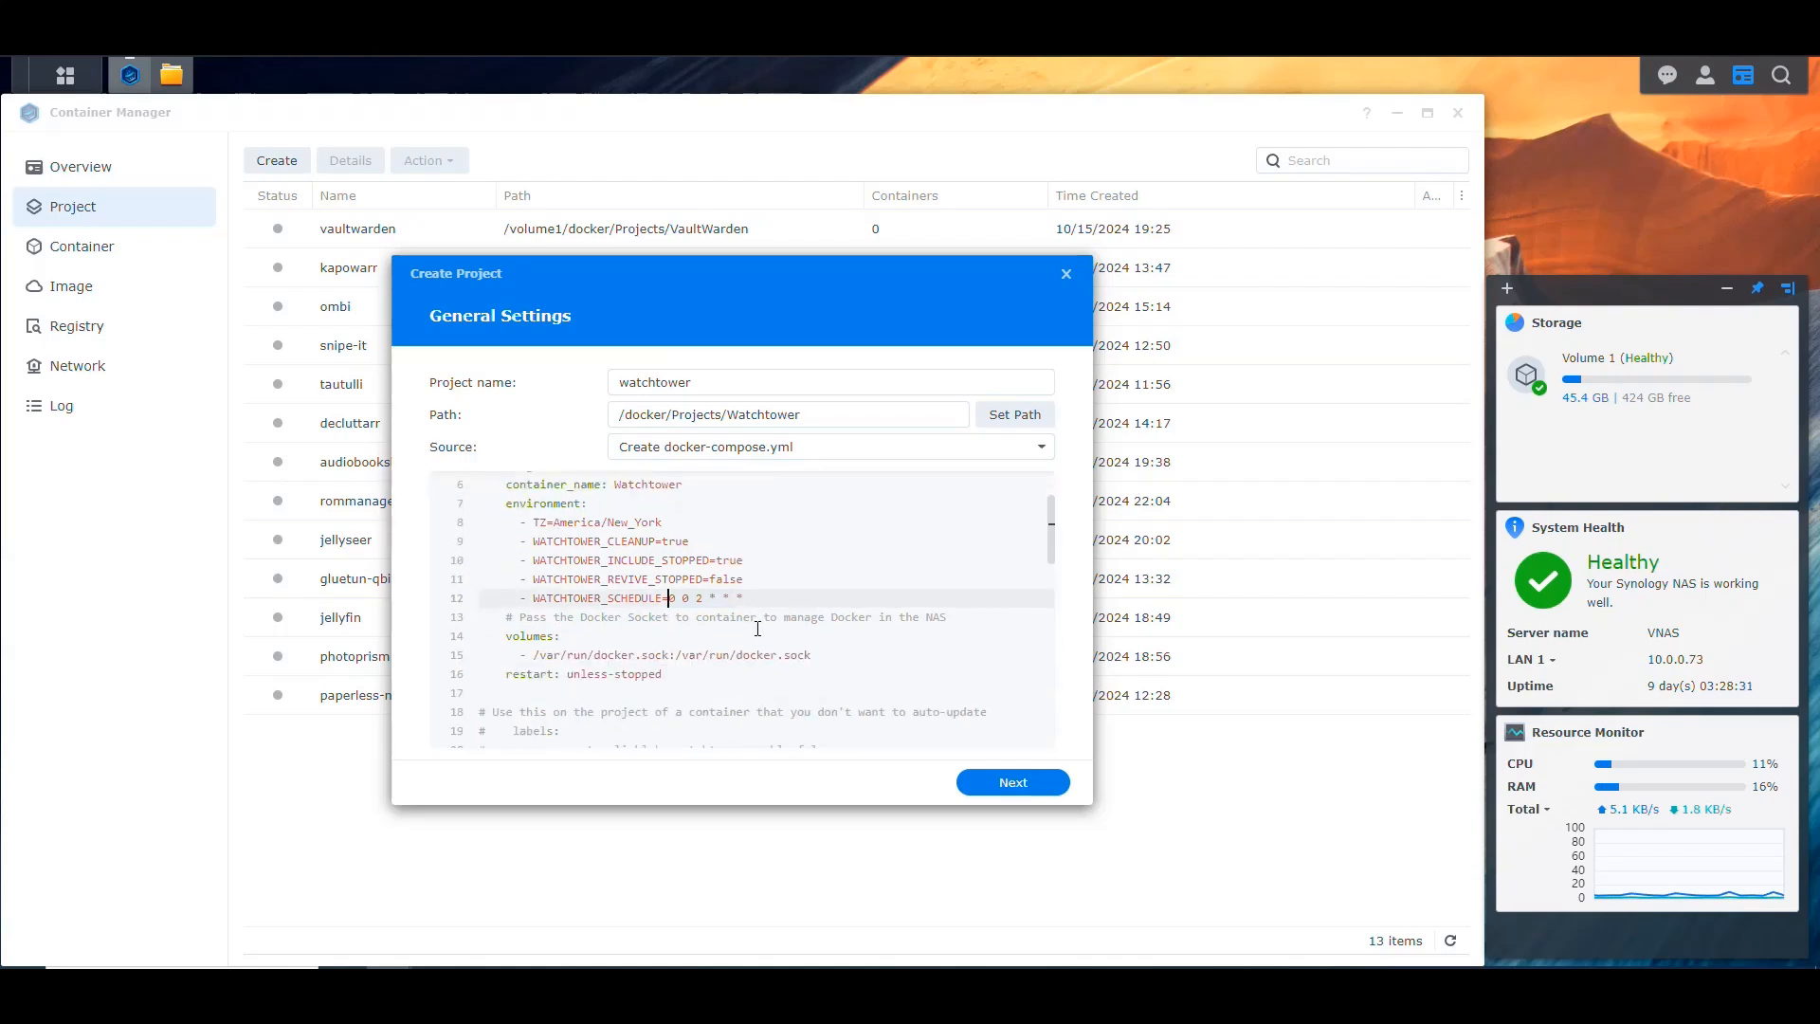
left_click_drag(681, 677, 446, 483)
scroll(459, 544, "up", 1)
left_click(582, 498)
left_click(787, 490)
key("ctrl+shift+Left")
key("ctrl+shift+Left")
key("ctrl+shift+Left")
key("ctrl+shift+Left")
scroll(786, 512, "down", 4)
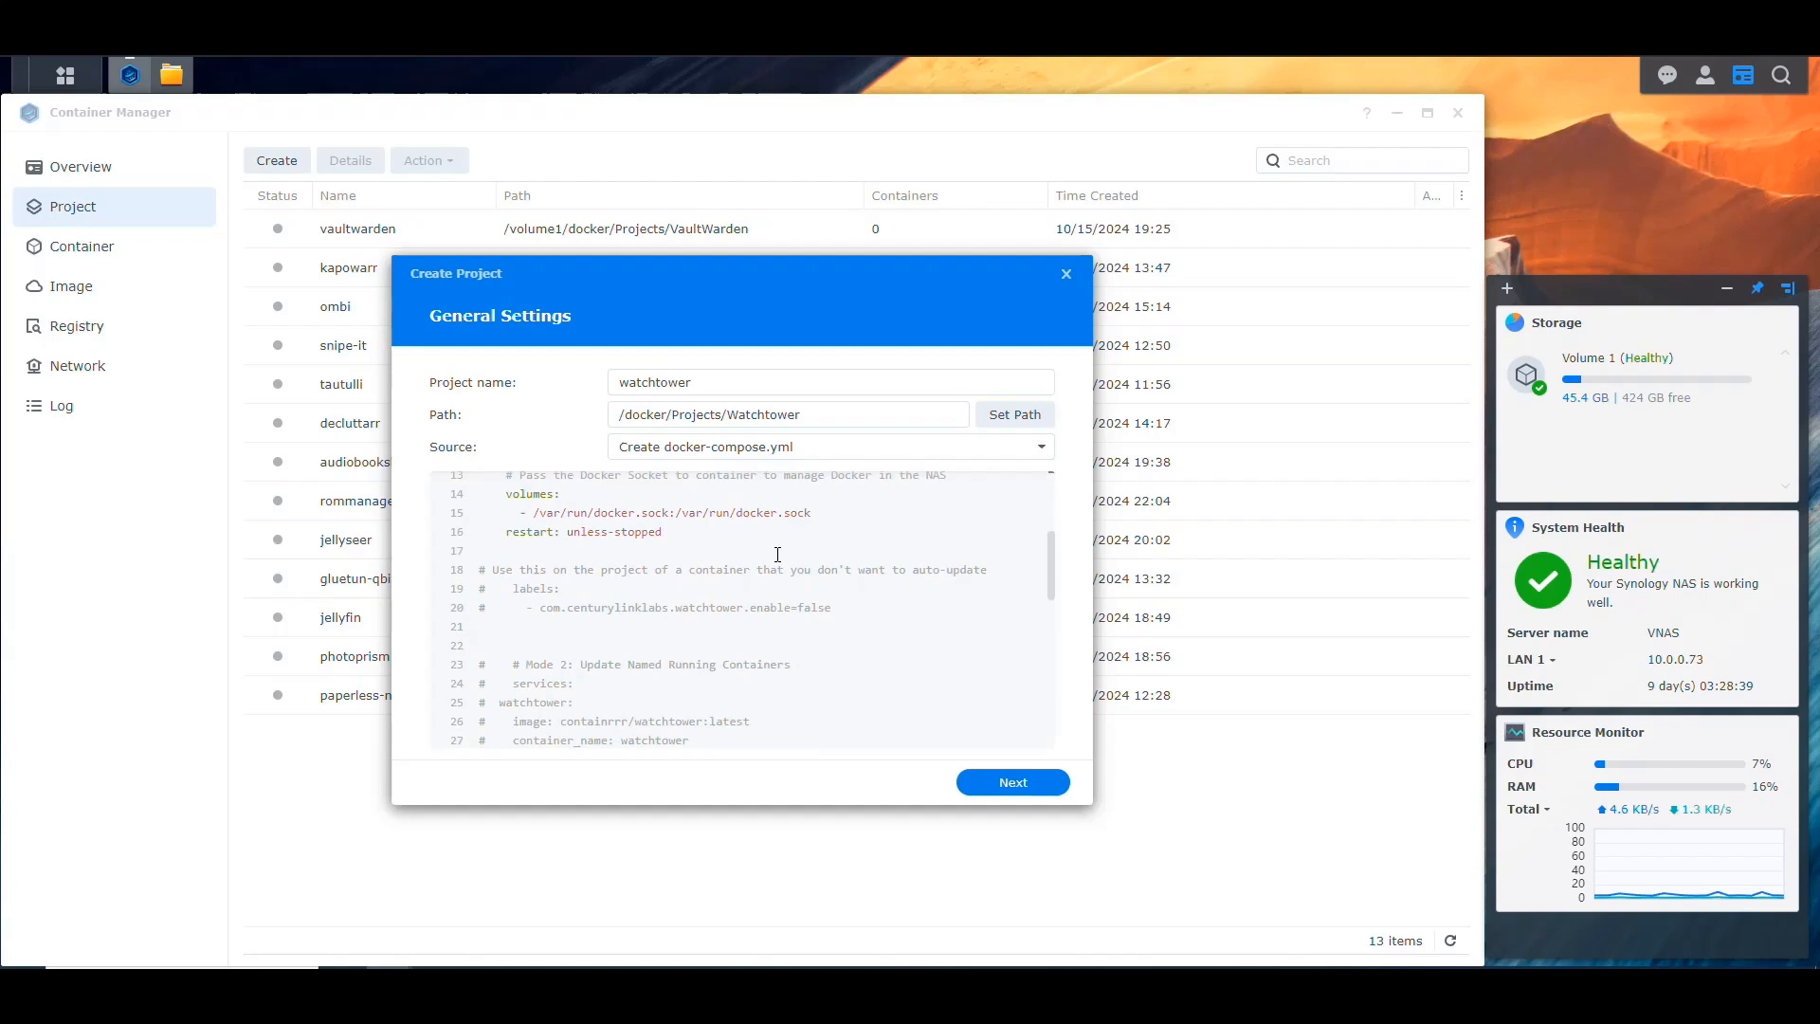
scroll(776, 550, "down", 1)
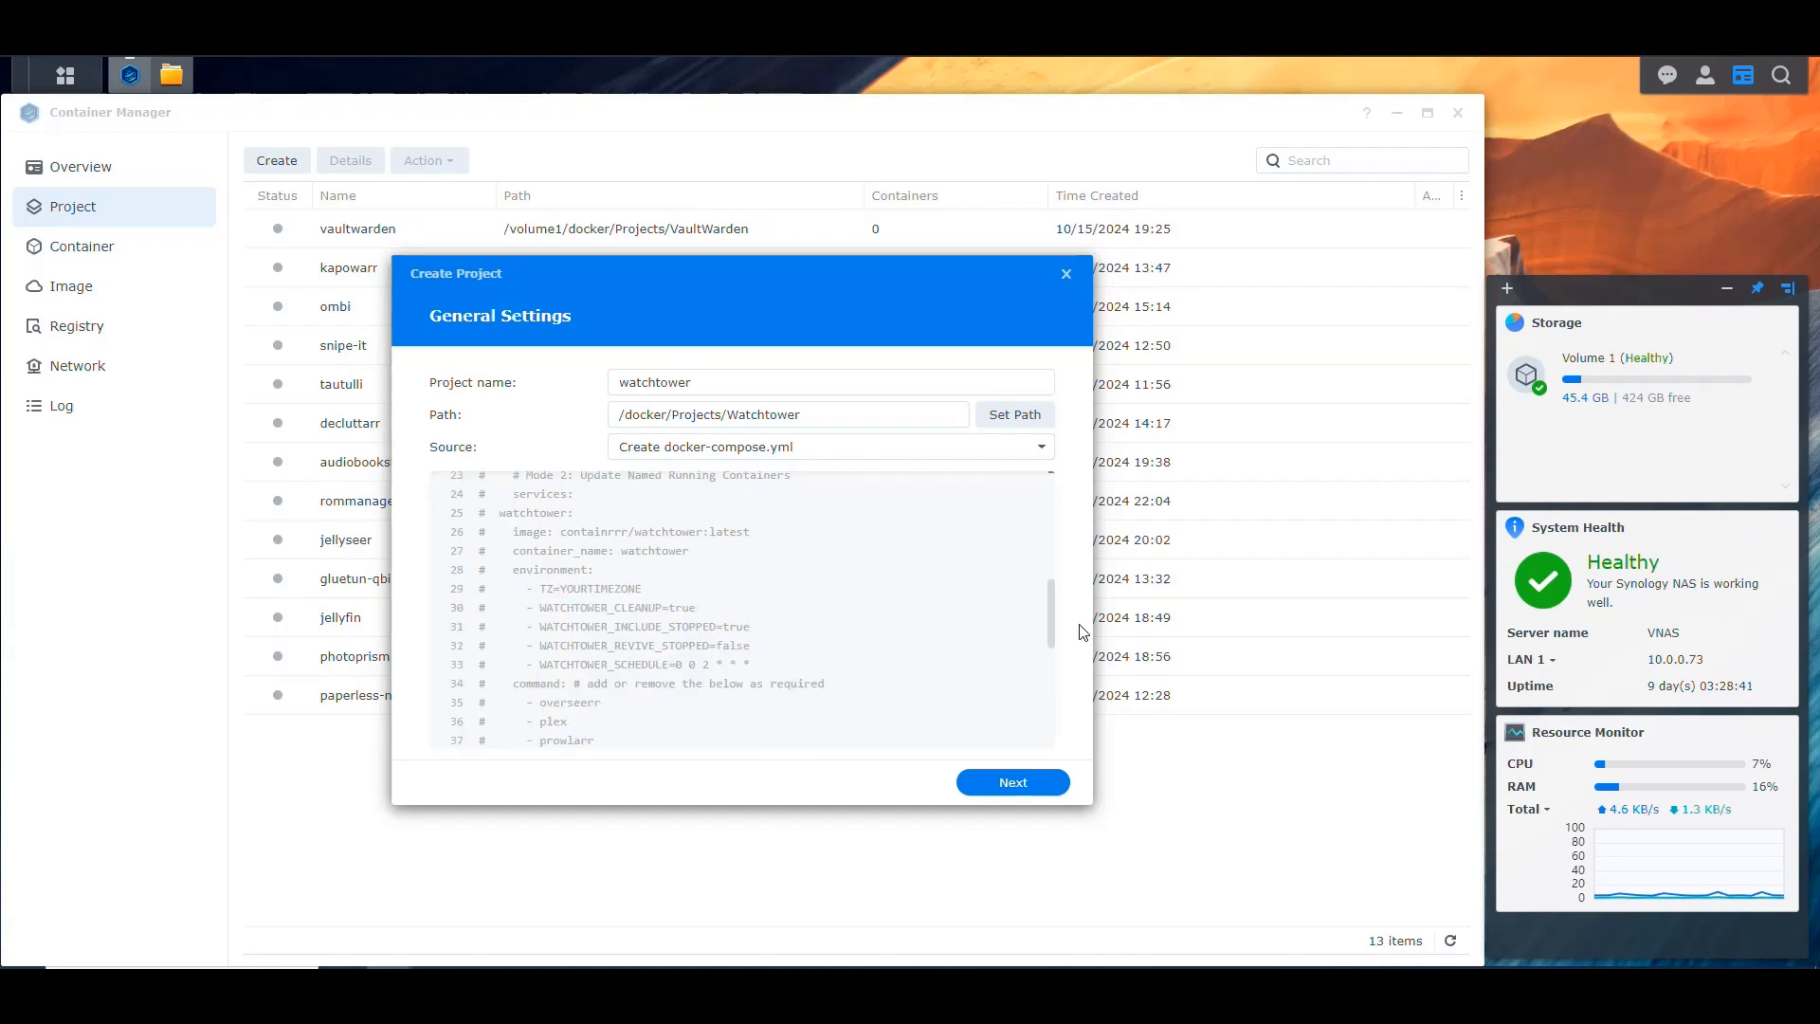
scroll(1048, 606, "down", 1)
left_click_drag(1048, 607, 1049, 607)
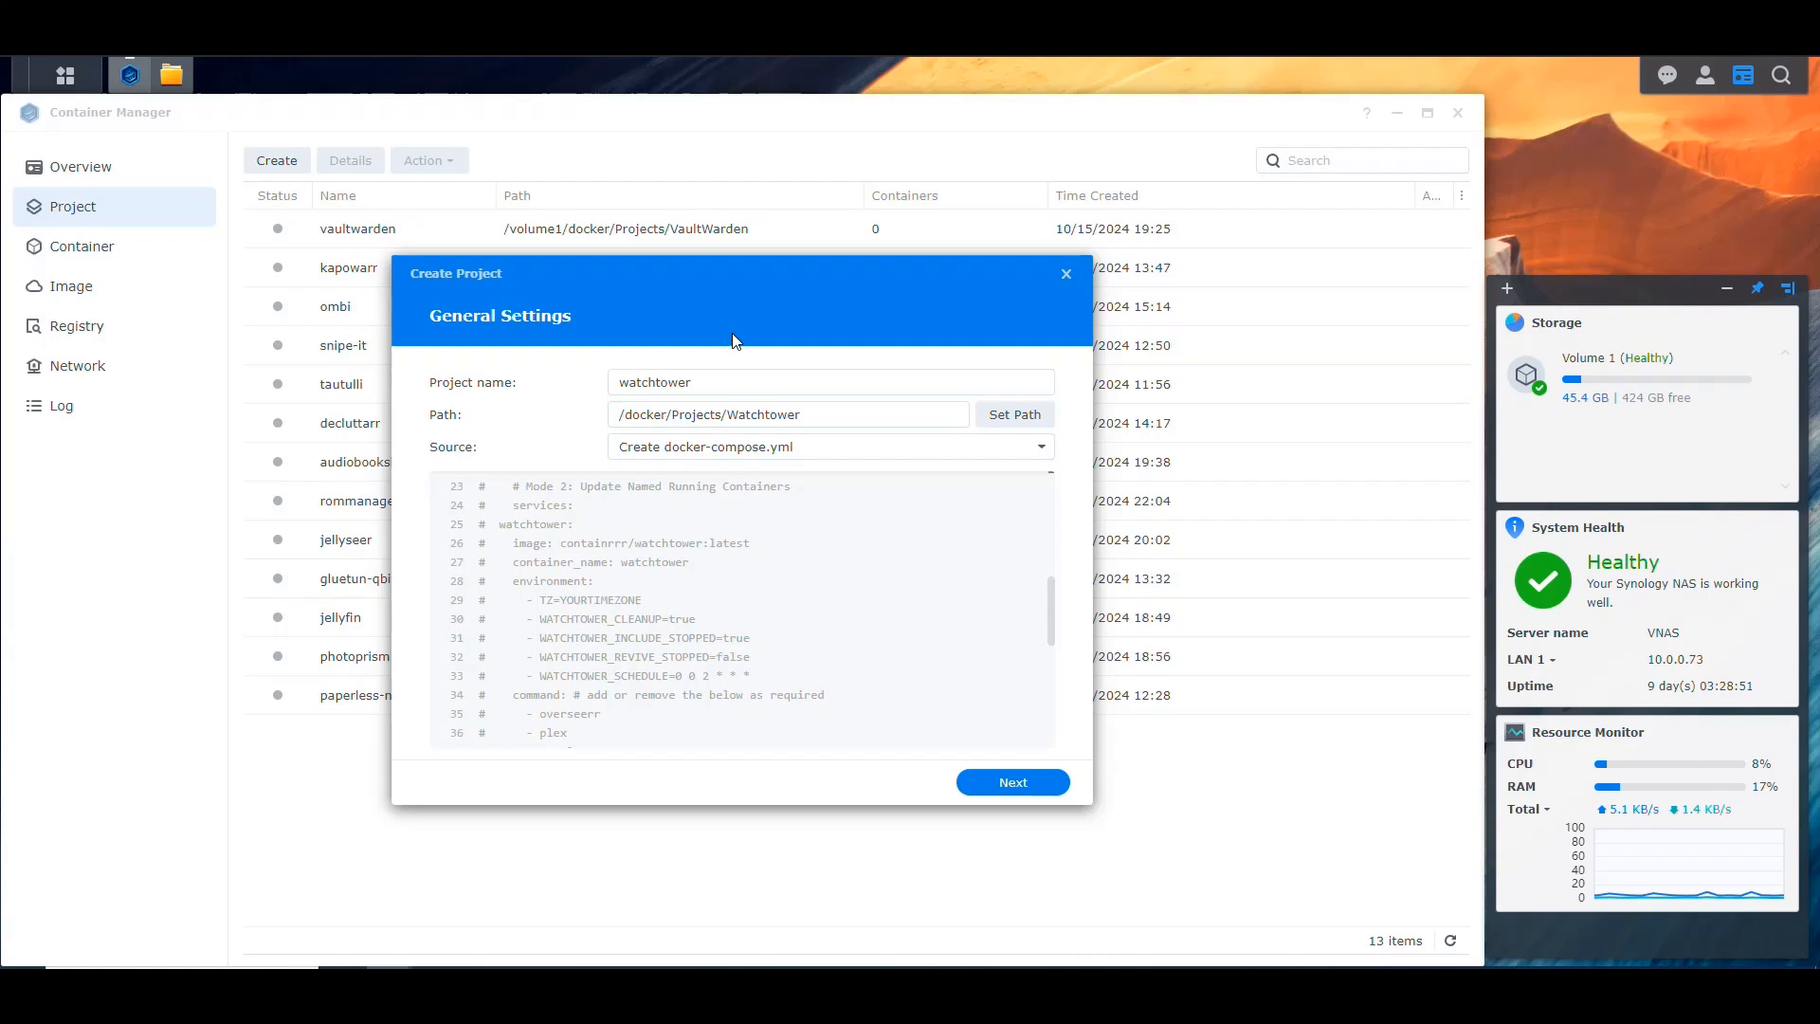
Step: Finish creating the watchtower project without starting it, and open its YAML configuration
left_click(1042, 785)
left_click(1042, 784)
left_click(486, 734)
left_click(1043, 783)
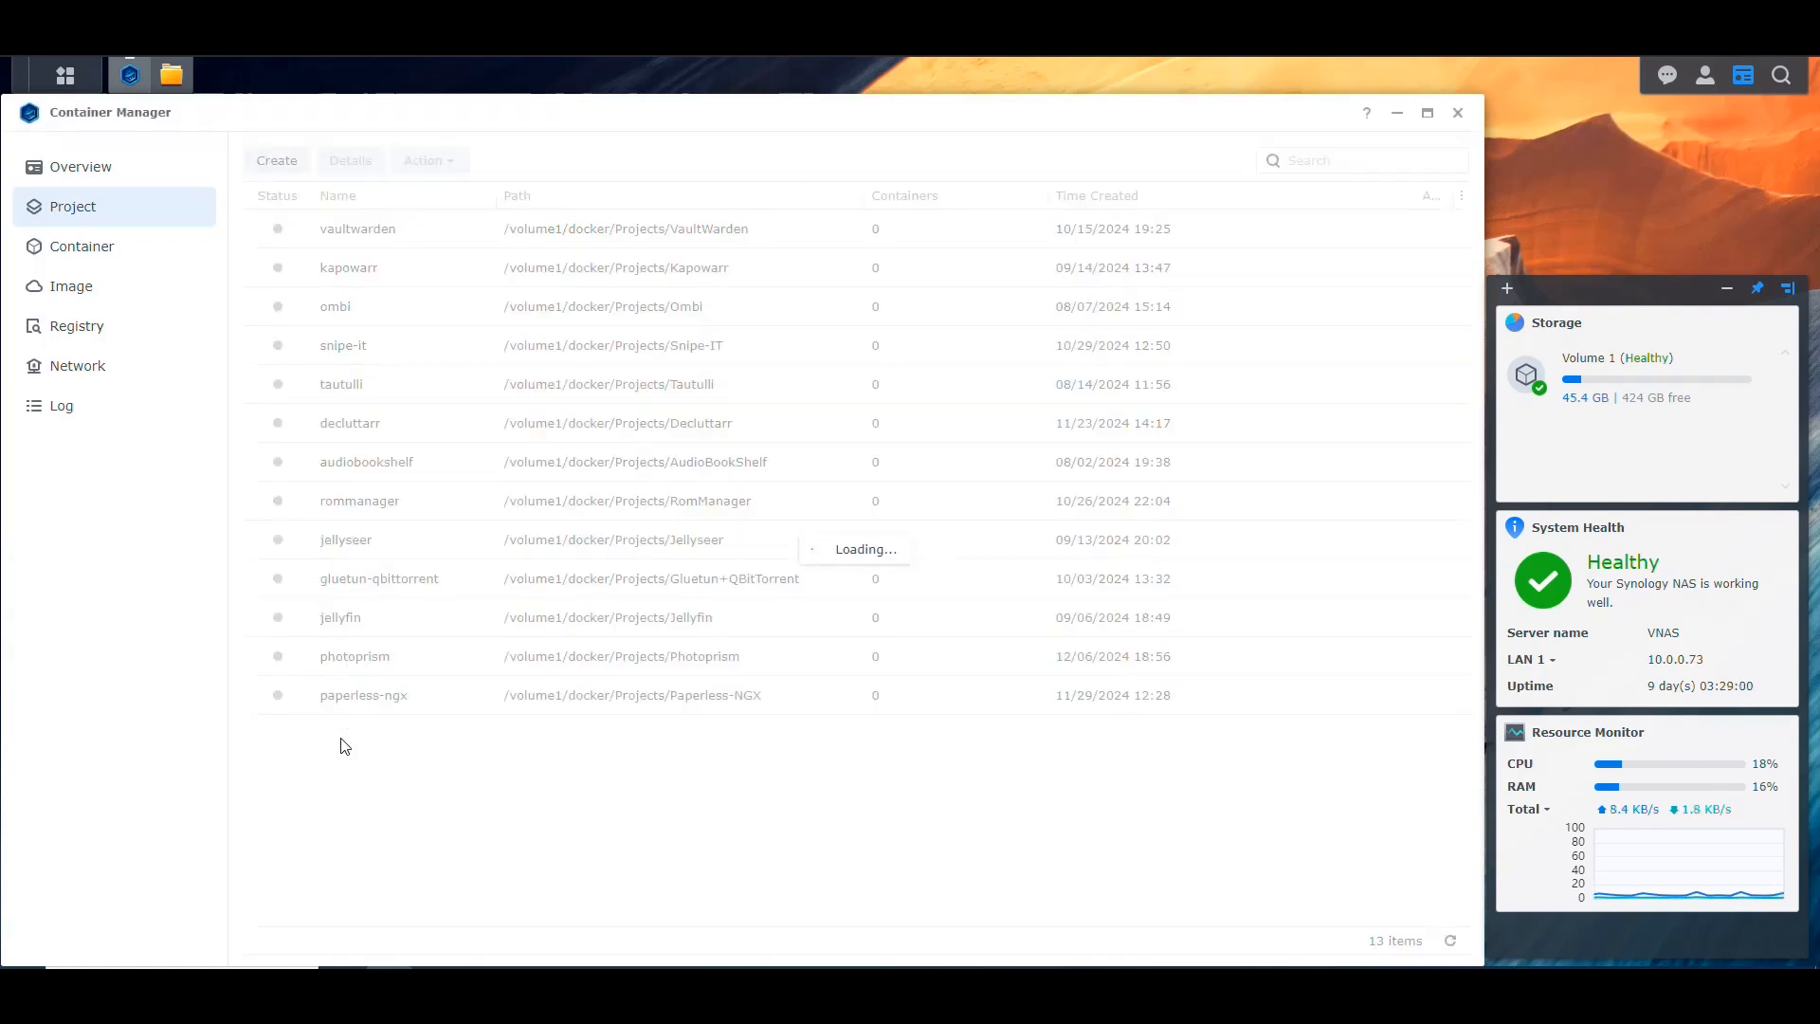
double_click(386, 622)
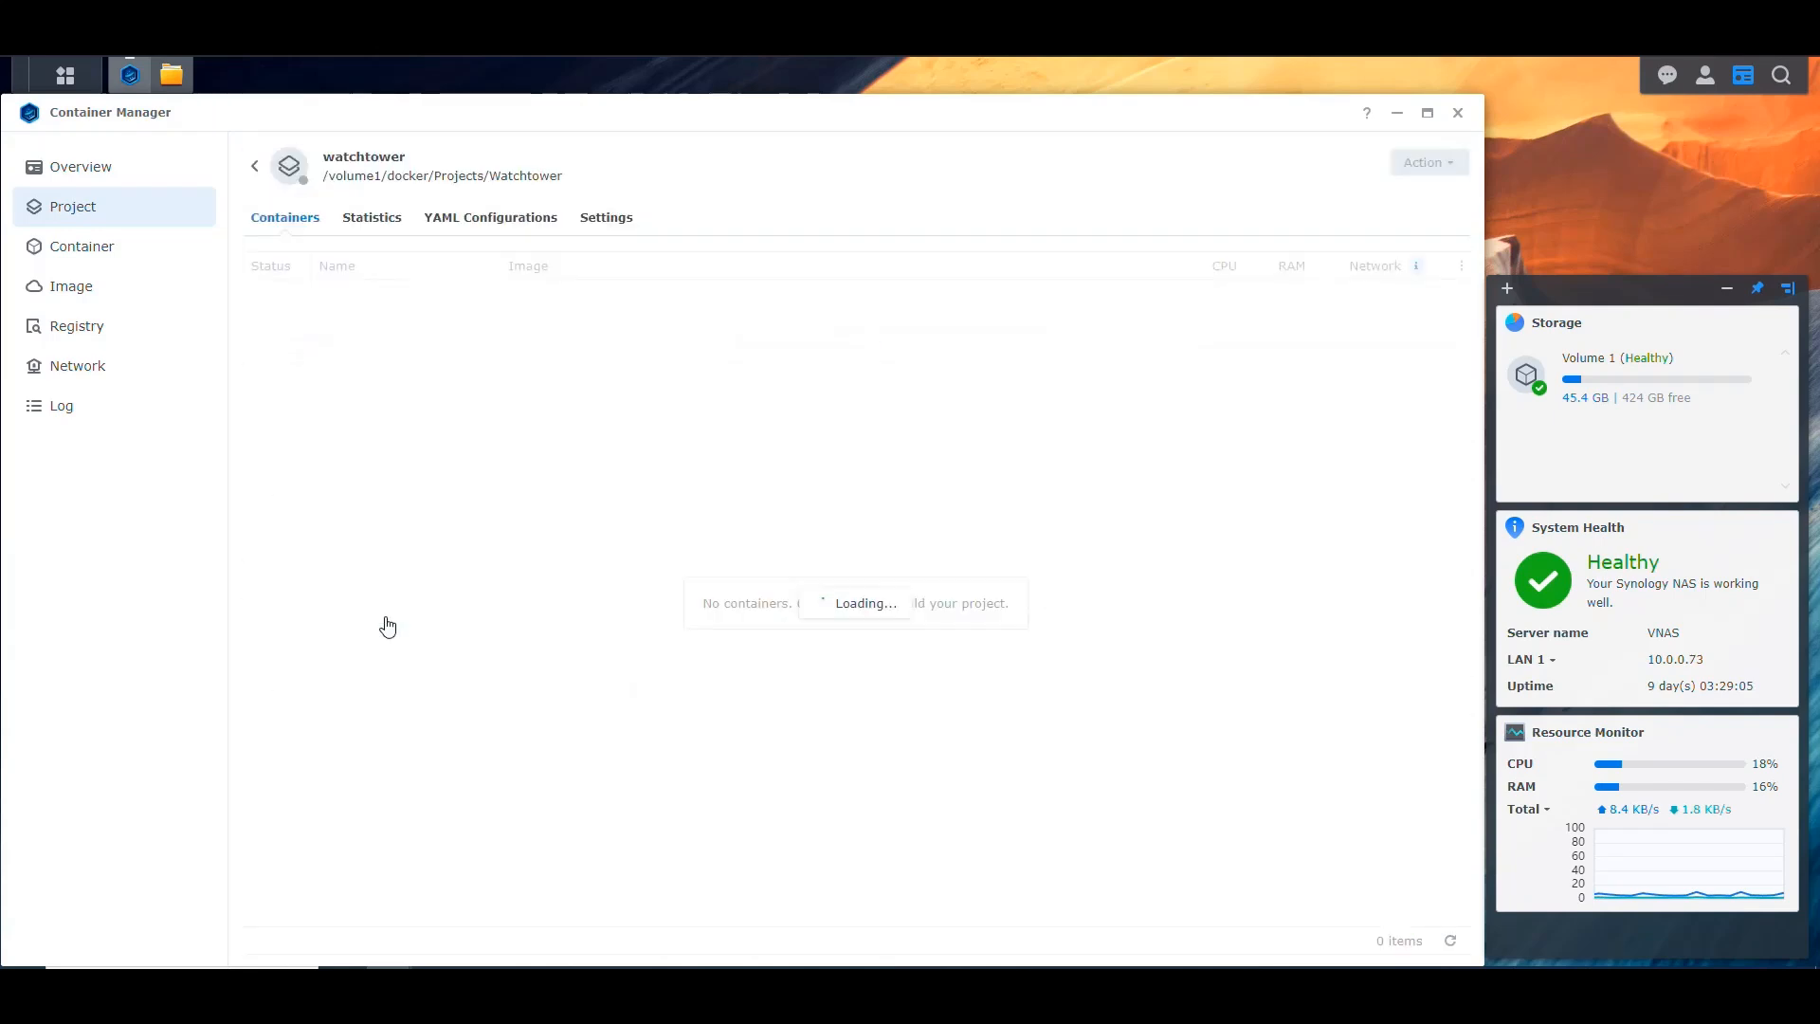
left_click(485, 216)
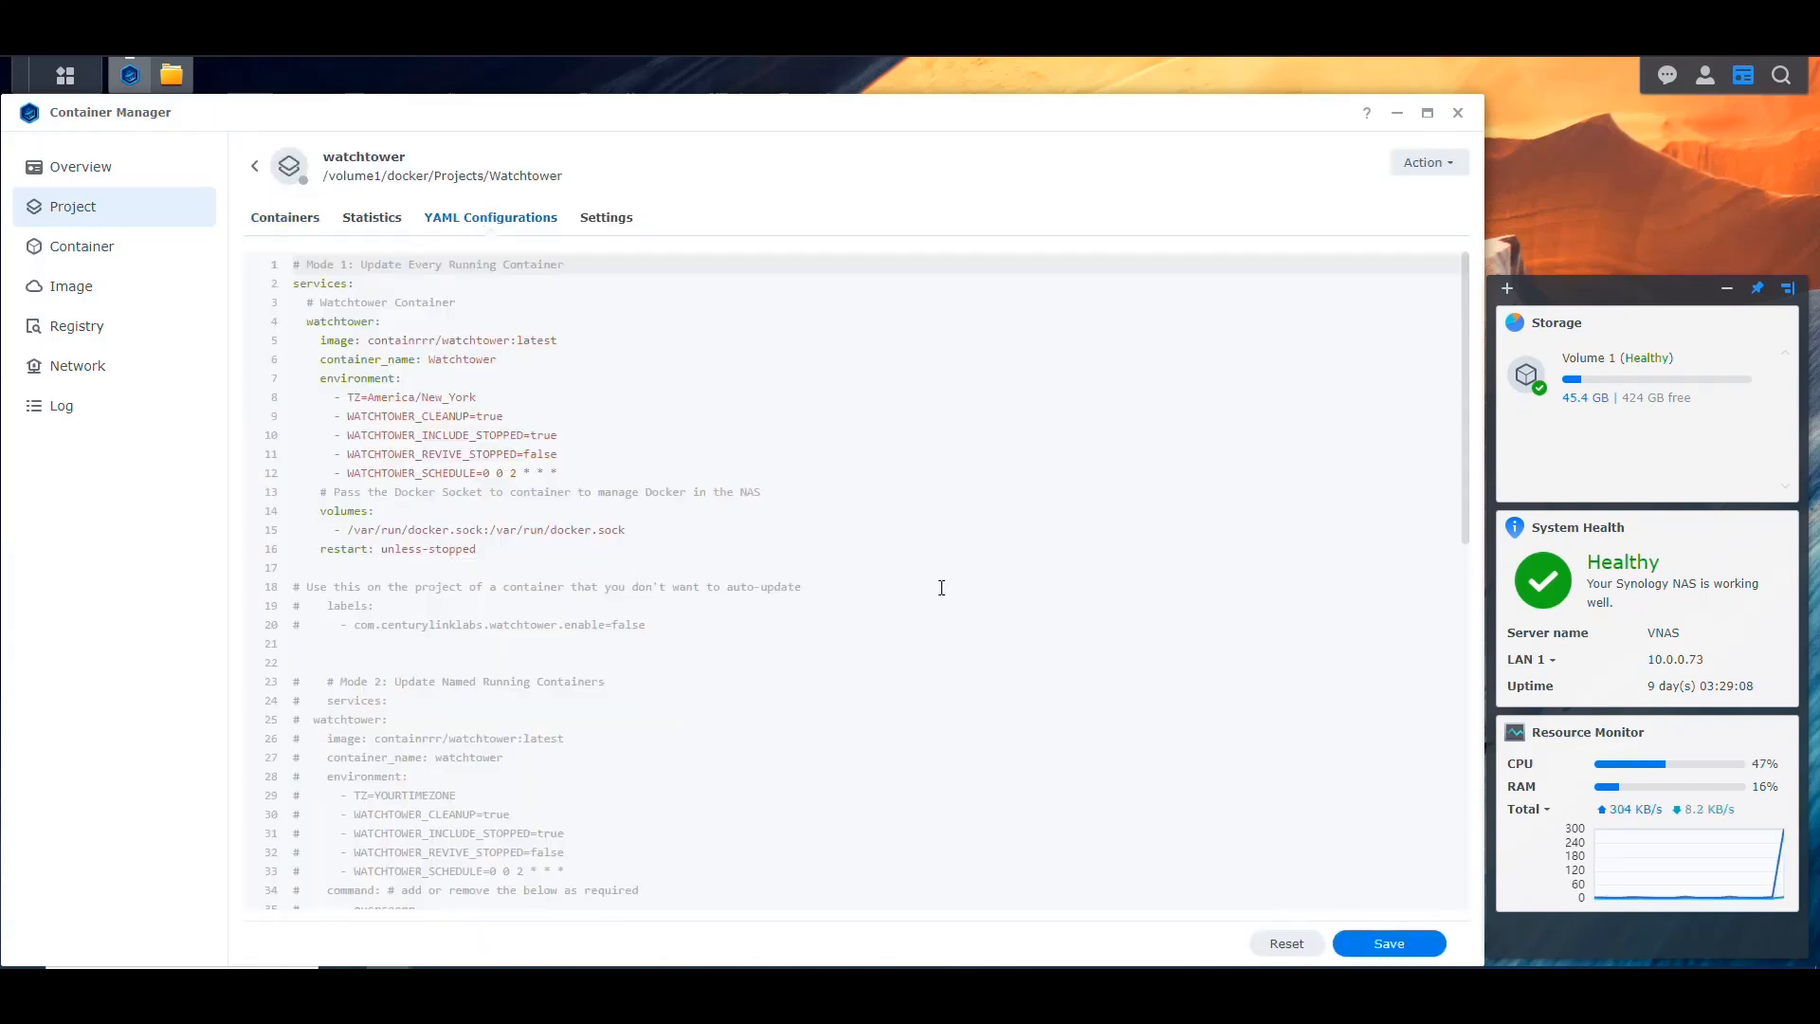
Step: Capitalize the container_name in the commented-out Mode 2 section to Watchtower
scroll(966, 578, "down", 5)
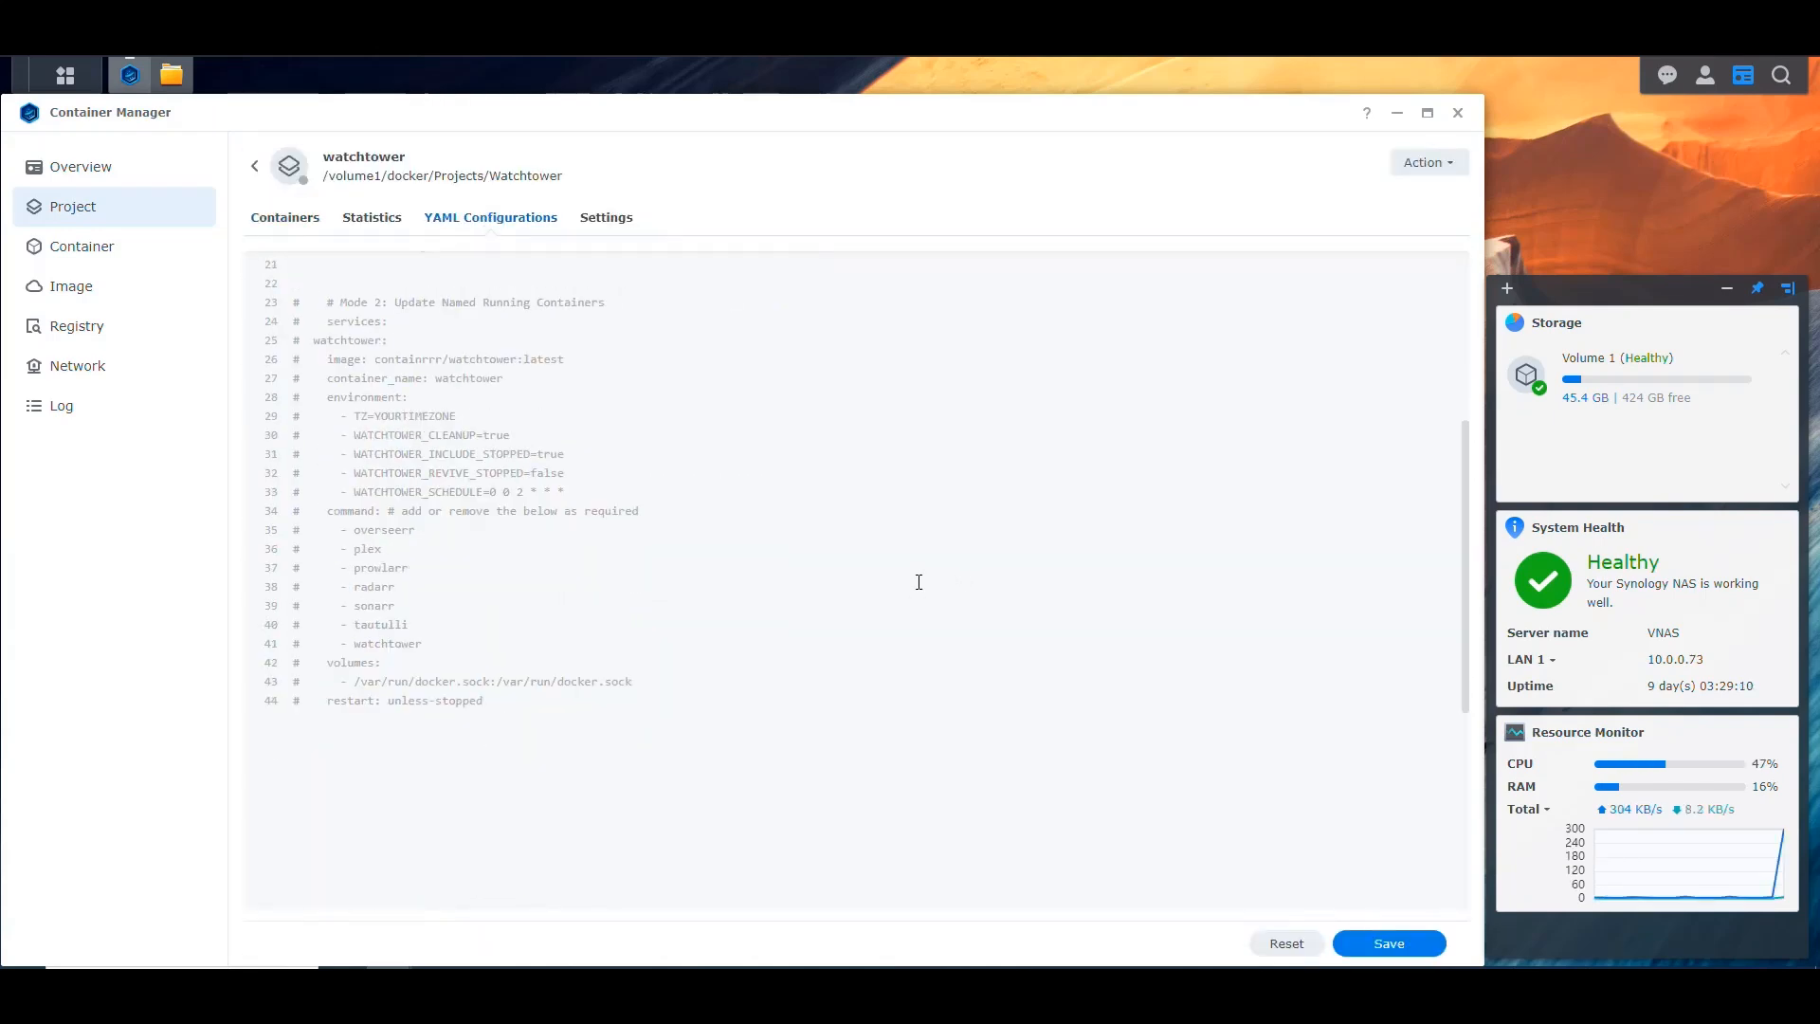
left_click(346, 341)
left_click(441, 379)
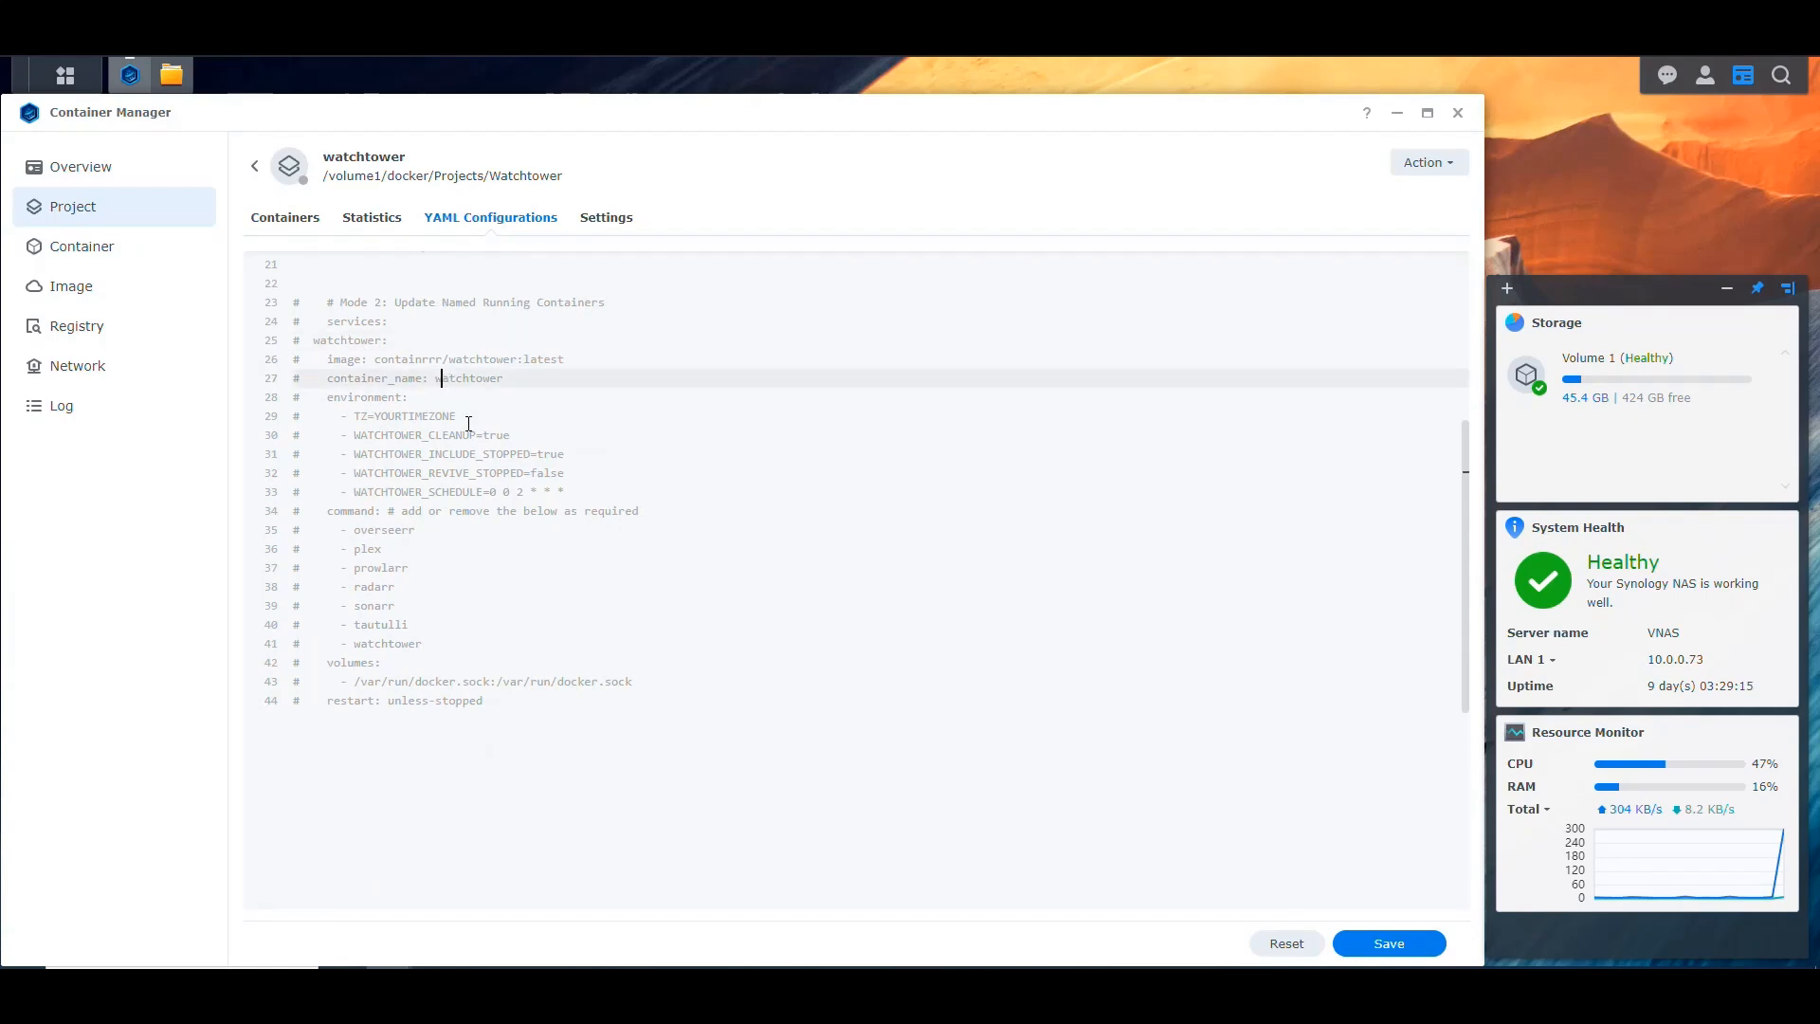
key("Delete")
type("W")
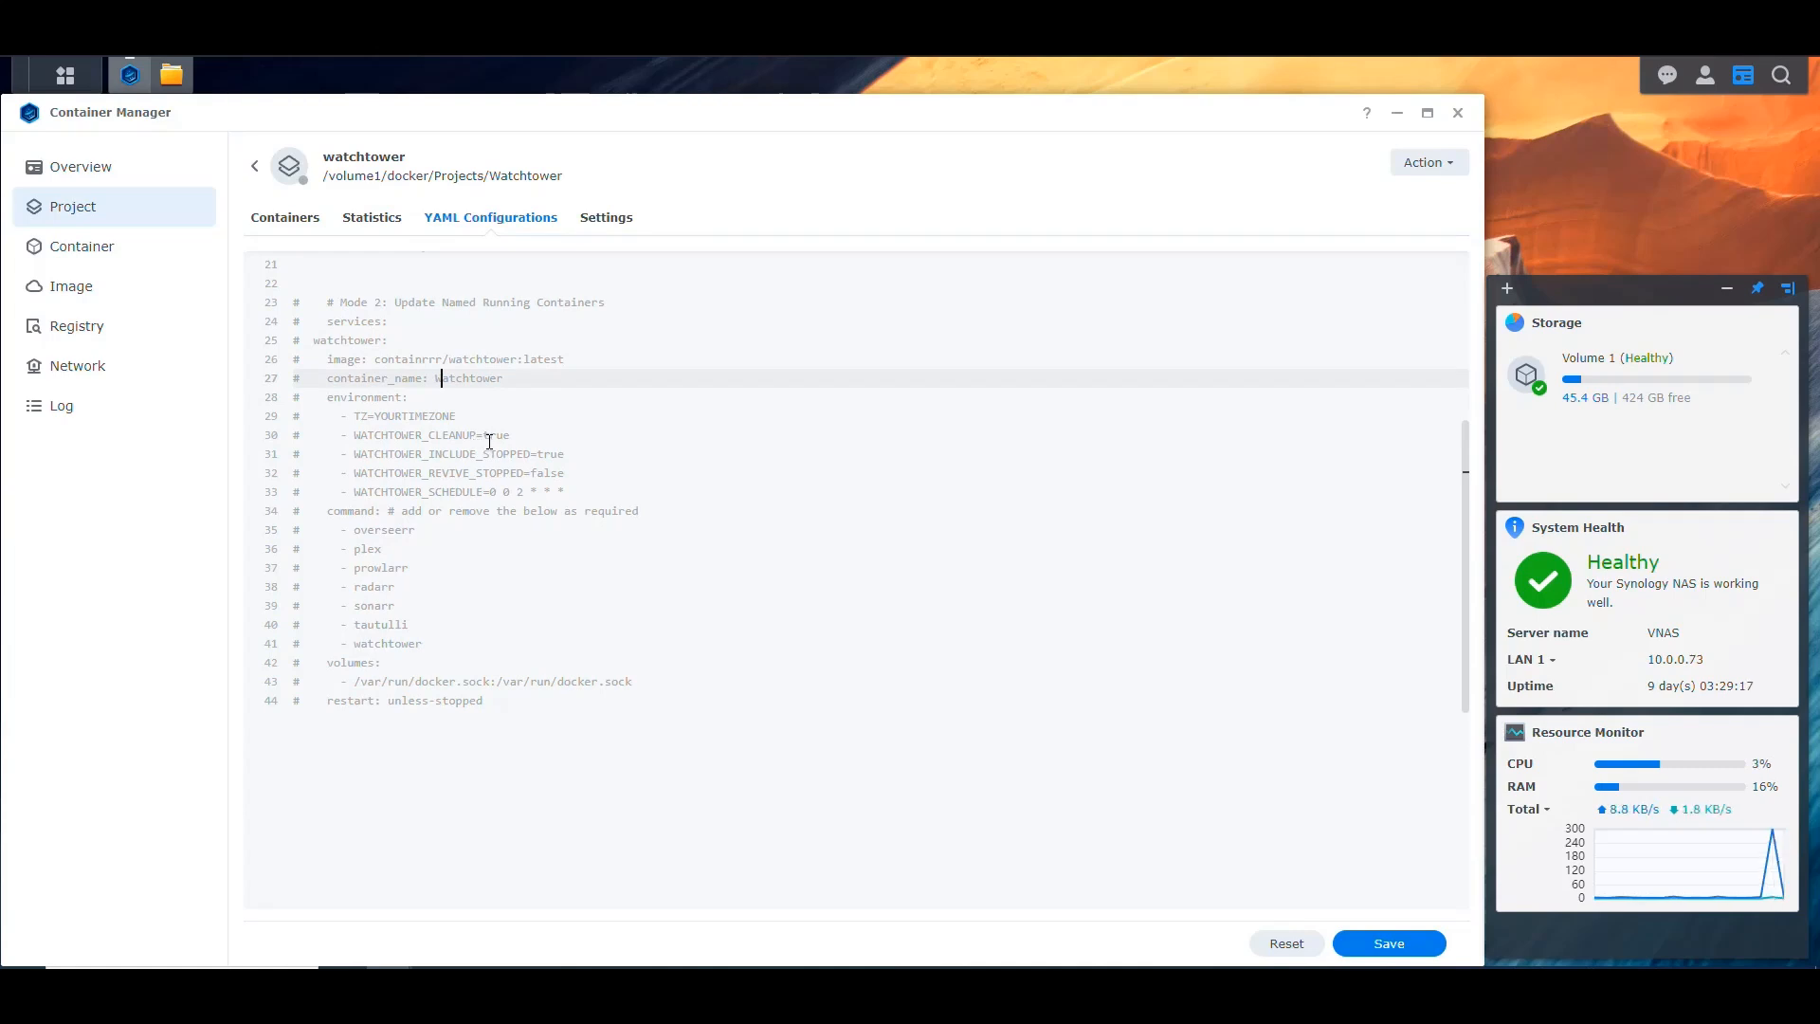
Step: Examine the Mode 2 command section and each container name listed in it, from overseerr to watchtower
left_click_drag(327, 510, 429, 650)
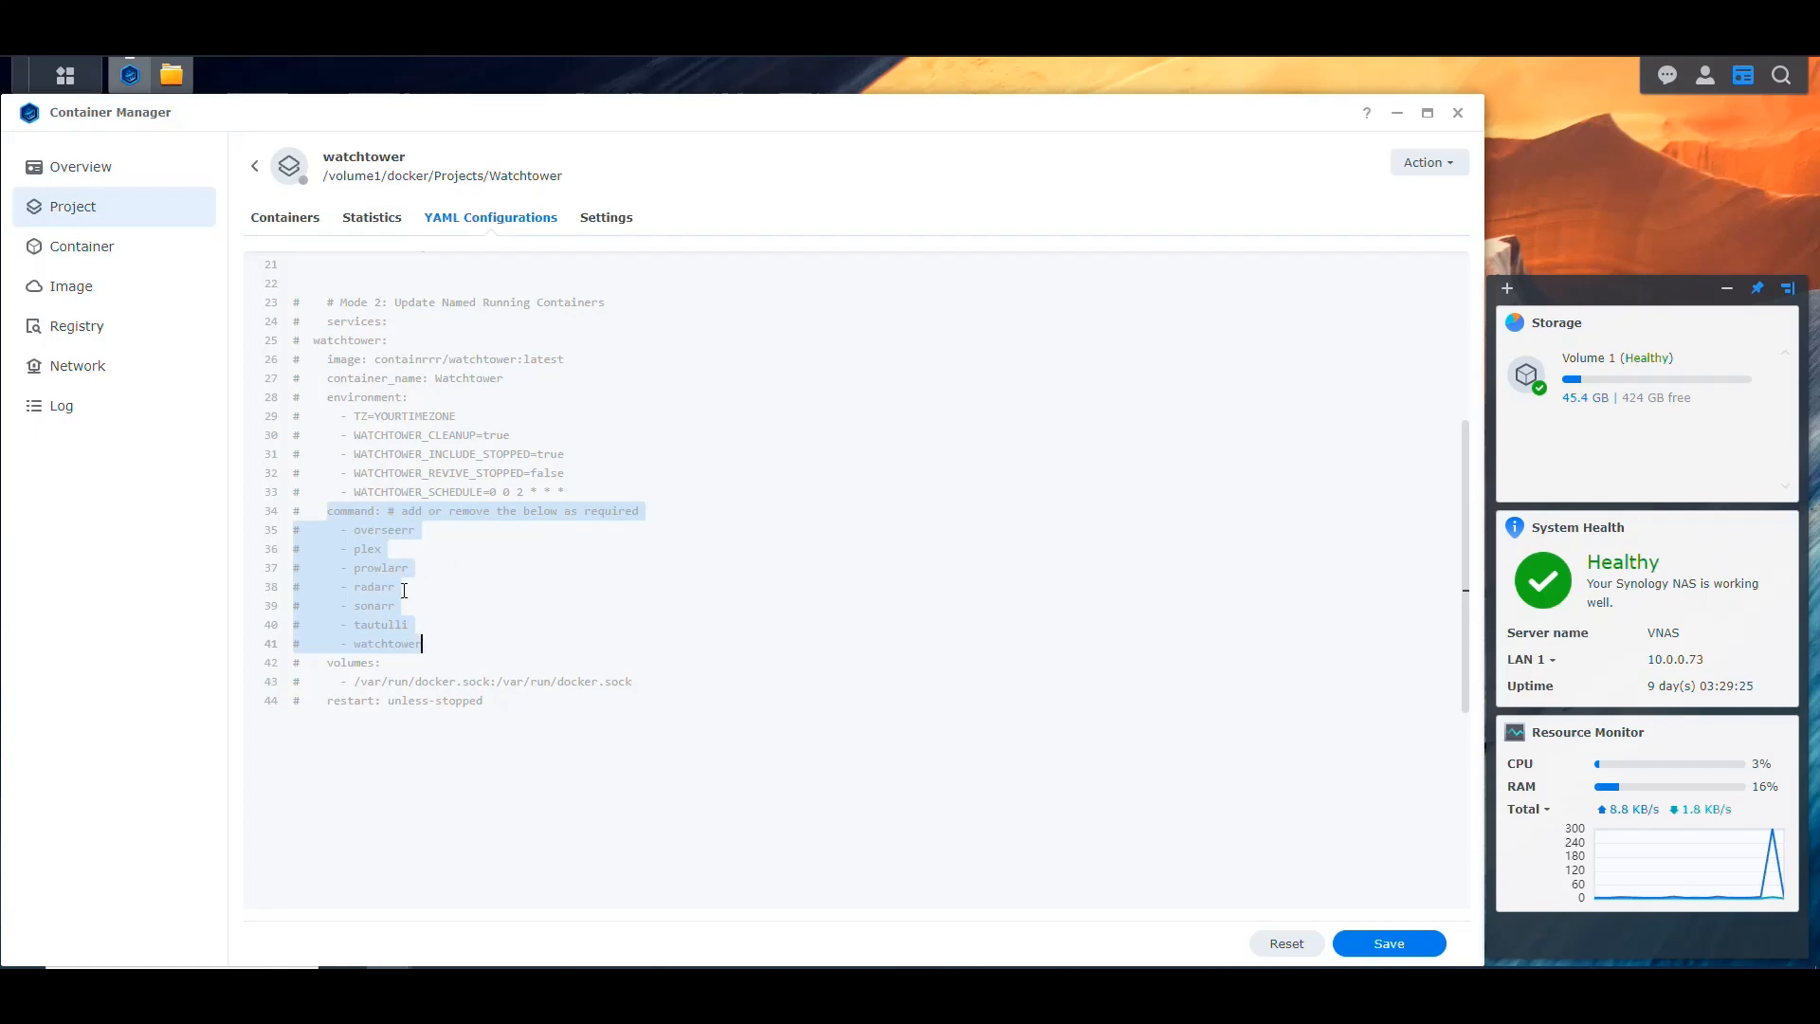
left_click(329, 511)
left_click_drag(325, 511, 381, 511)
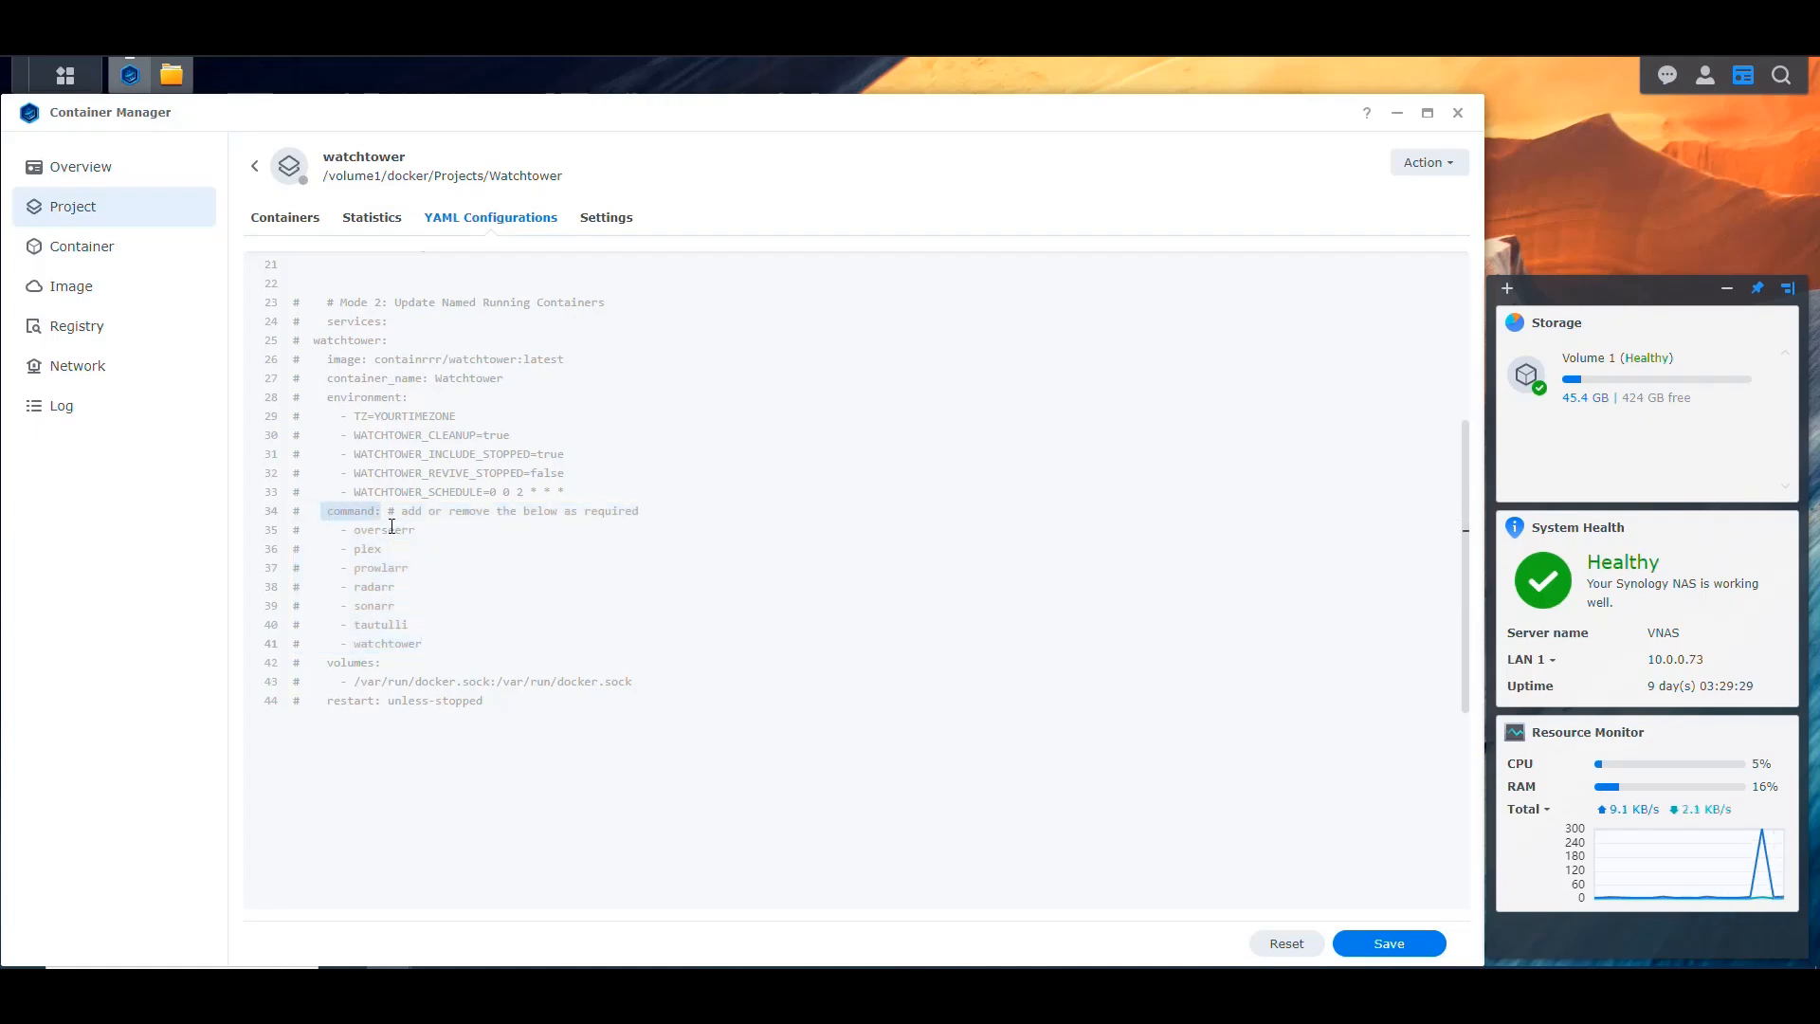
left_click(383, 530)
left_click(368, 550)
left_click(380, 569)
left_click(375, 590)
left_click(376, 605)
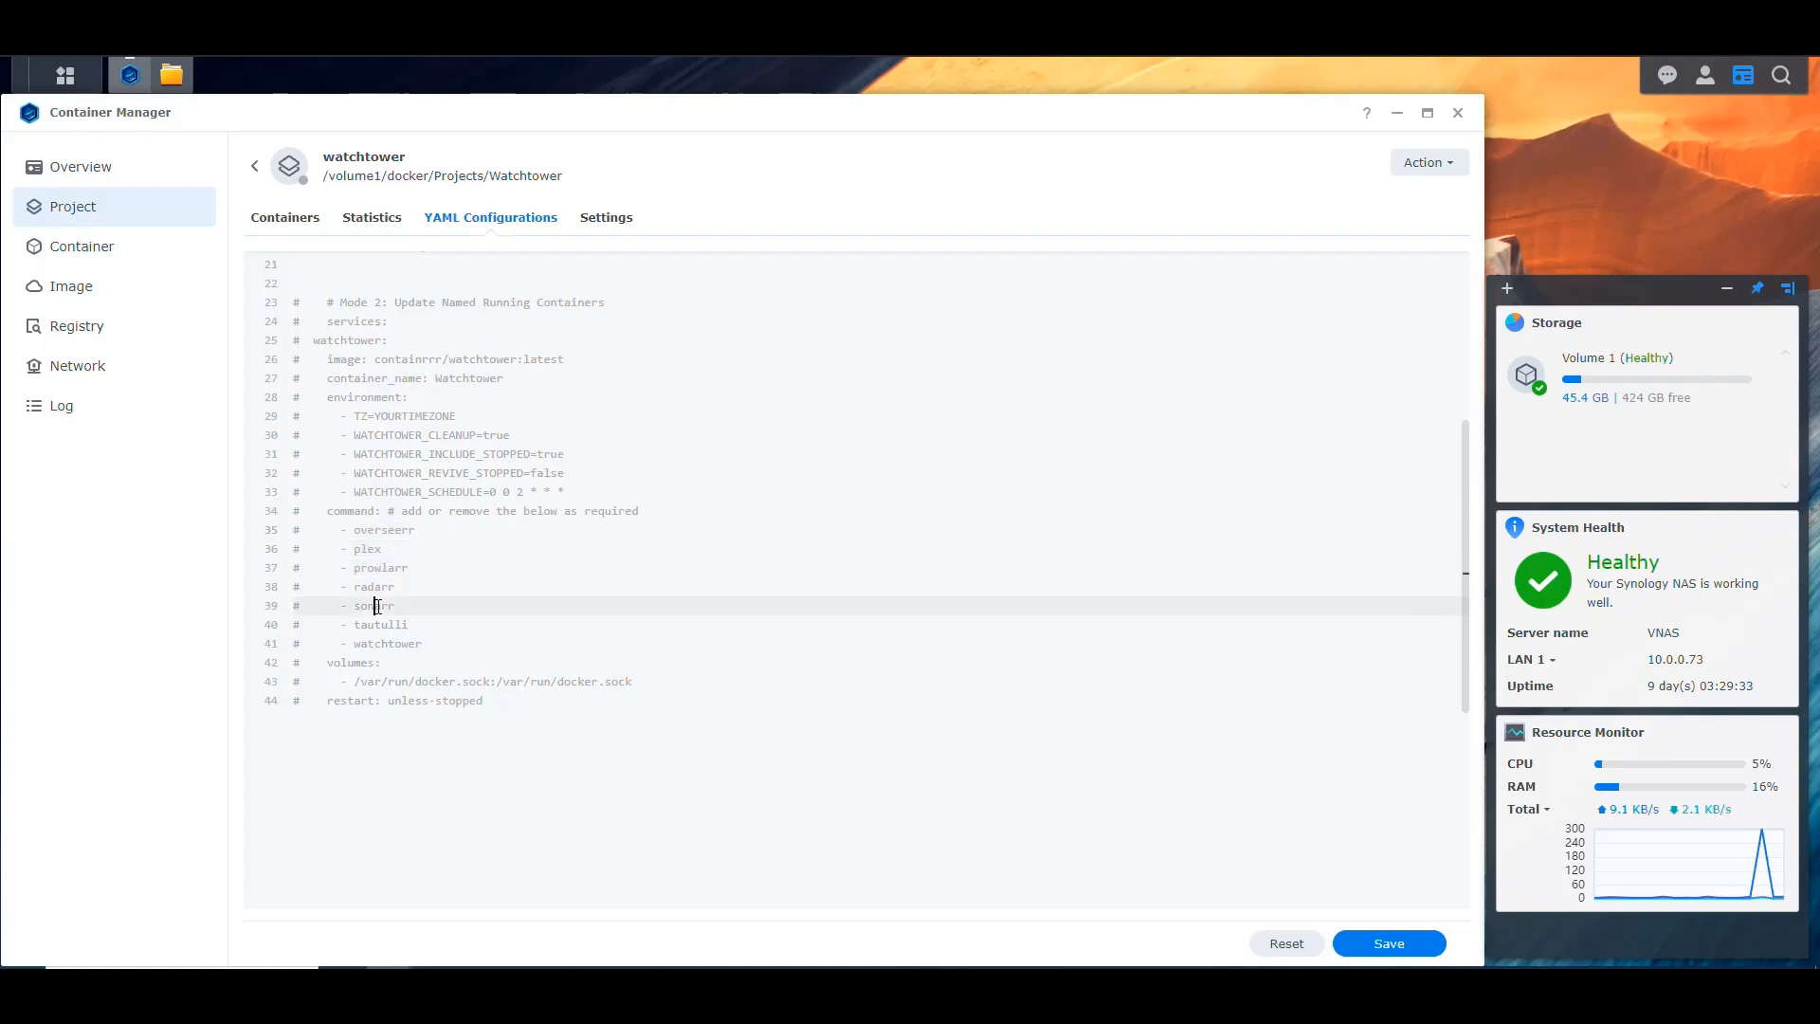
left_click(388, 625)
left_click(395, 643)
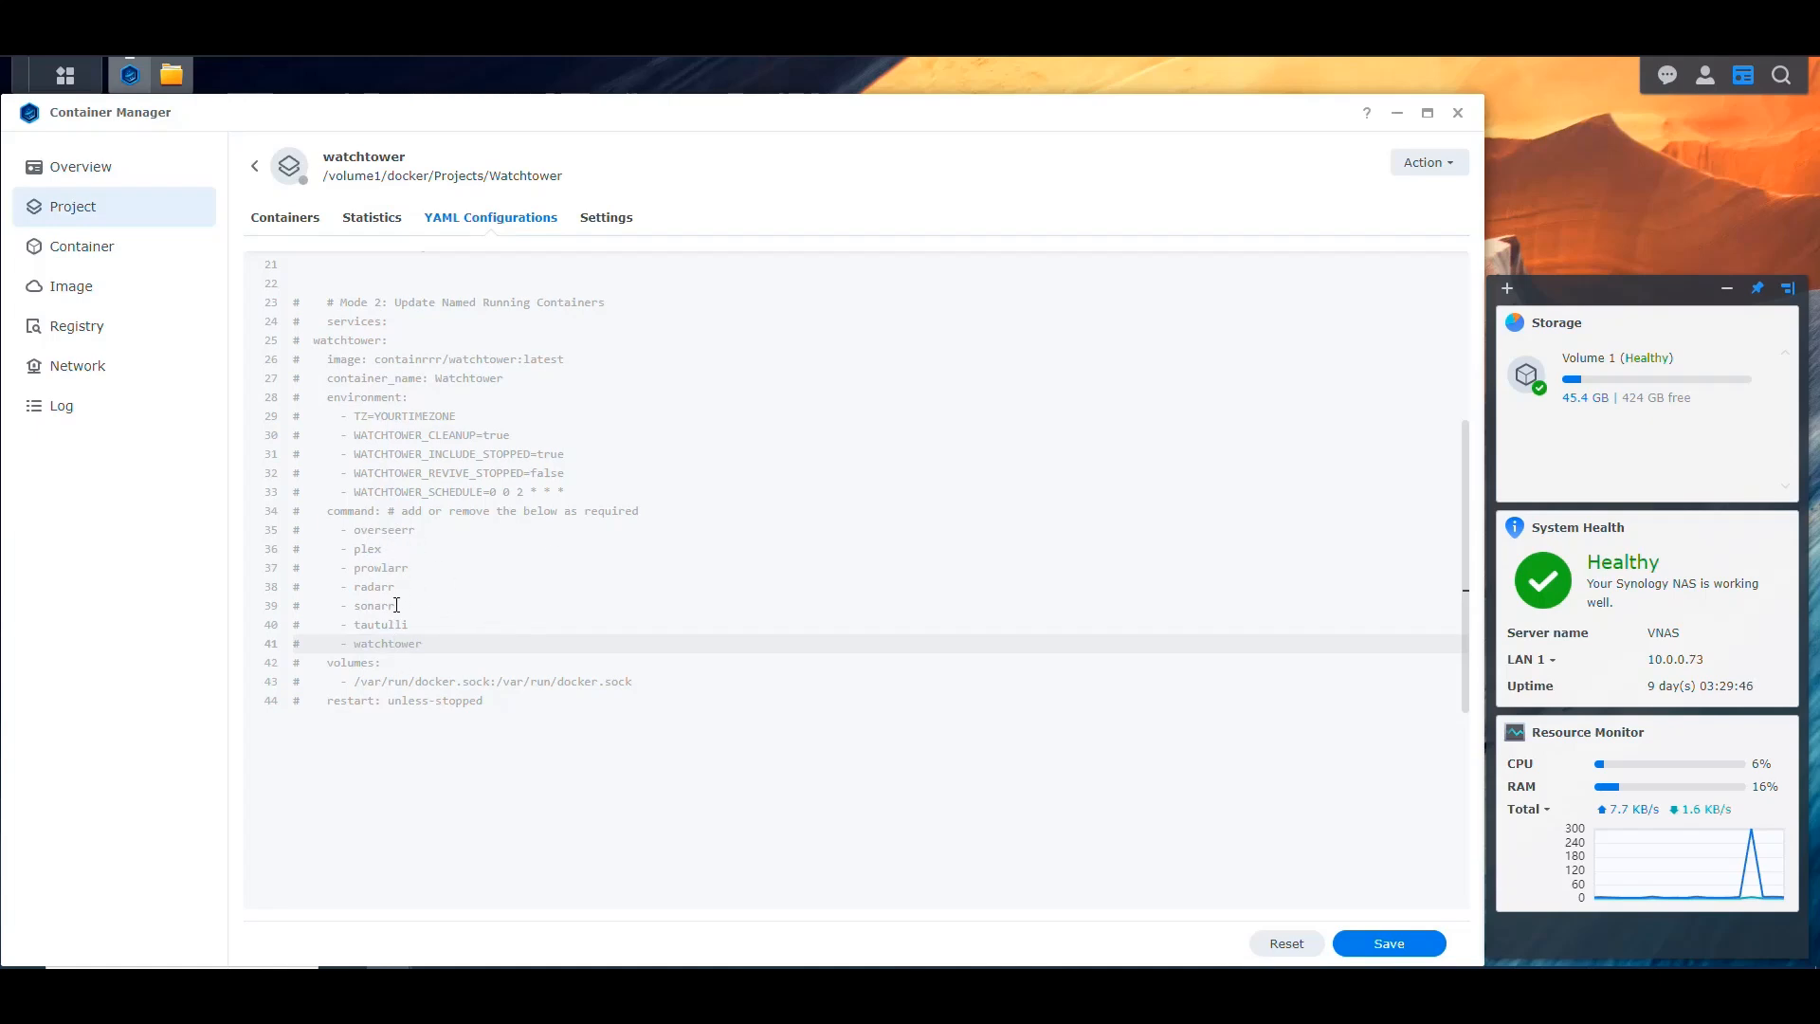
Step: Replace the YOURTIMEZONE placeholder in the commented-out Mode 2 environment section with America/New_York
scroll(427, 626, "up", 5)
scroll(431, 294, "down", 5)
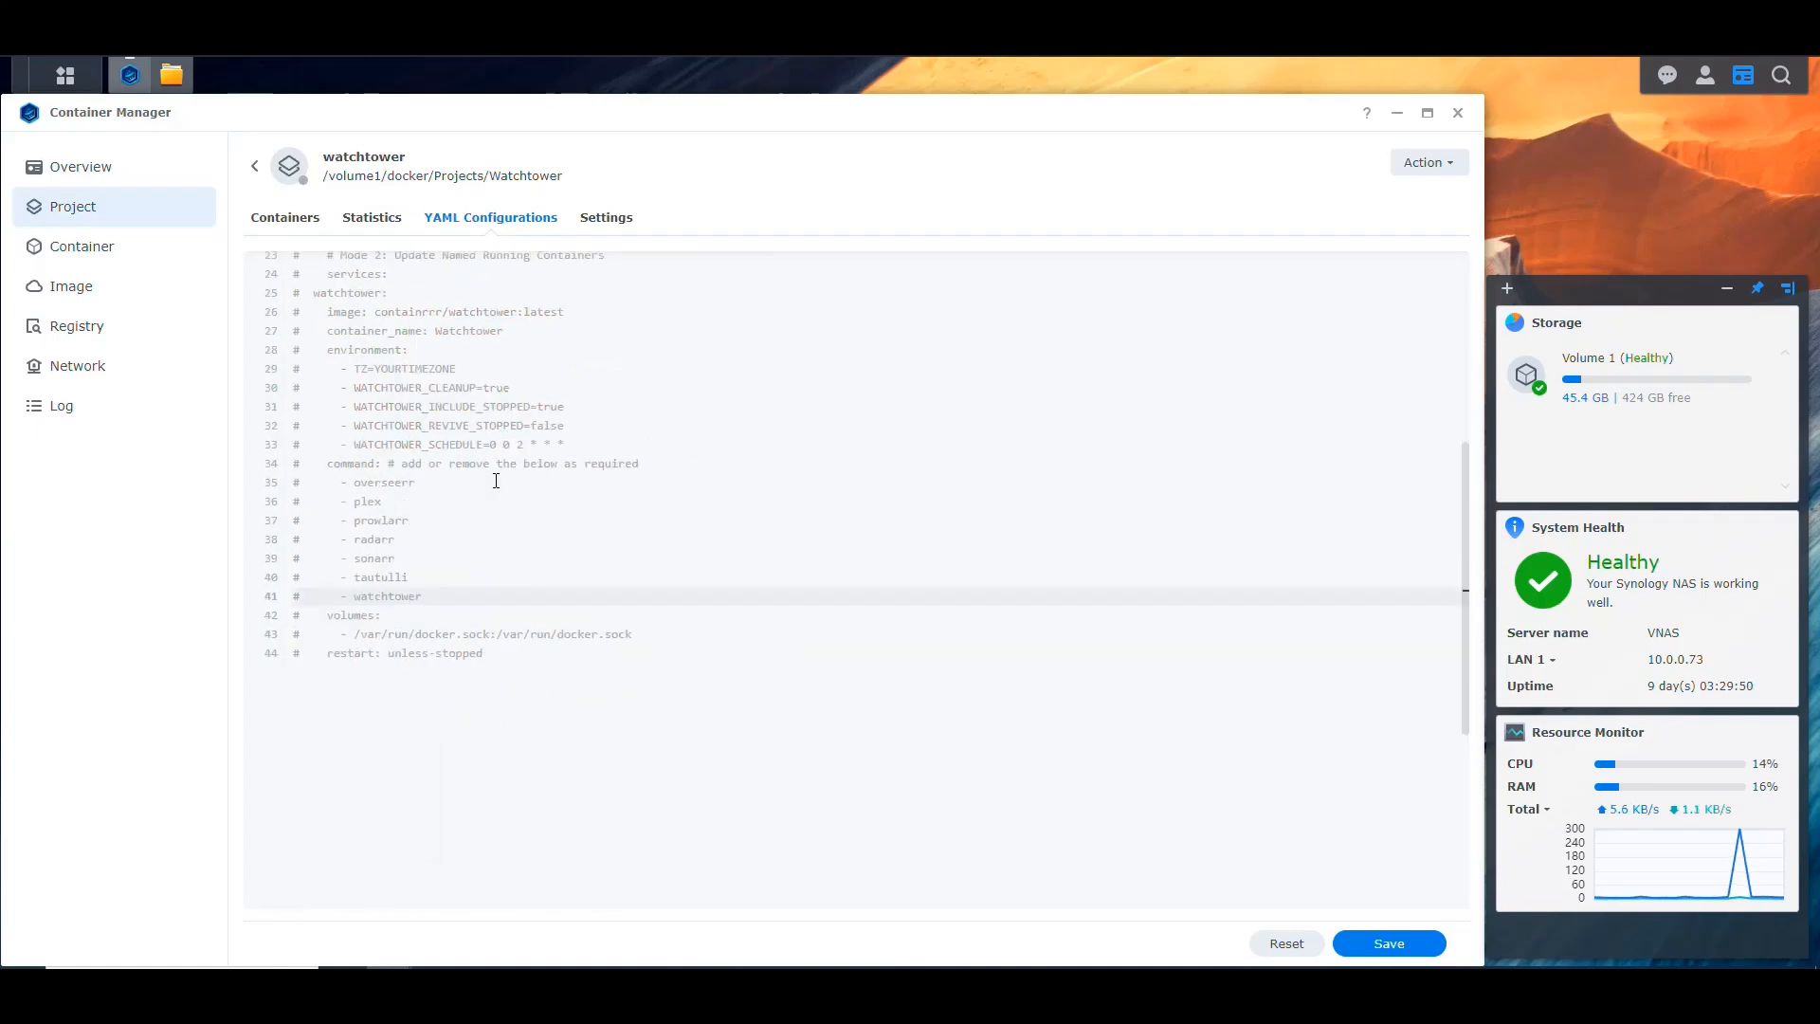
scroll(496, 455, "up", 4)
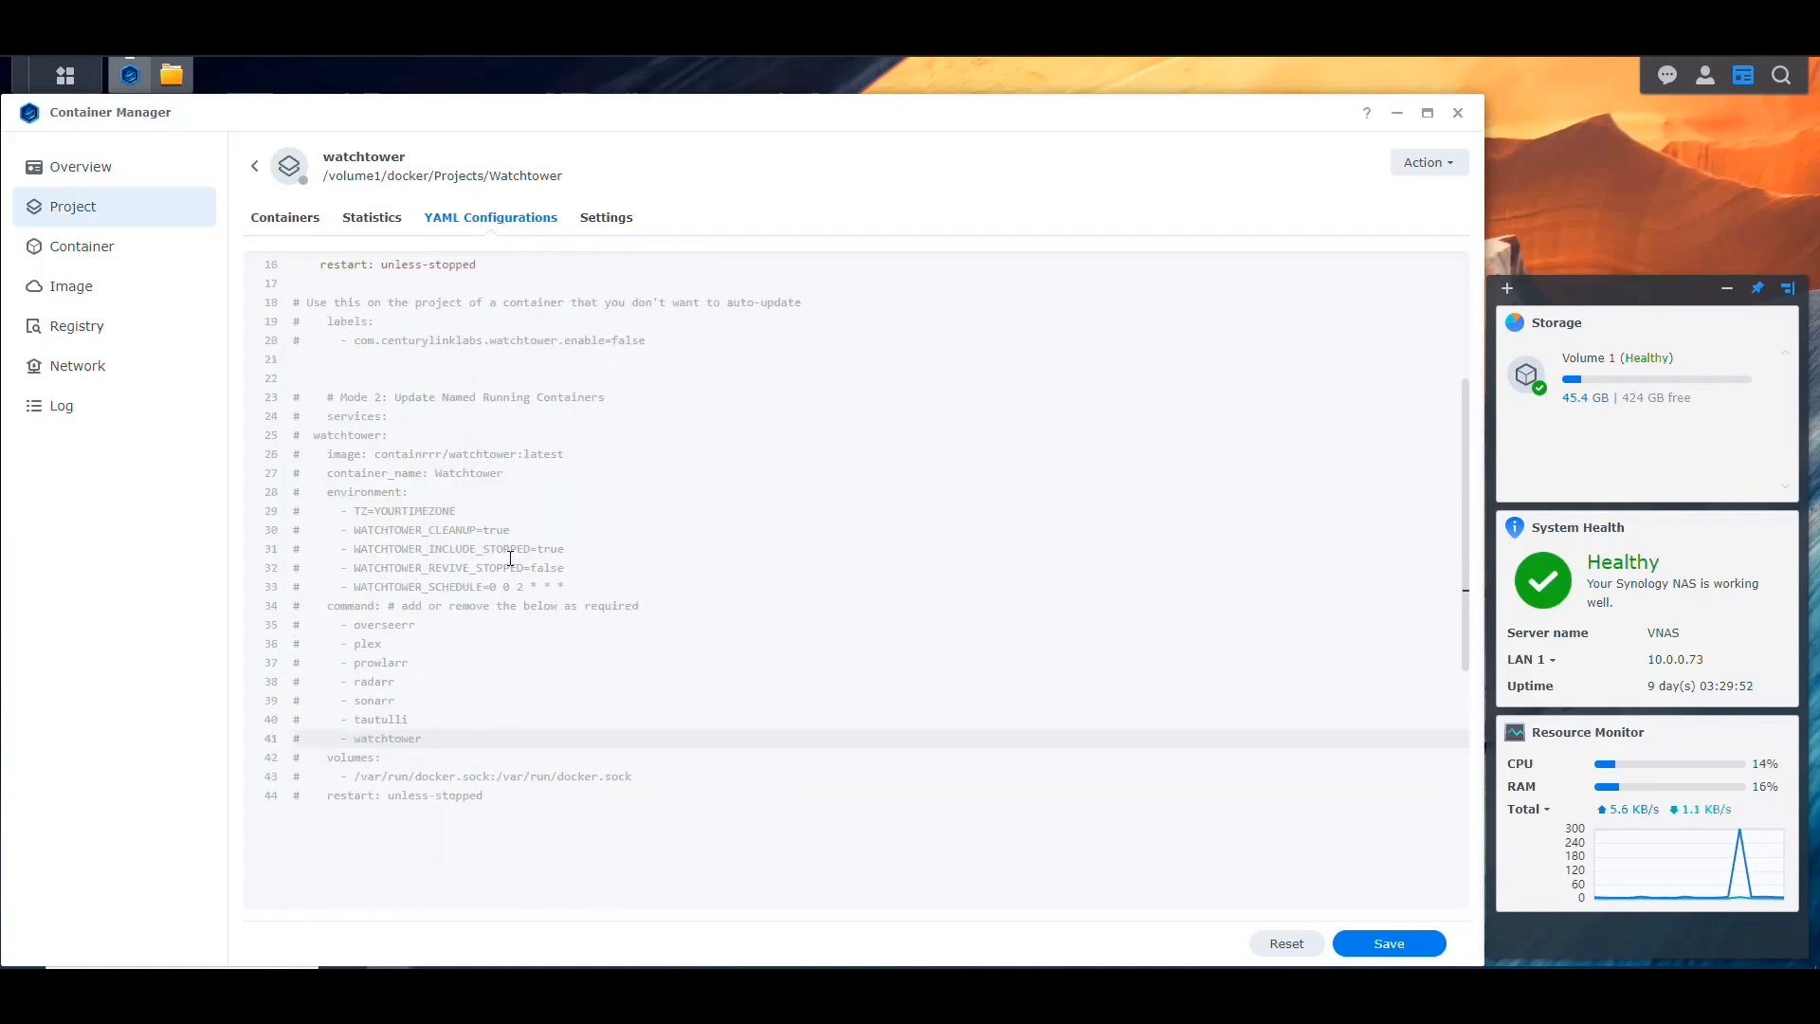
scroll(441, 616, "up", 1)
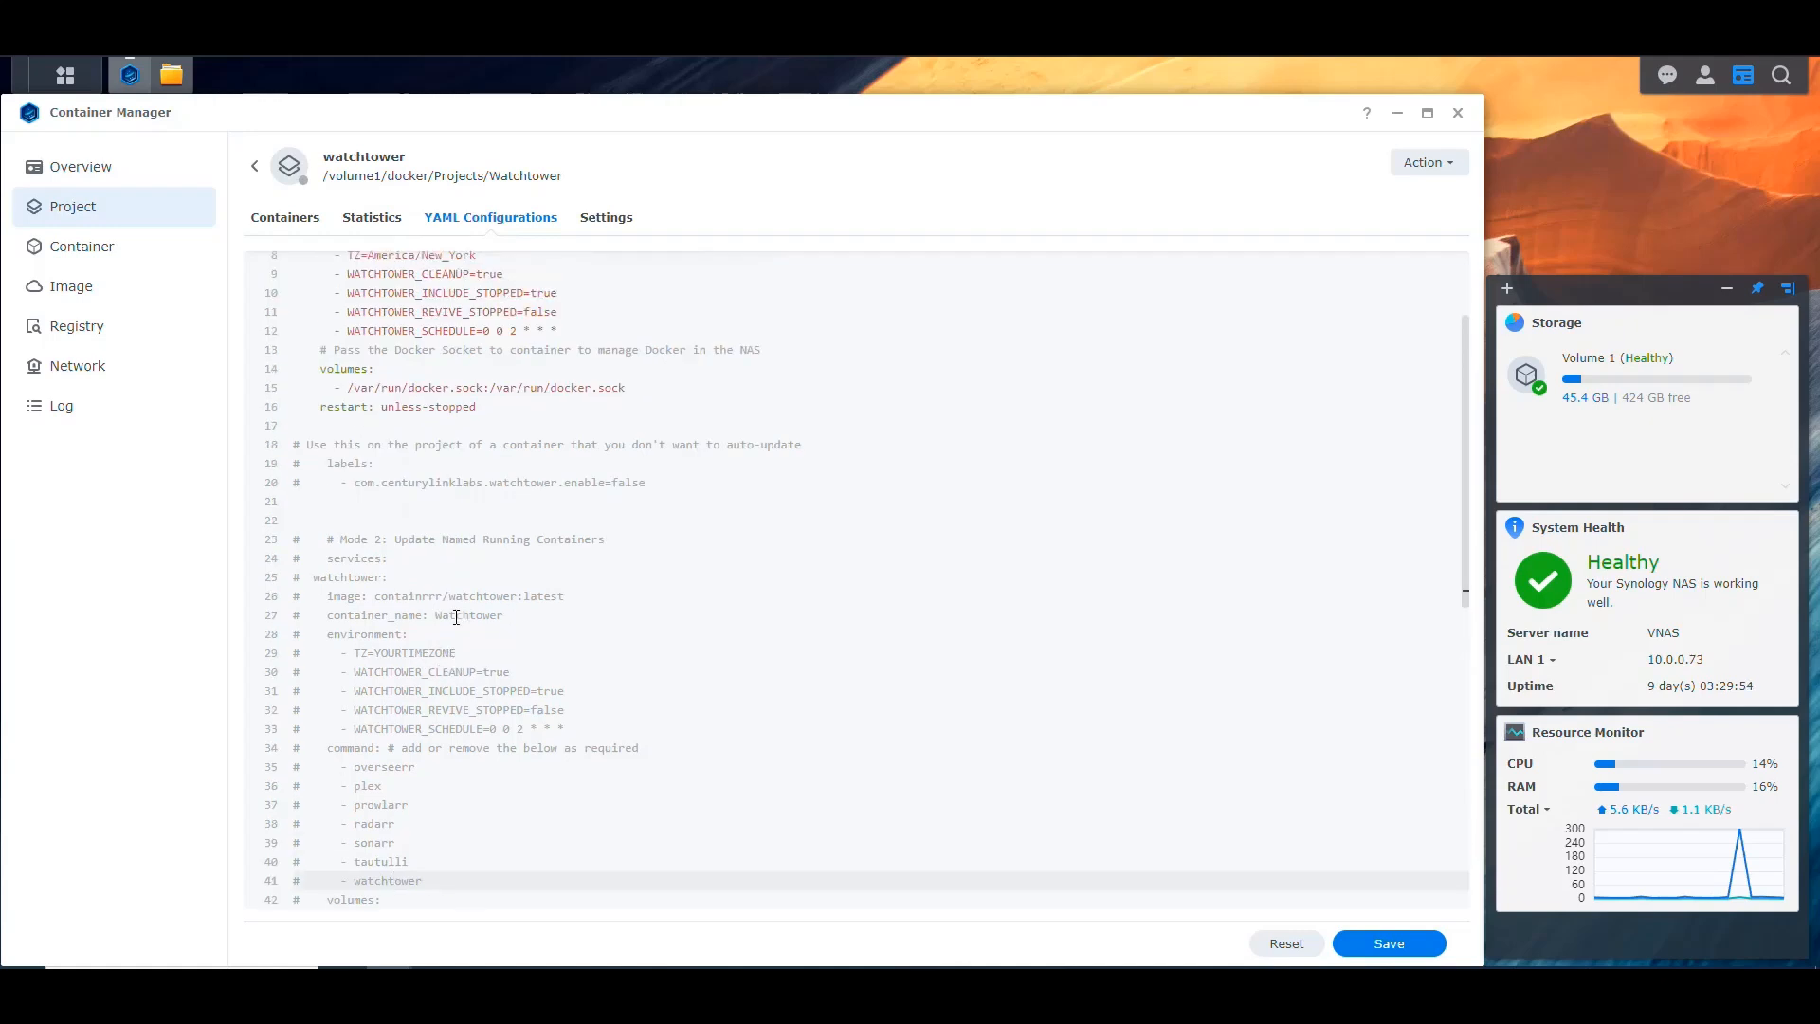
left_click_drag(456, 653, 375, 653)
key("BackSpace")
type("America/New_York")
left_click(404, 679)
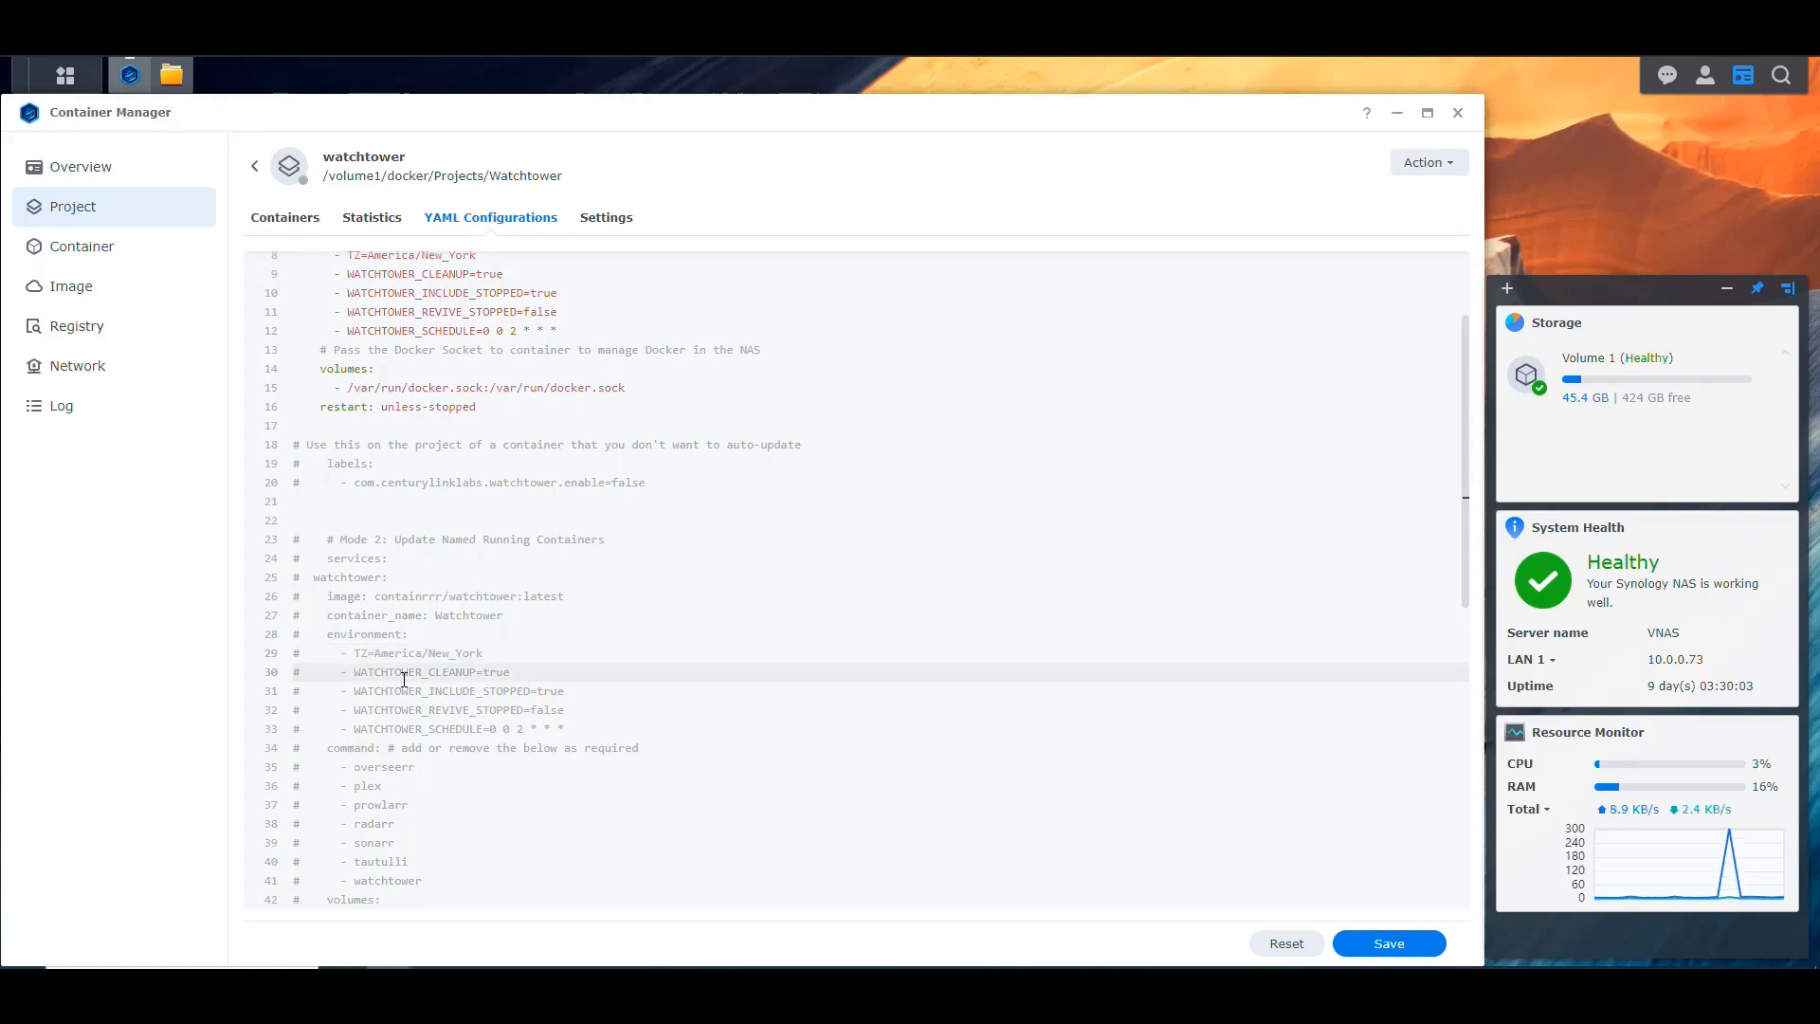
key("Down")
key("Down")
key("Down")
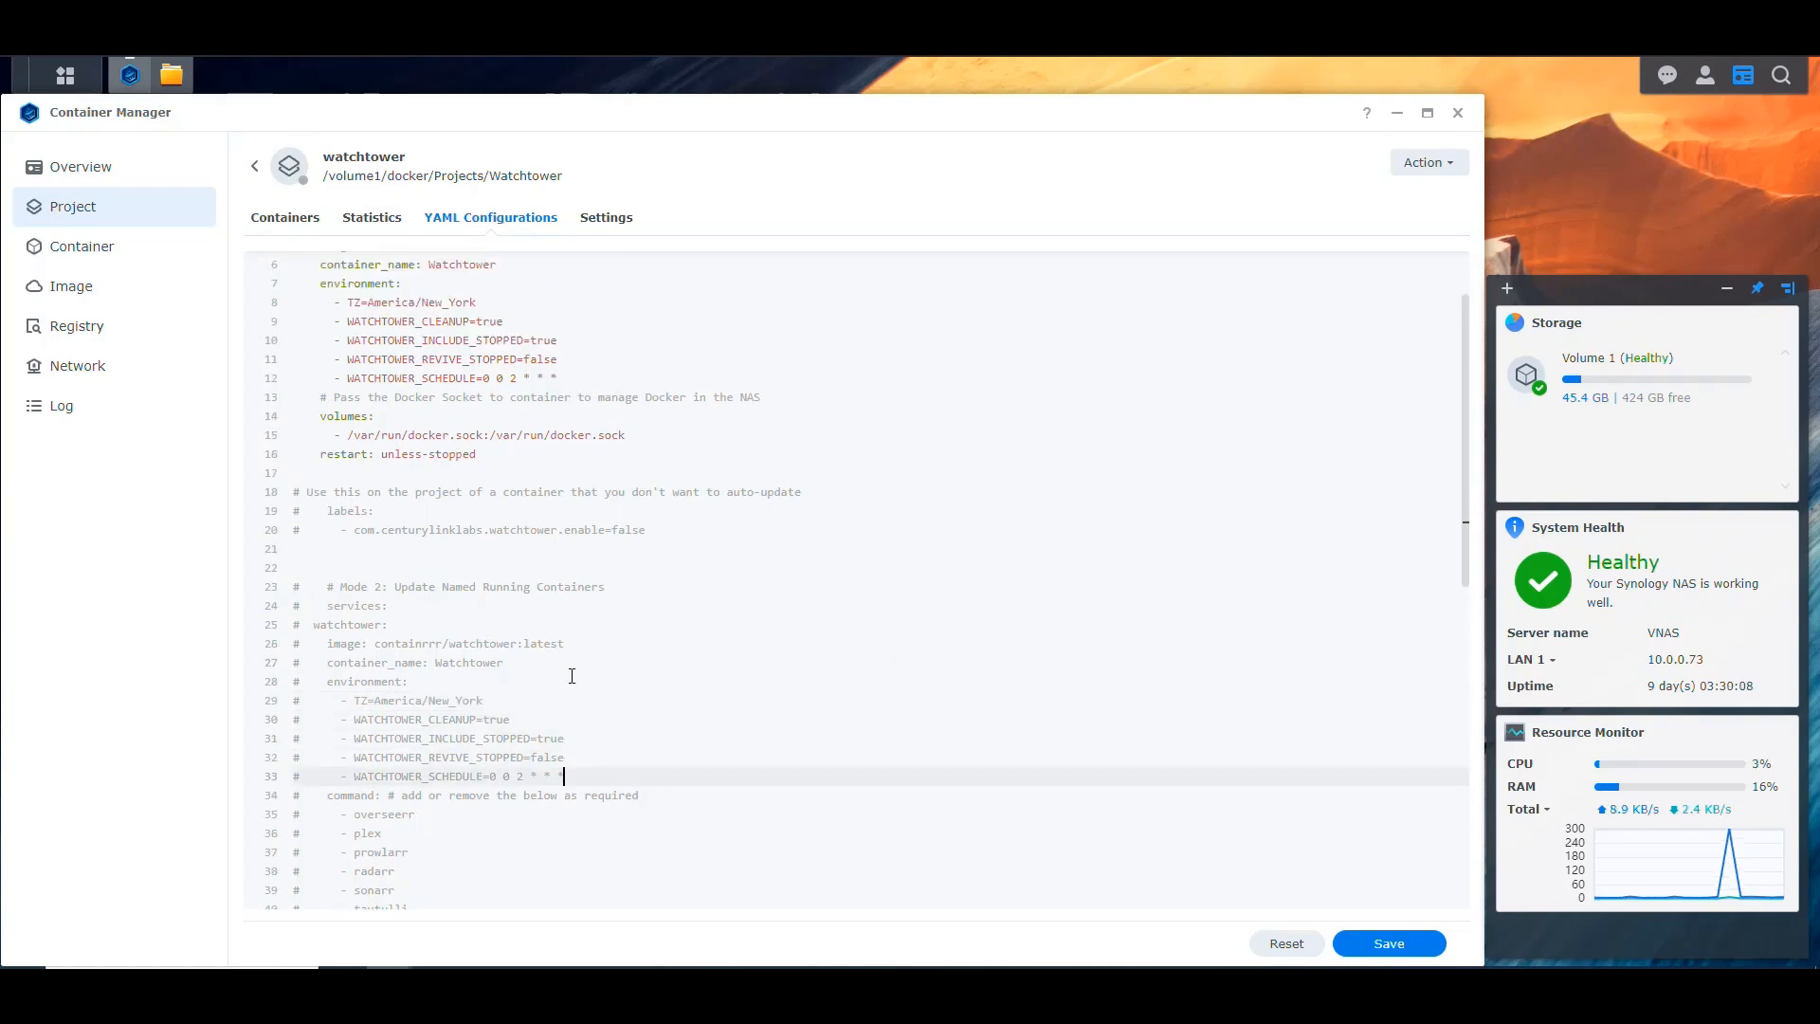
Step: Highlight the commented-out watchtower.enable=false label block and the Mode 1 schedule, include-stopped and revive-stopped values to review them
scroll(622, 607, "up", 3)
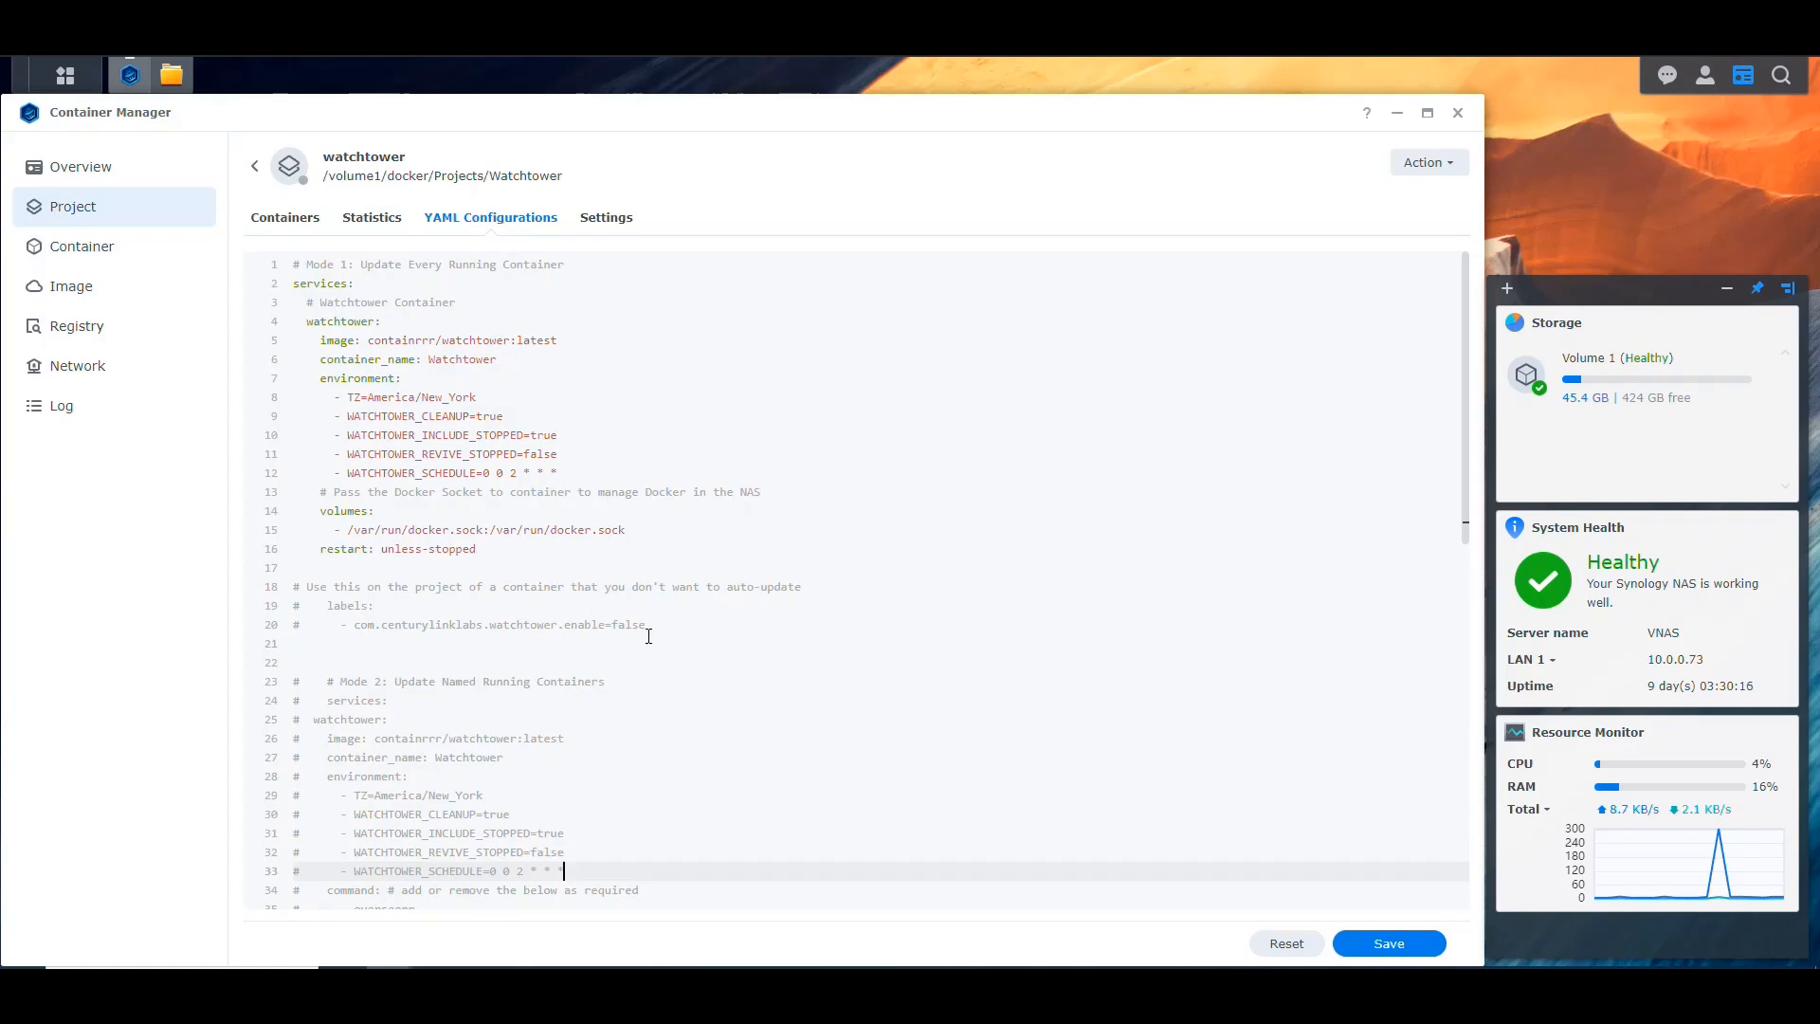
left_click_drag(646, 625, 362, 616)
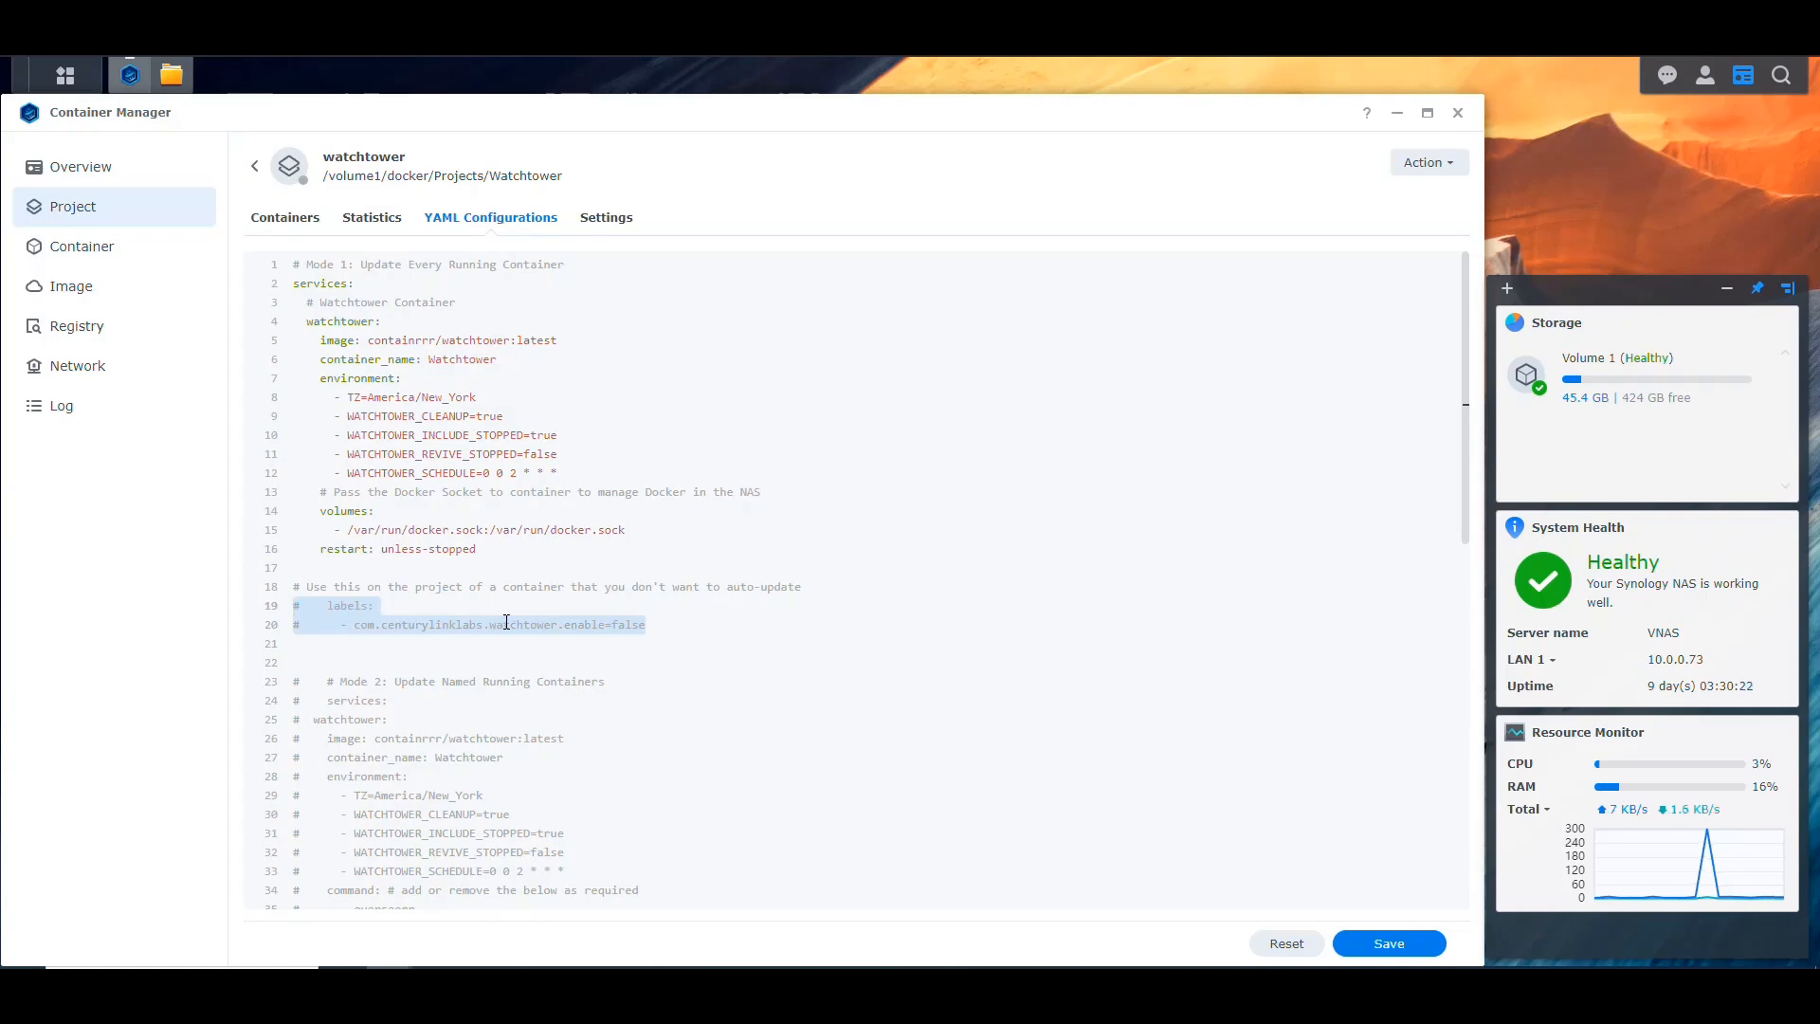
left_click(650, 626)
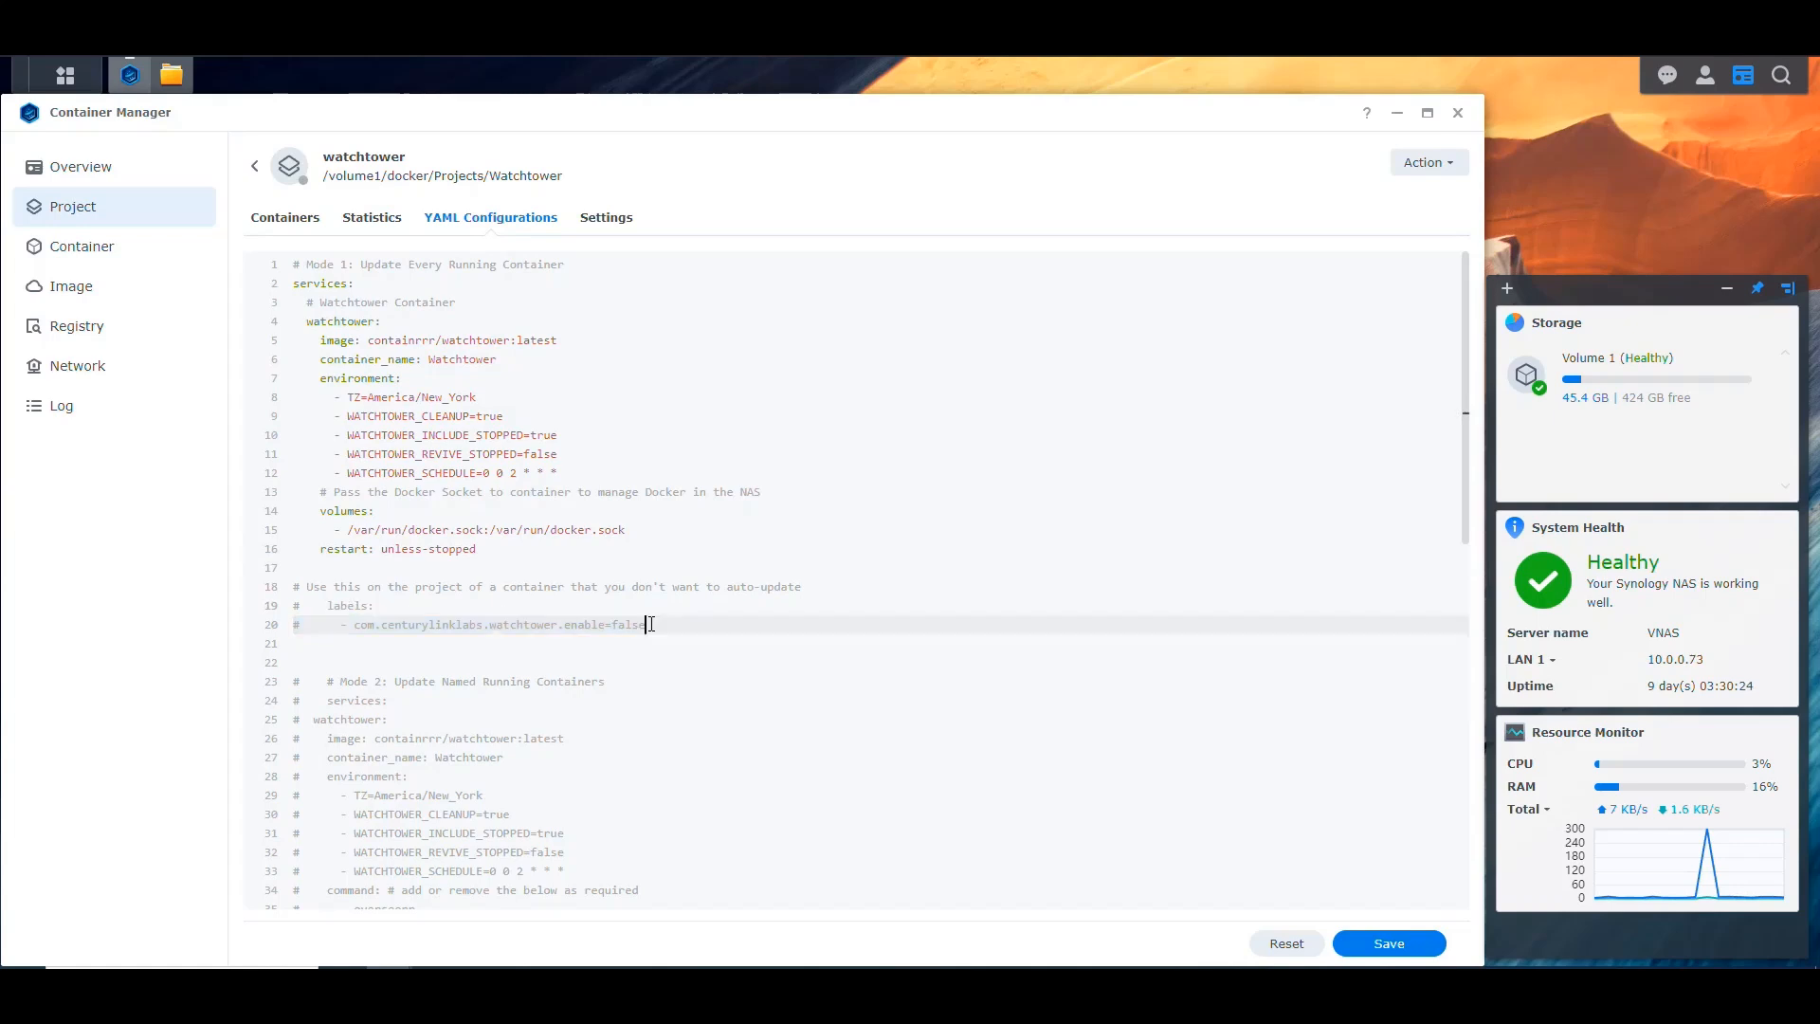
left_click_drag(596, 625, 481, 625)
left_click(654, 624)
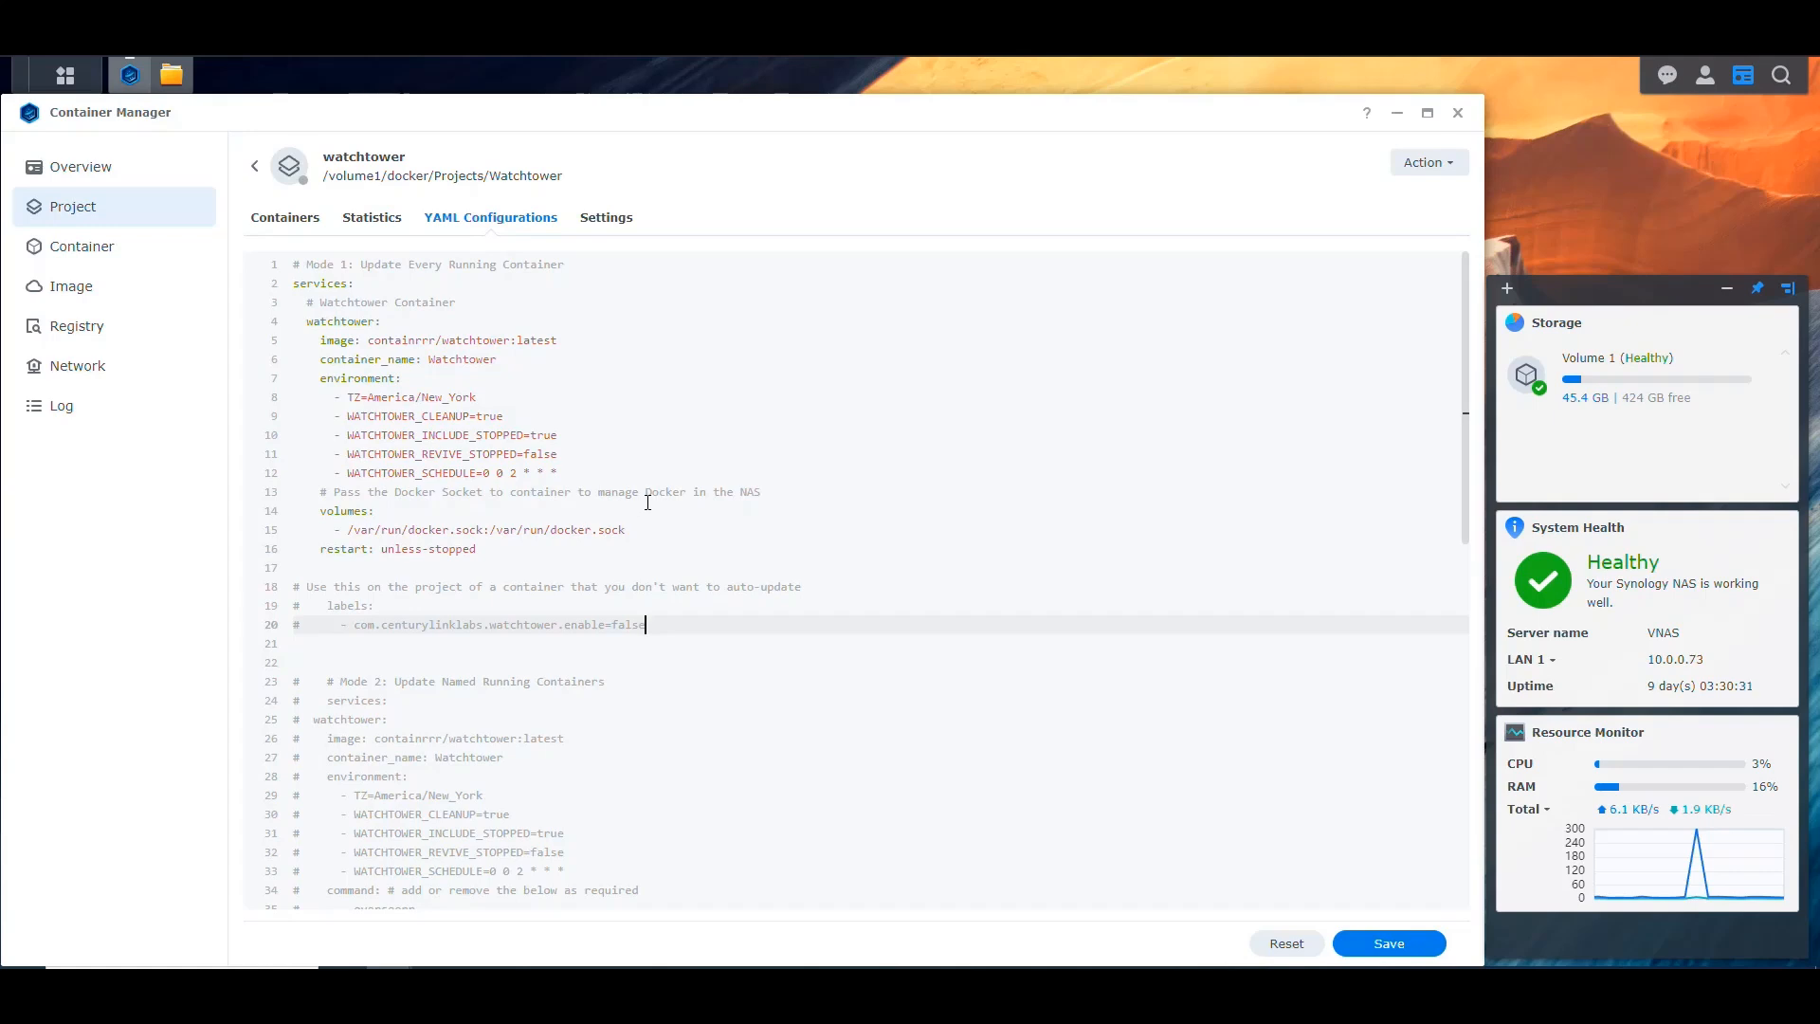
left_click_drag(518, 473, 482, 473)
left_click(567, 452)
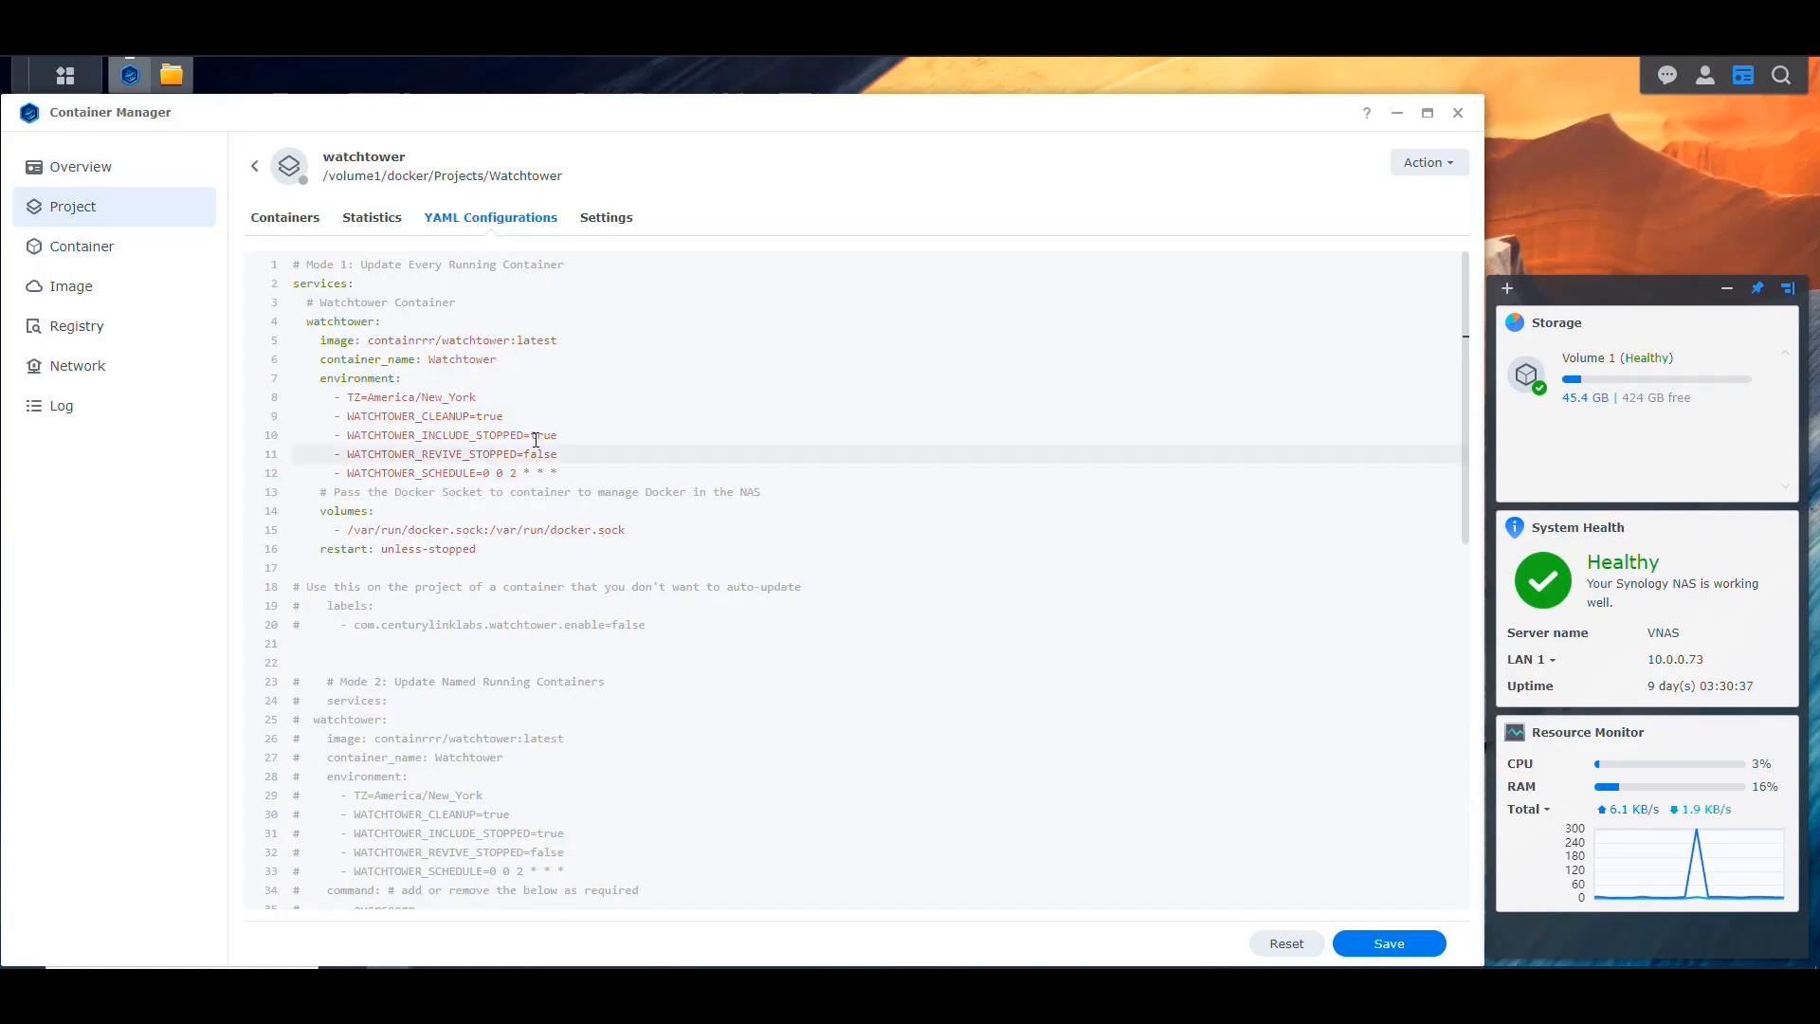
left_click_drag(567, 439, 531, 435)
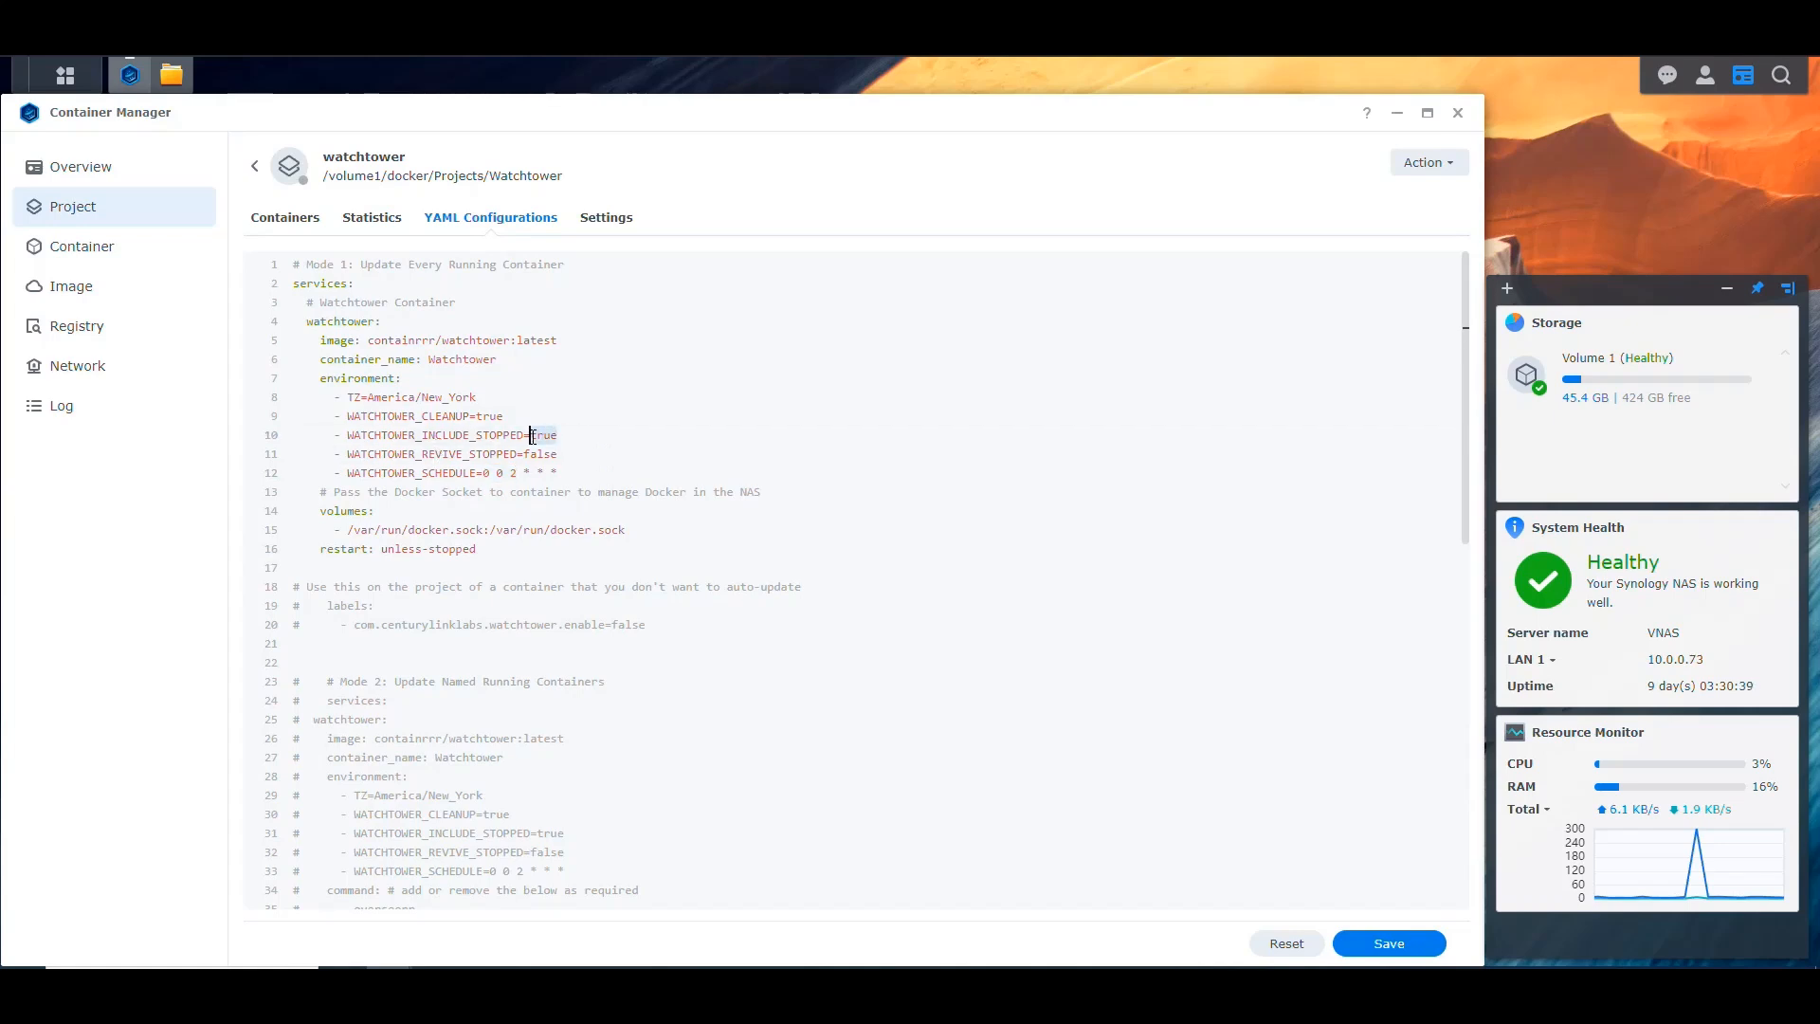
double_click(537, 454)
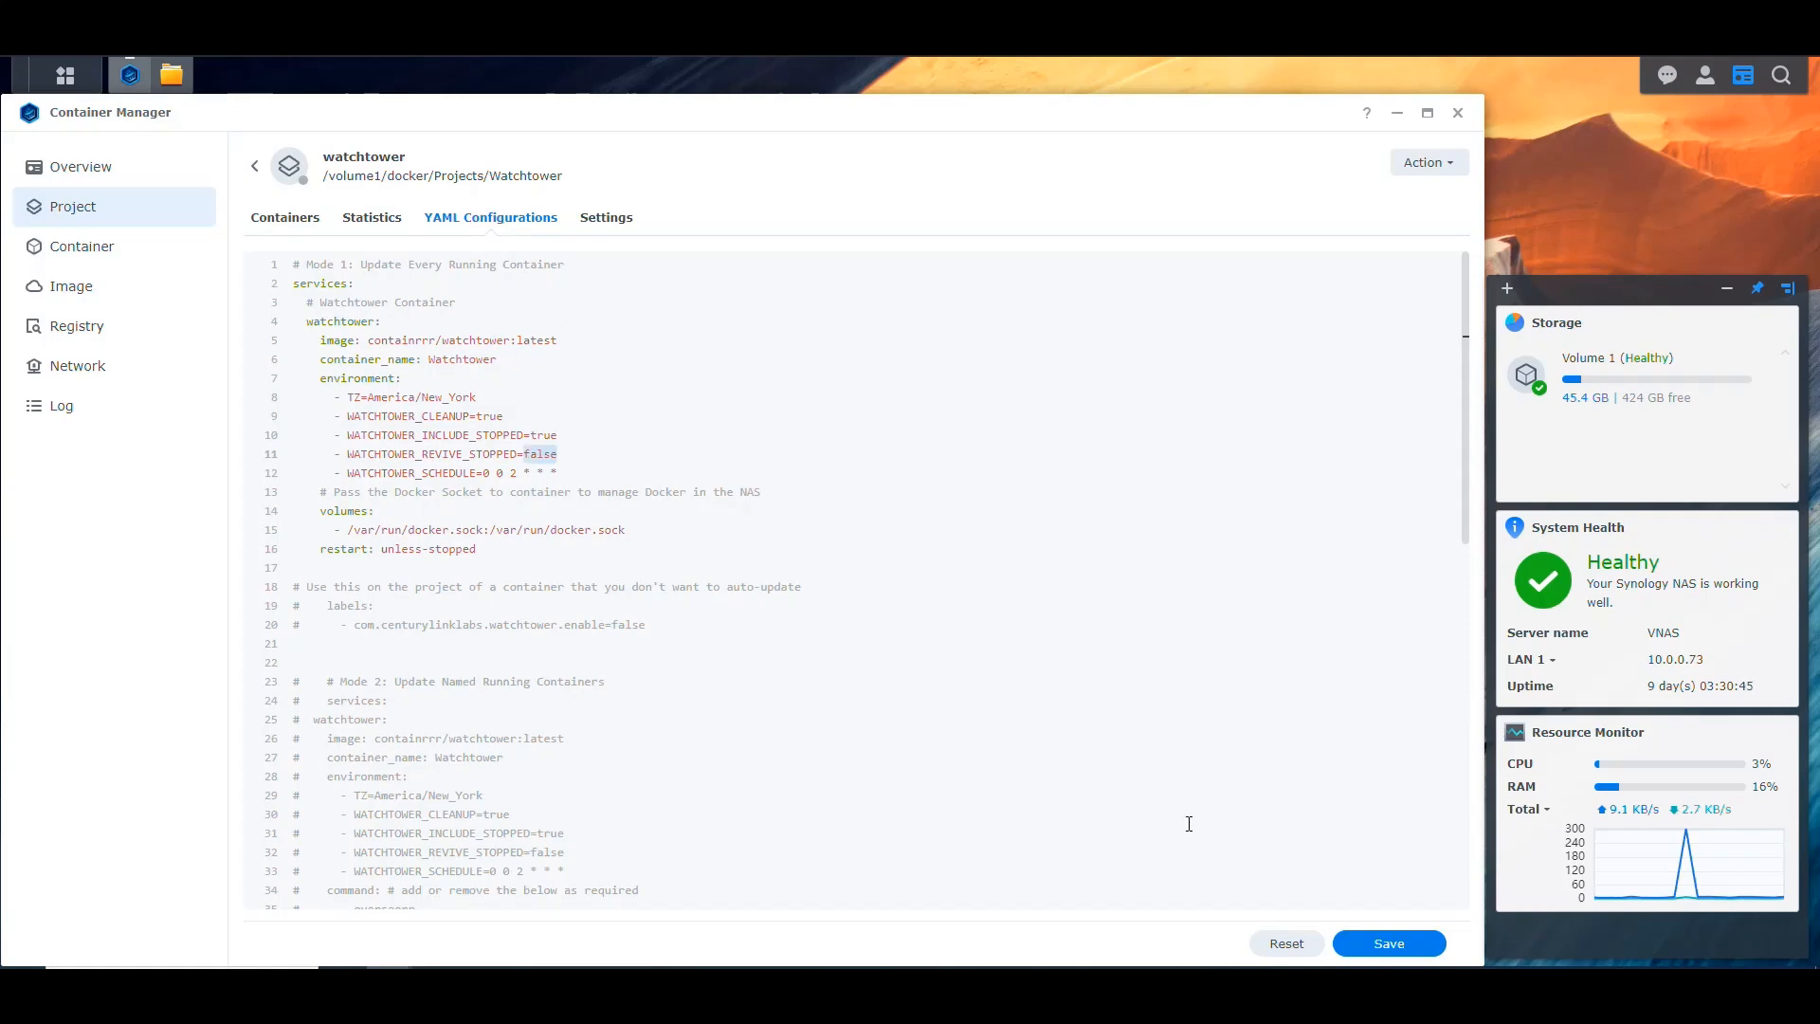
Step: Save the YAML configuration, choosing to build and start the project with the image rebuilt
left_click(1385, 943)
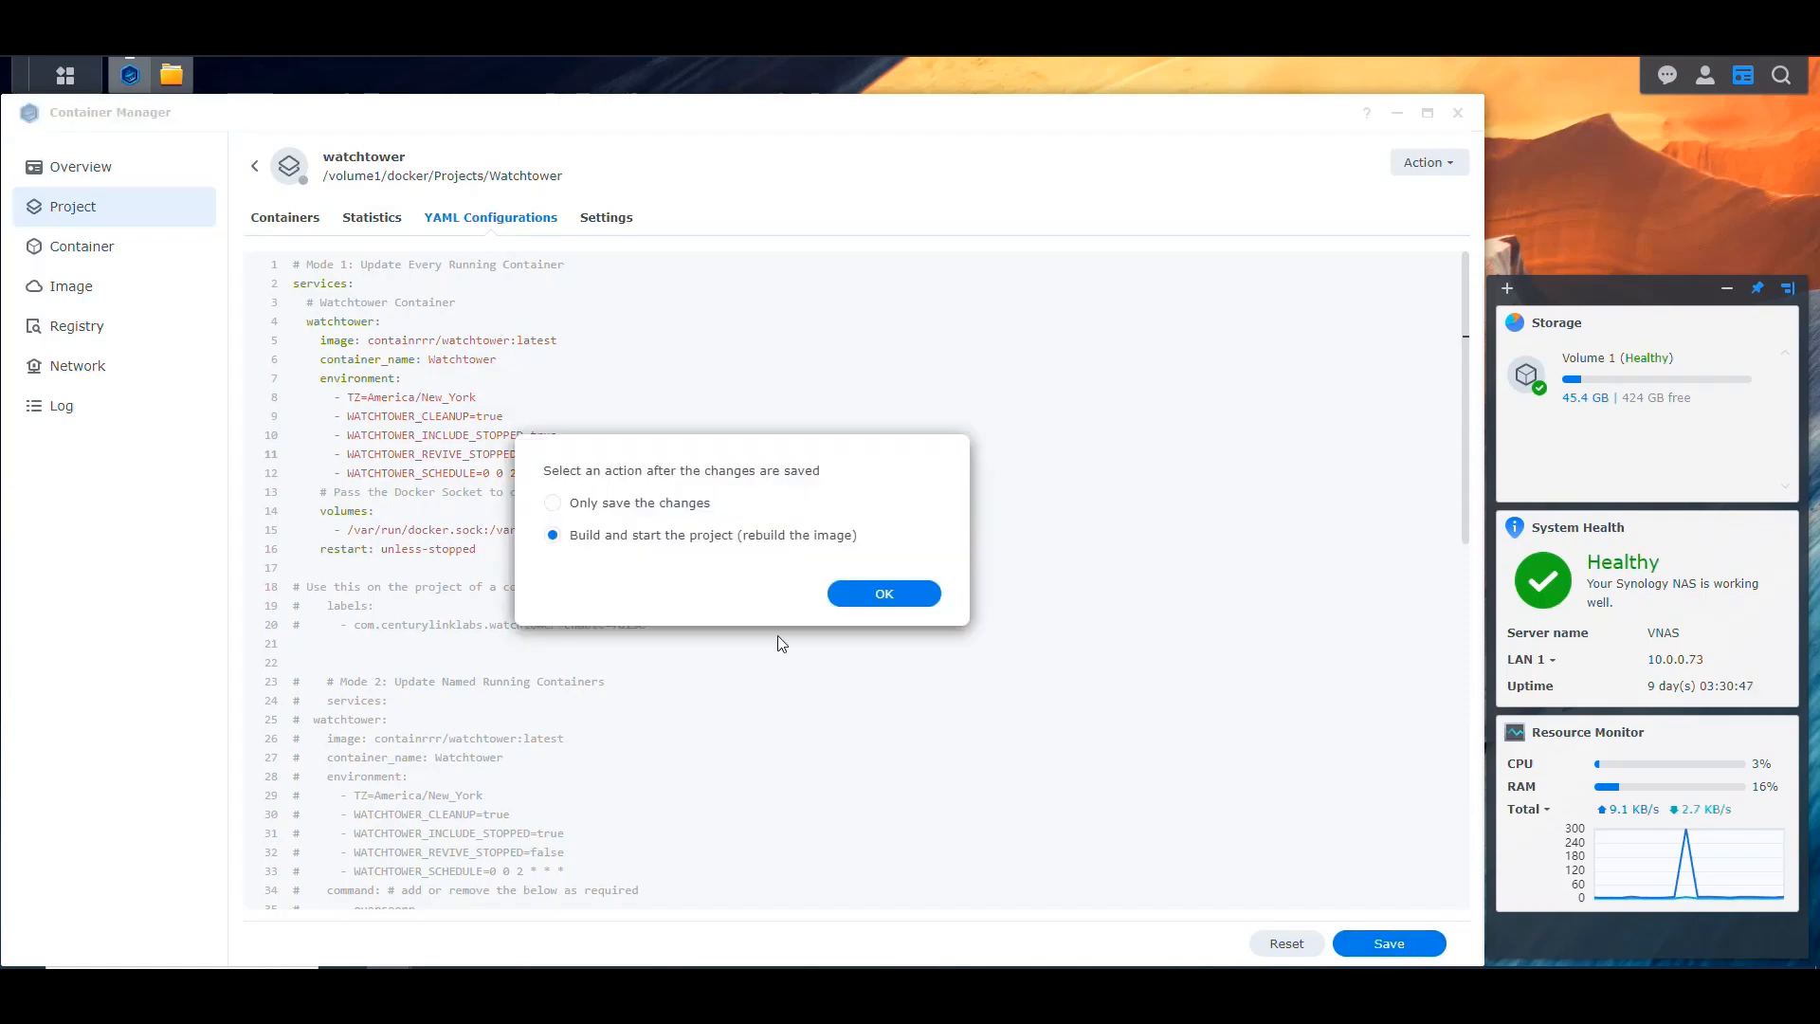
left_click(886, 594)
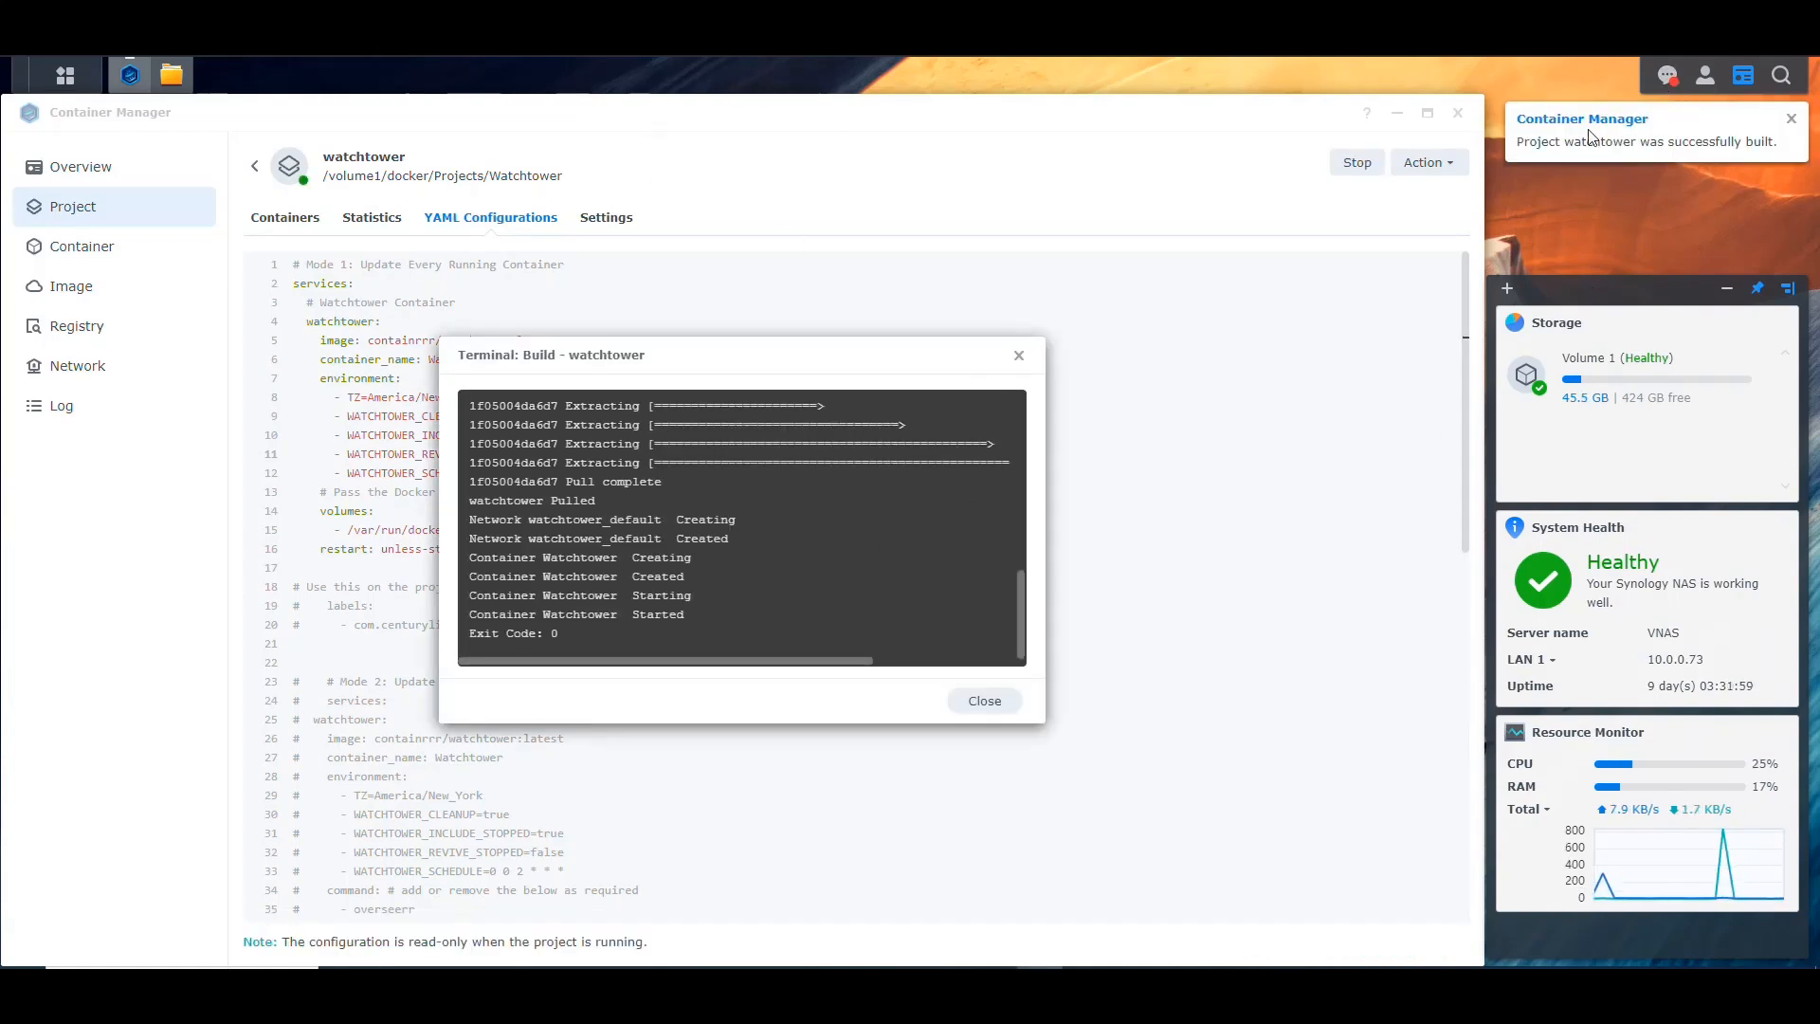
Step: Clear all desktop notifications and close the watchtower build terminal
left_click(1667, 76)
left_click(1564, 935)
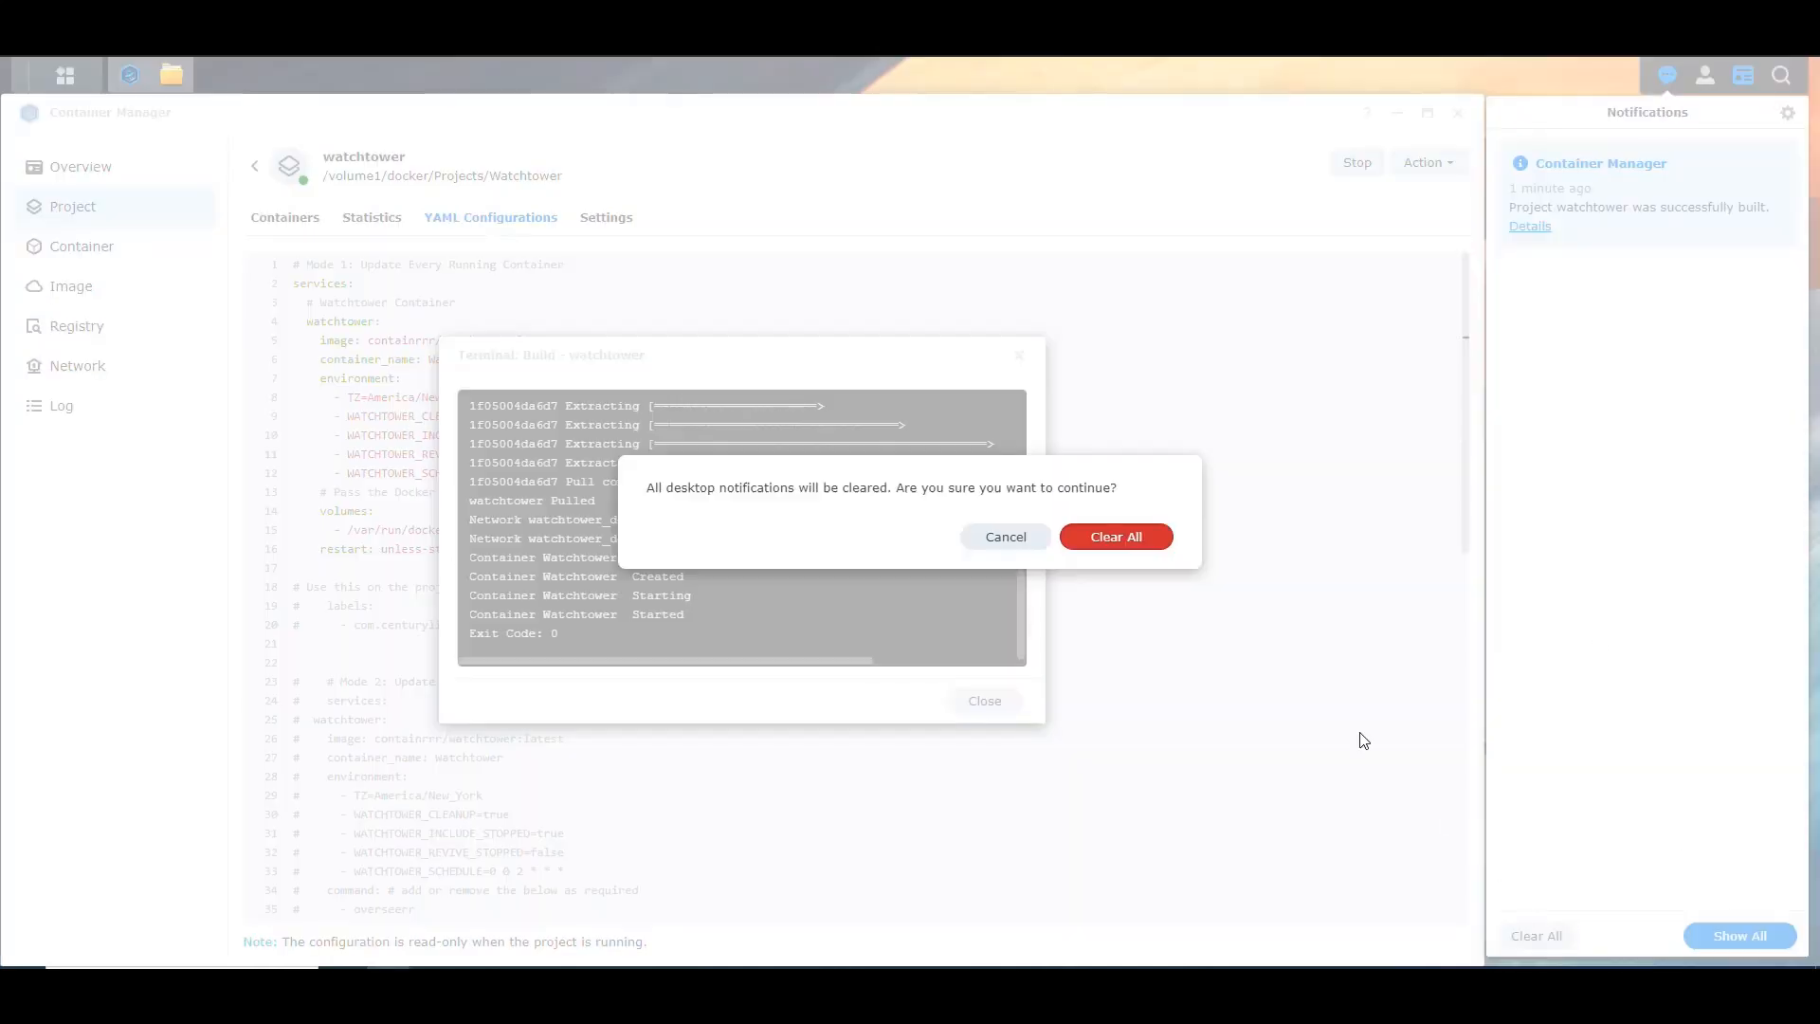
left_click(1147, 544)
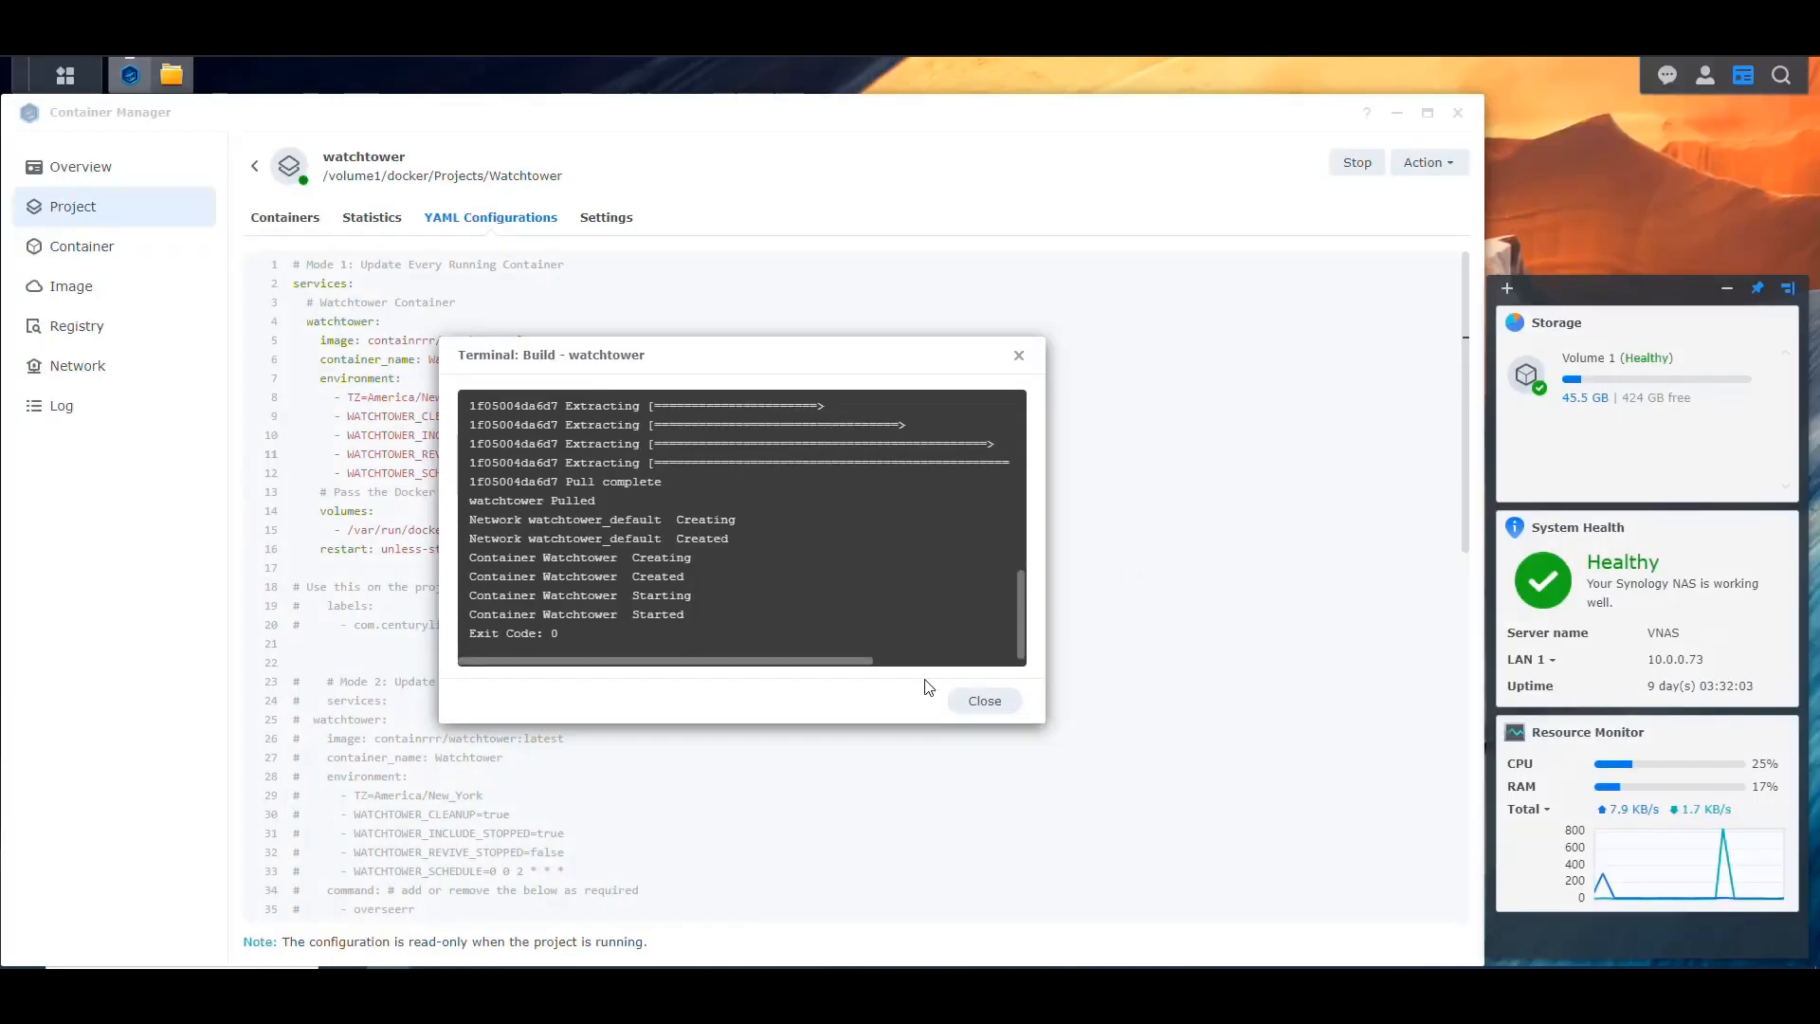
left_click(982, 701)
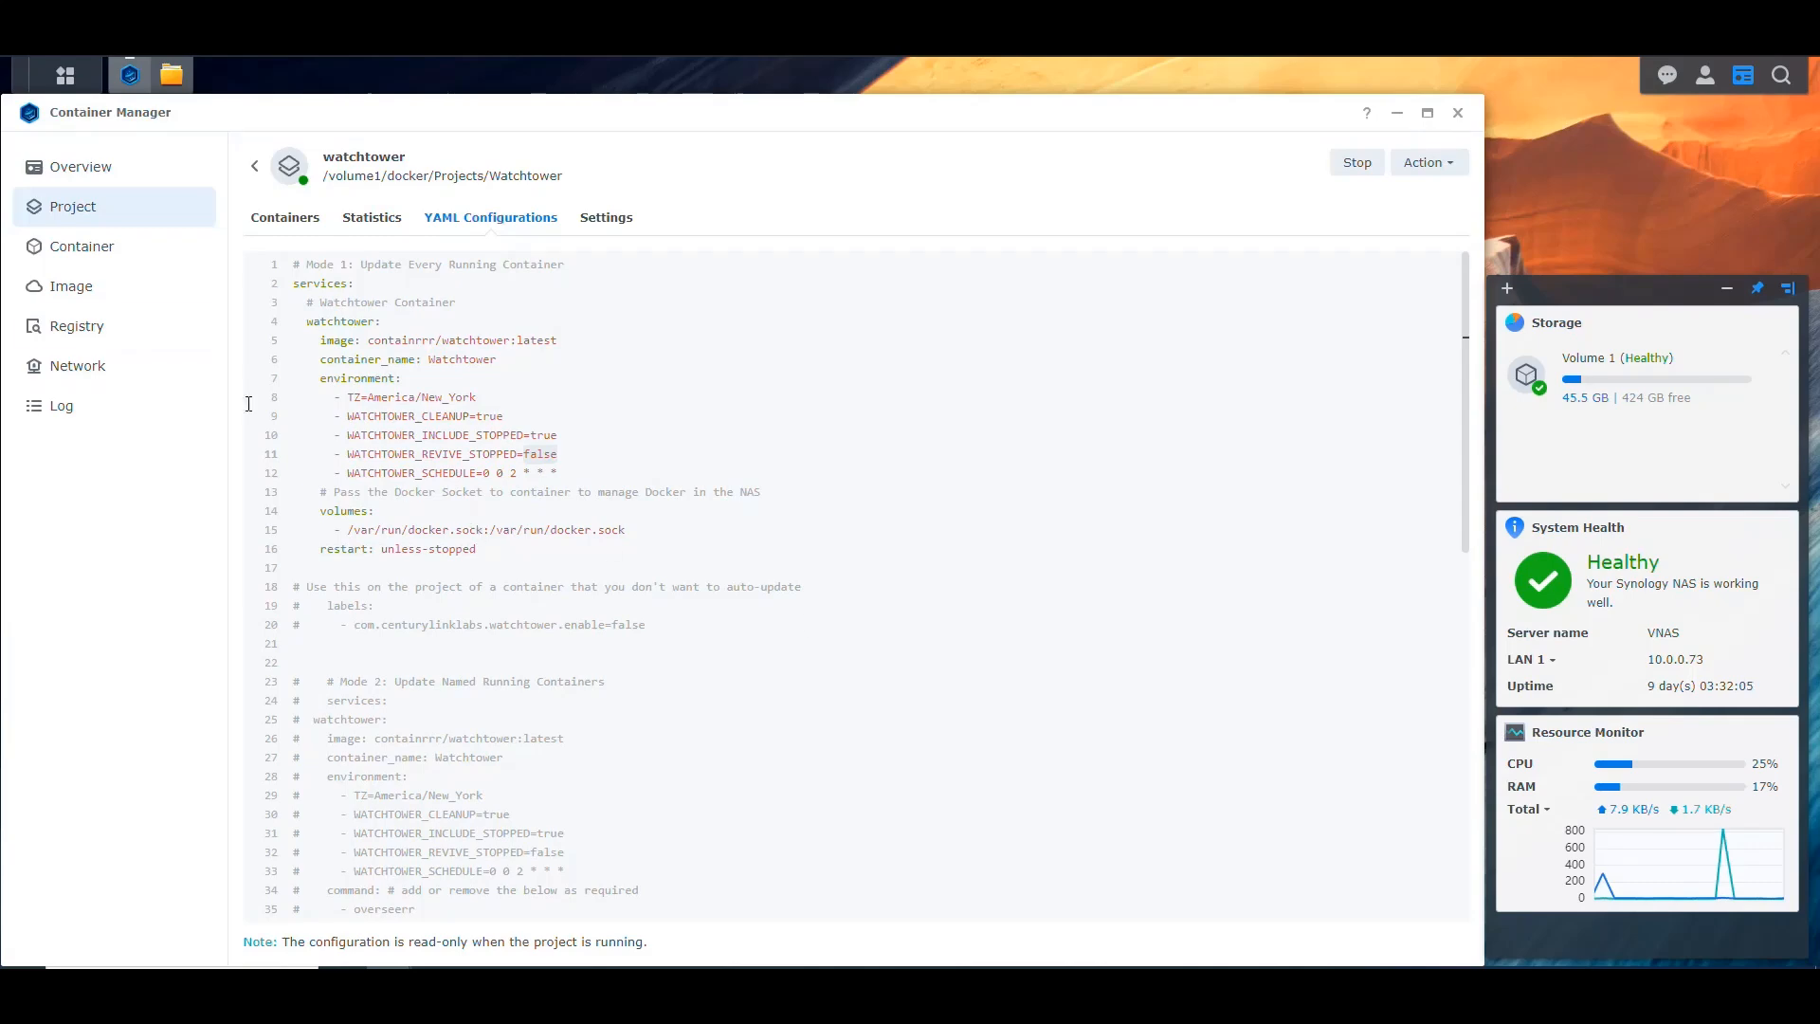
Step: Look through the downloaded Docker images to check which ones have updates available
left_click(78, 287)
scroll(942, 487, "down", 2)
scroll(918, 499, "up", 2)
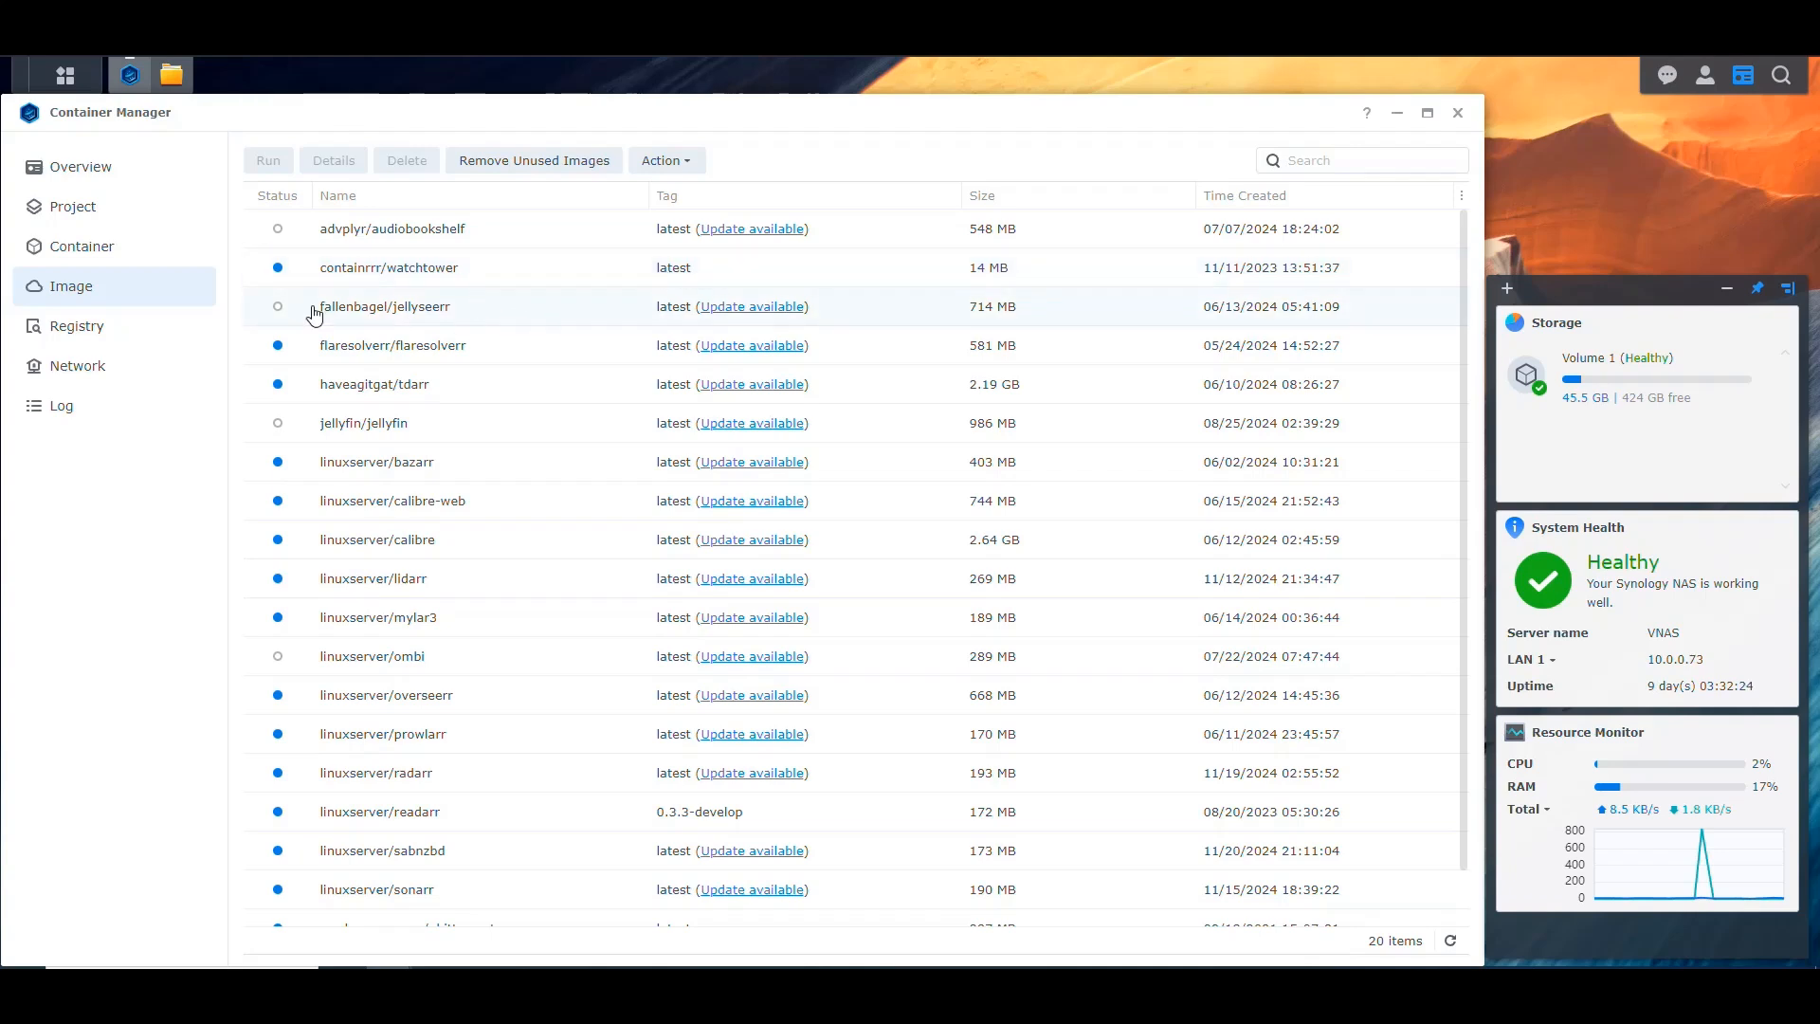
Step: Open the Watchtower container's log from its project, refresh it, and examine the notification, first-run schedule and first-check entries
left_click(106, 214)
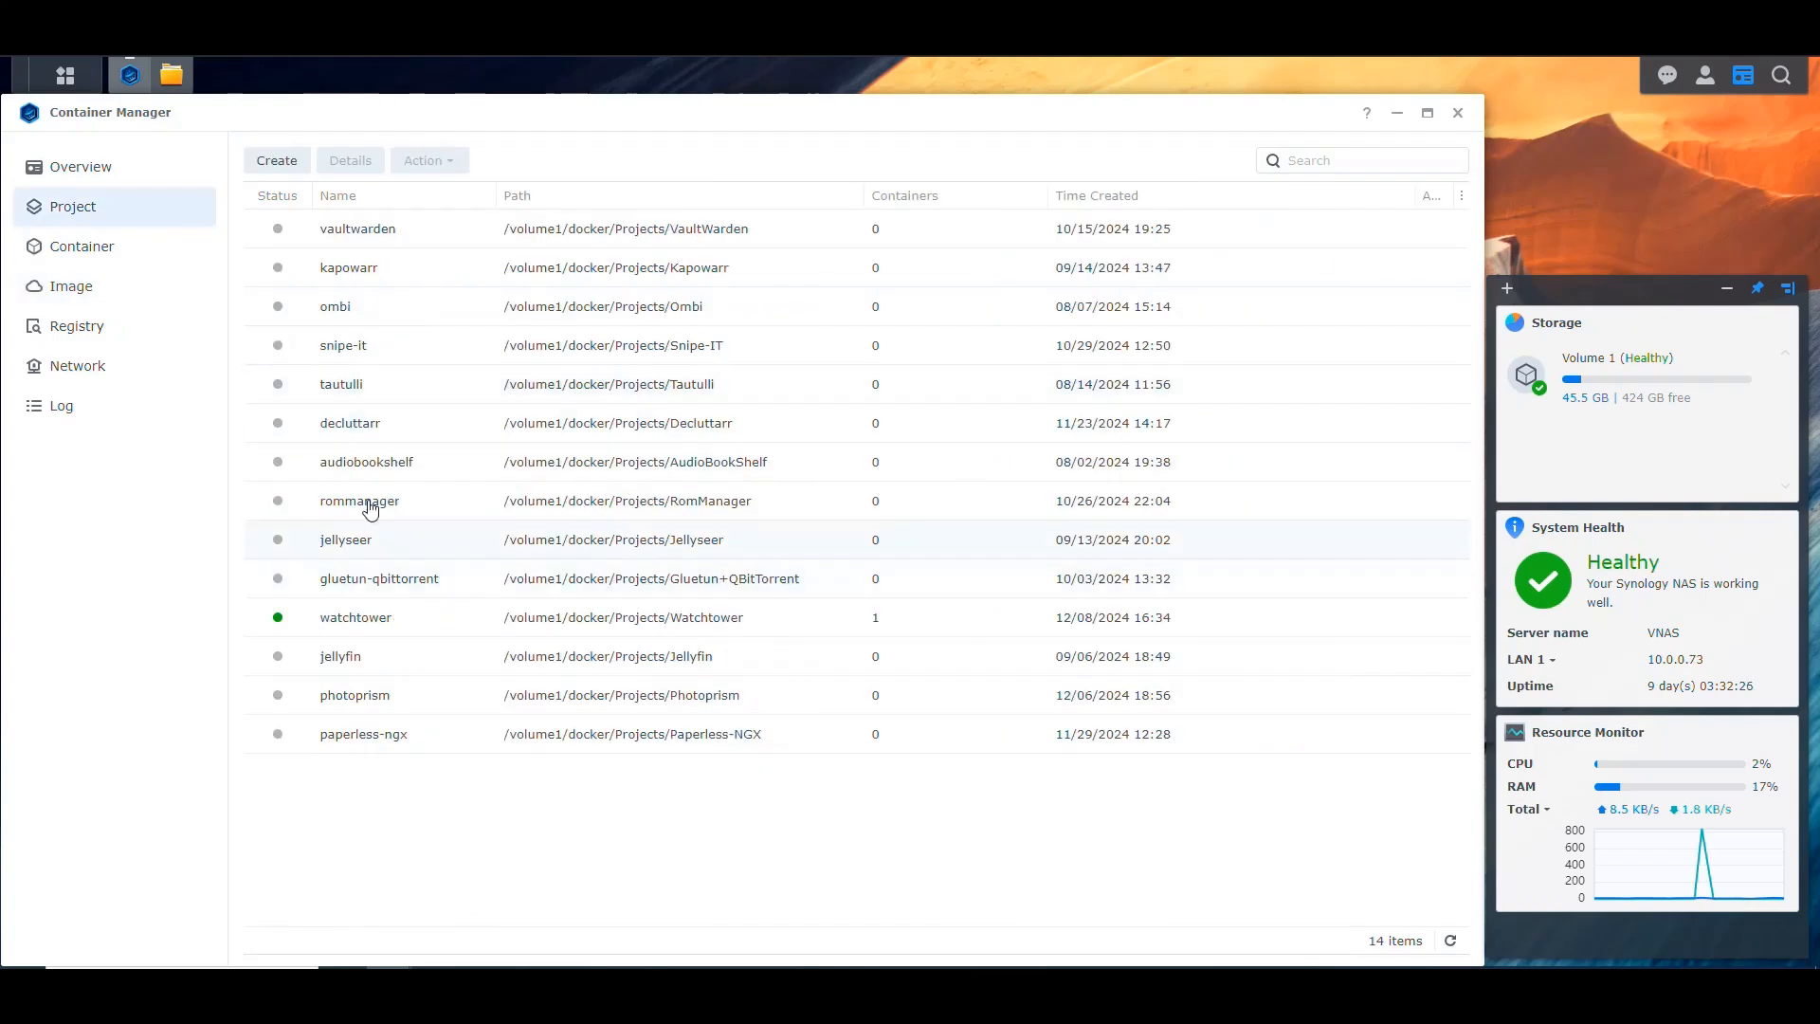
left_click(365, 618)
left_click(416, 217)
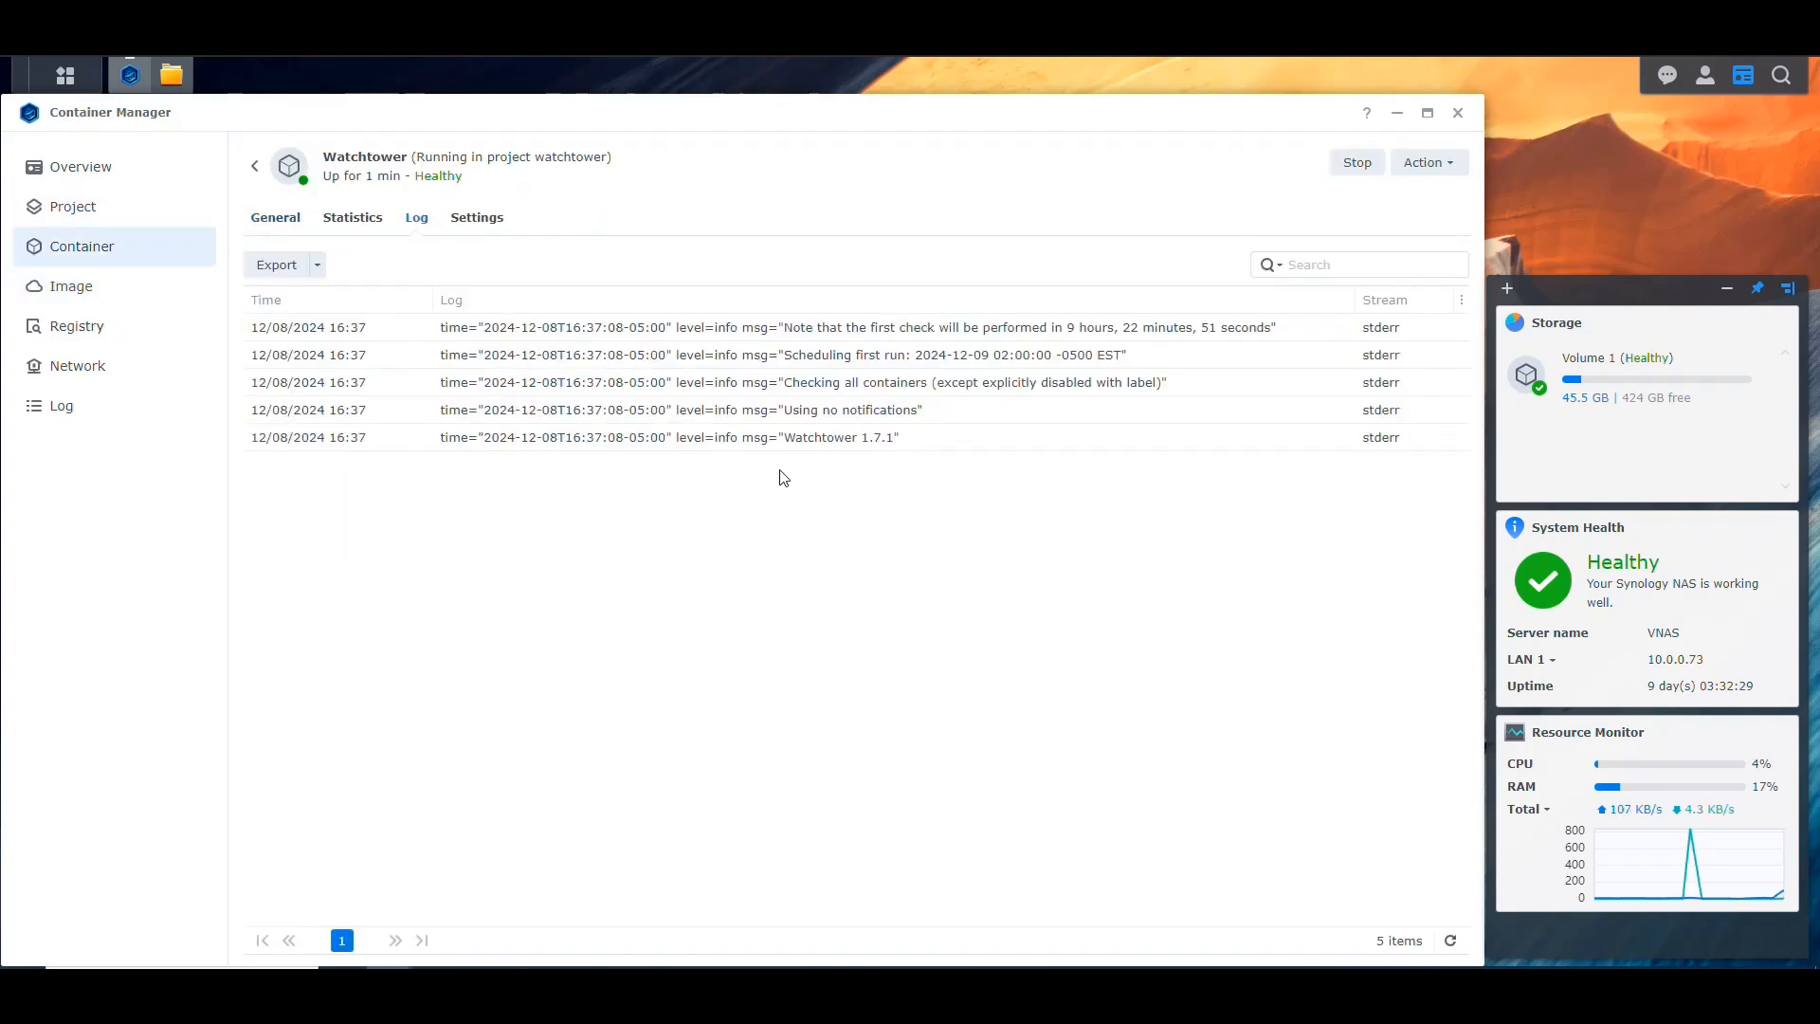
left_click(1450, 941)
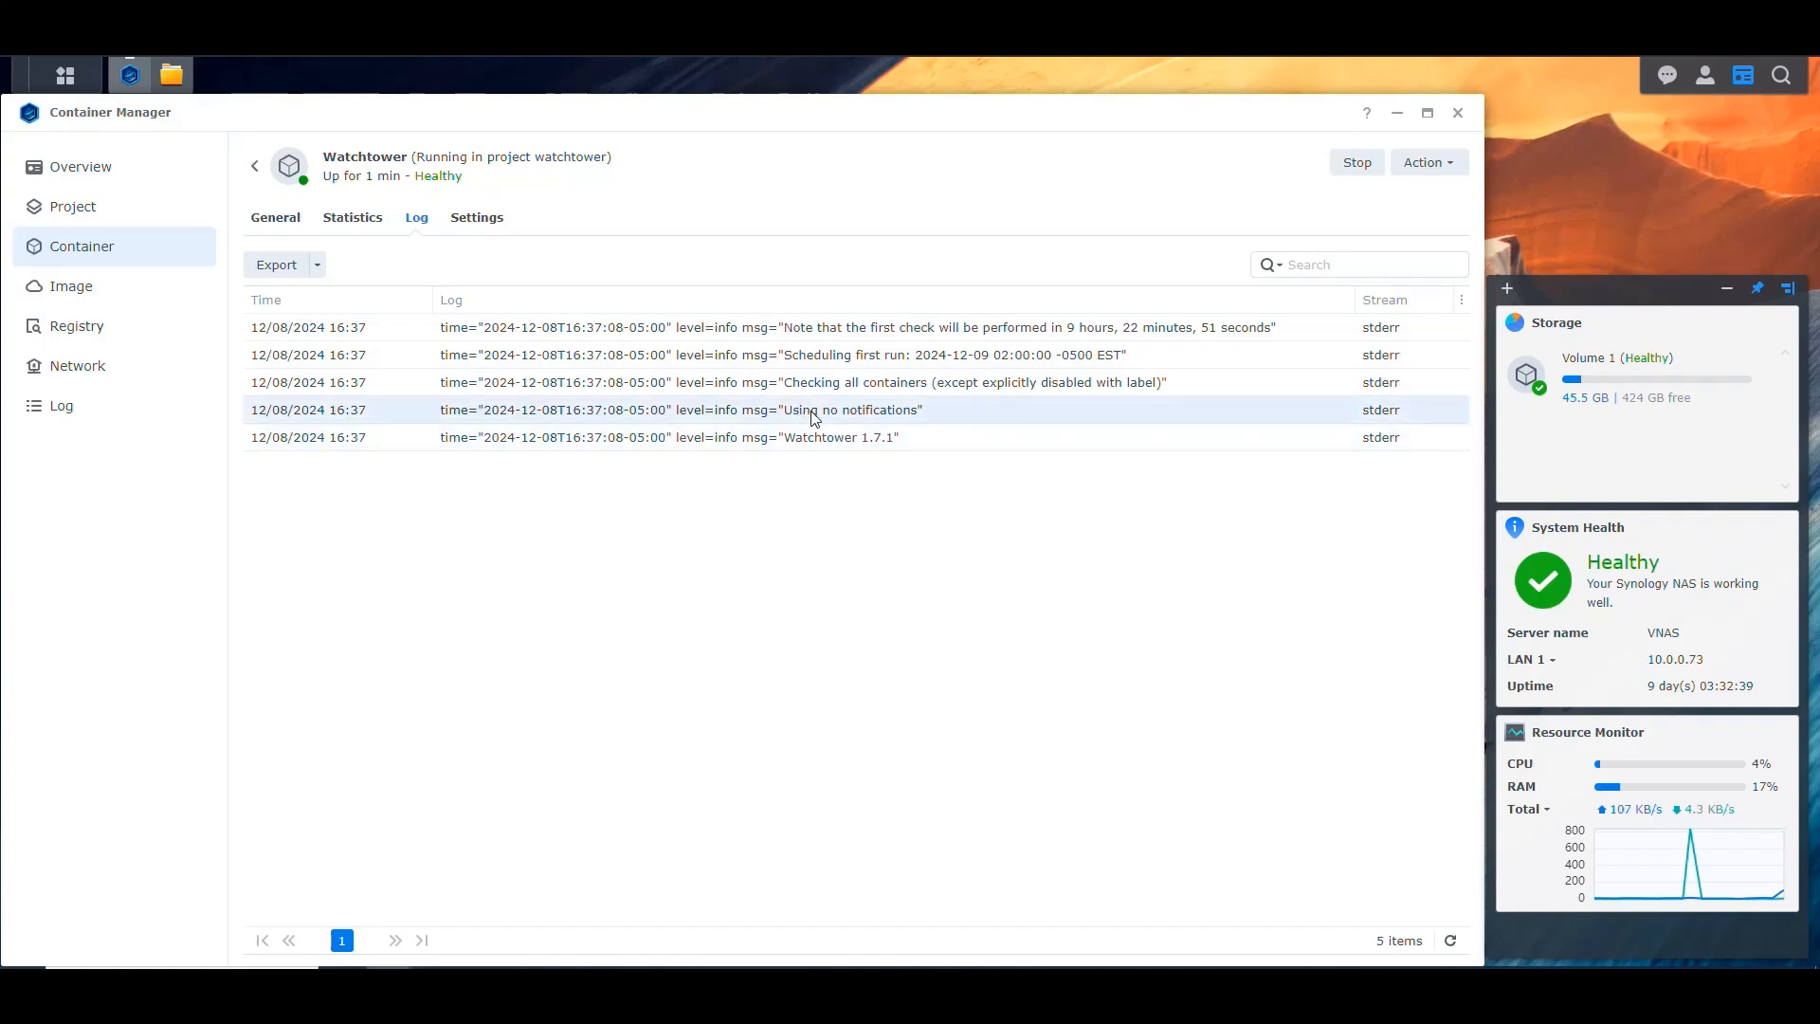
left_click(886, 419)
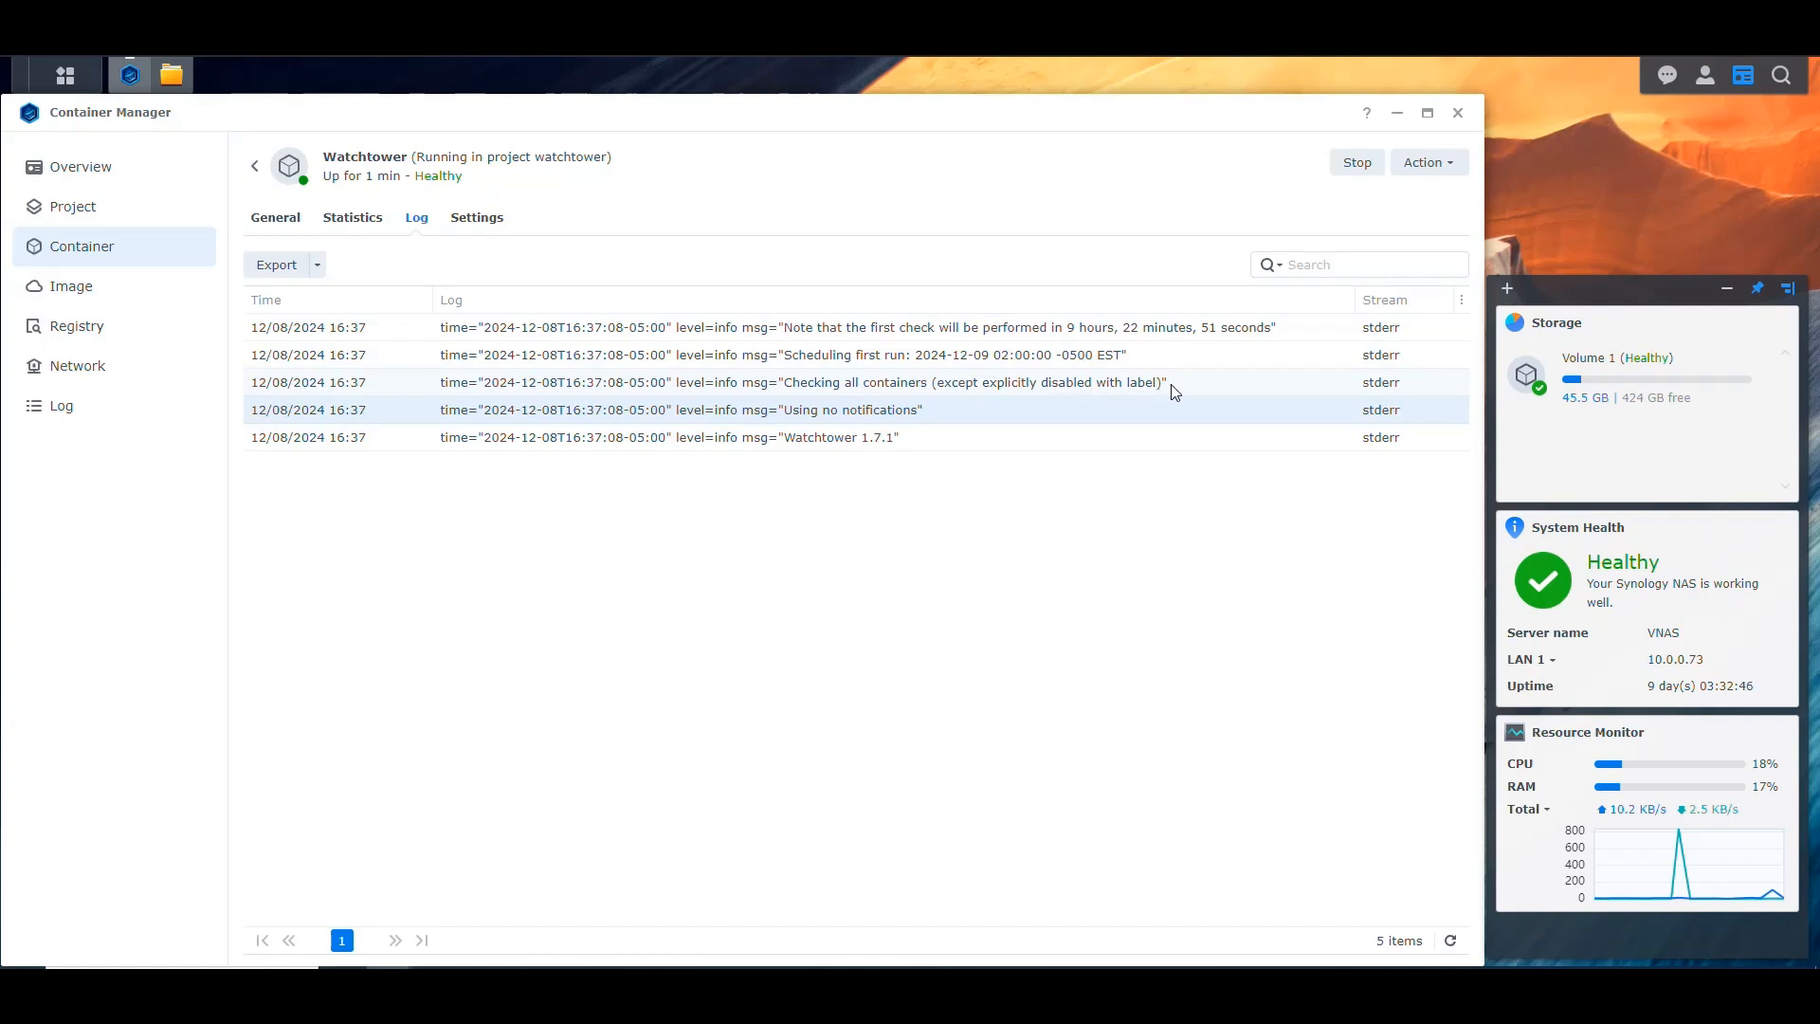
left_click(880, 363)
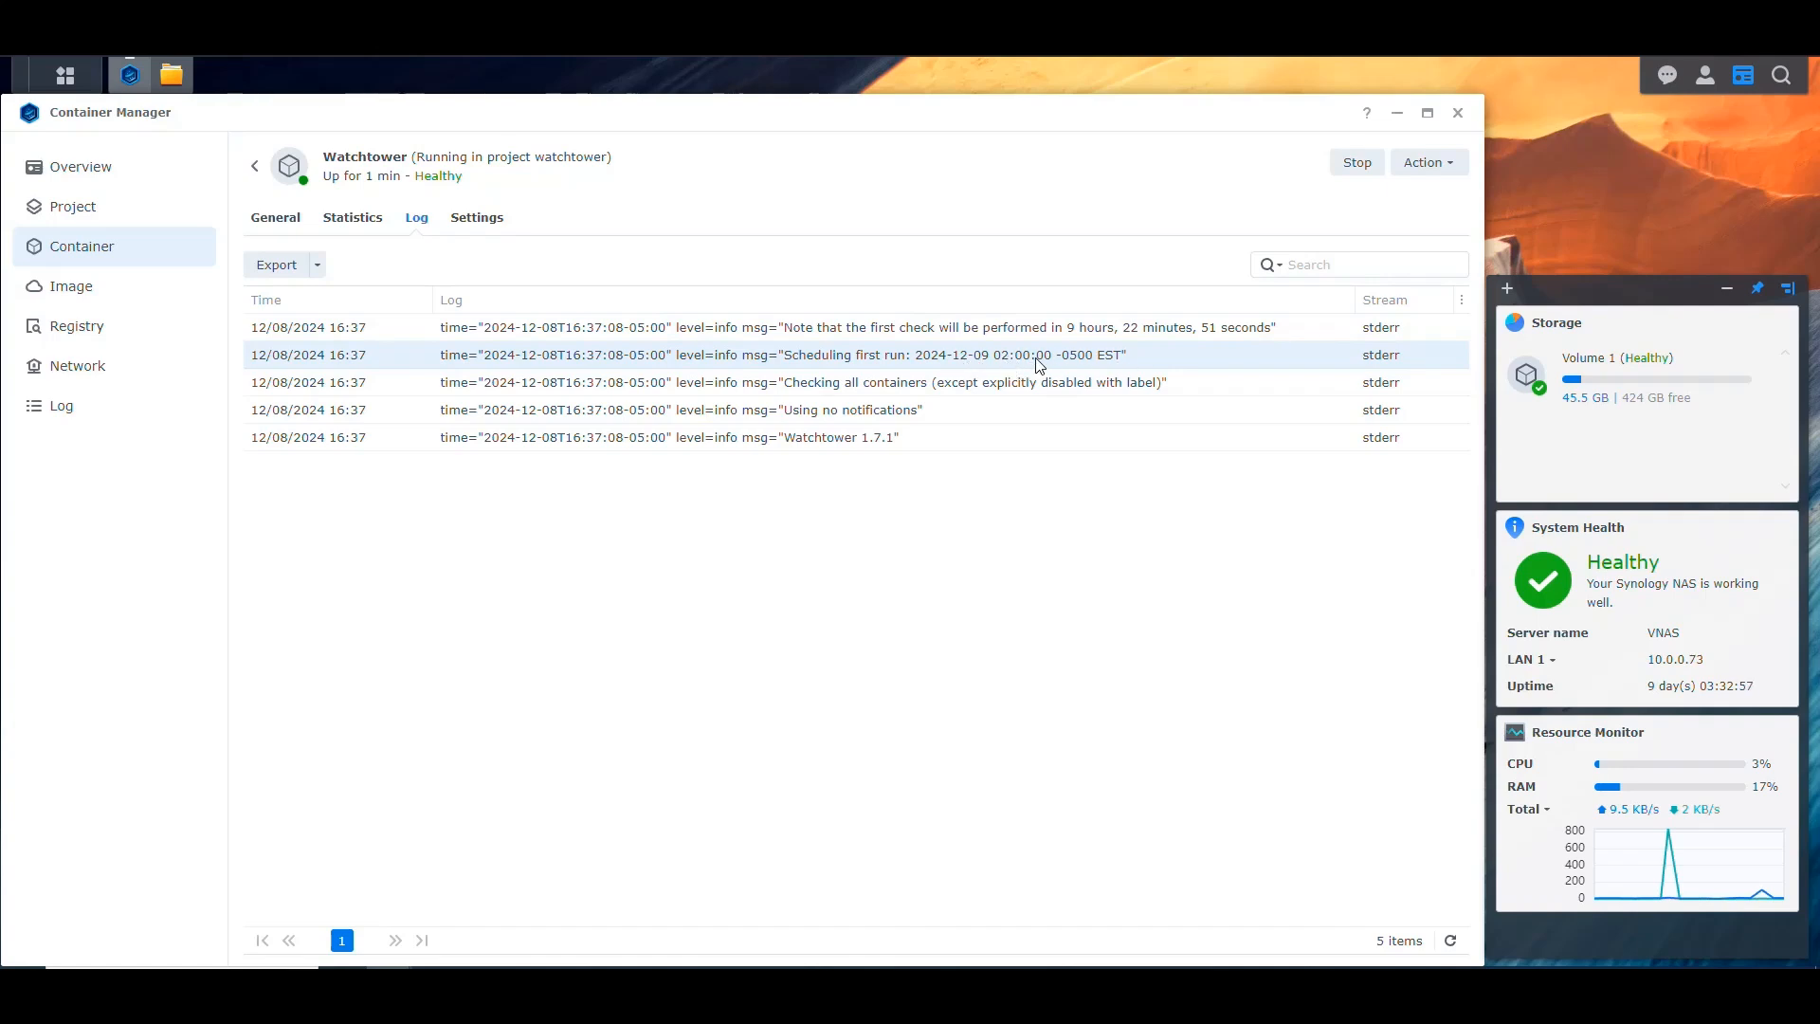
left_click(803, 333)
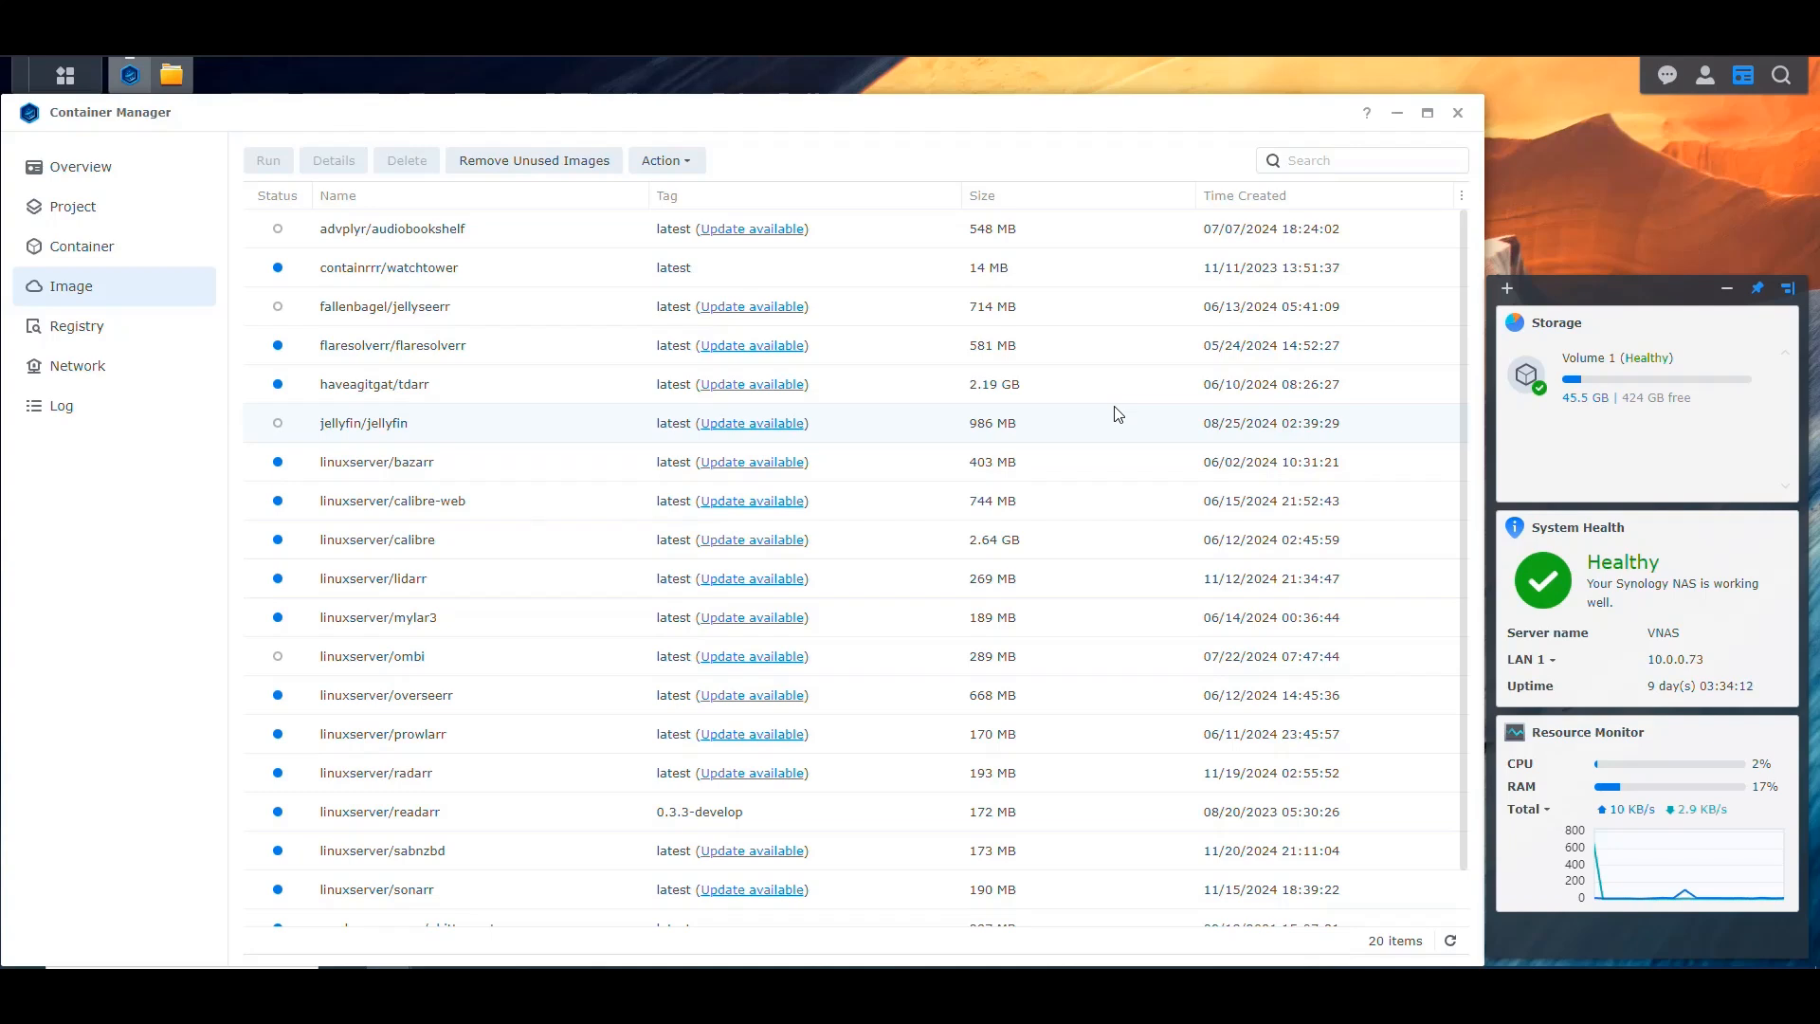
Step: Check the container list for the Watchtower container and review the update status of the images again
left_click(107, 249)
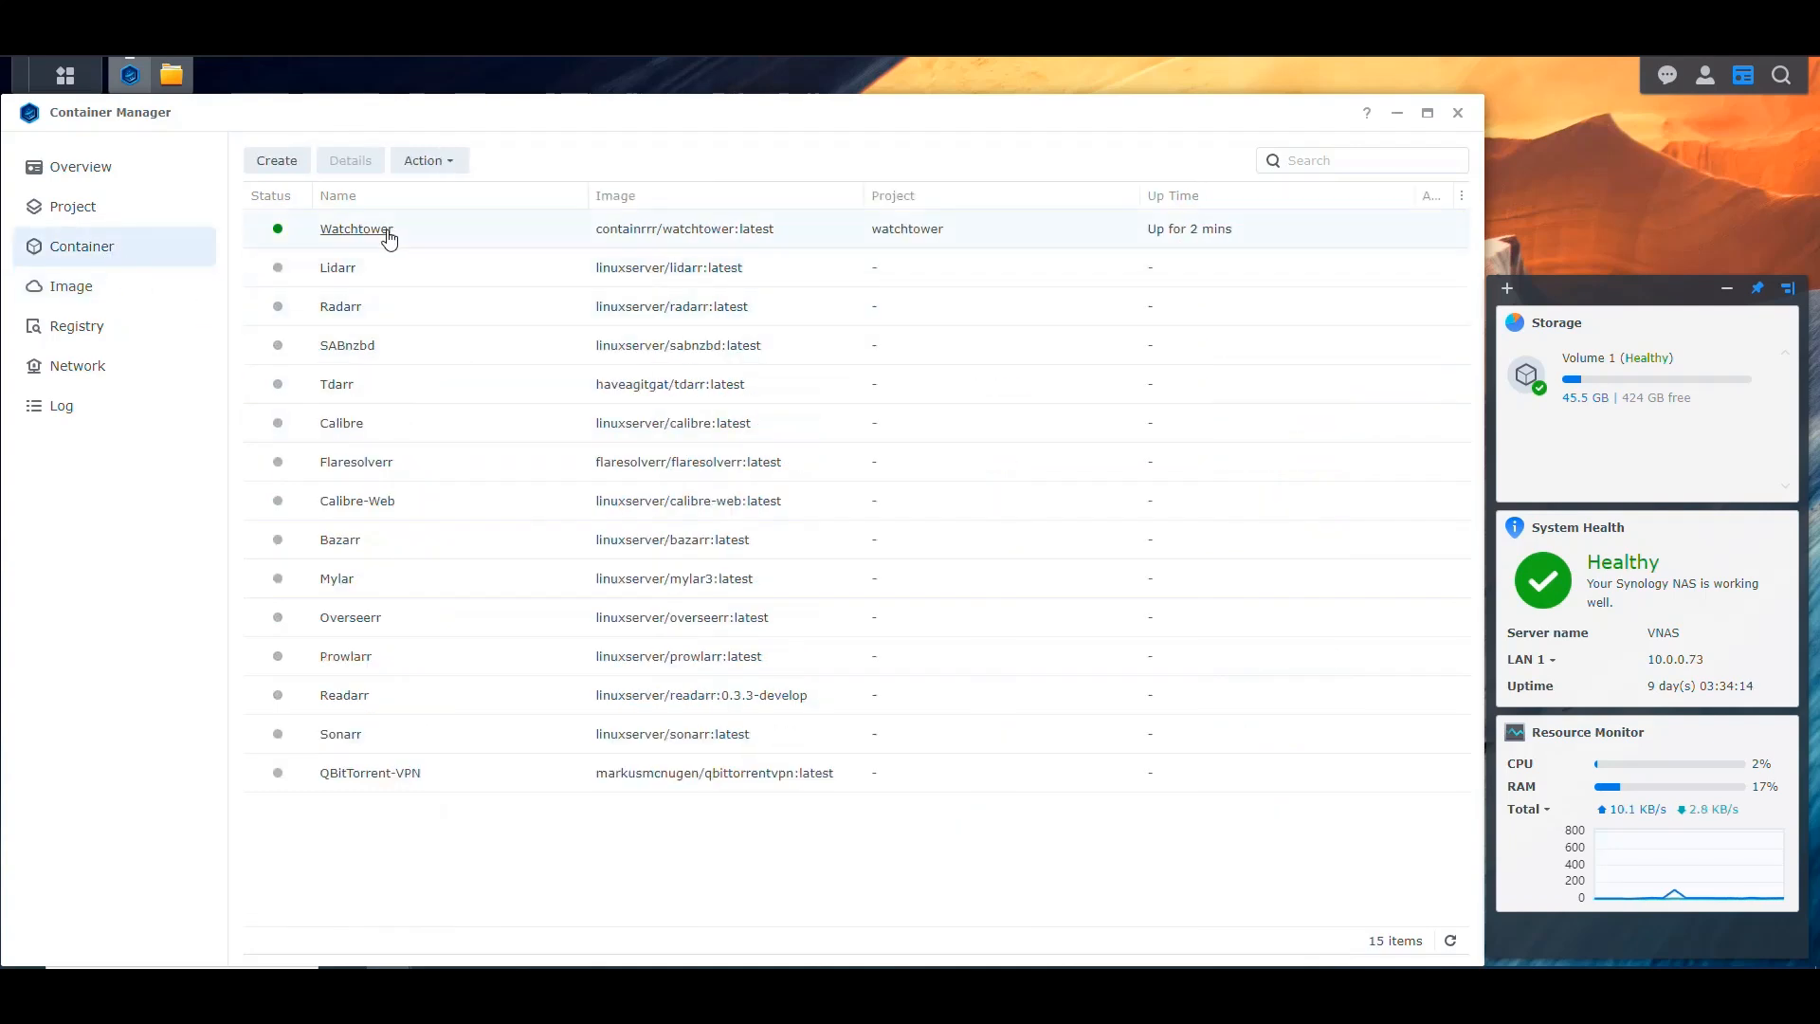
left_click(91, 288)
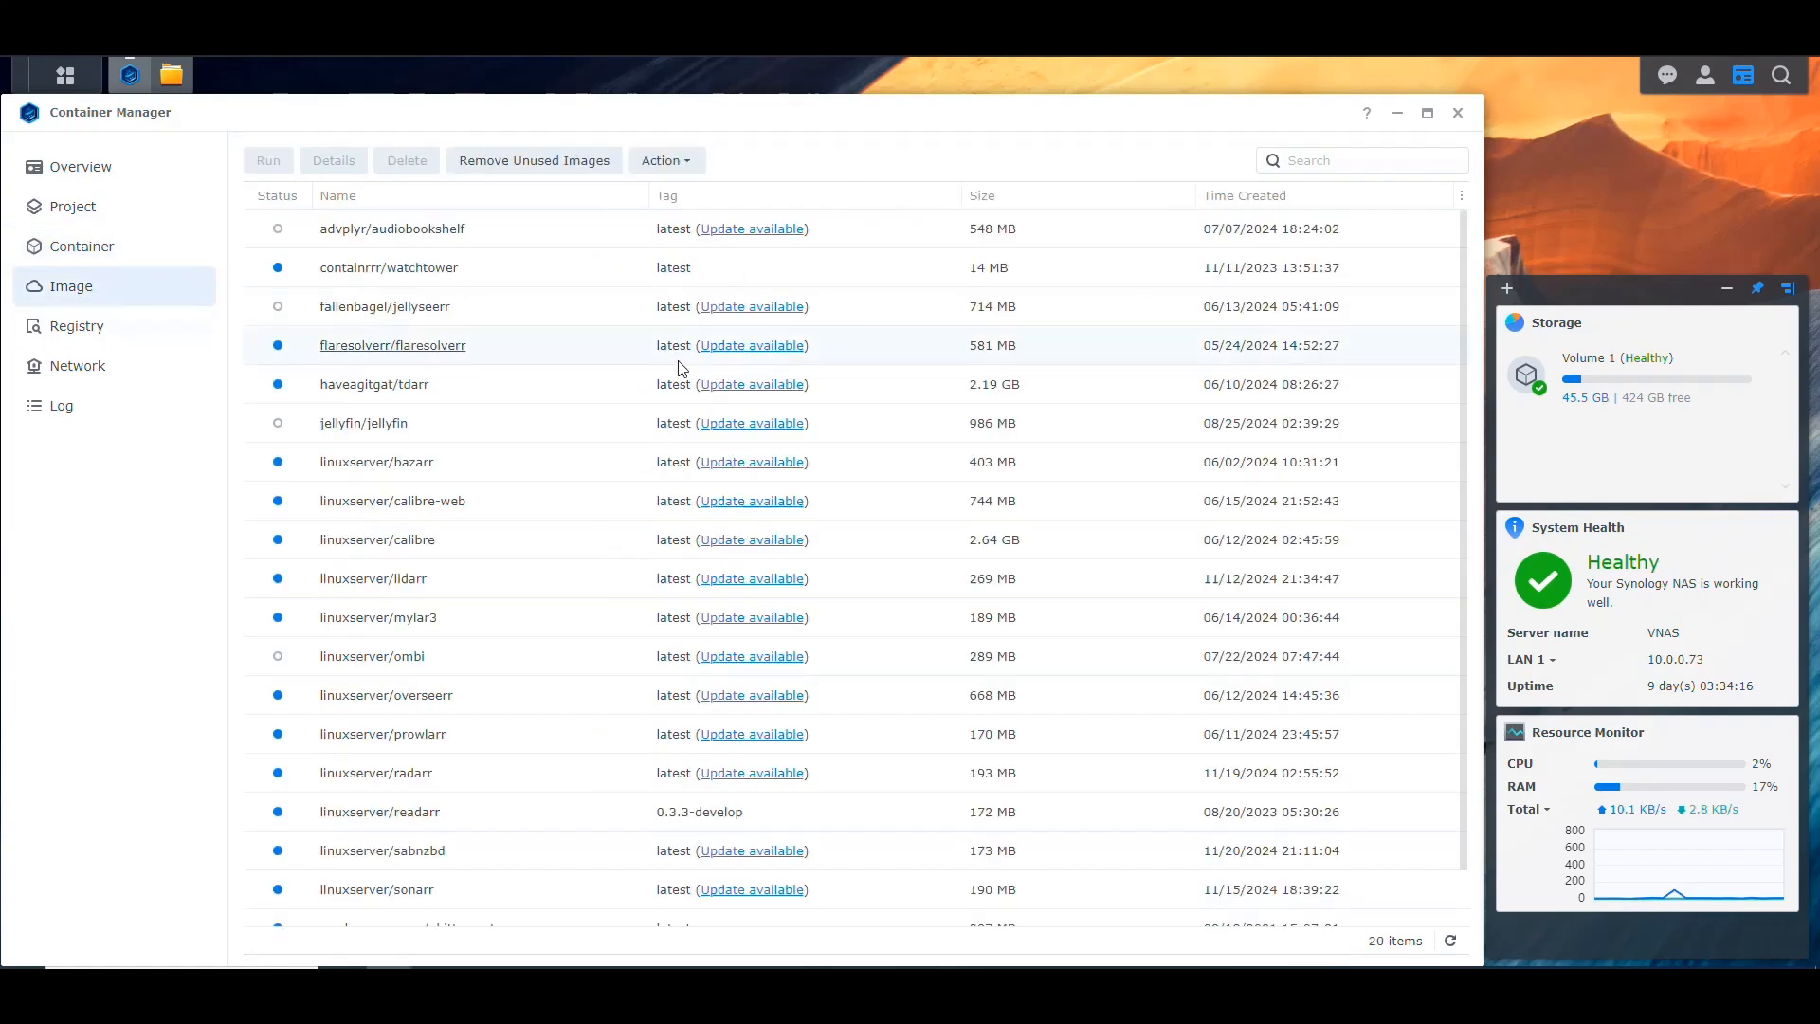
scroll(885, 551, "down", 2)
scroll(894, 563, "up", 2)
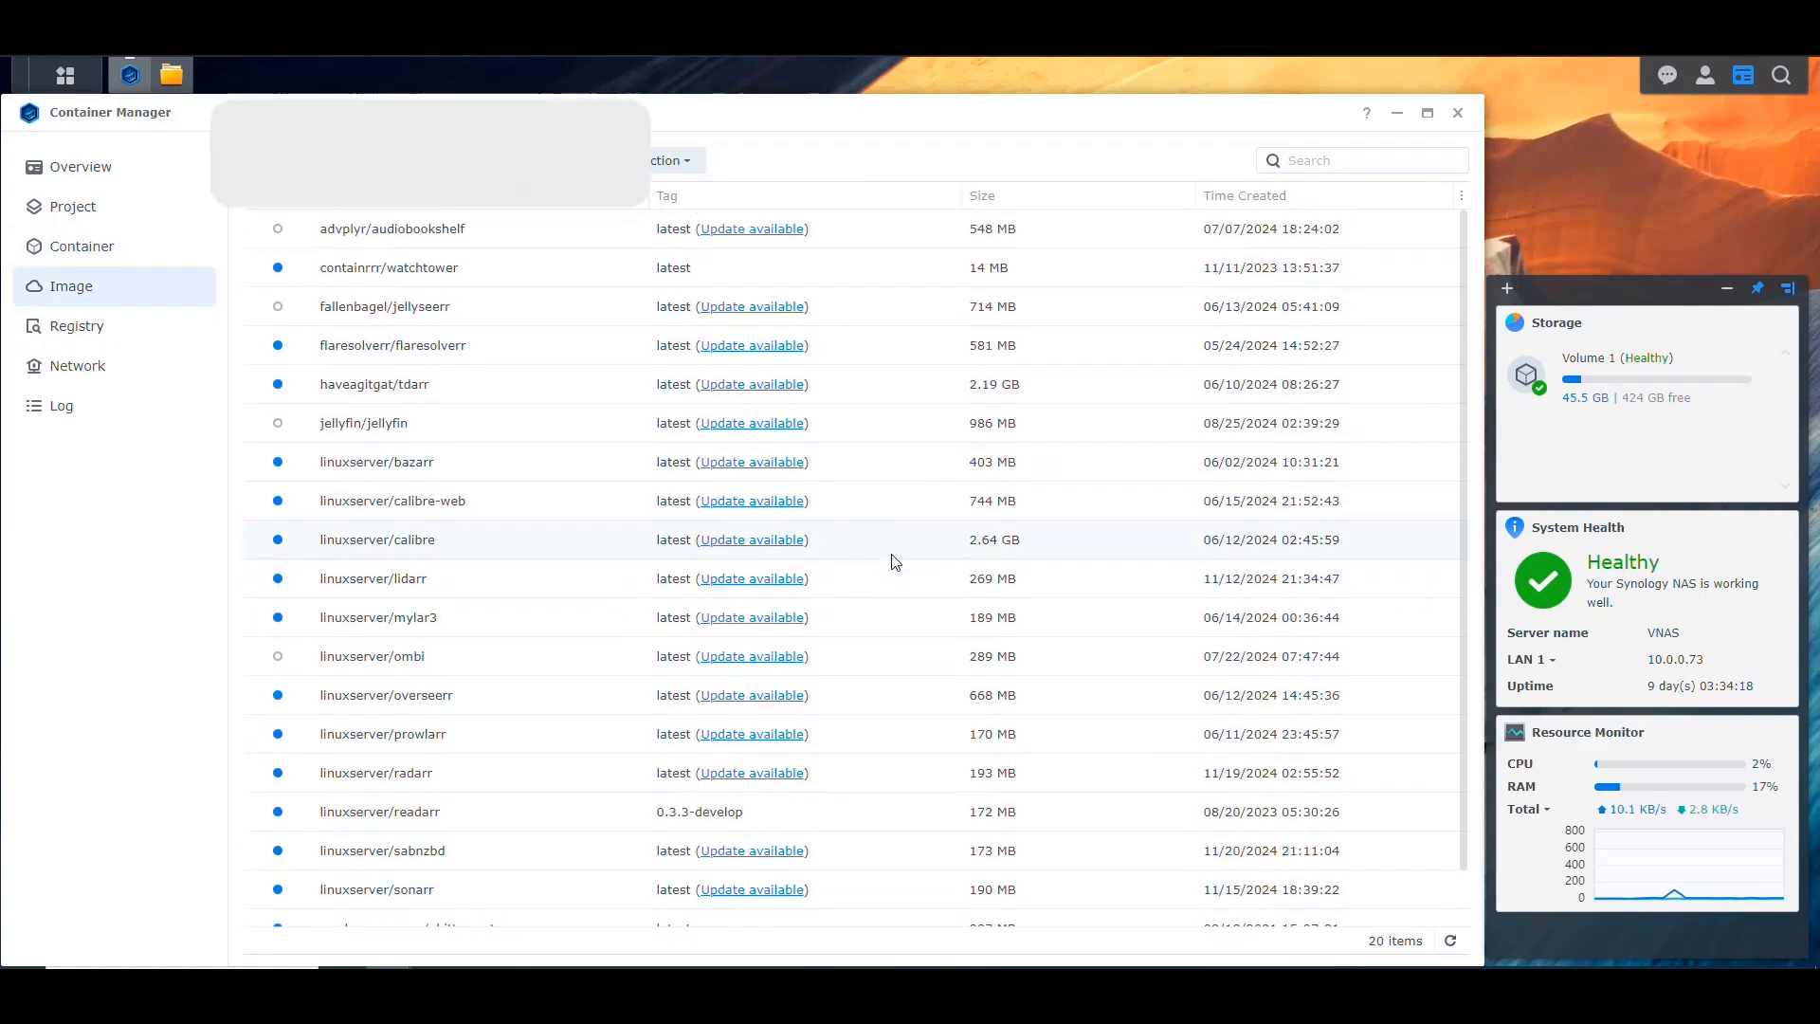